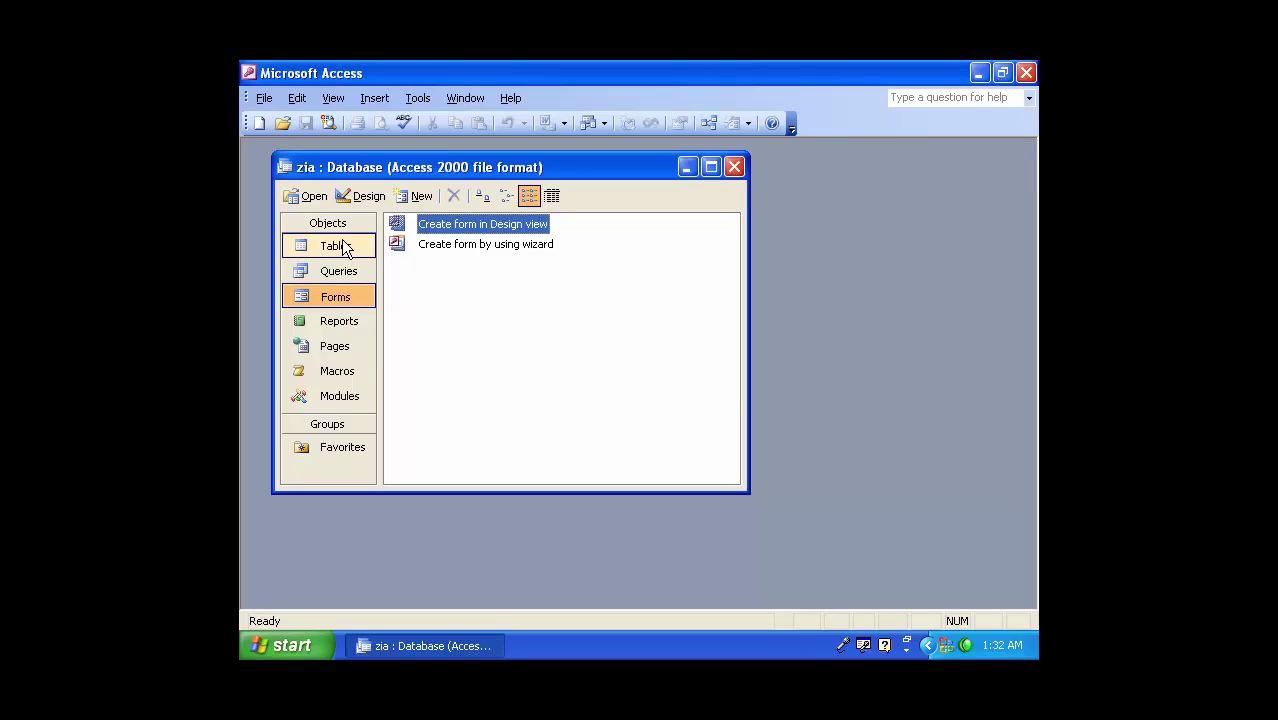
Start a new form in Design view.
left_click(473, 245)
left_click(479, 227)
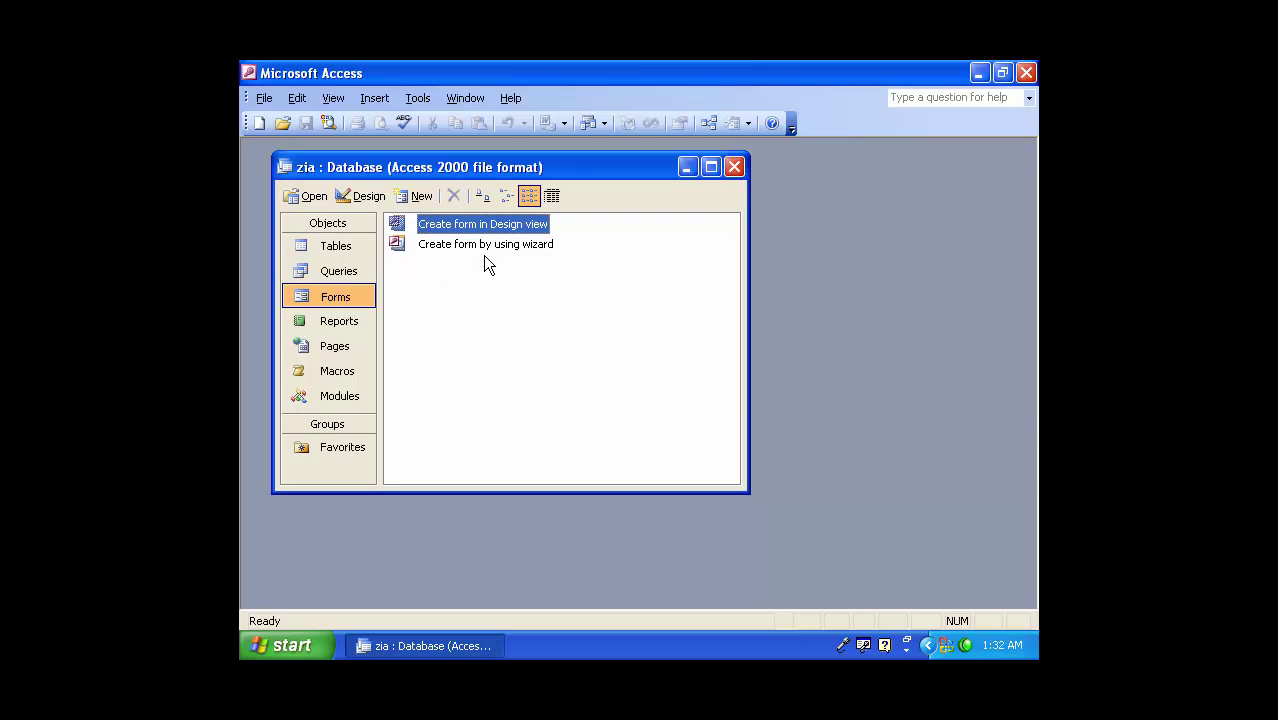
double_click(531, 223)
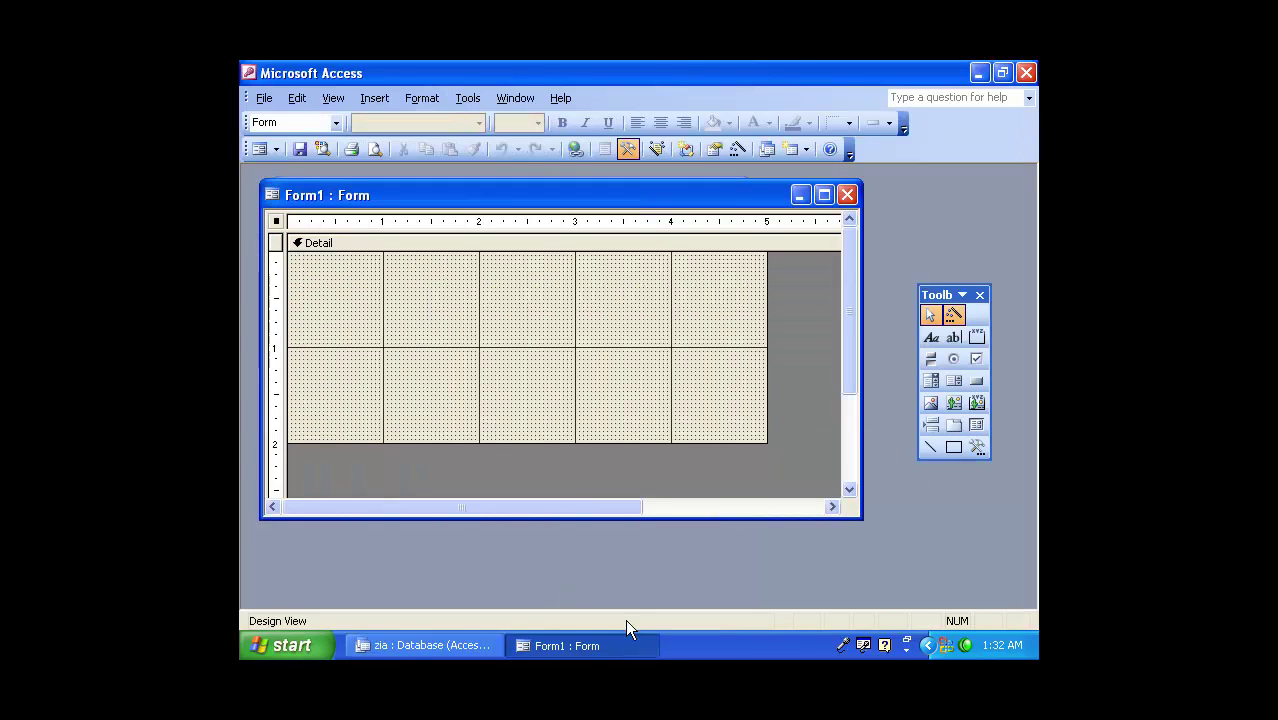
Try setting the blank form's record source to Table1 in its data properties.
double_click(814, 420)
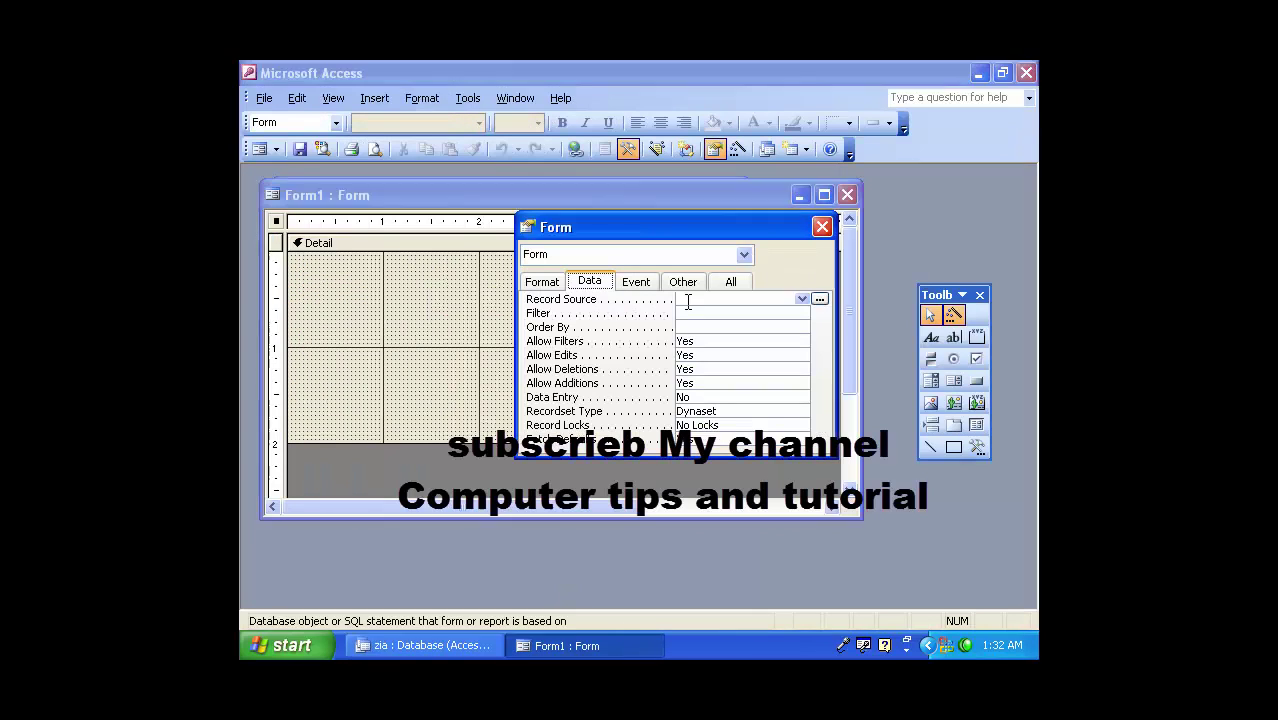
left_click(802, 299)
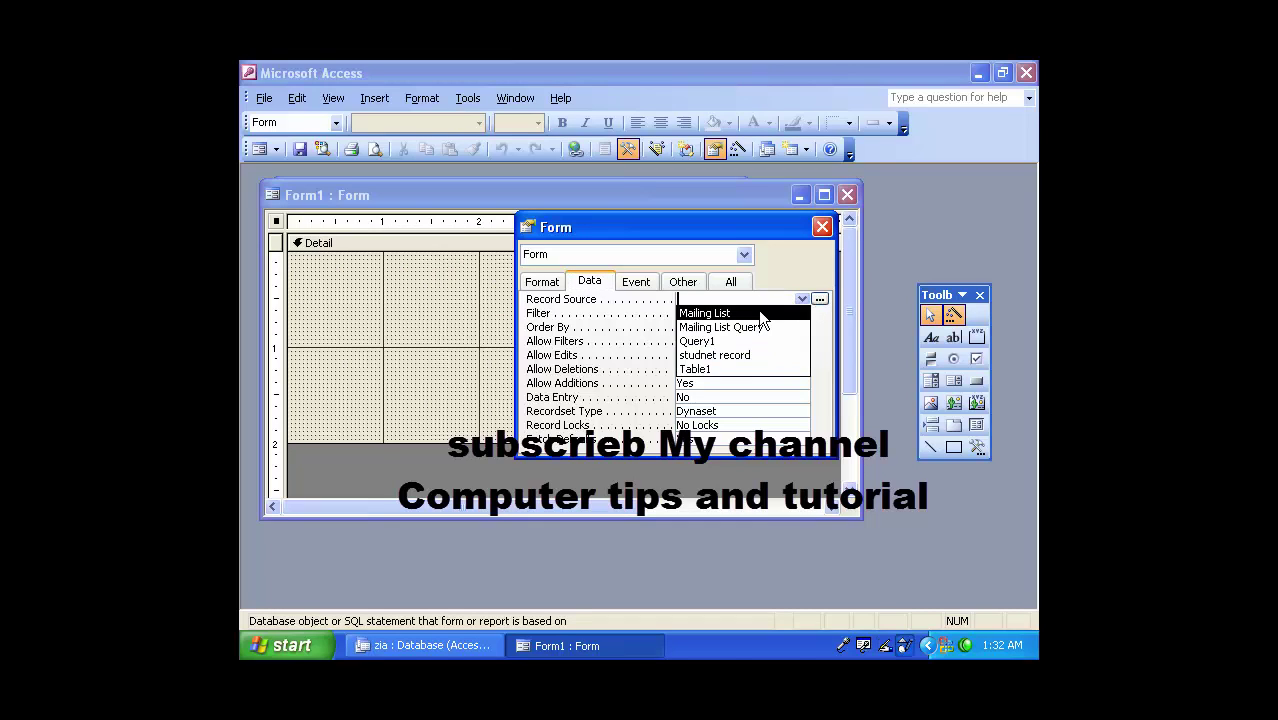
left_click(713, 370)
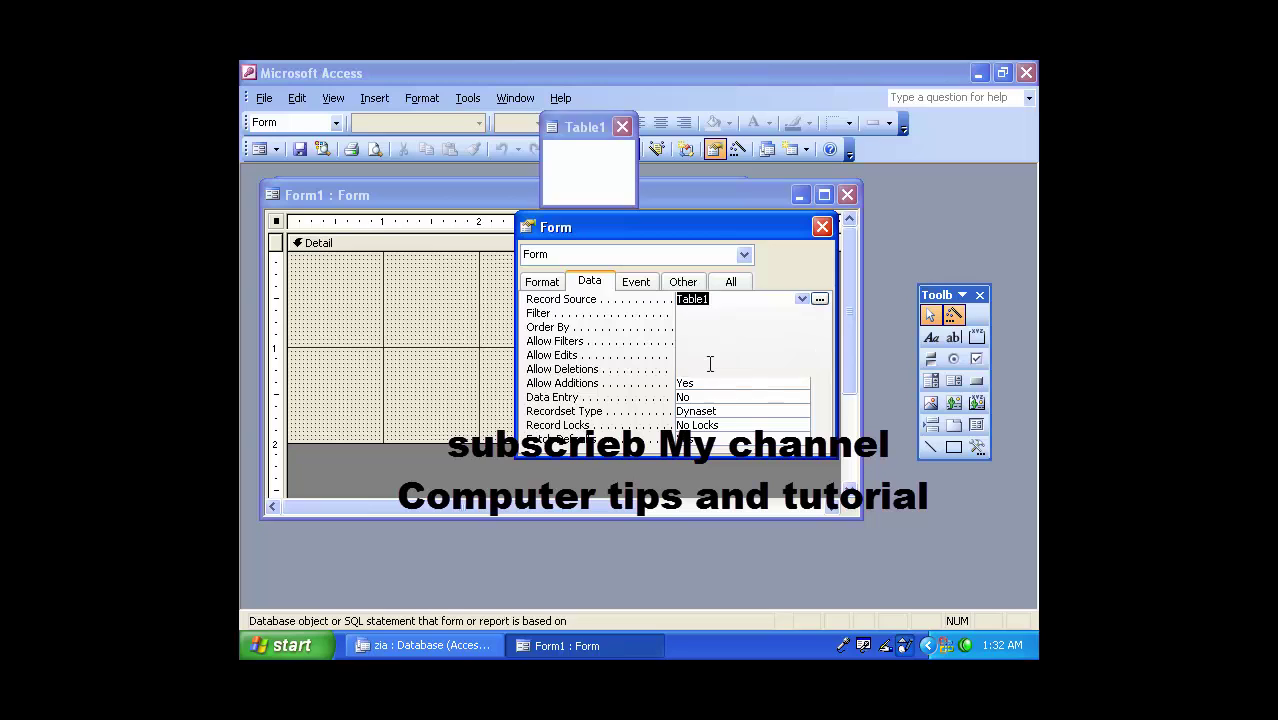
left_click(822, 227)
Try placing the salary and fname fields individually from Table1 on the Detail section.
left_click(552, 150)
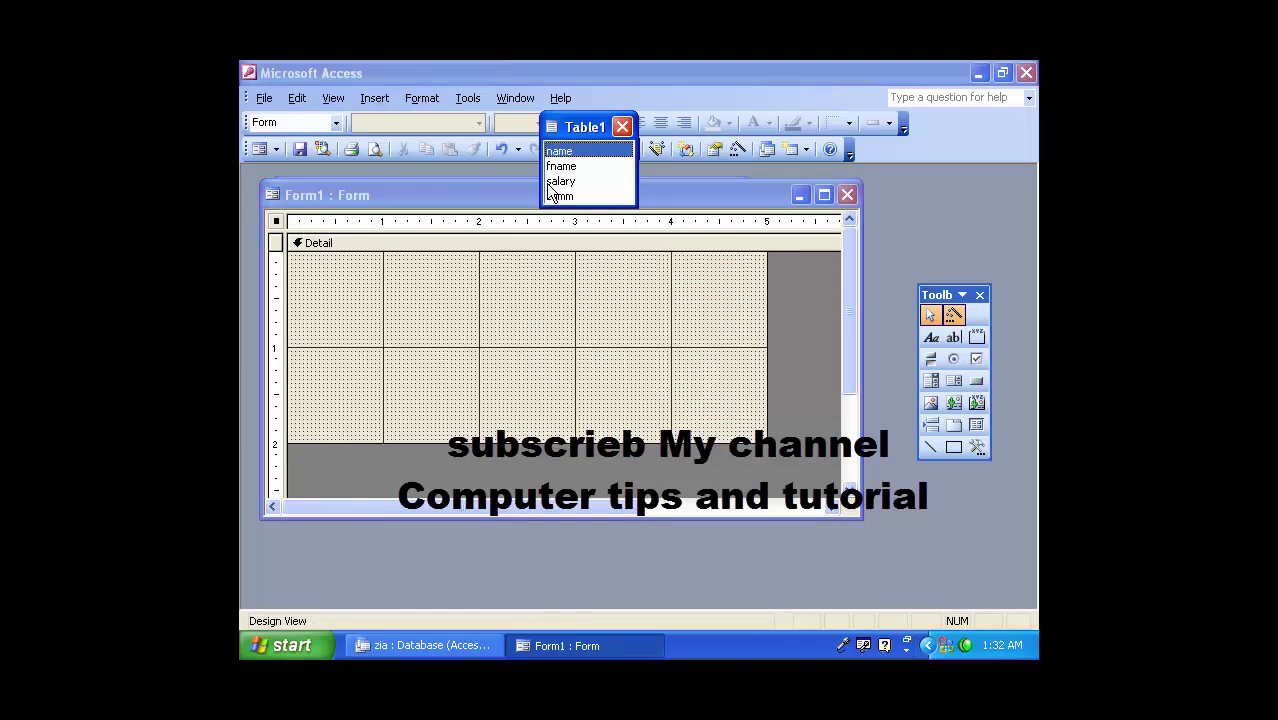
left_click_drag(560, 181, 528, 276)
left_click(561, 166)
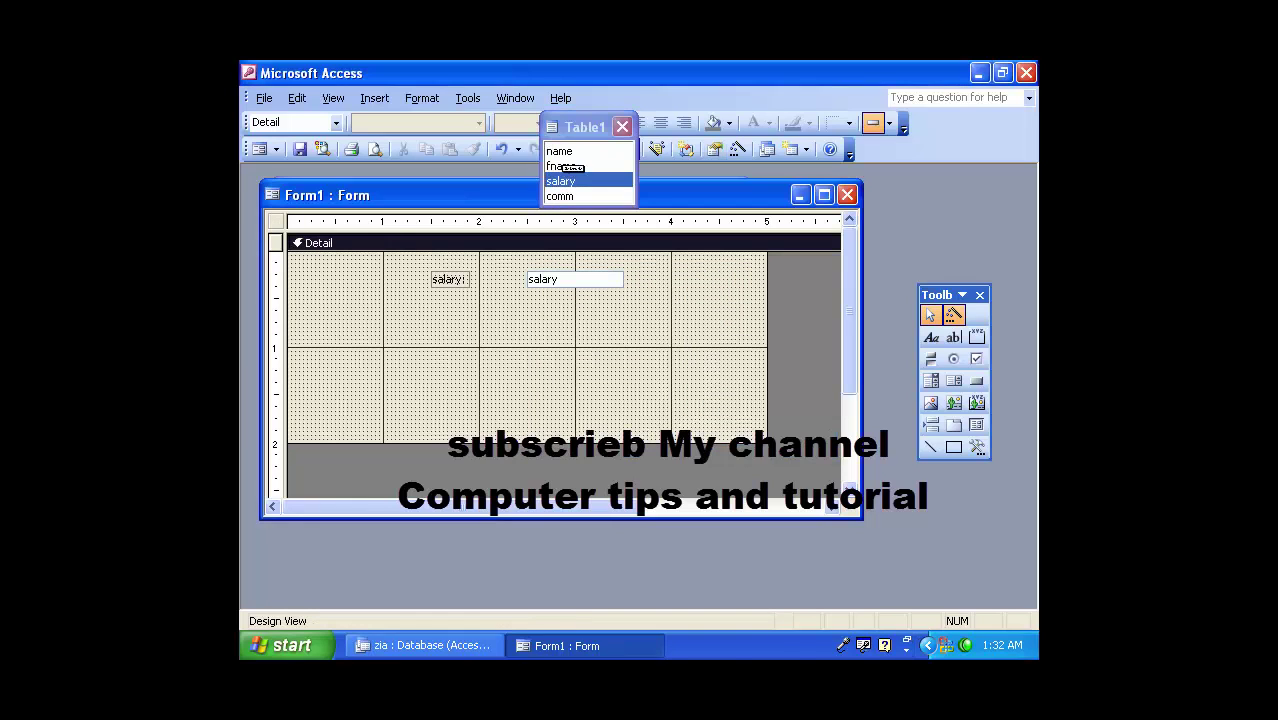
left_click_drag(561, 166, 470, 328)
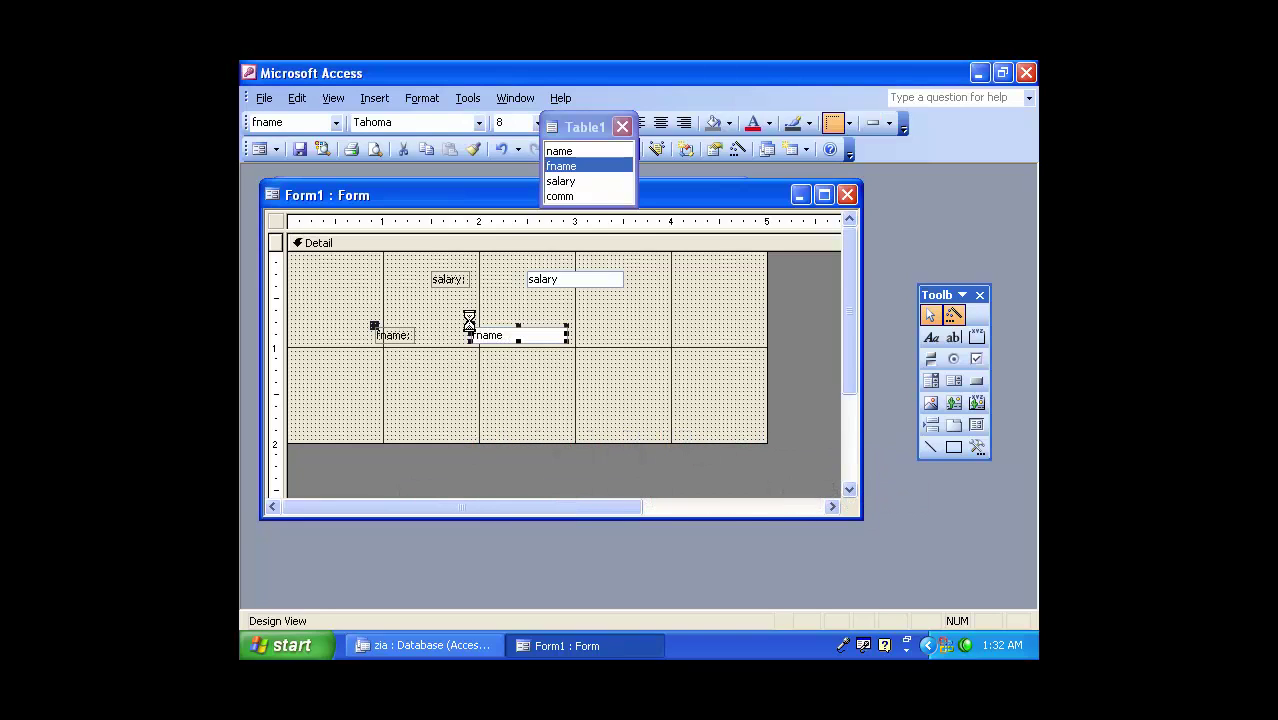
Undo the two field placements and the record source assignment, and close the field list.
key("ctrl+z")
key("ctrl+z")
key("ctrl+z")
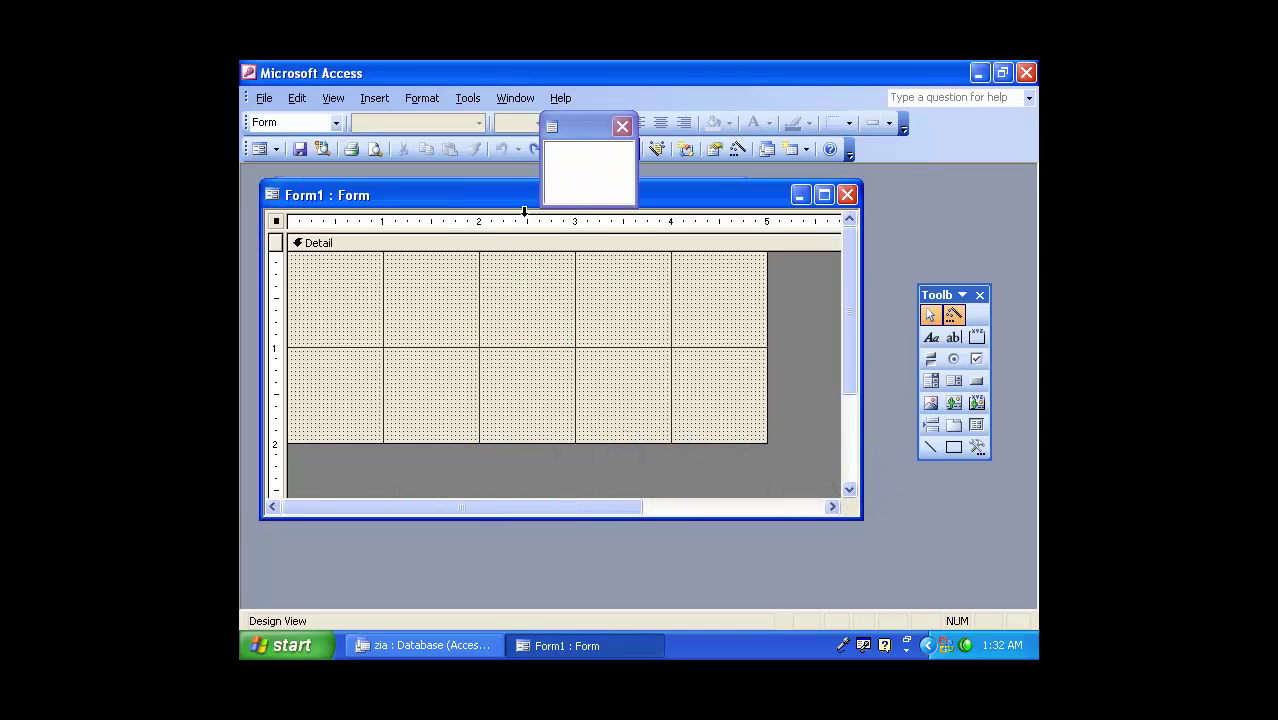
left_click(621, 127)
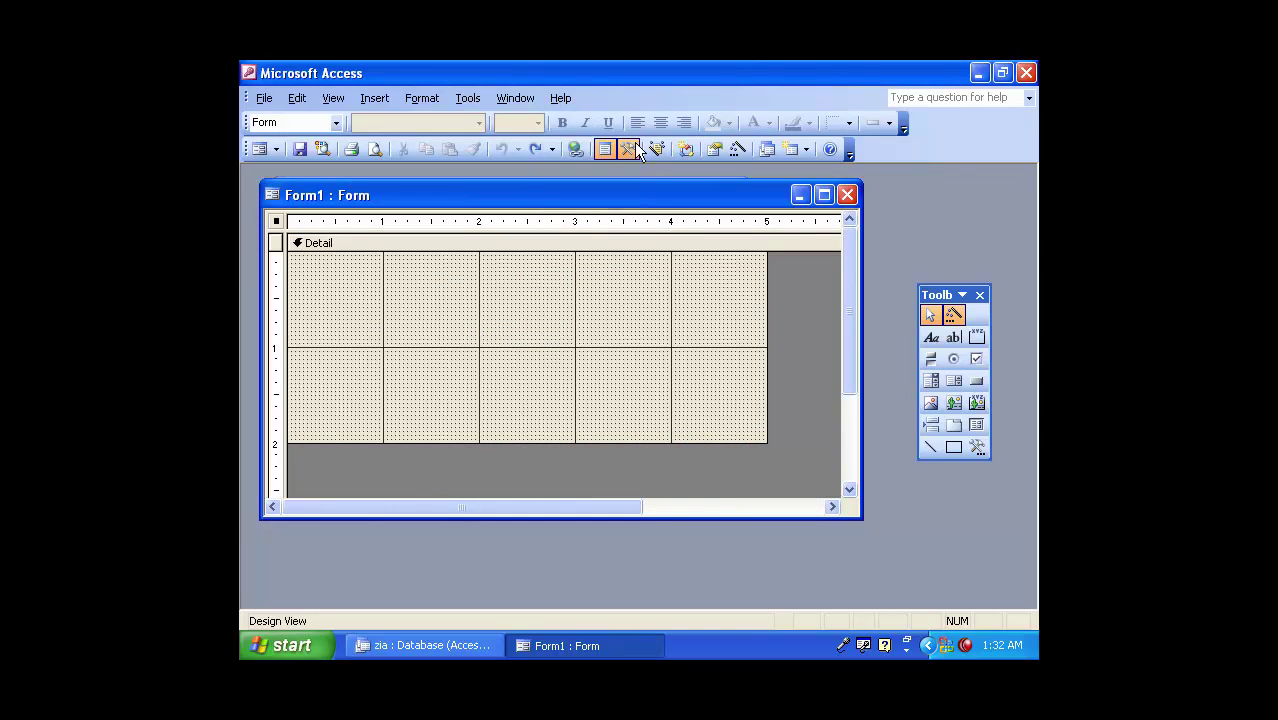
Set Table1 as the form's record source and close the form properties.
double_click(802, 292)
left_click(633, 281)
left_click(590, 281)
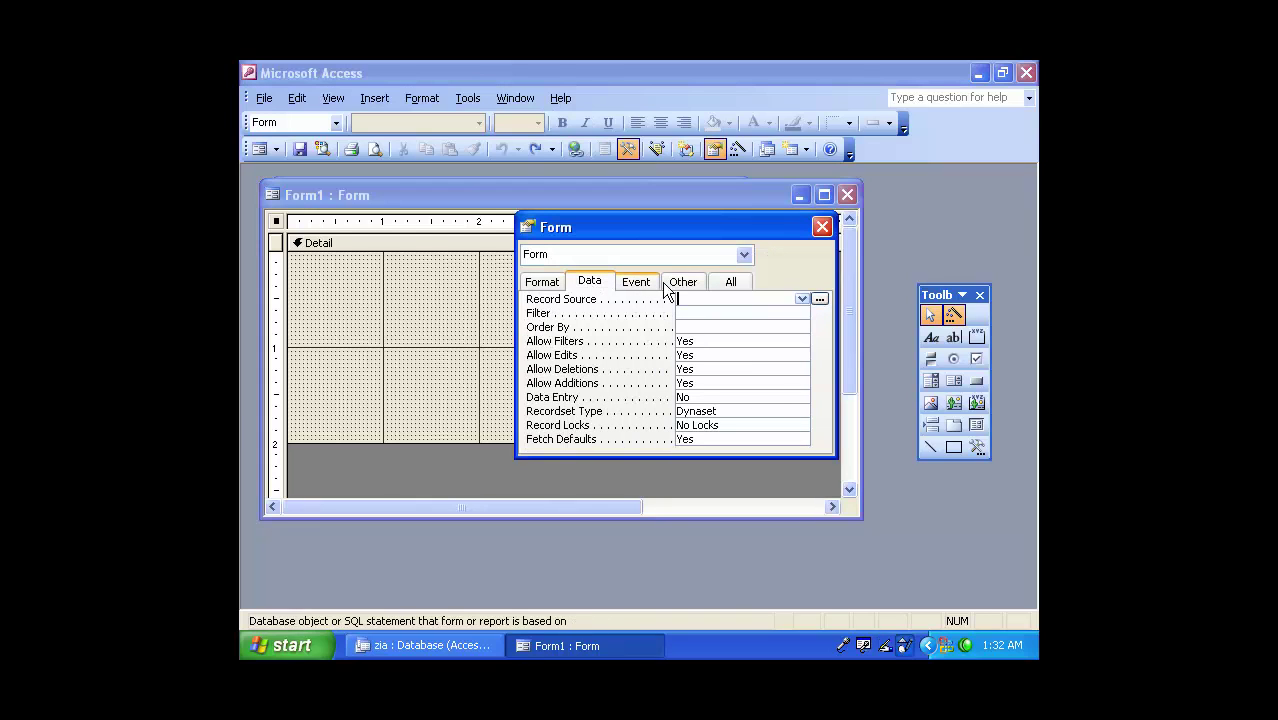
left_click(800, 300)
left_click(802, 300)
left_click(722, 368)
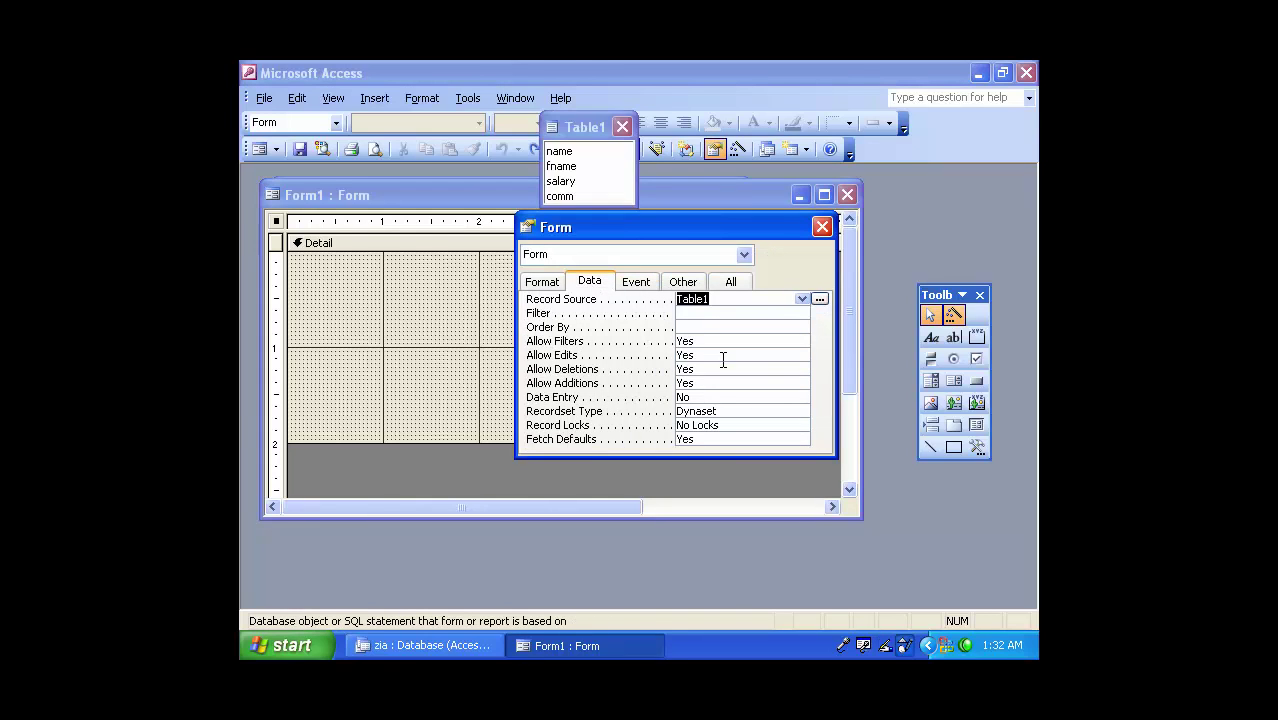
left_click(822, 227)
Place all four Table1 fields together on the Detail section and nudge the group to just below the 1-inch line.
double_click(590, 128)
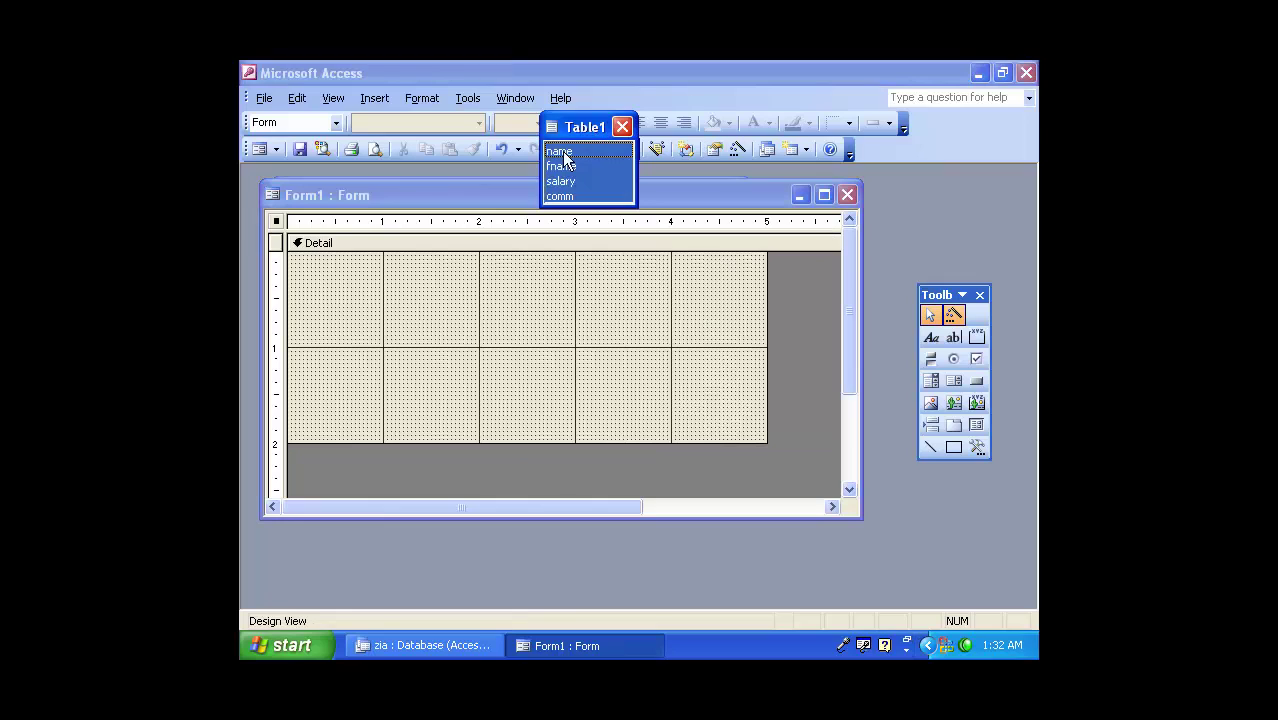
left_click_drag(562, 151, 490, 313)
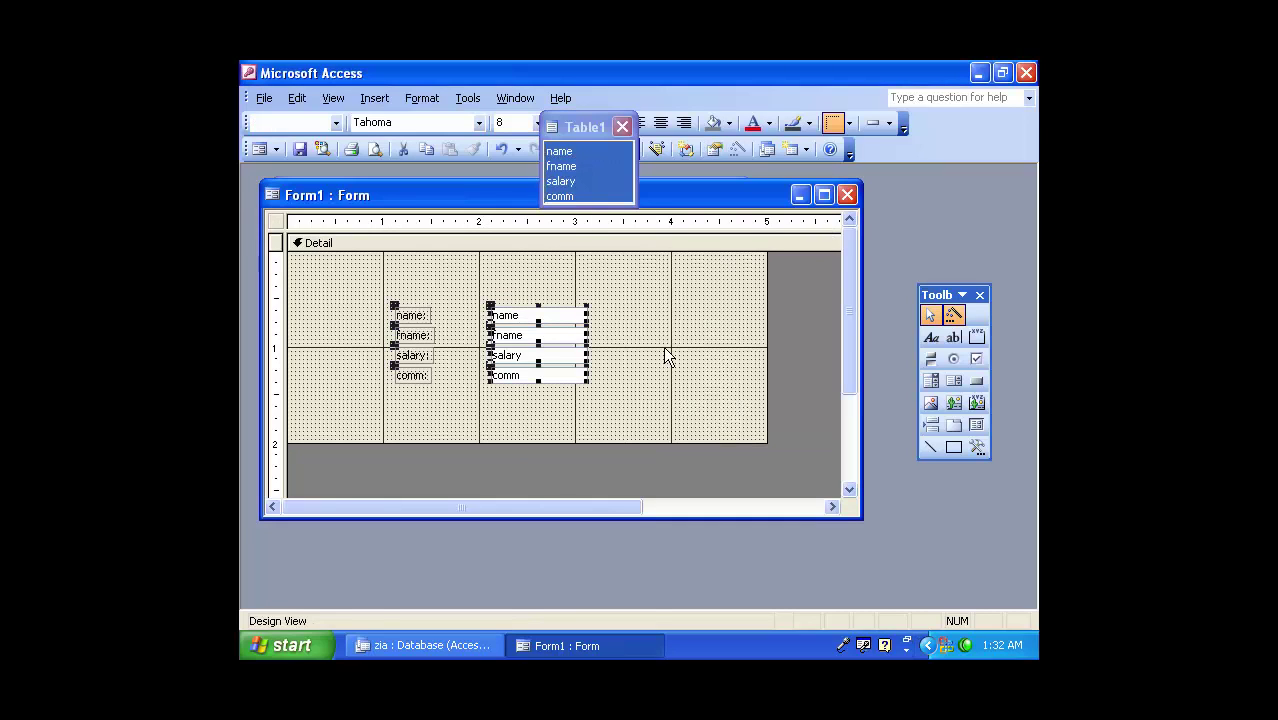
key("Right")
key("Right")
key("Right")
key("Right")
key("Right")
key("Right")
key("Right")
key("Right")
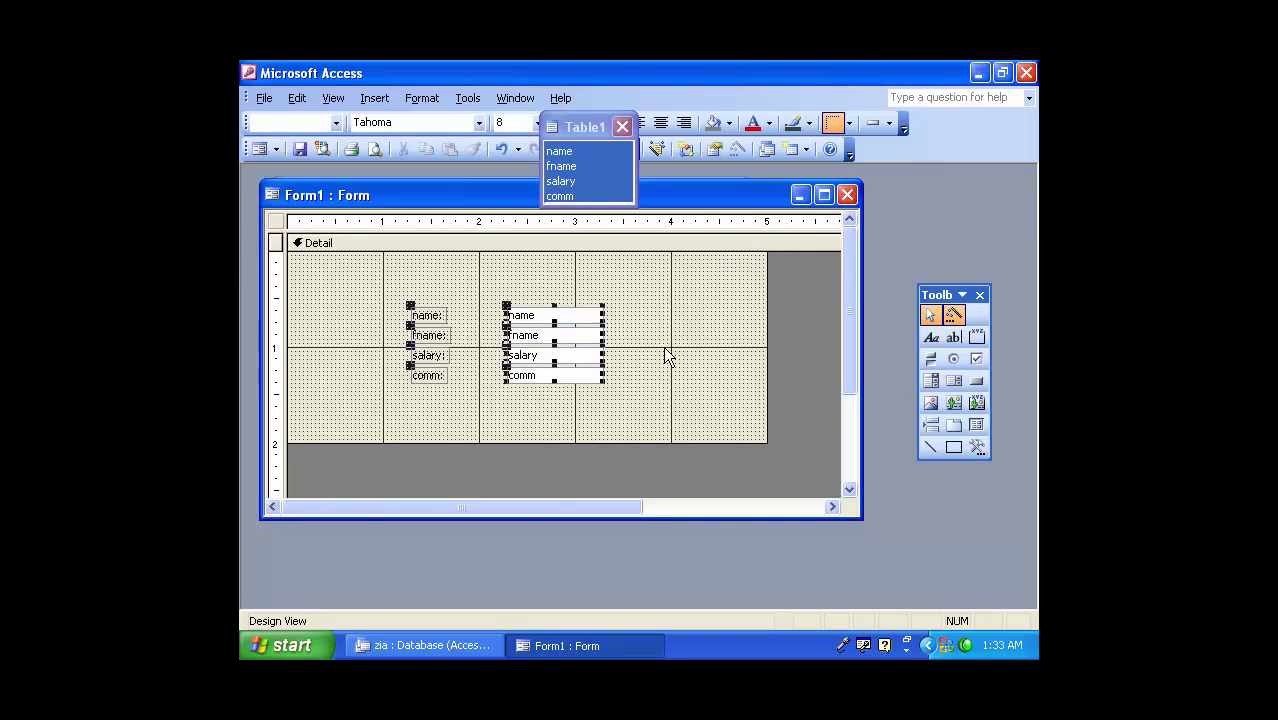
key("Down")
key("Down")
key("Down")
key("Down")
key("Down")
key("Down")
key("Down")
key("Down")
key("Down")
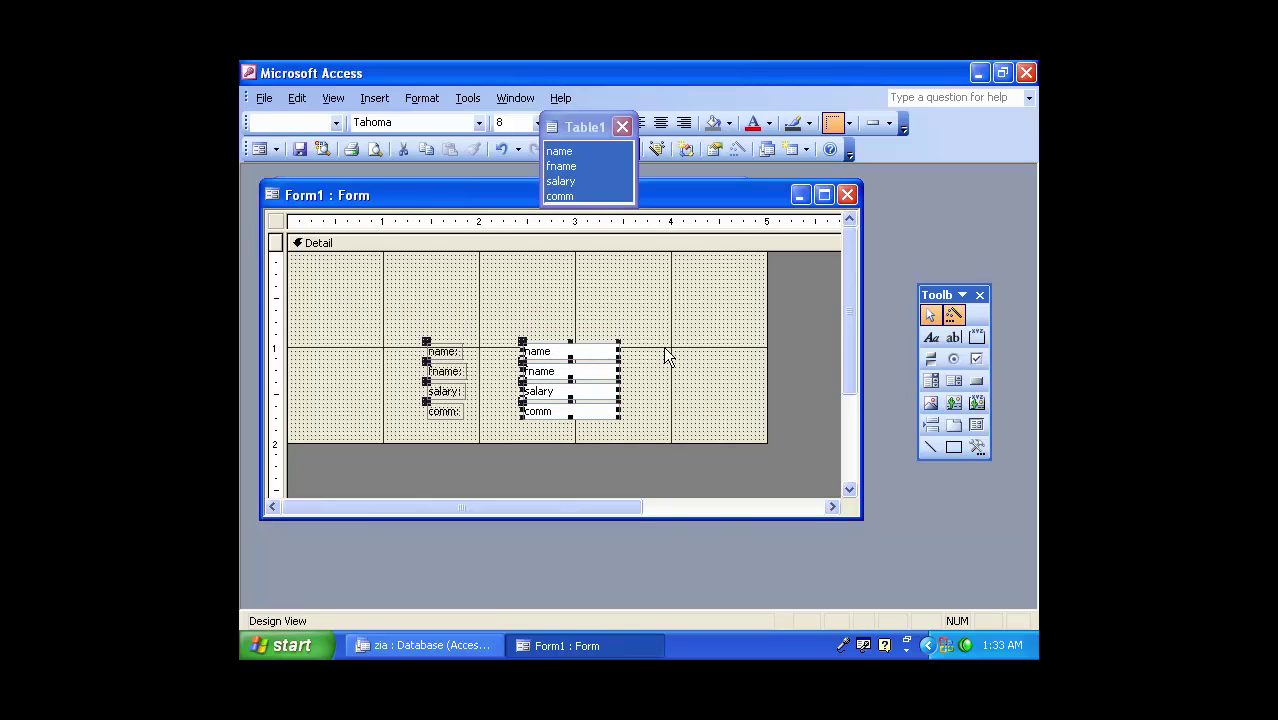
key("Left")
key("Left")
key("Left")
key("Left")
key("Right")
key("Right")
key("Down")
key("Down")
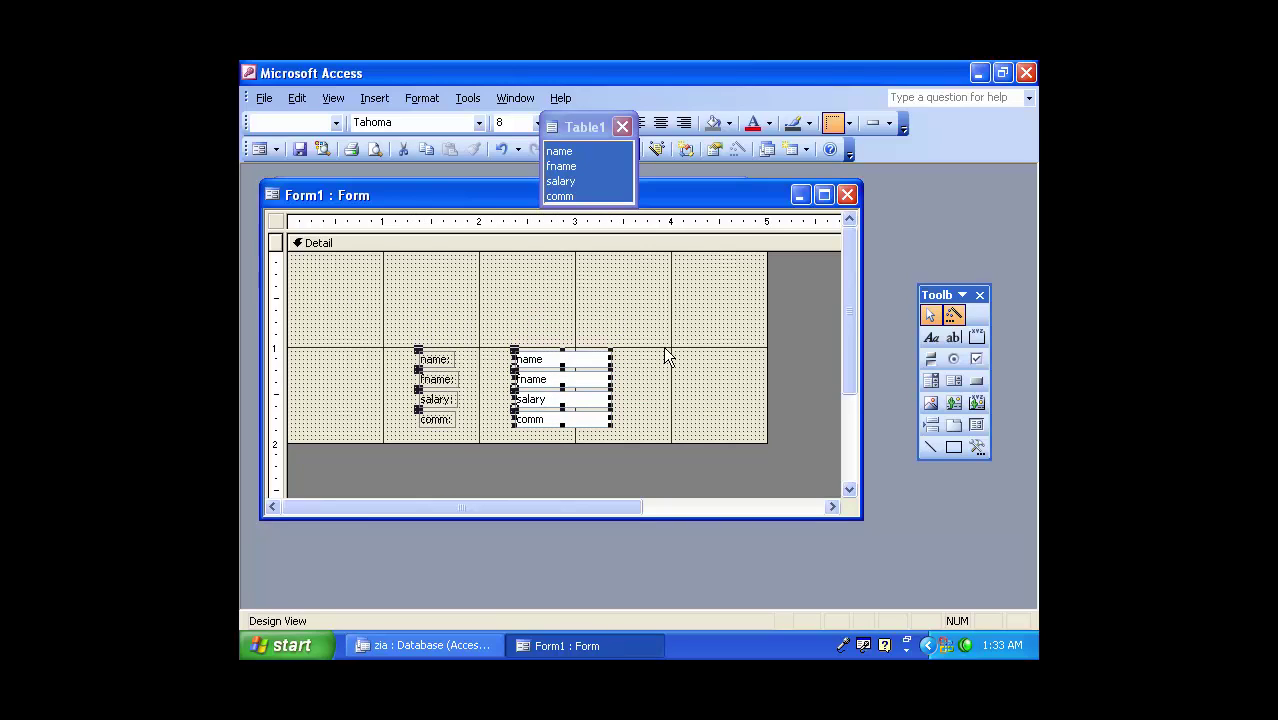
left_click(663, 346)
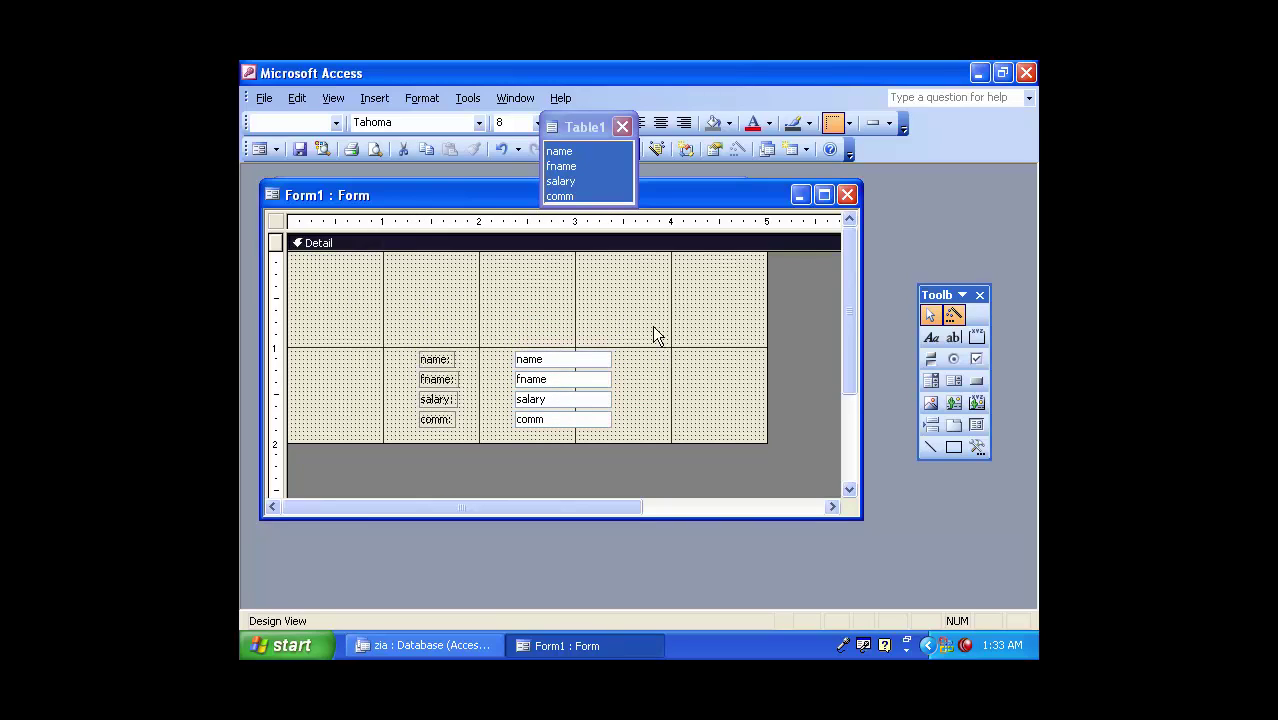
left_click(622, 127)
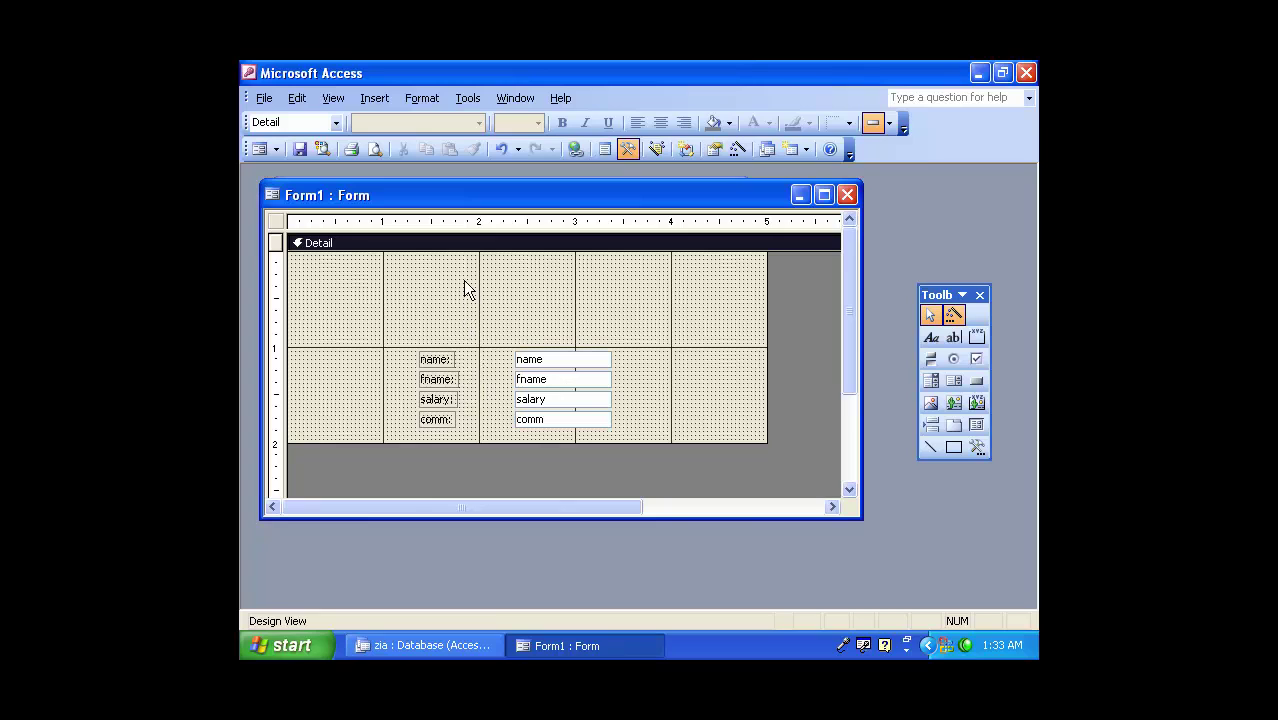
Add a label about 3.3 inches wide above the fields, near the Detail section's upper edge, reading "Students Entry From".
left_click(930, 339)
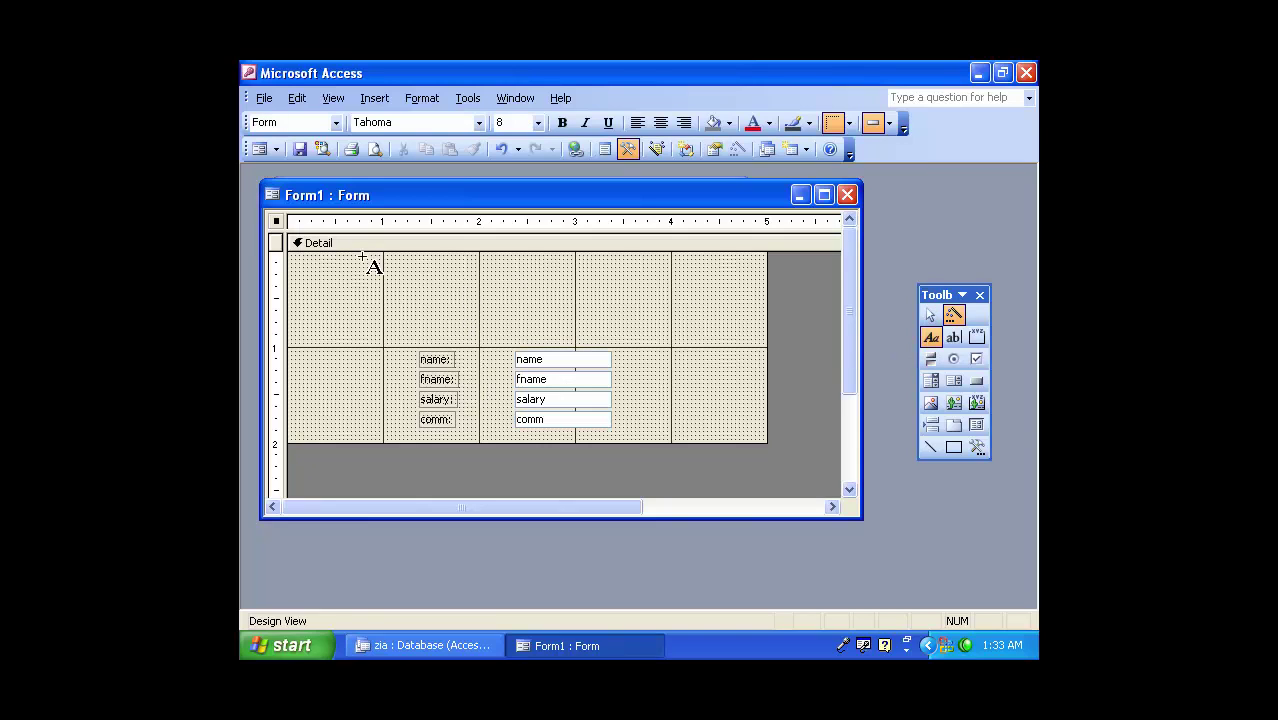
left_click_drag(363, 259, 679, 295)
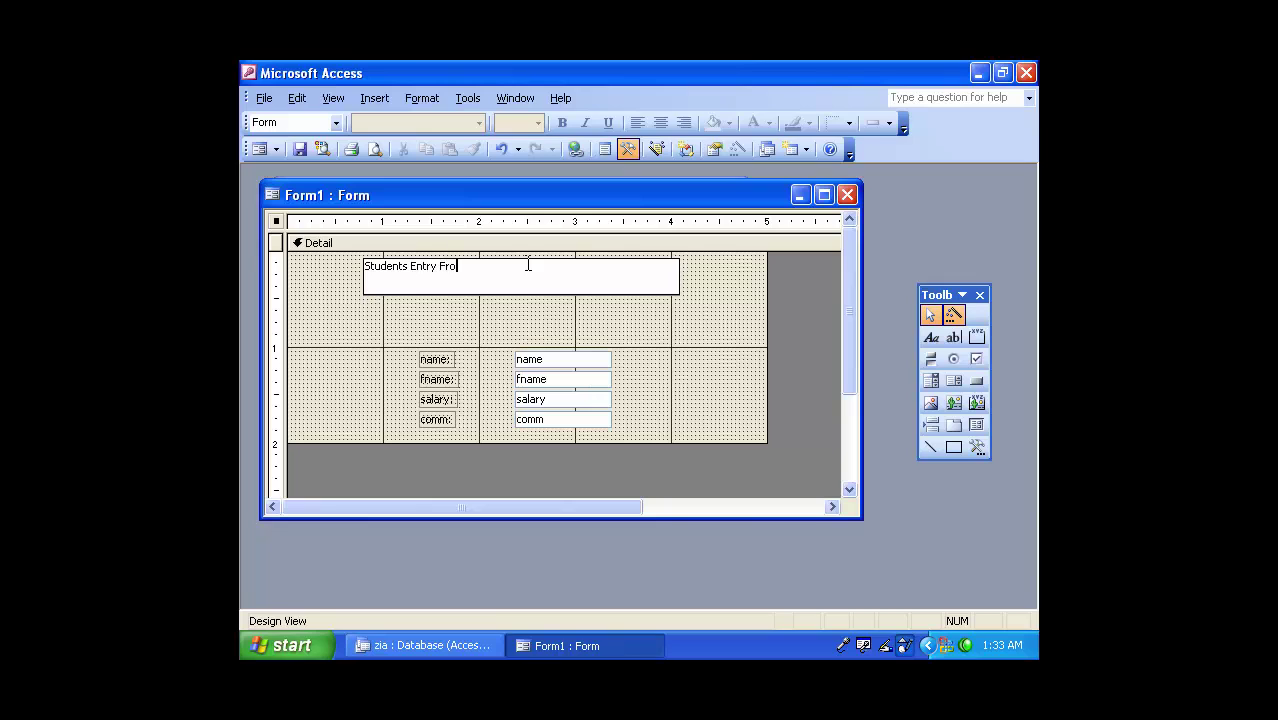
key("BackSpace")
left_click(568, 305)
Format the title label's text as 16-point, bold and centered.
left_click(420, 275)
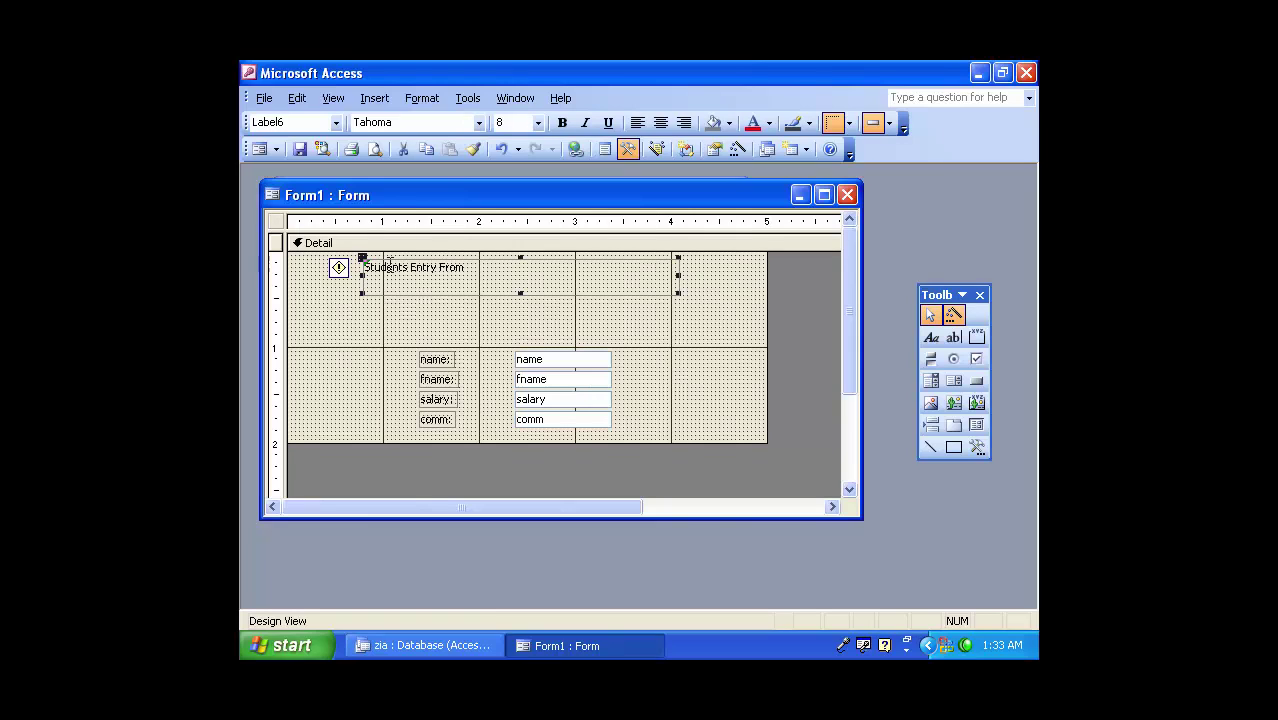
left_click(538, 123)
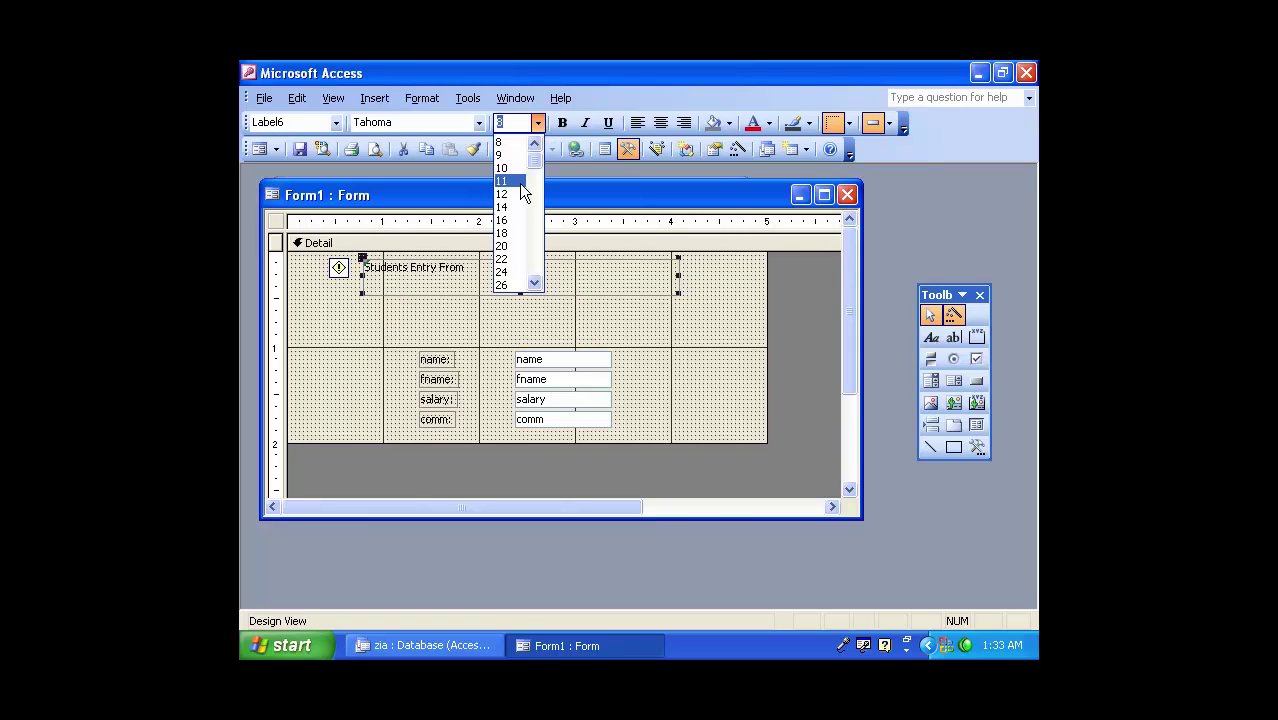
left_click(510, 213)
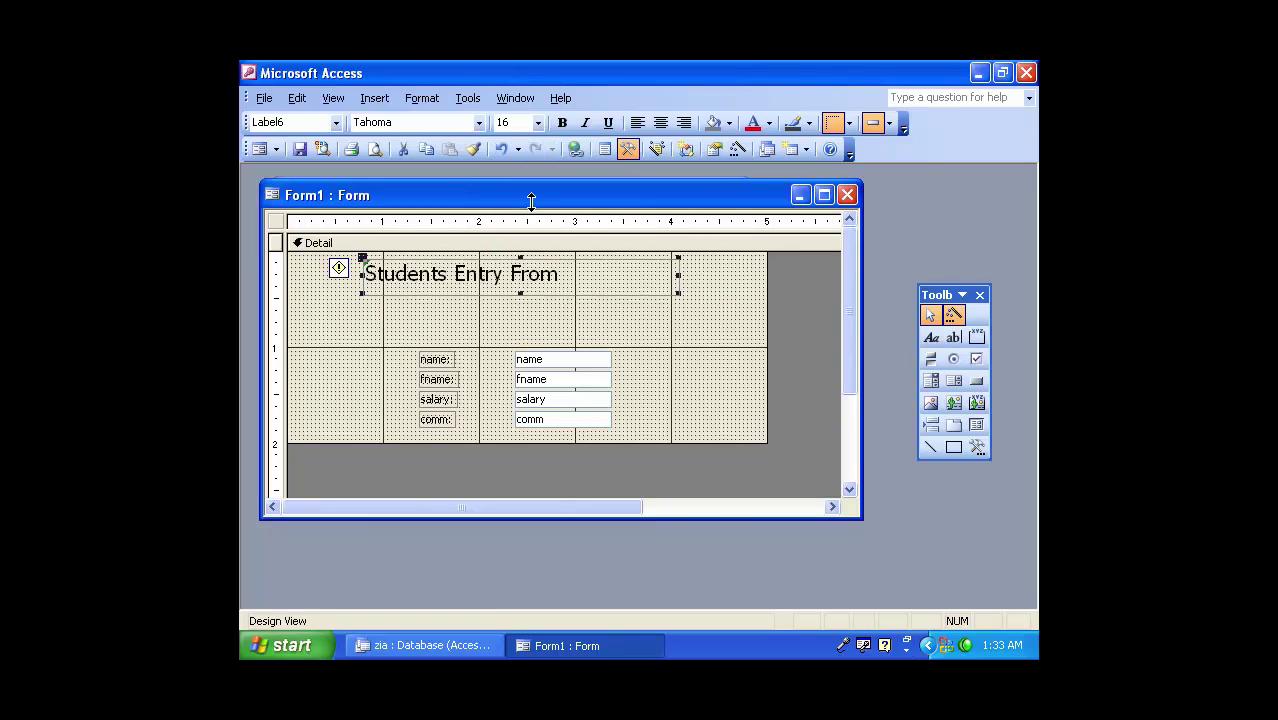
left_click(564, 122)
left_click(660, 122)
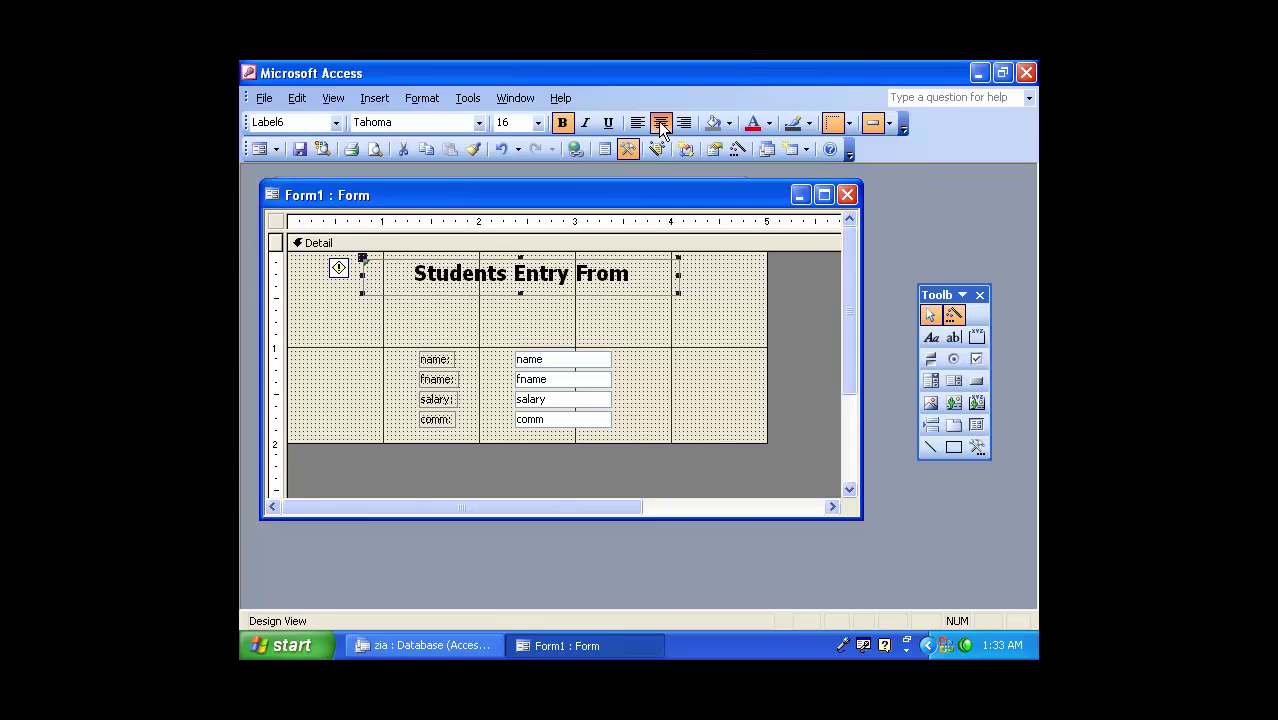
Give the title label a teal fill and red text.
left_click(730, 123)
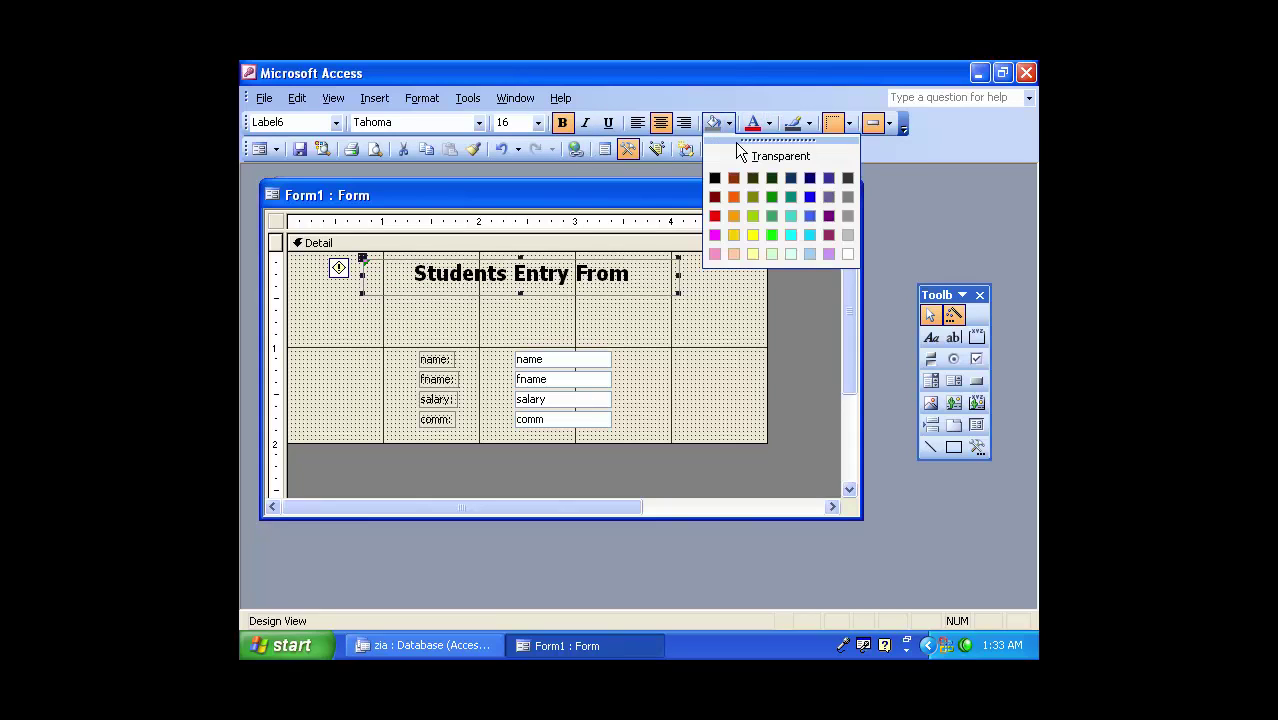
left_click(790, 197)
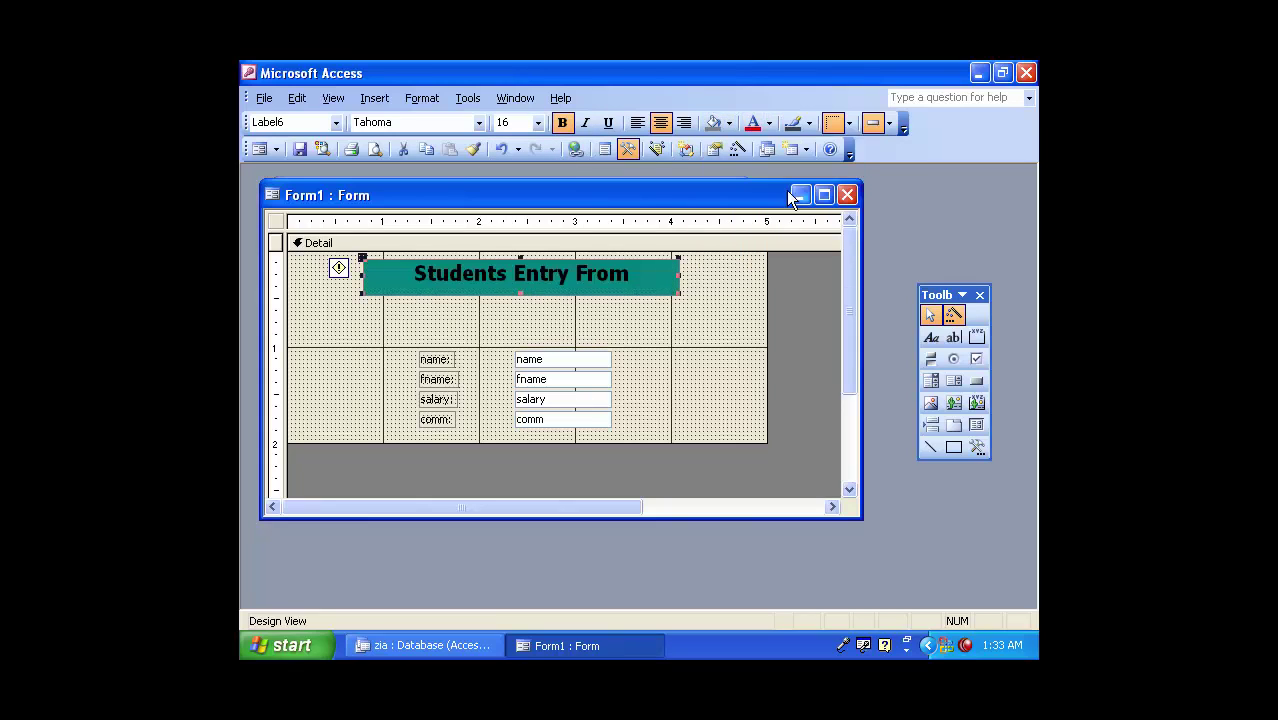
left_click(756, 128)
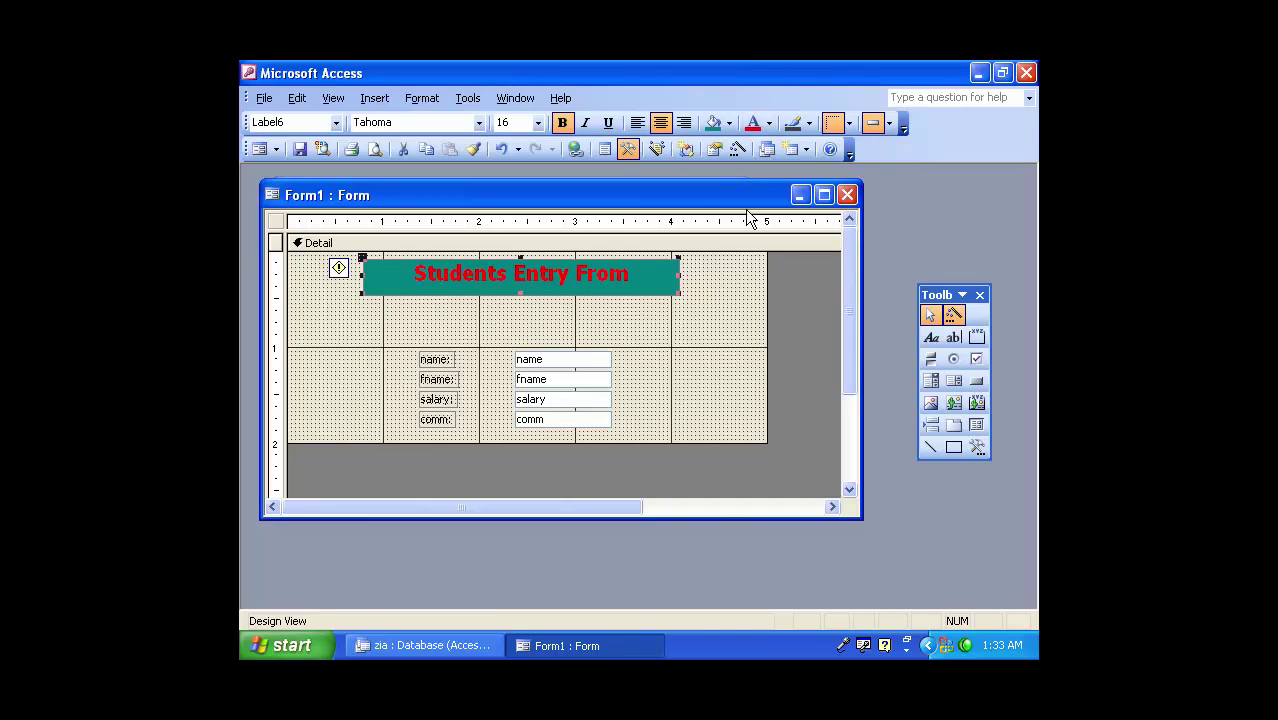
Try the Shadowed and Raised special effects on the title label.
left_click(889, 125)
left_click(903, 181)
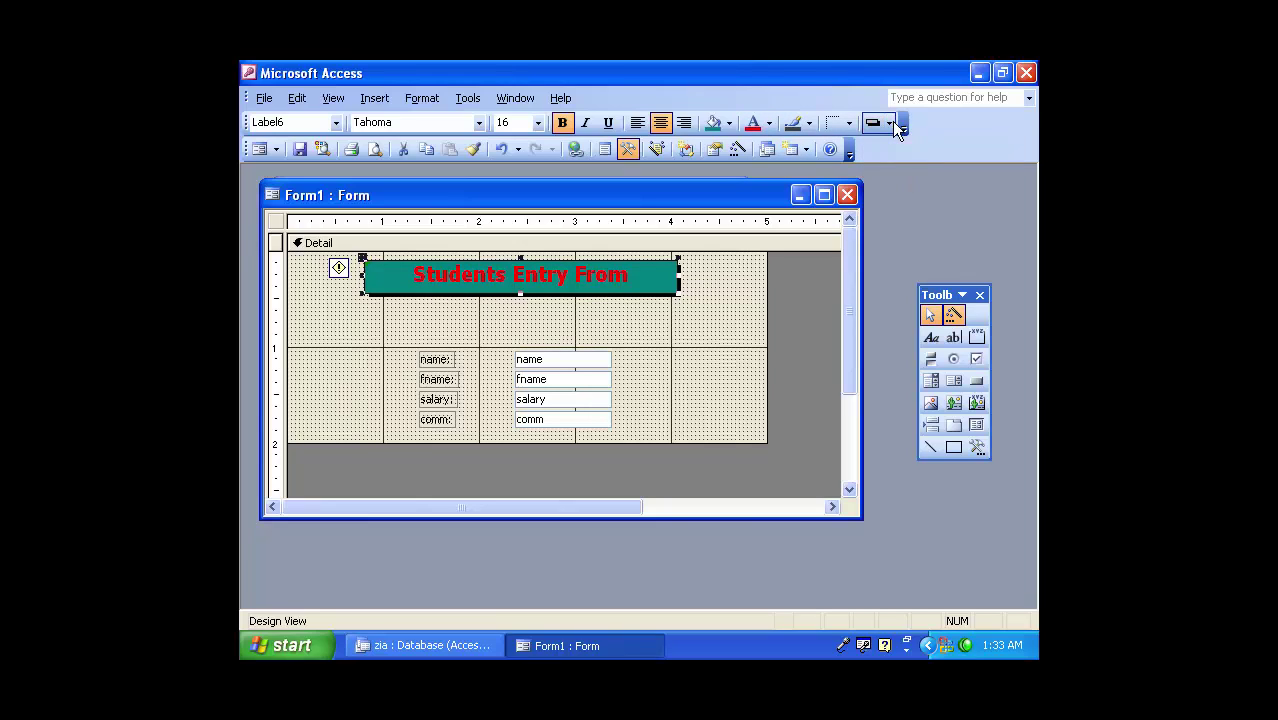
left_click(889, 125)
left_click(902, 154)
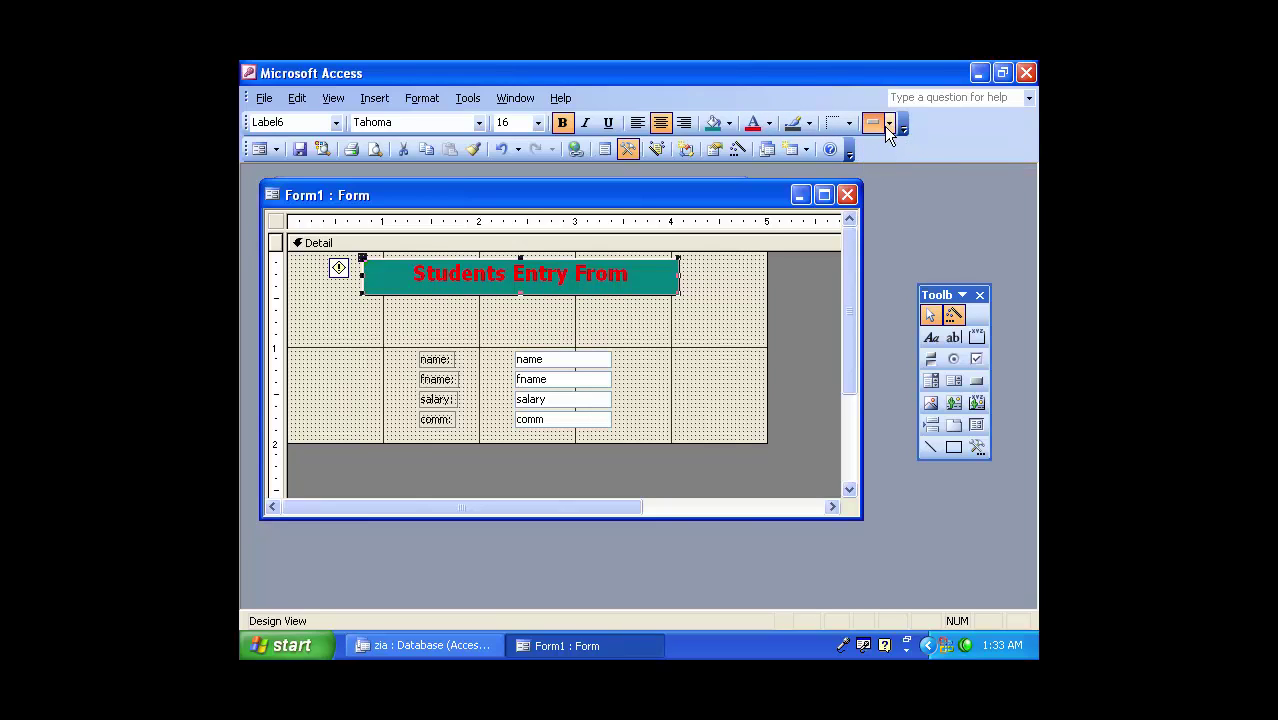
Apply the Sunken special effect to the title label and enlarge the Detail section to about 5.1 by 2.5 inches.
left_click(888, 125)
left_click(917, 155)
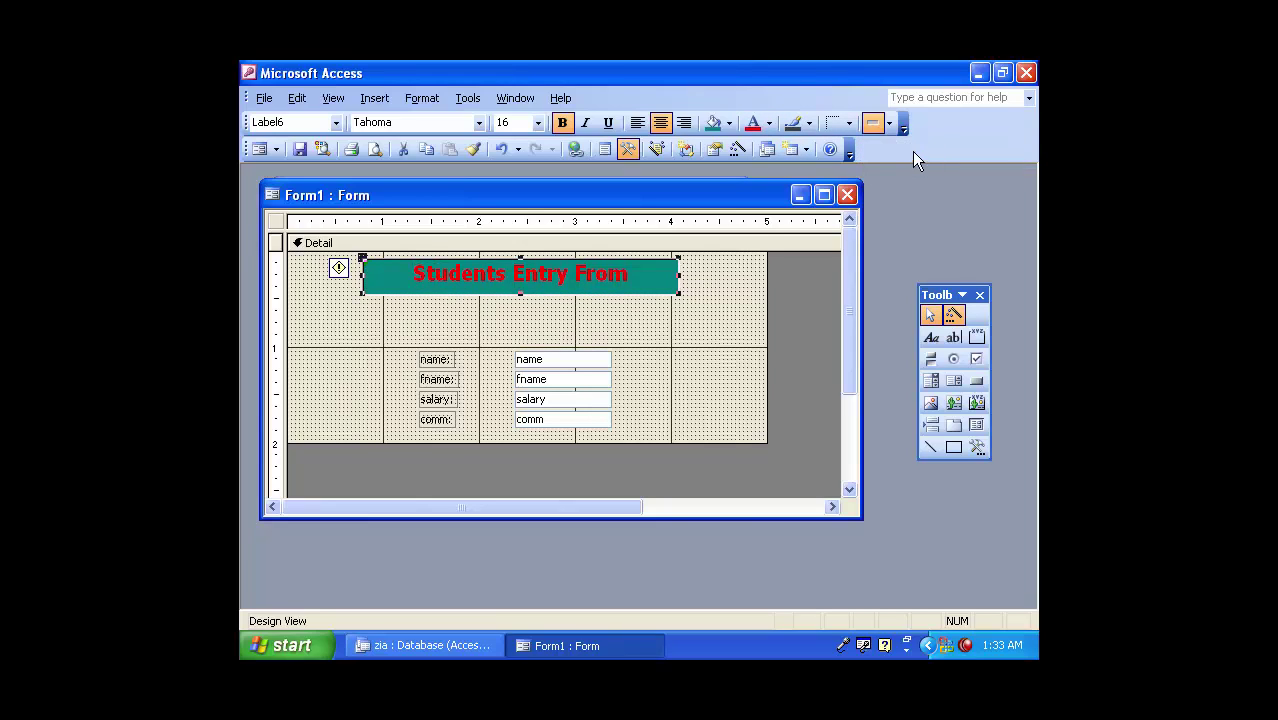
left_click(682, 337)
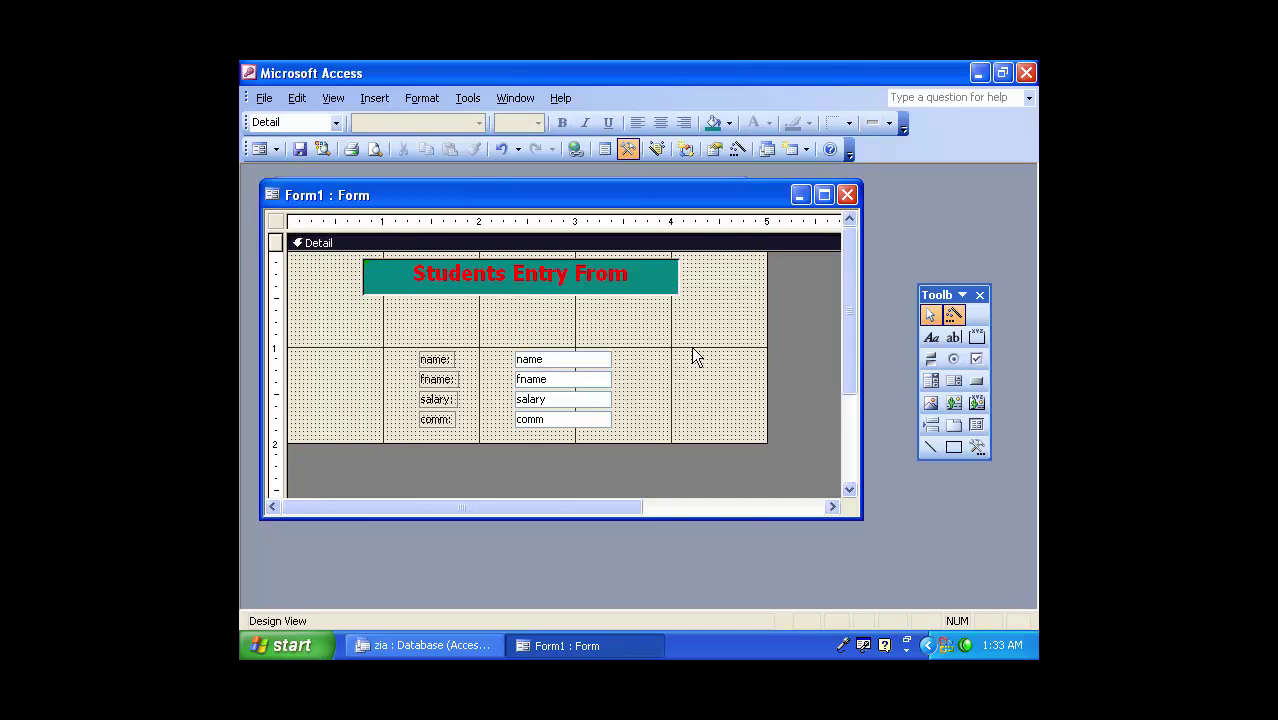
left_click_drag(764, 442, 775, 487)
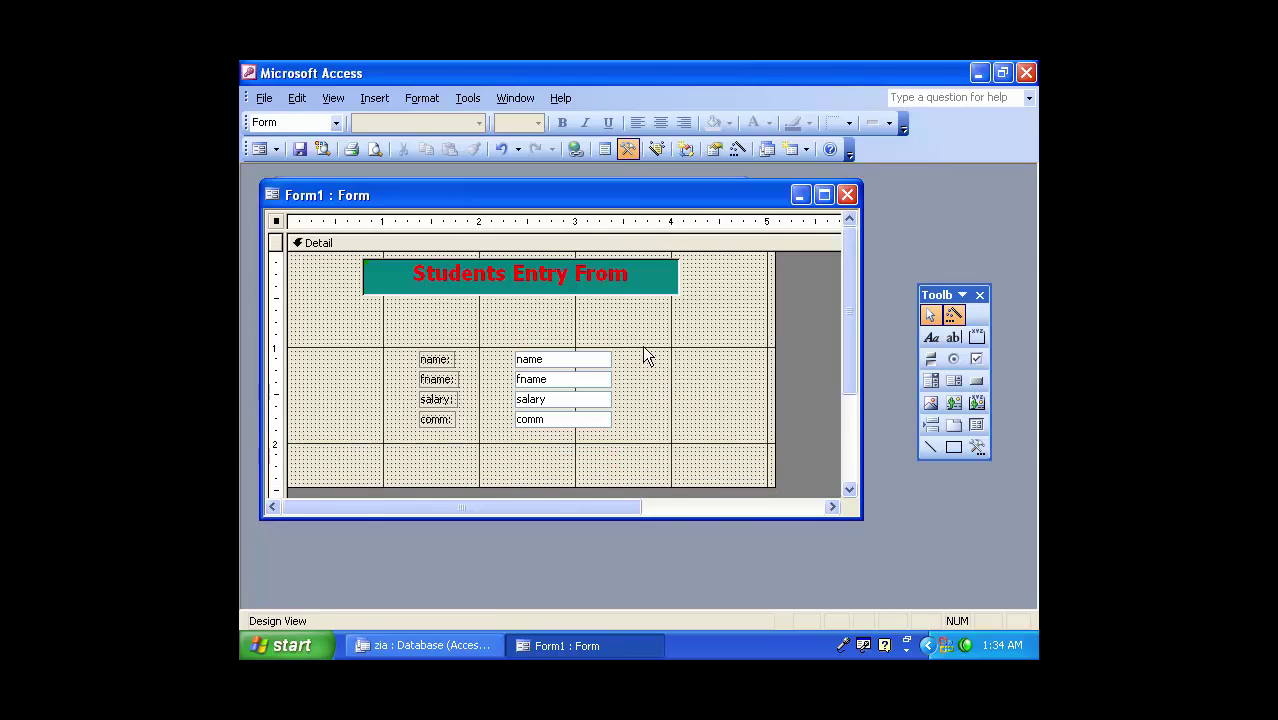
Switch to the Windows desktop and refresh it.
key("super+d")
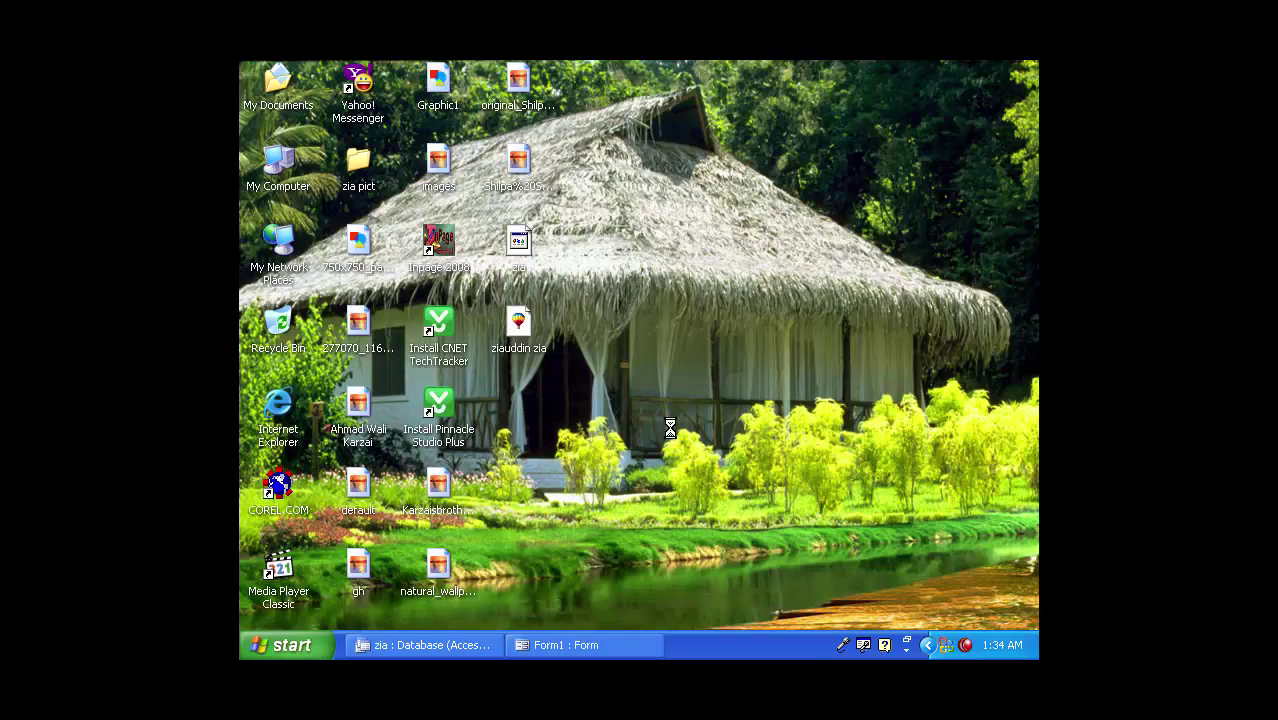
right_click(655, 405)
left_click(672, 428)
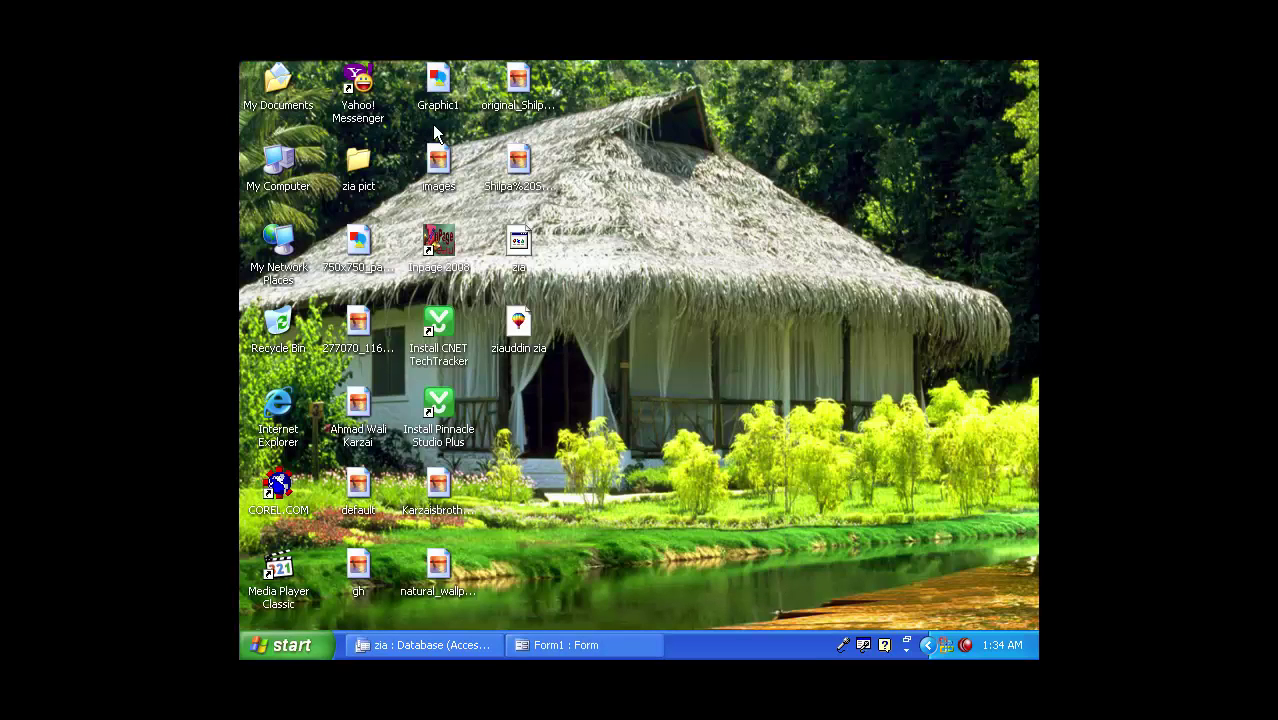
Preview the Graphic1 picture from the desktop and close the viewer.
double_click(437, 90)
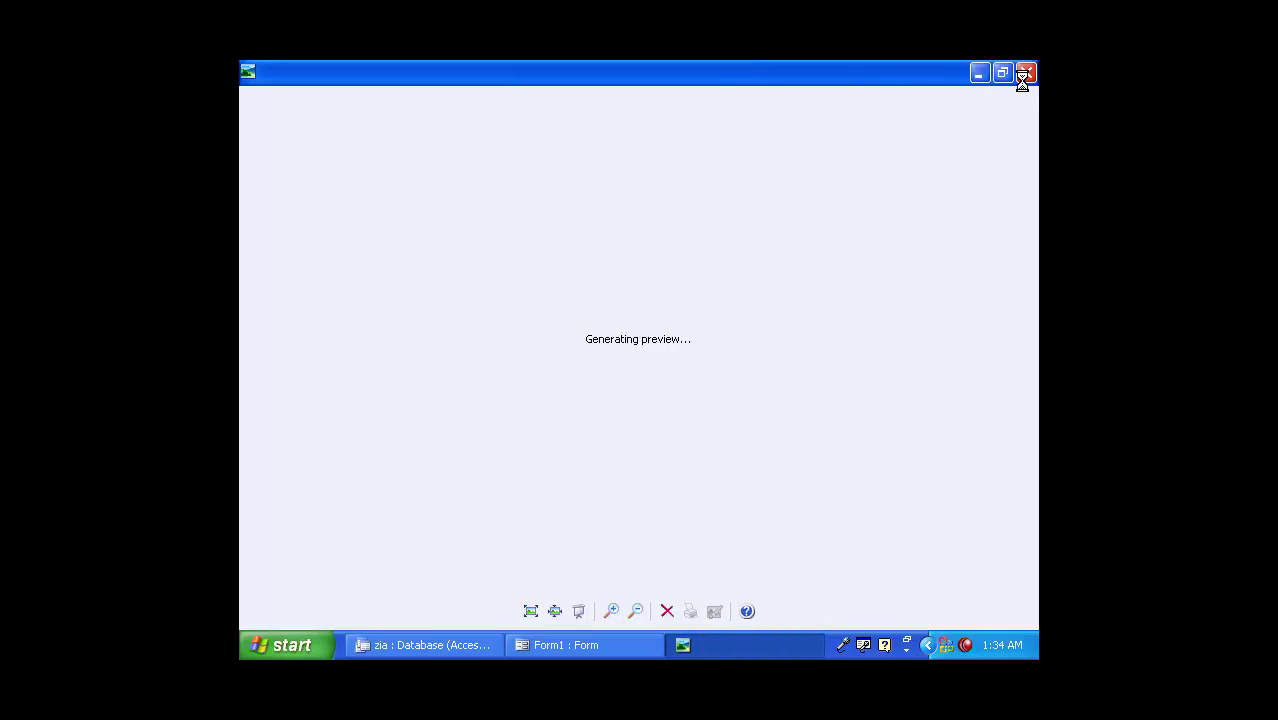
left_click(1025, 75)
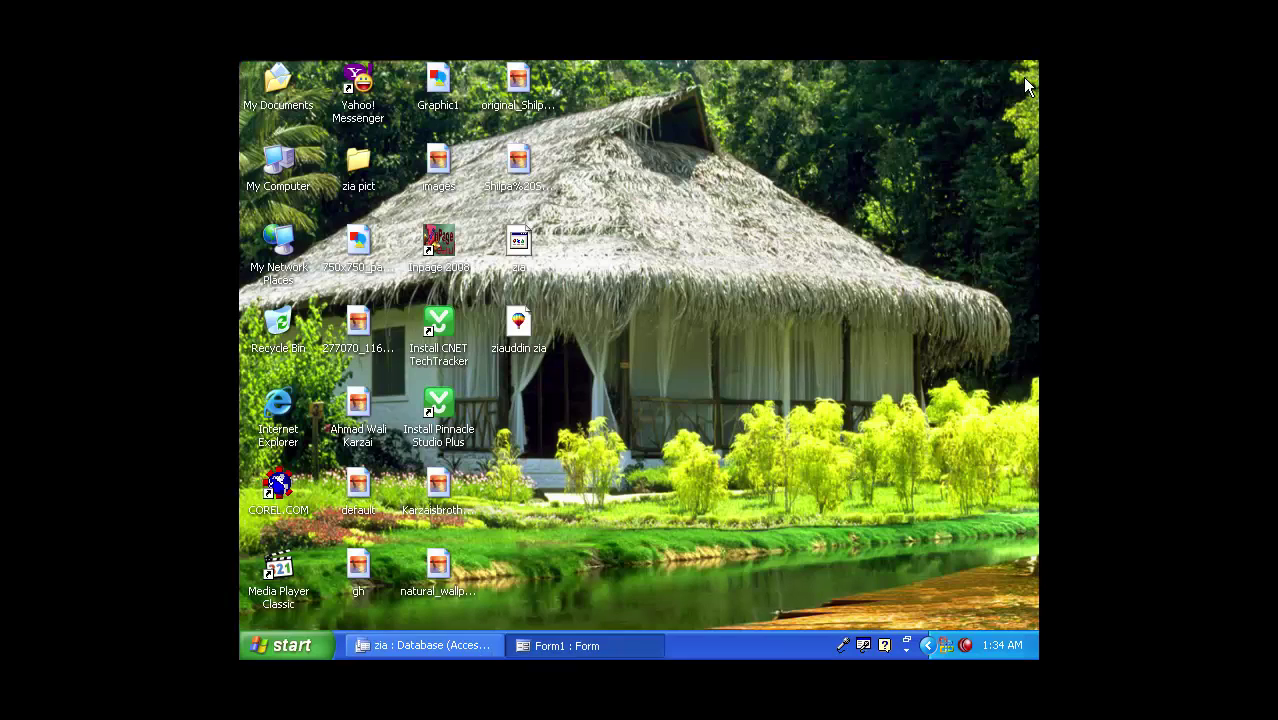
Open the My Documents folder from the desktop and go to the Google website from its window.
right_click(282, 80)
left_click(305, 88)
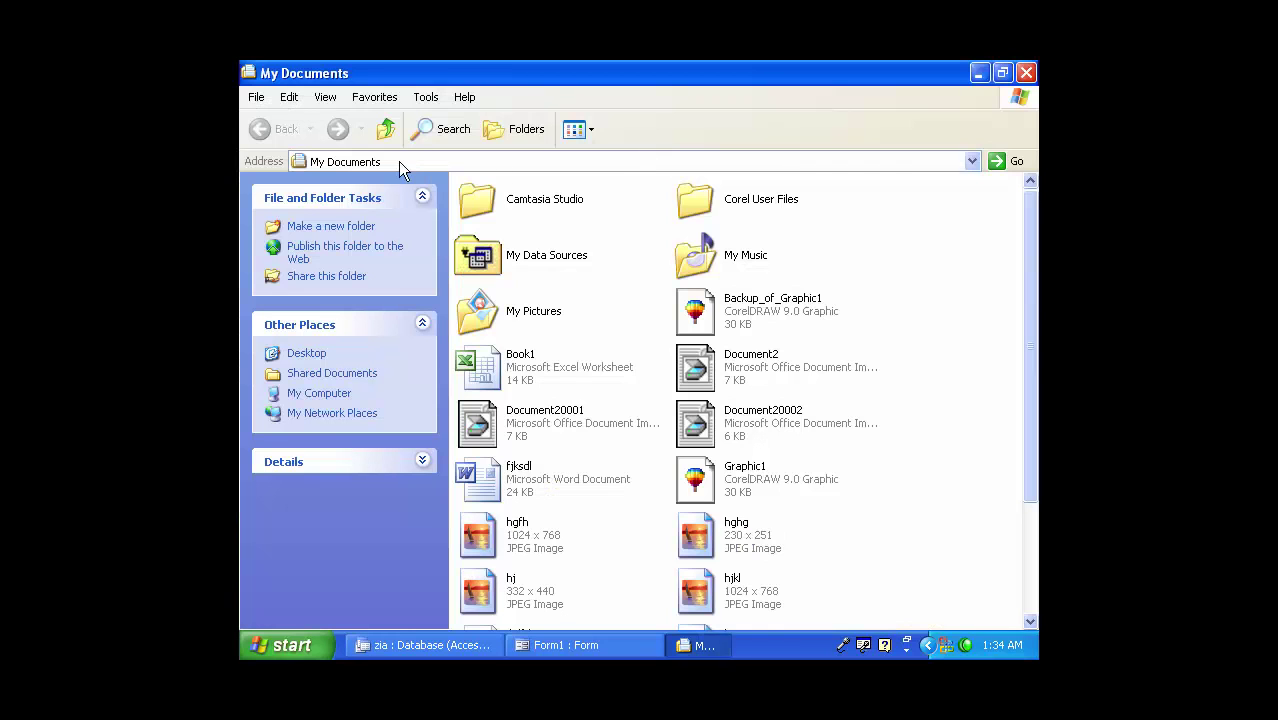
left_click(398, 161)
type("google")
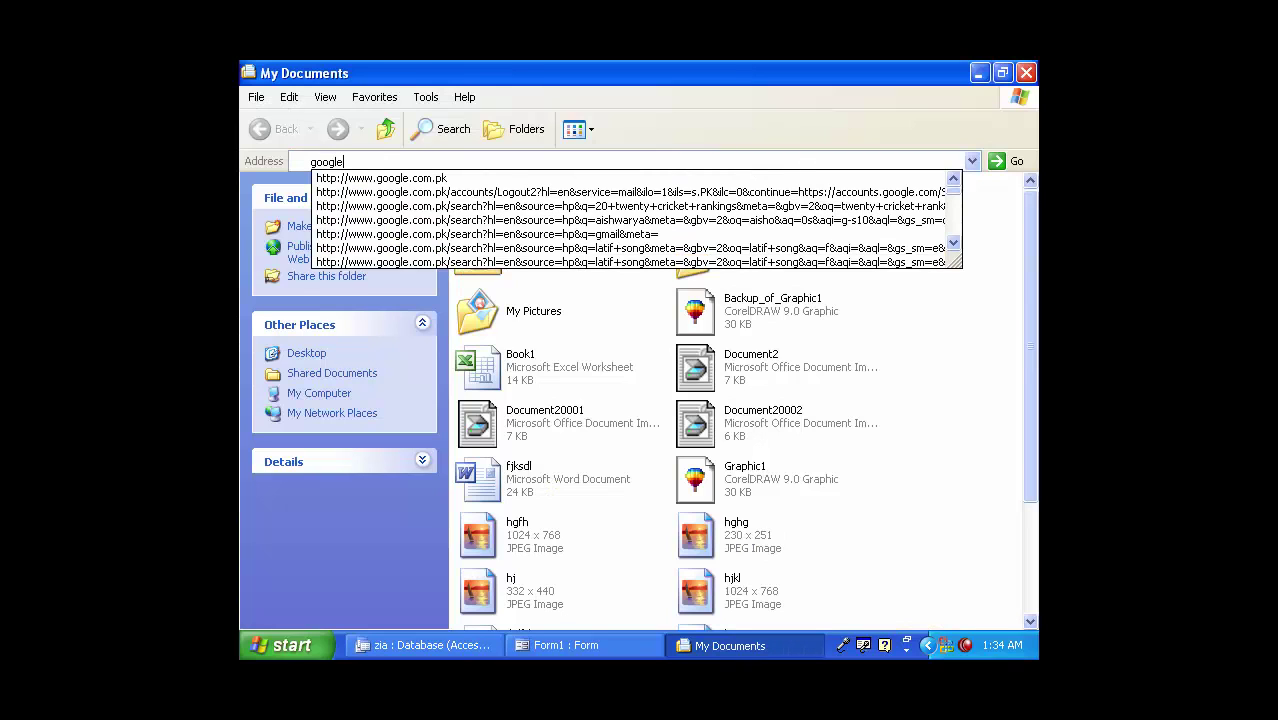
key("ctrl+Return")
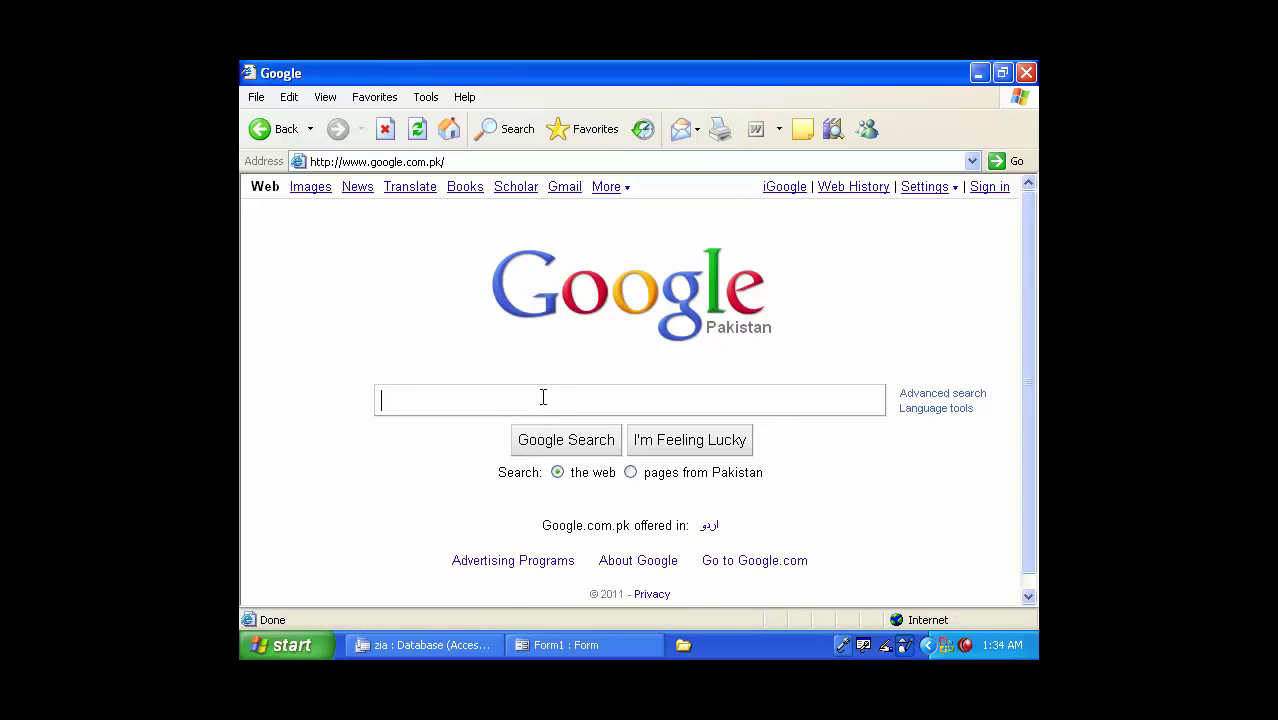
Search Google for "afghanistan flage".
type("afghani")
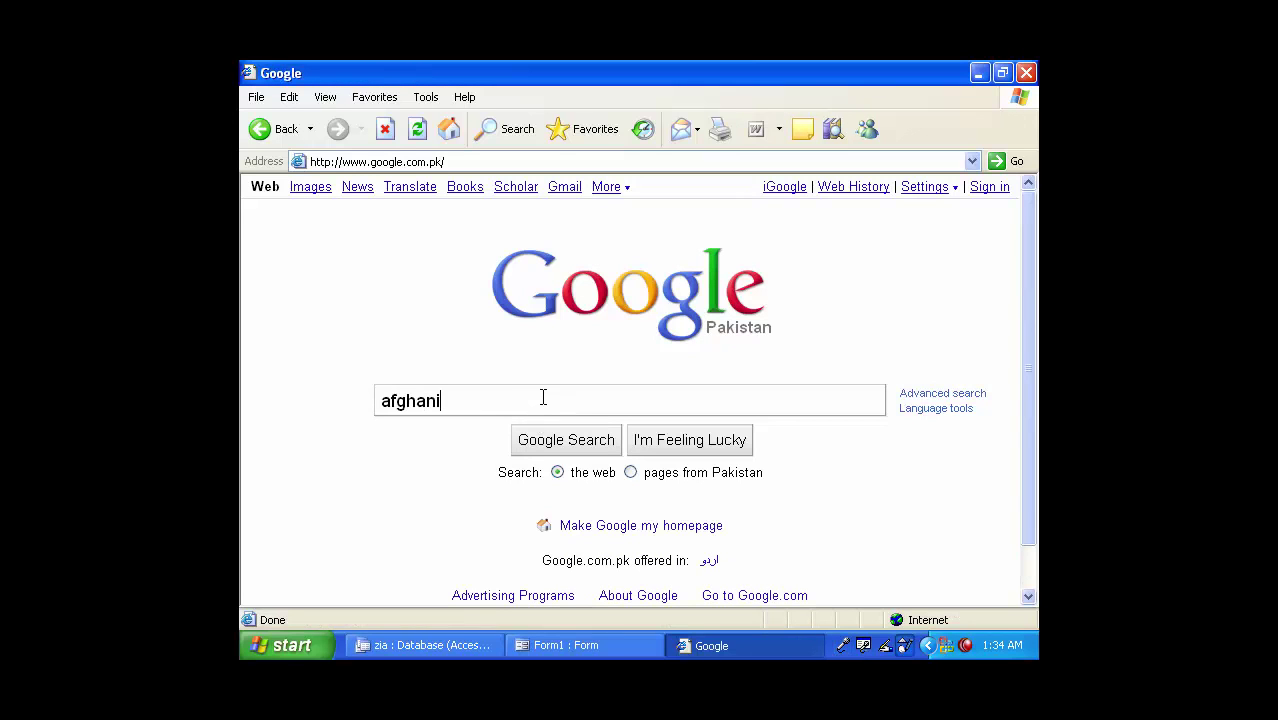
type("stan flage")
key("Return")
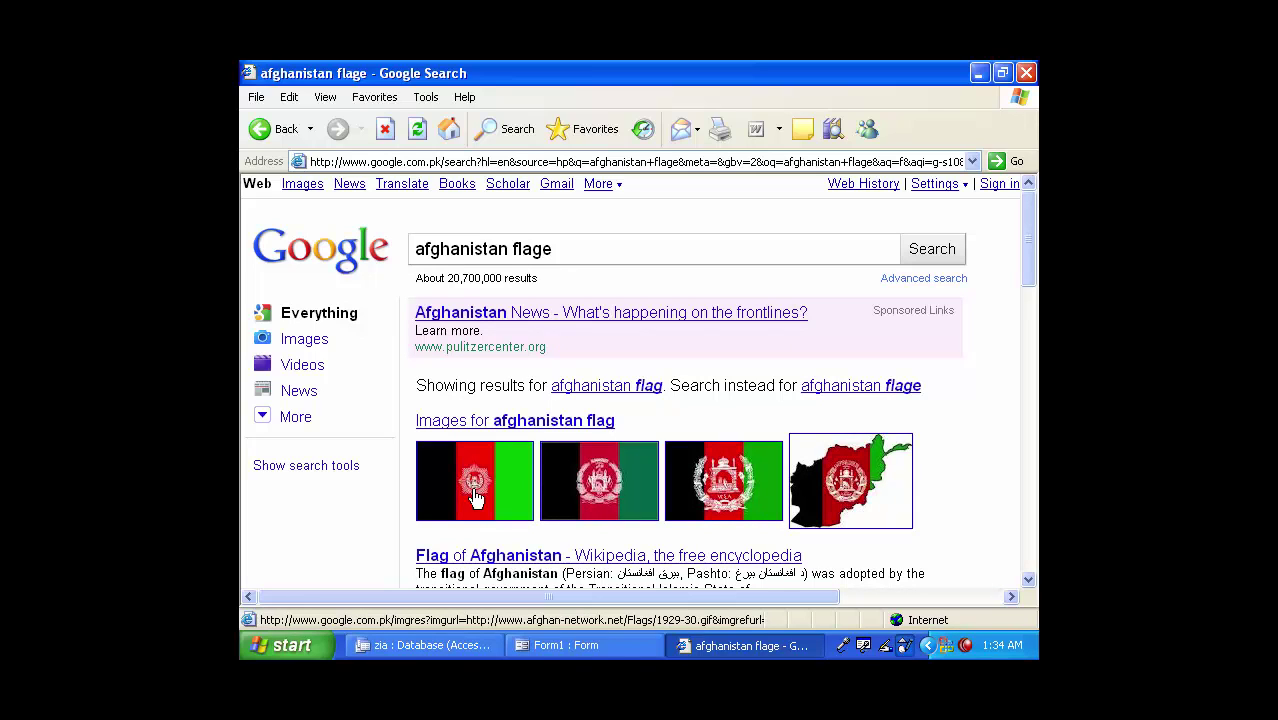
Open the third flag image result, 1930-74.gif, at full size and save it to the Desktop as a GIF named 1930-74.
left_click(726, 488)
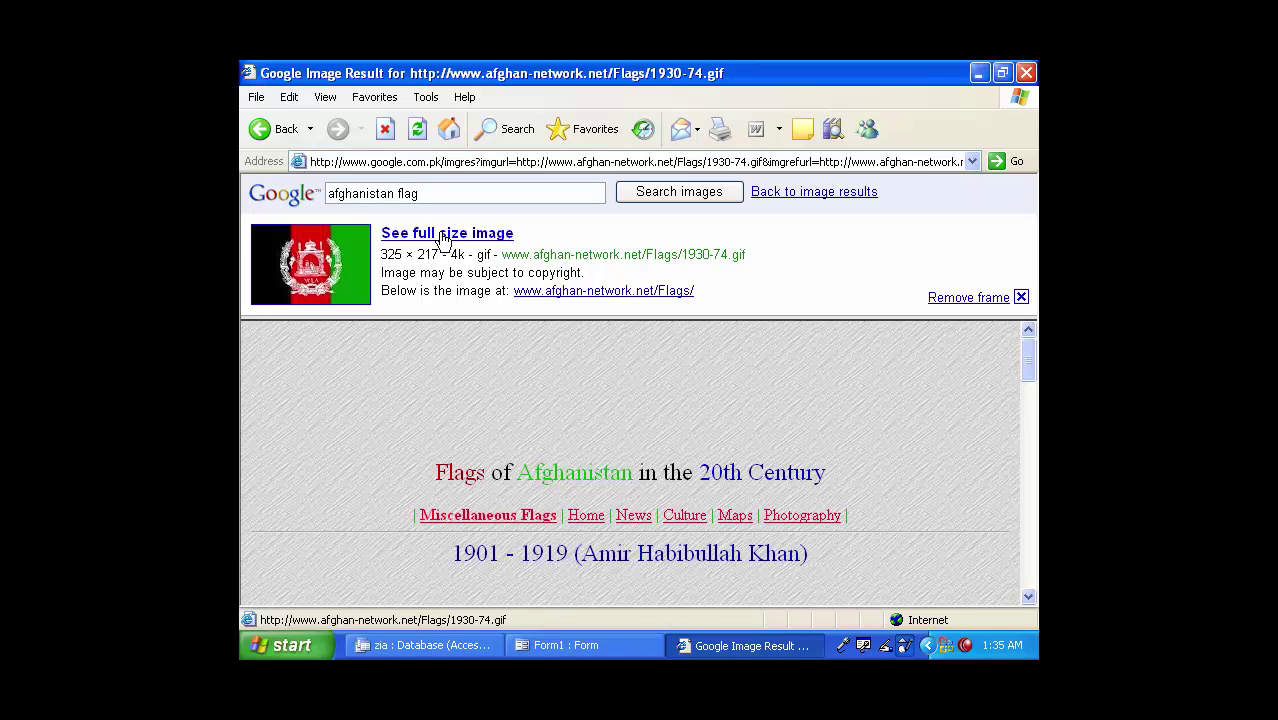
left_click(443, 236)
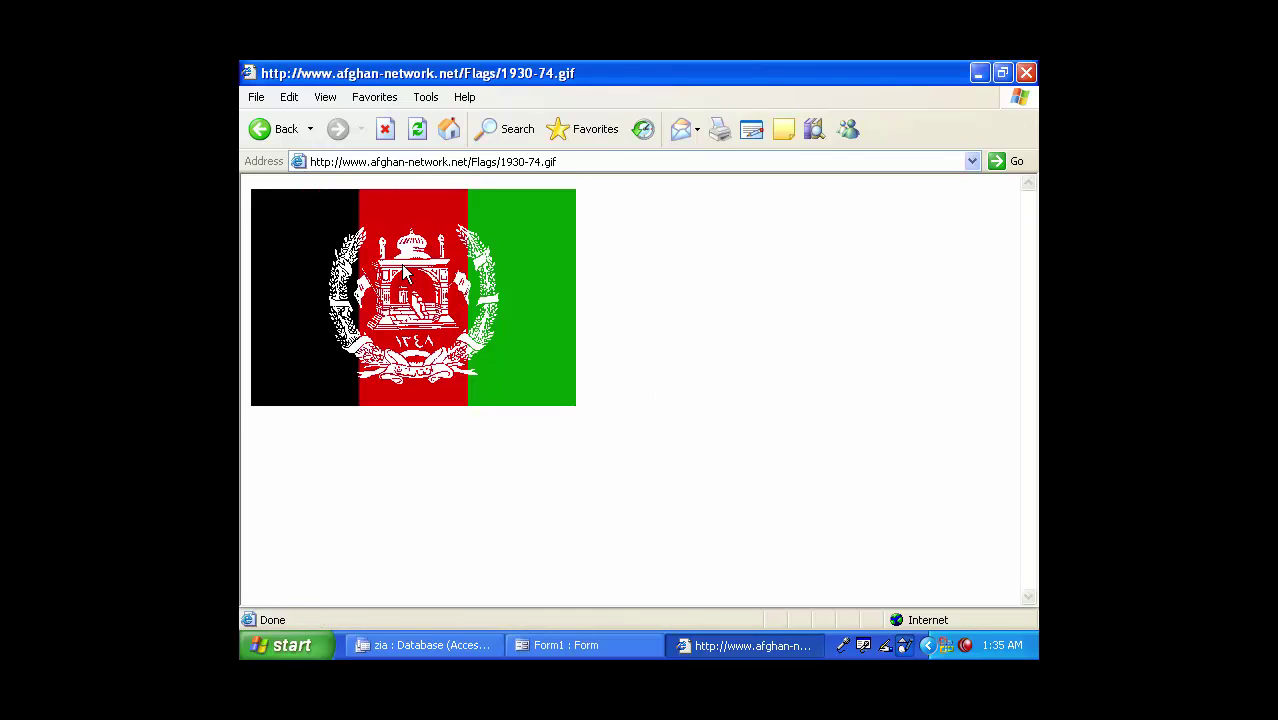
right_click(403, 261)
left_click(487, 366)
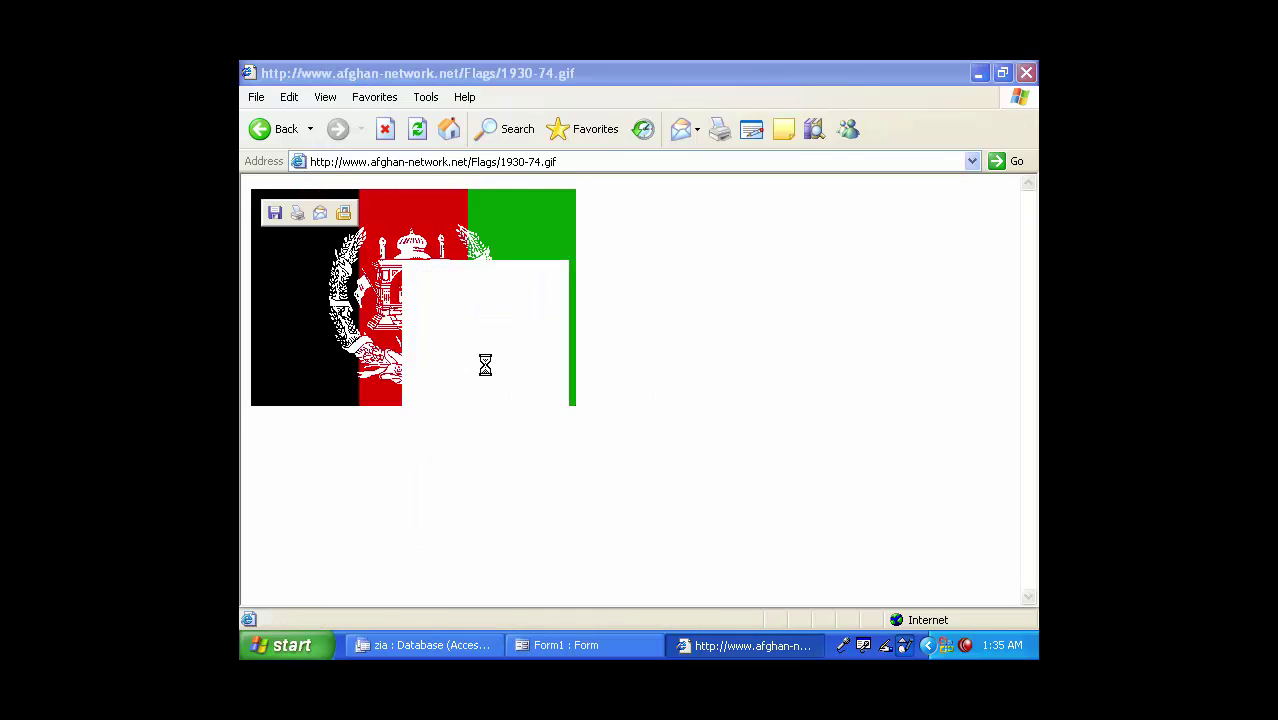
left_click(294, 250)
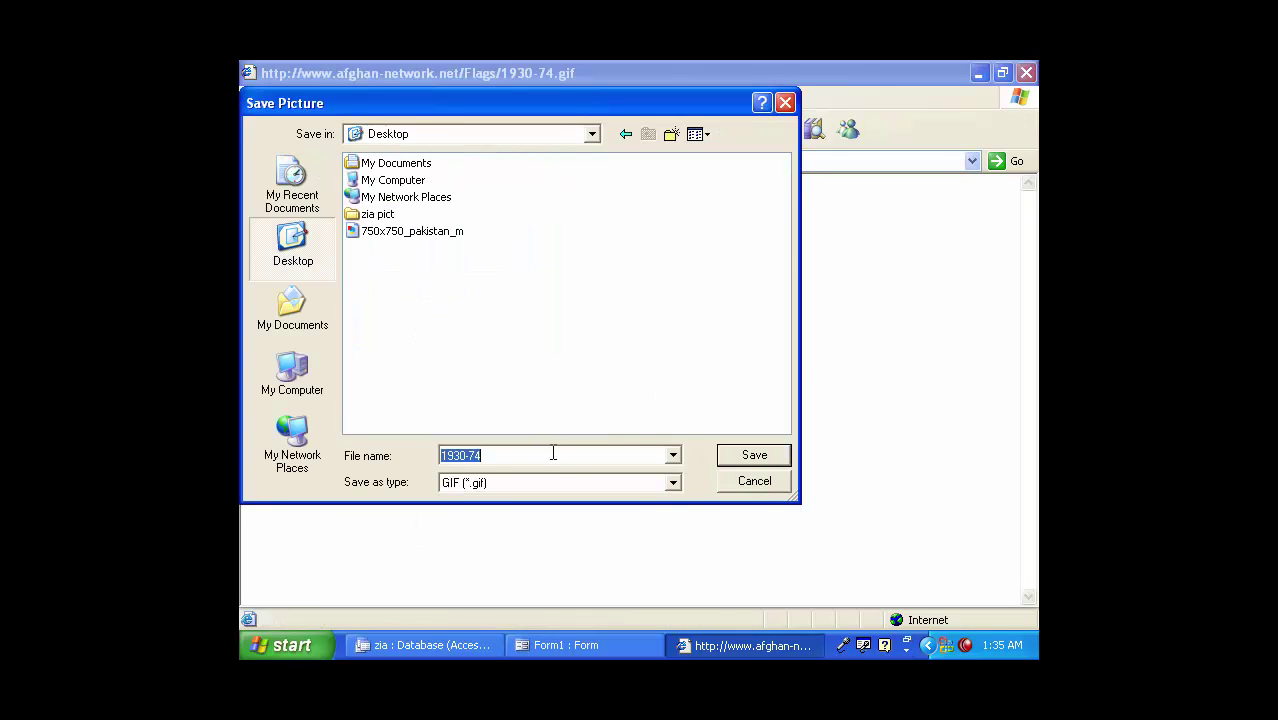
left_click(553, 455)
left_click(745, 456)
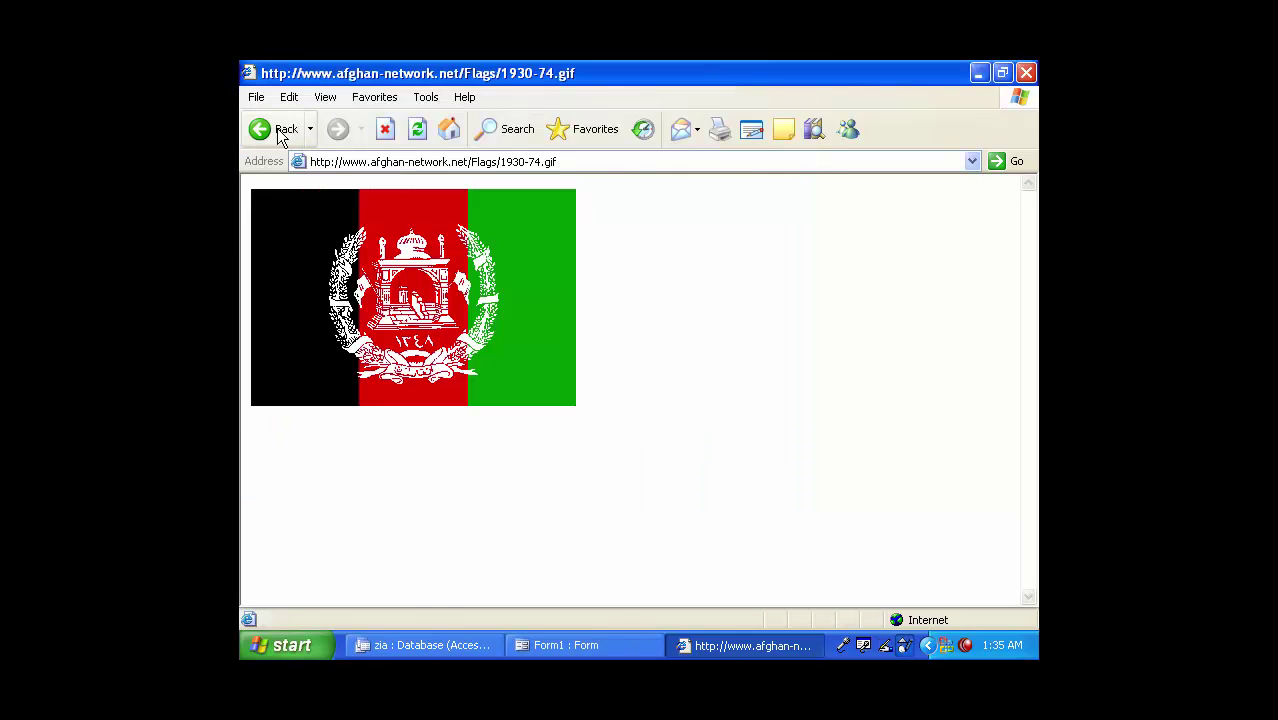
Return to the search results and view the Afghanistan flag map picture at full size.
left_click(279, 131)
left_click(279, 131)
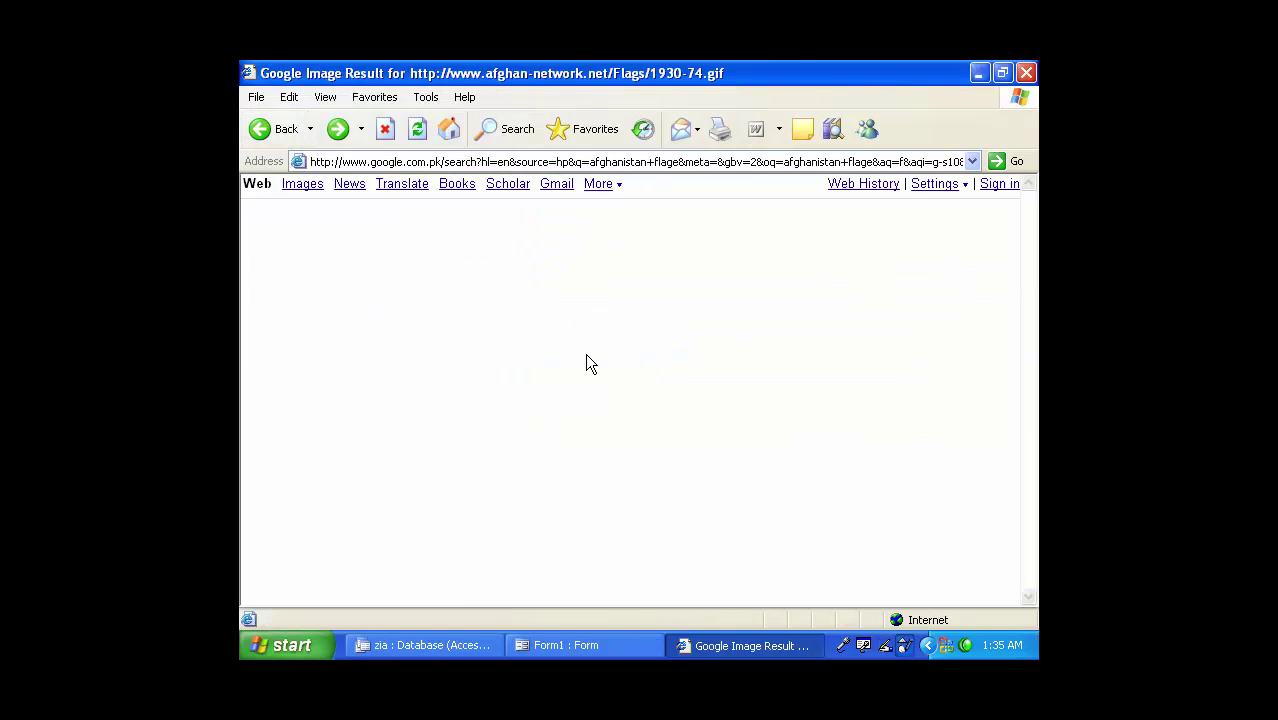
left_click(850, 485)
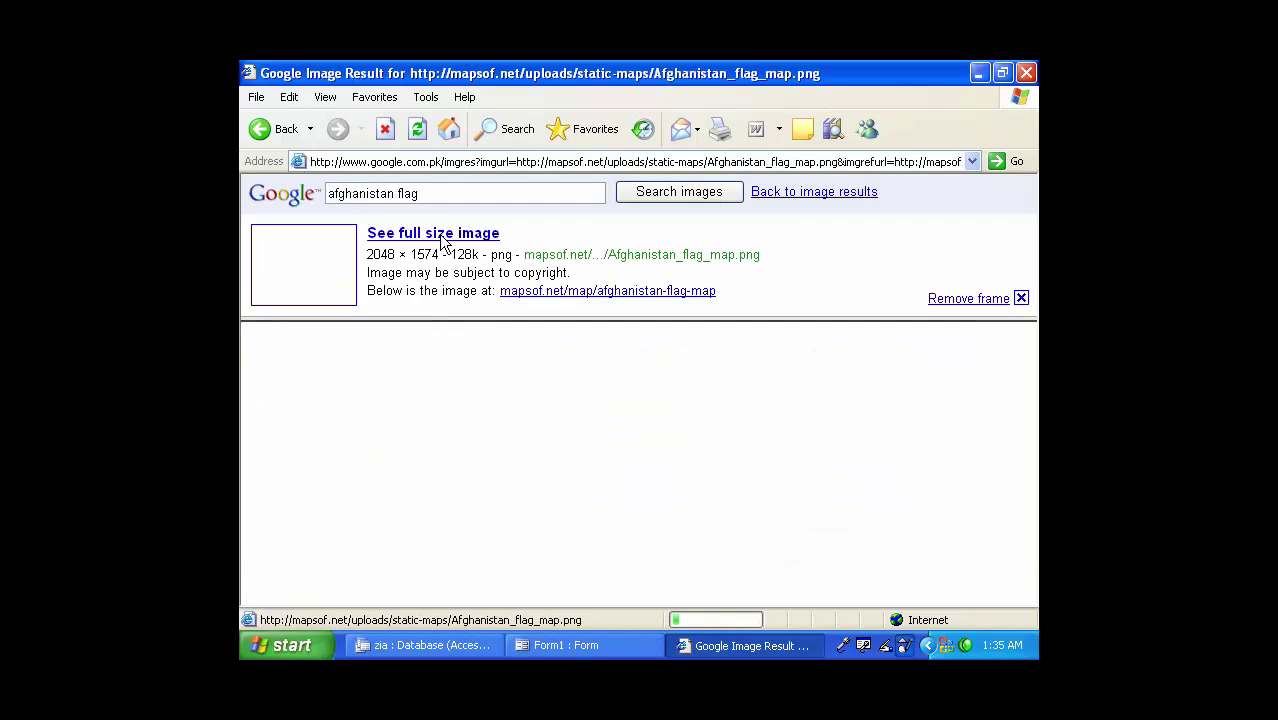
left_click(326, 263)
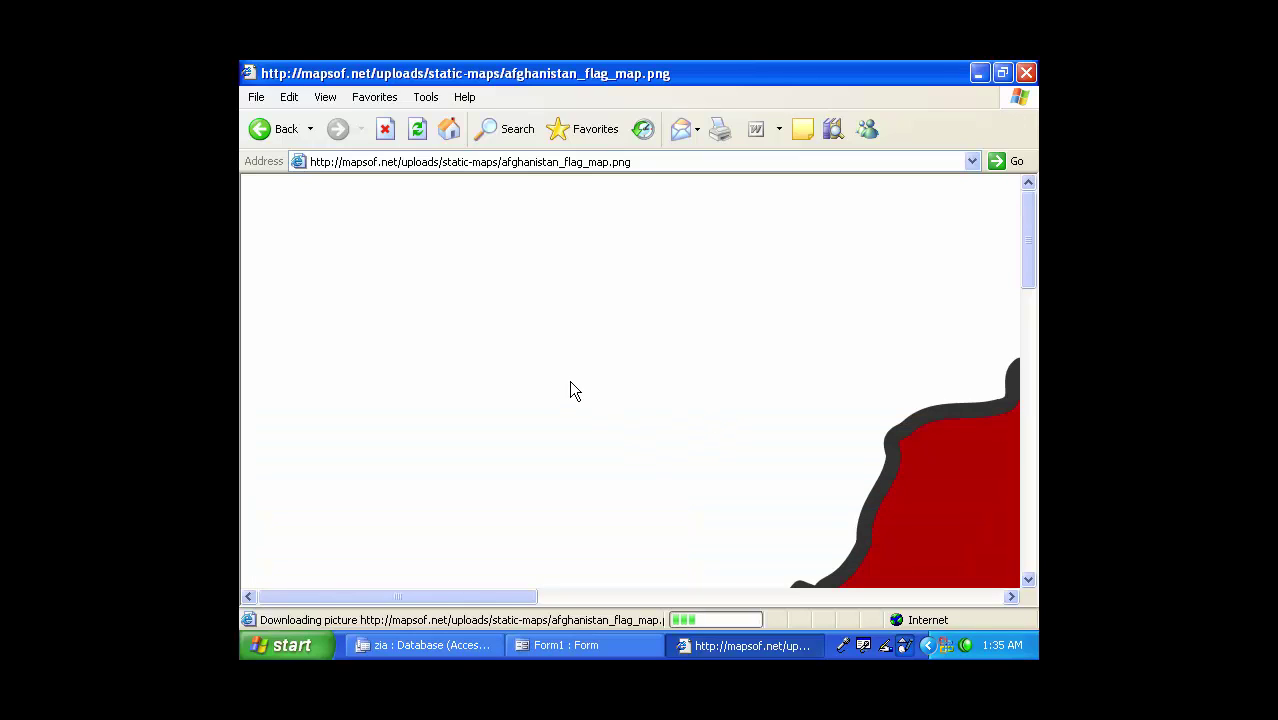
scroll(611, 410, "down", 3)
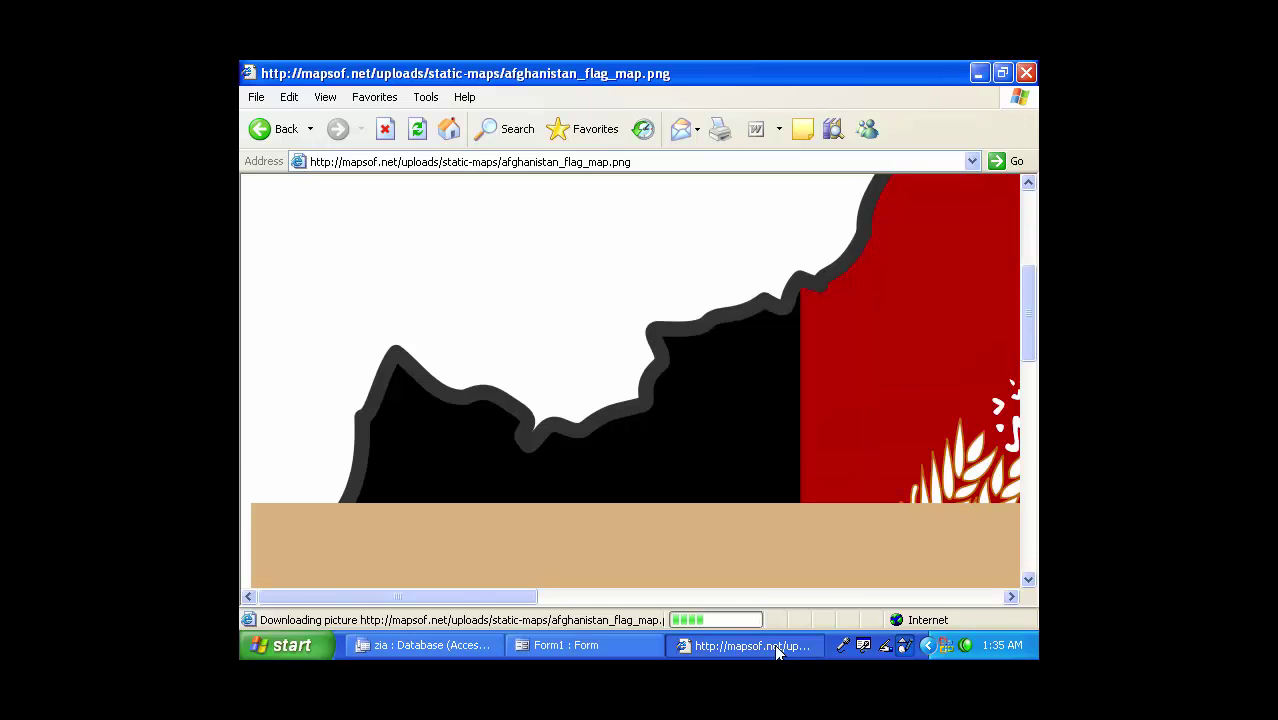
Switch to Form1 in Access and move the name, fname, salary and comm fields down about 0.2 inch together.
key("super+d")
left_click(566, 645)
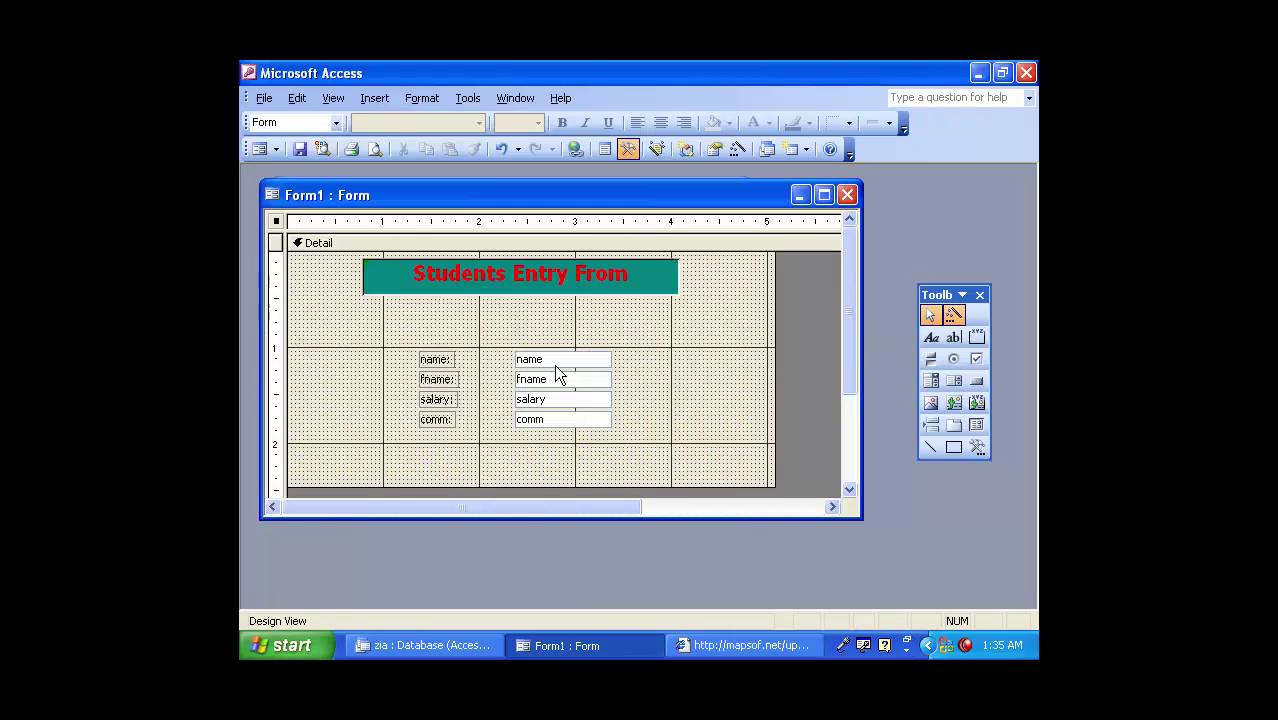
left_click_drag(508, 428, 394, 452)
left_click_drag(679, 322, 506, 370)
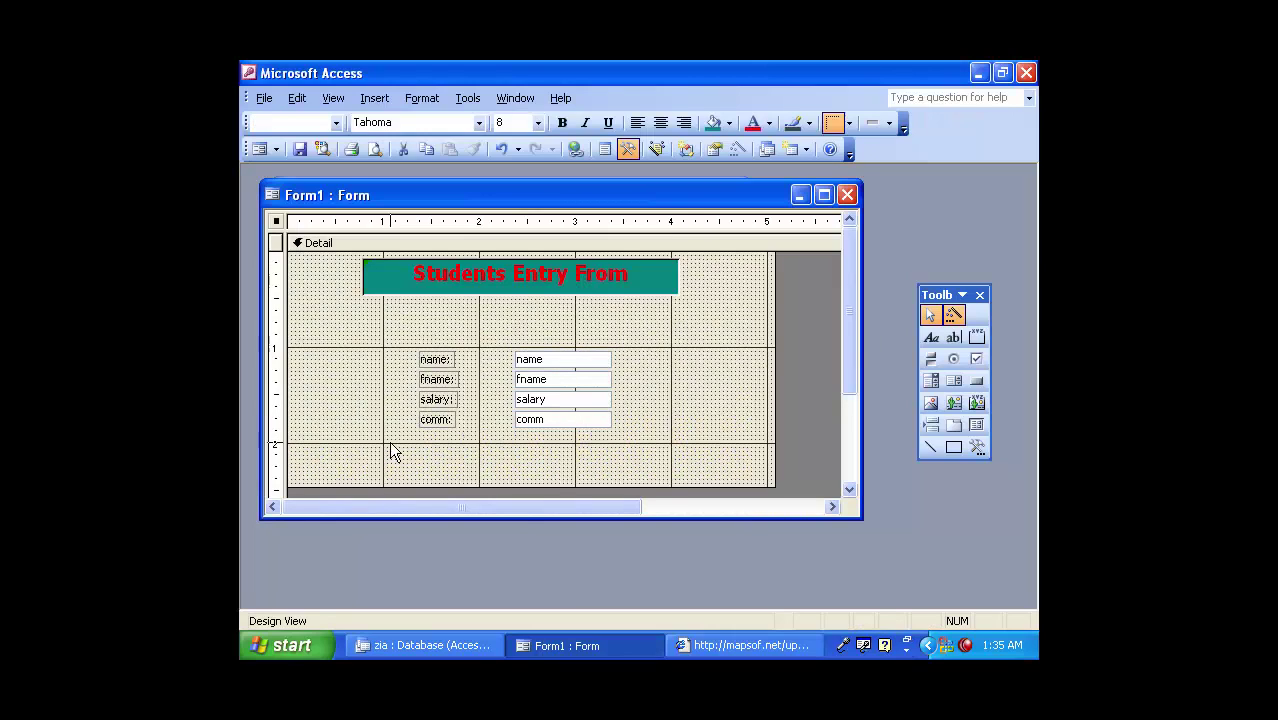
left_click(391, 448)
left_click_drag(384, 331, 677, 445)
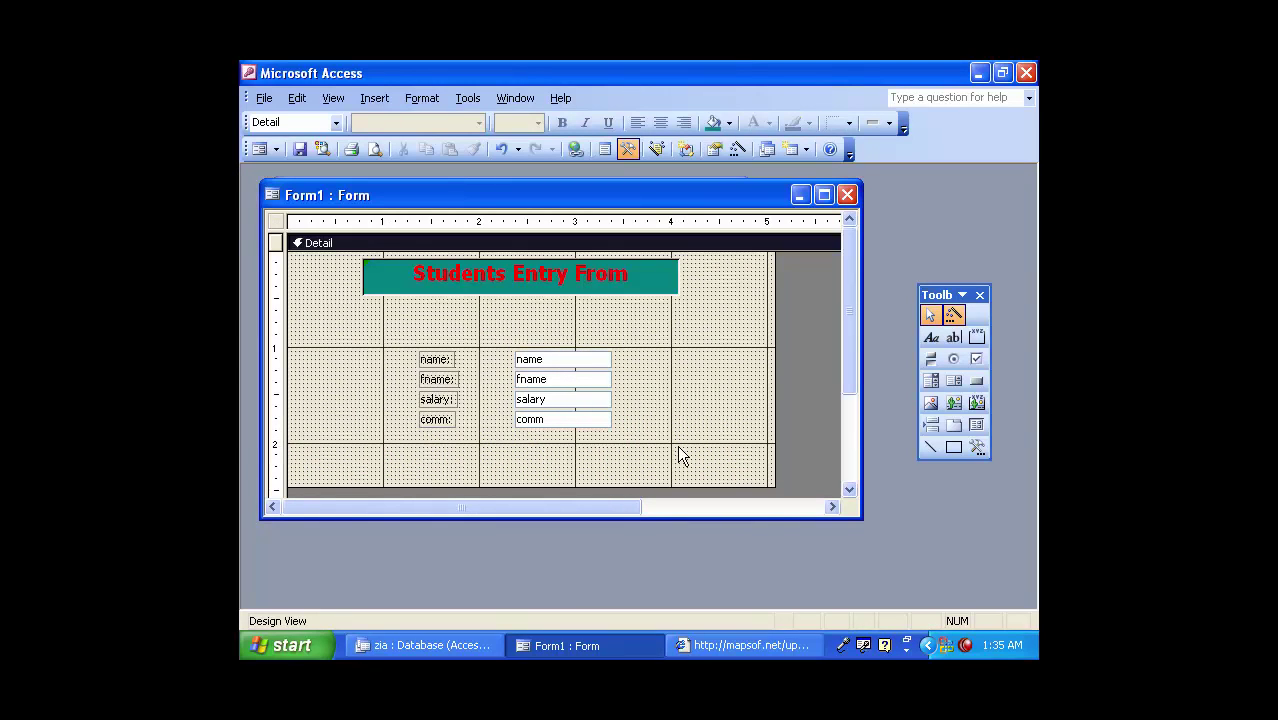
left_click_drag(672, 362, 399, 474)
left_click_drag(658, 348, 484, 442)
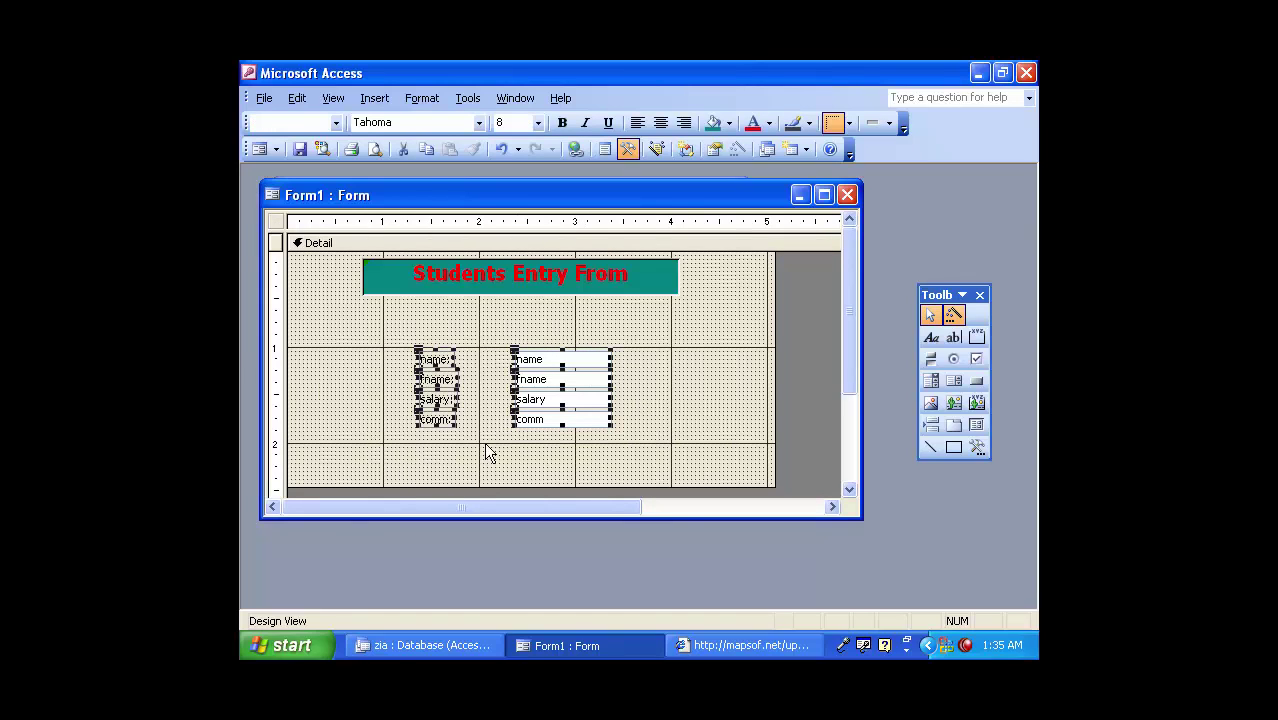
key("Down")
key("Down")
key("Down")
key("Down")
key("Down")
left_click(687, 404)
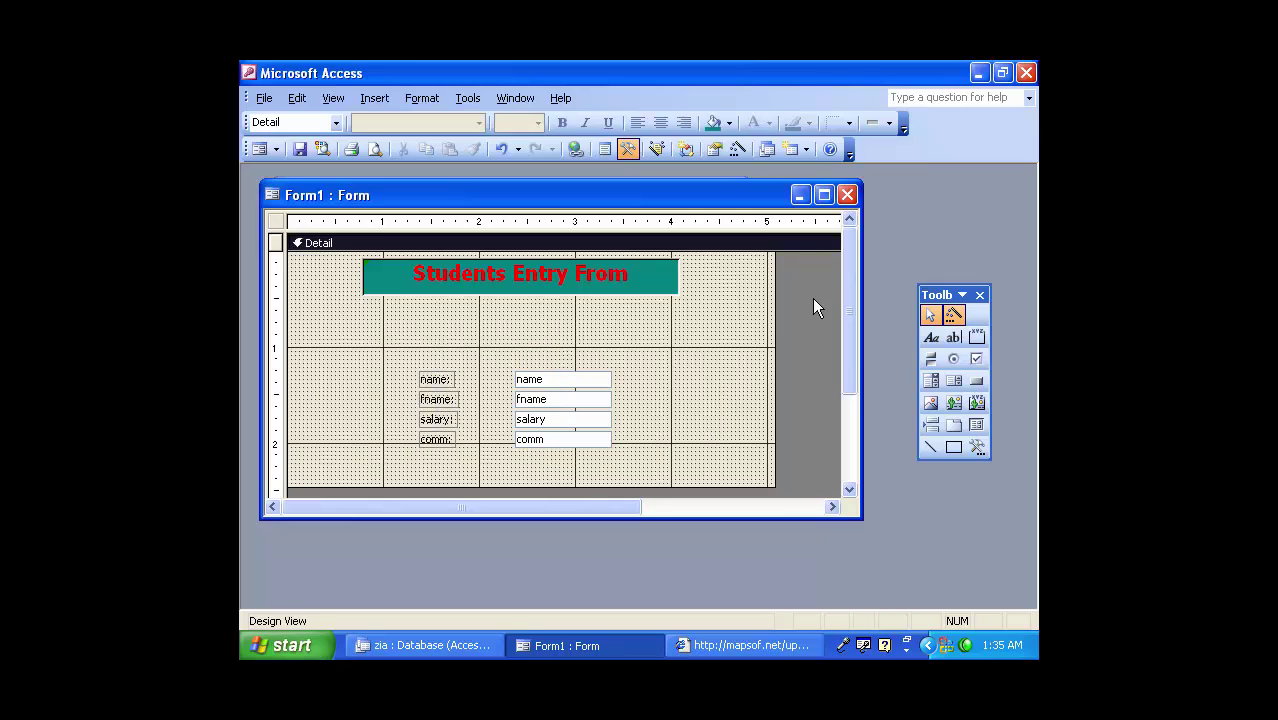
Insert the 1930-74 picture from the Desktop in an image frame about 1.7 inches wide between the title label and the fields.
left_click(930, 402)
left_click(833, 377)
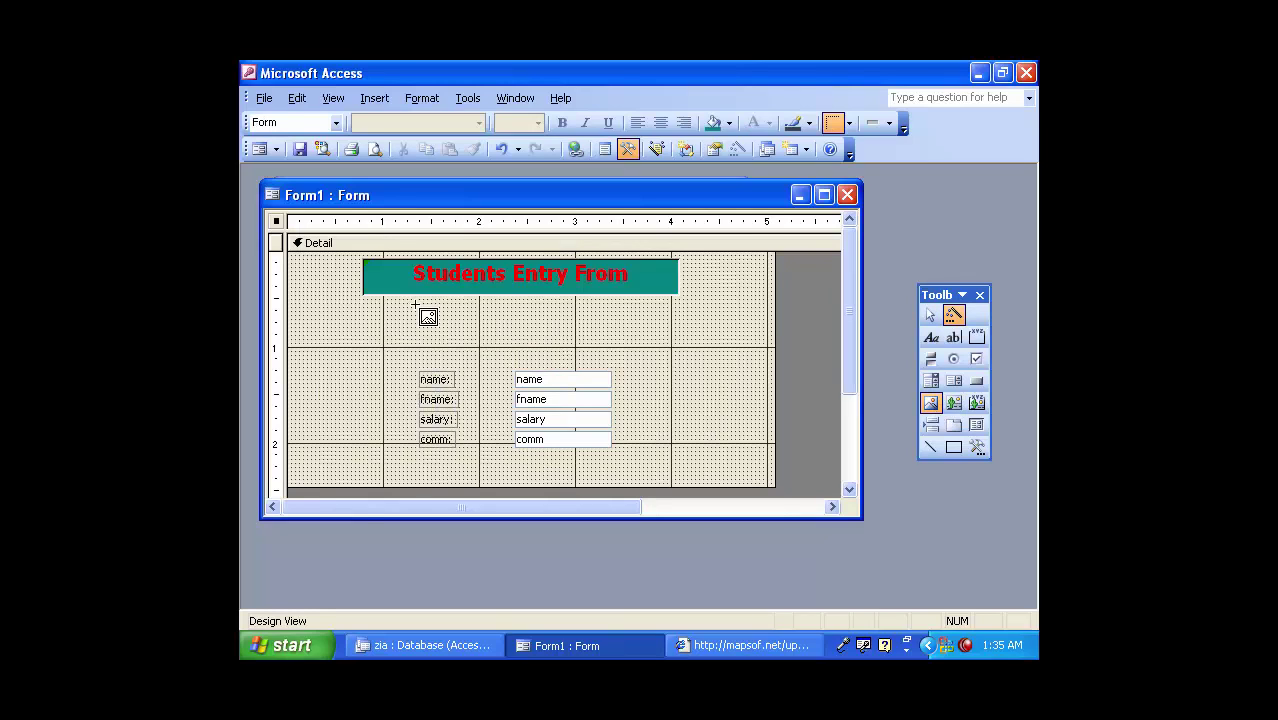
left_click_drag(441, 301, 604, 355)
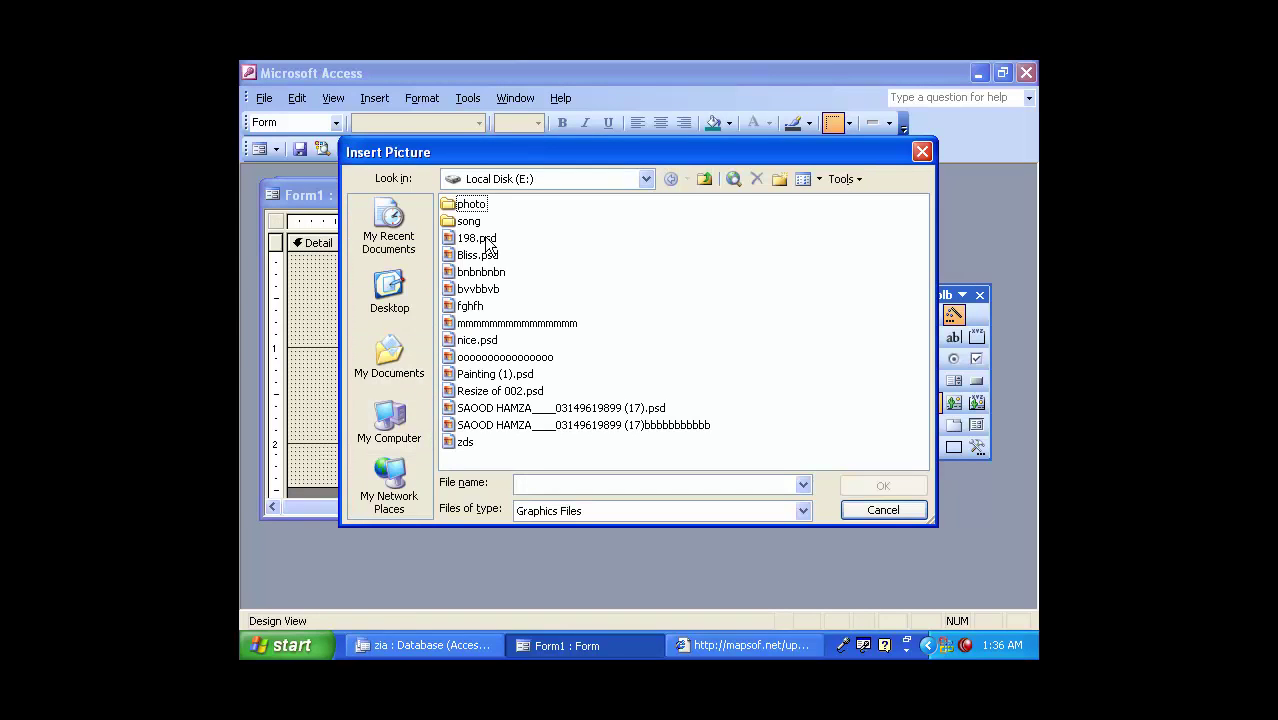
left_click(380, 295)
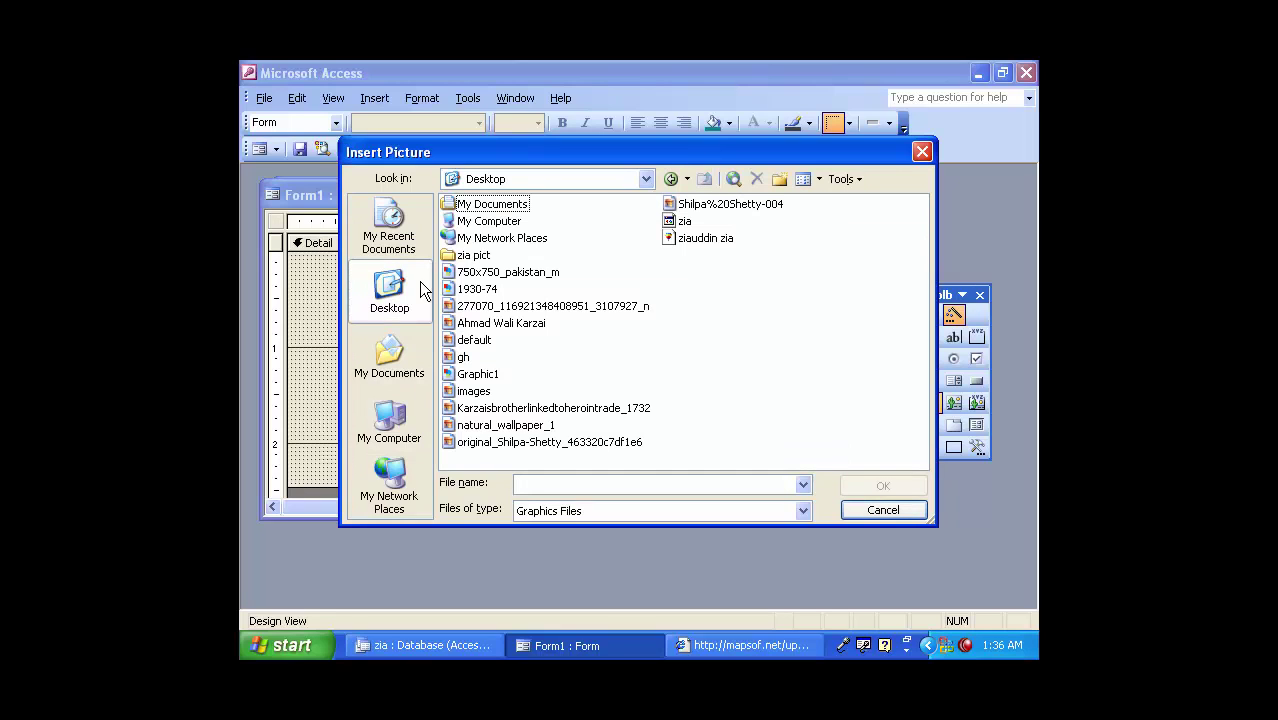
left_click(818, 181)
left_click(826, 200)
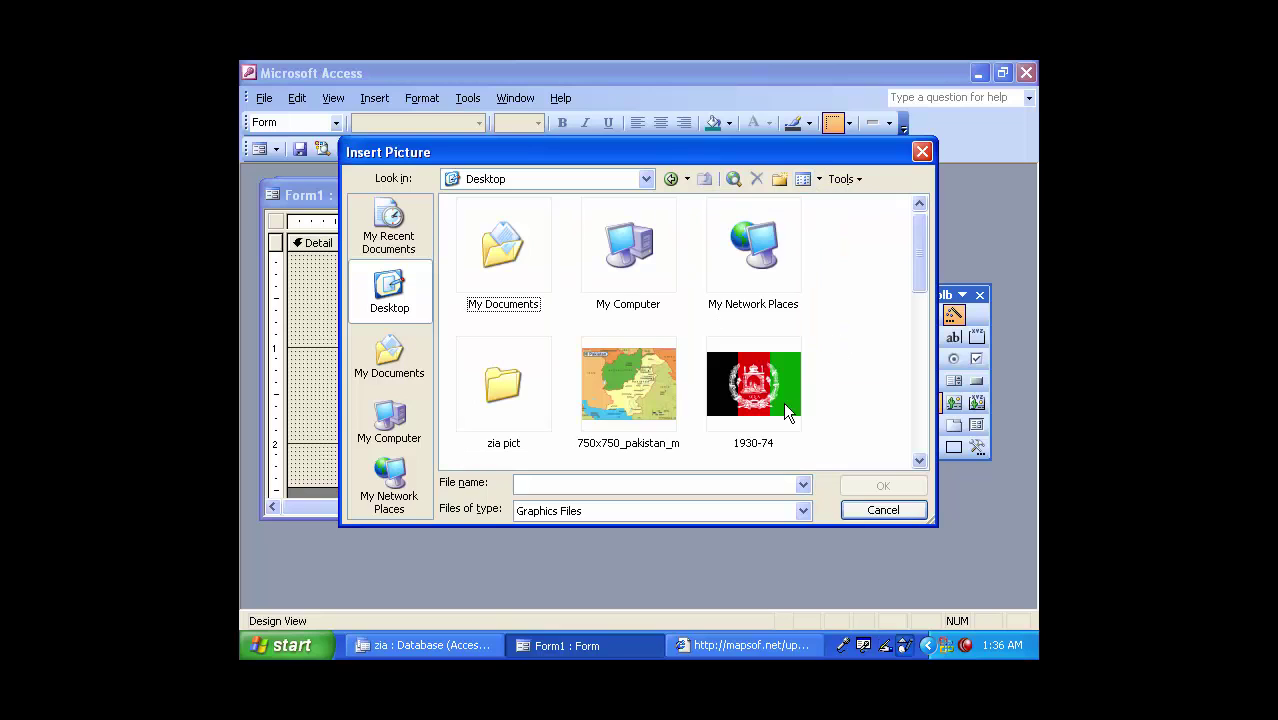
left_click(760, 395)
left_click(880, 485)
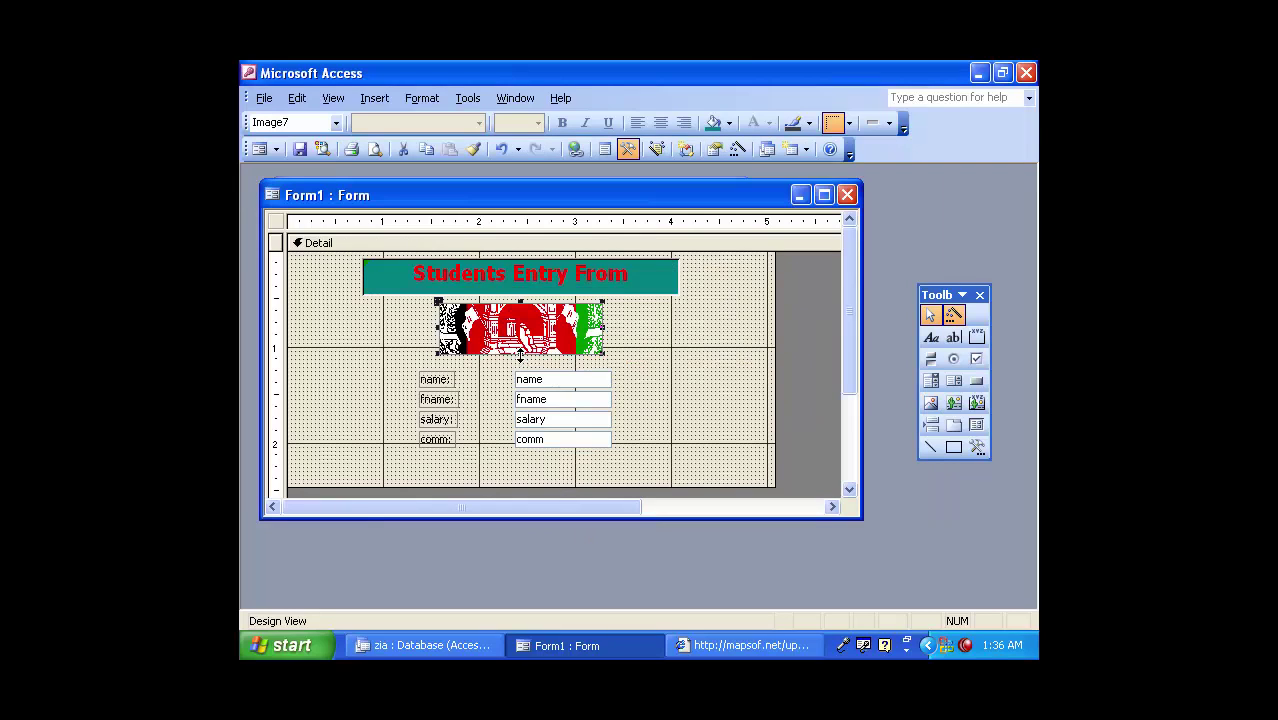
Increase the flag image frame's height to about 0.7 inch and set its Size Mode to Stretch.
left_click_drag(520, 356, 524, 368)
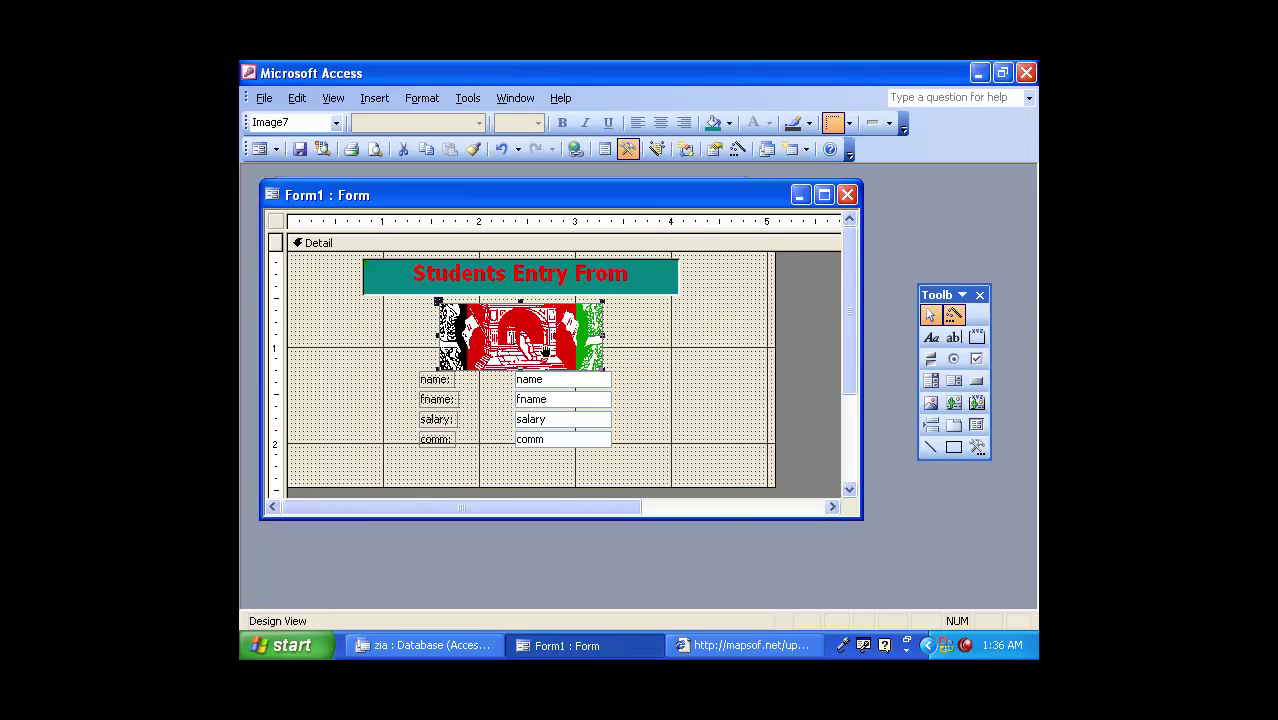
double_click(562, 335)
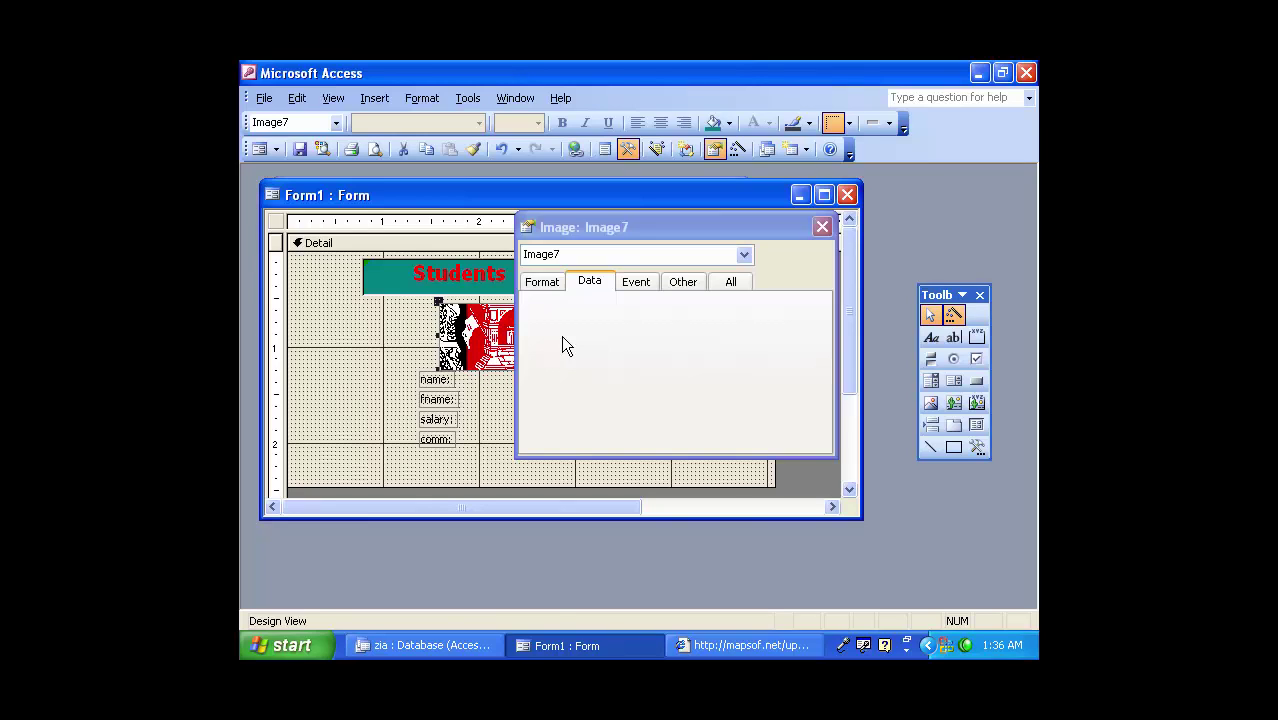
left_click(540, 282)
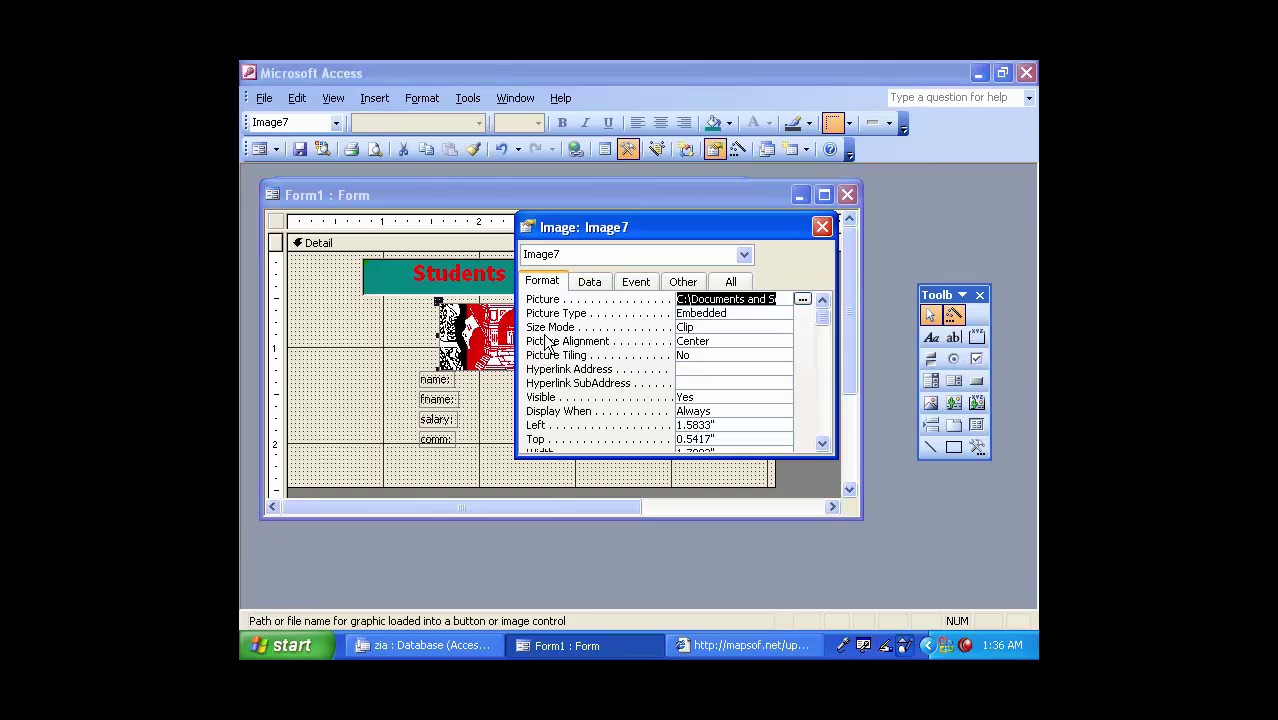
left_click(736, 328)
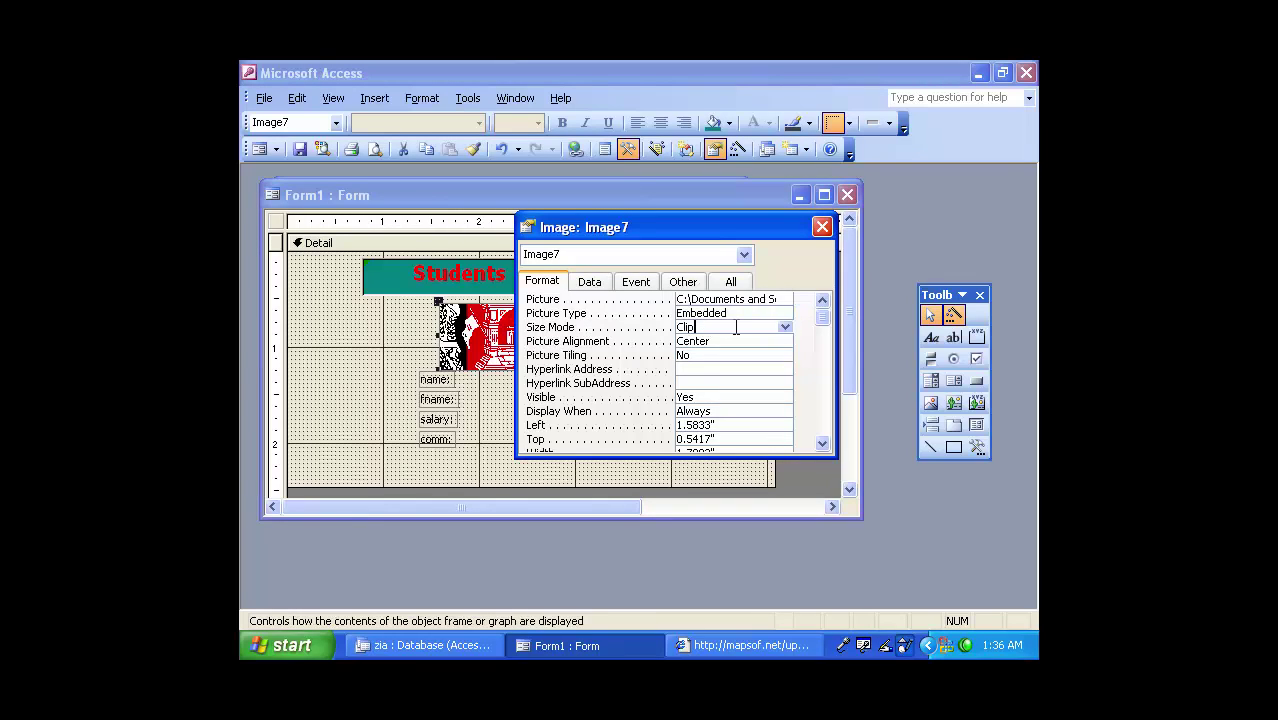
left_click(789, 327)
left_click(730, 353)
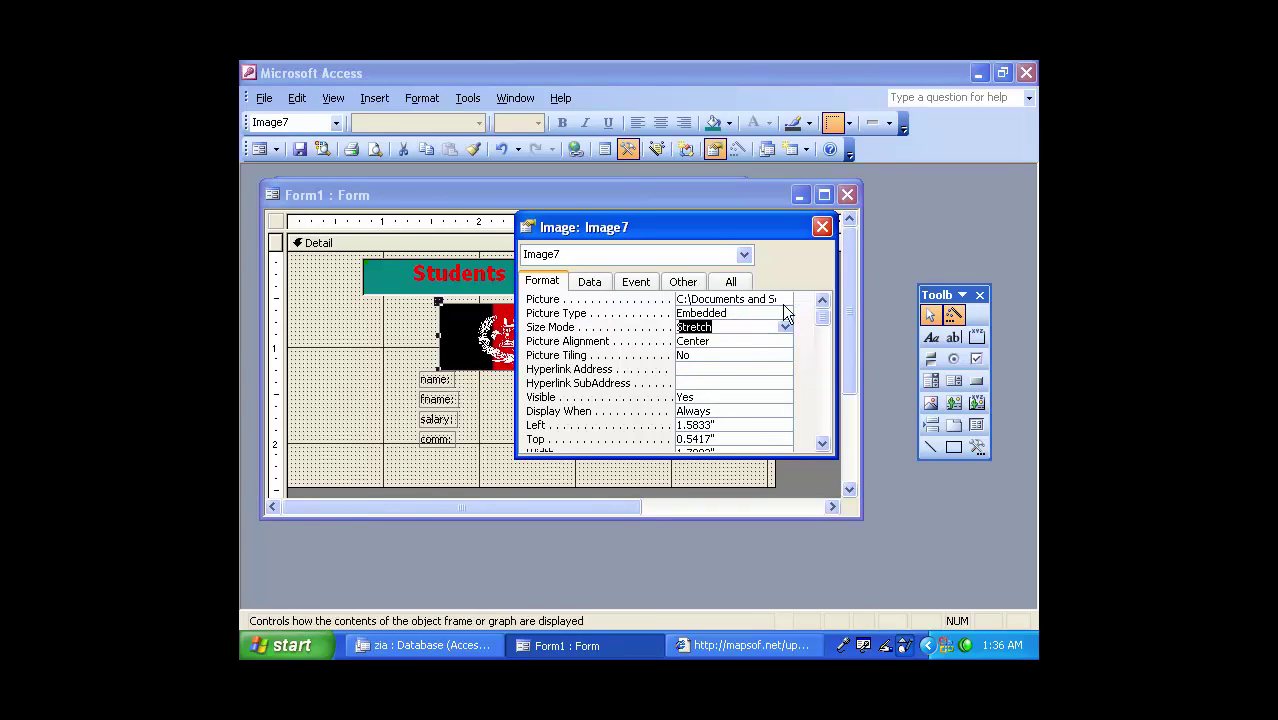
left_click(822, 228)
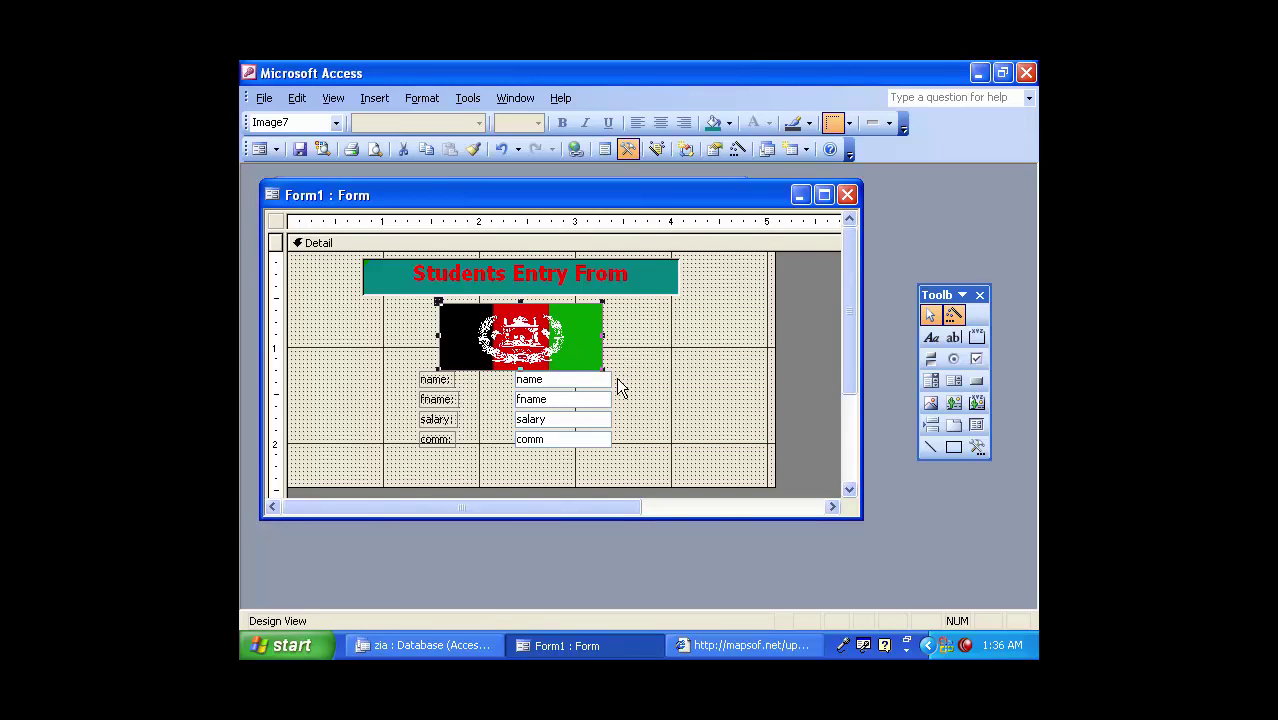
Move the four fields with their labels down about 0.3 inch to leave a gap below the flag picture.
left_click_drag(637, 379, 495, 450)
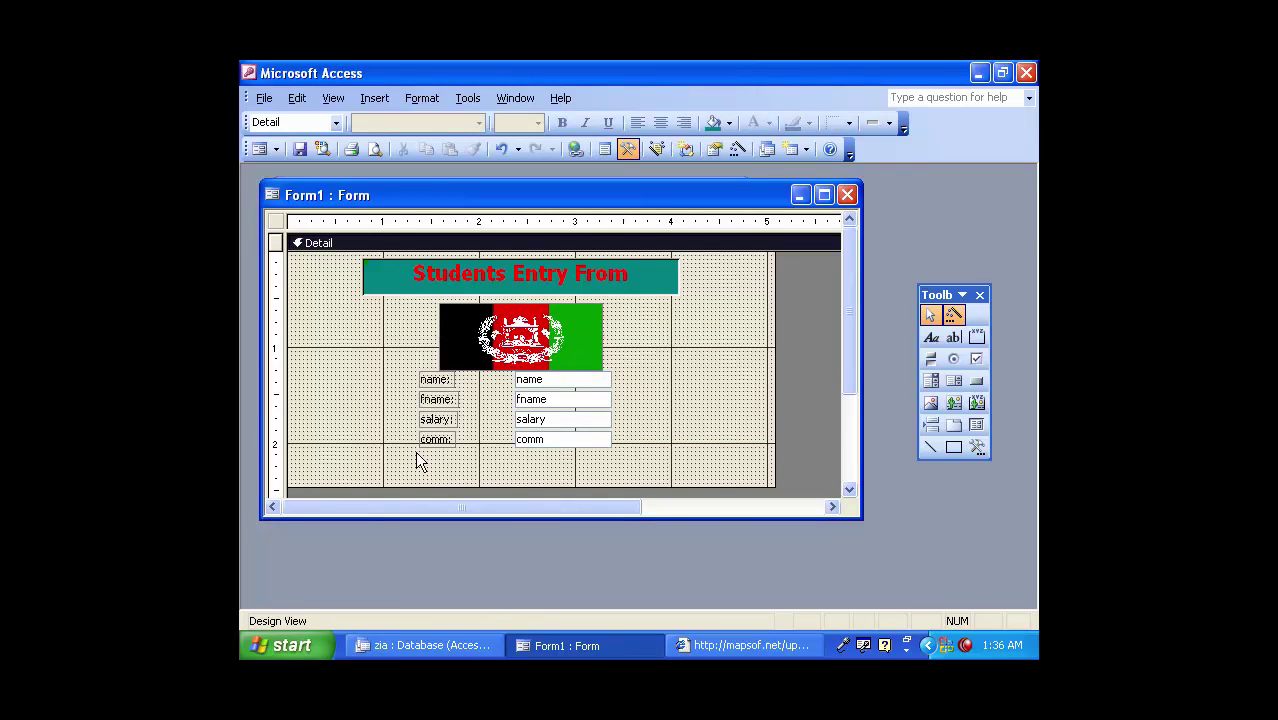
left_click_drag(645, 382, 554, 470)
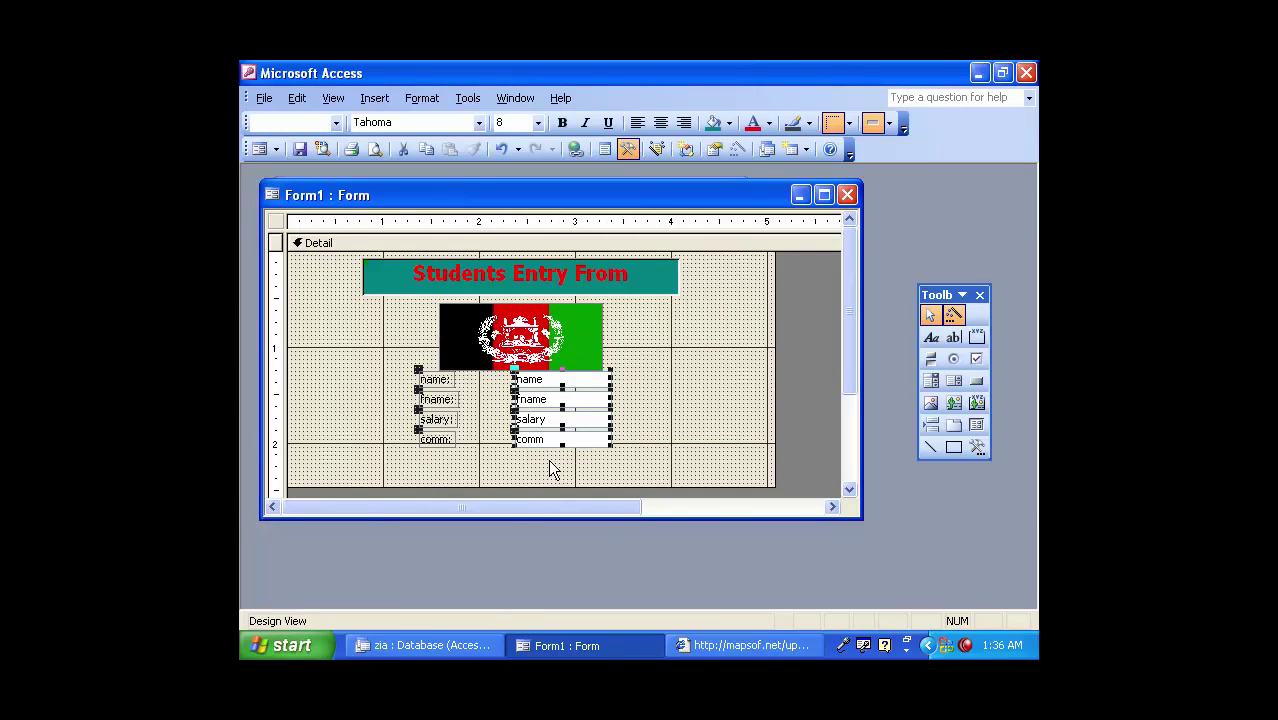
key("Down")
key("Down")
key("Down")
key("Down")
key("Down")
key("Down")
key("Down")
key("Down")
key("Down")
key("Down")
key("Down")
key("Down")
key("Down")
key("Down")
key("Down")
key("Down")
key("Down")
key("Down")
key("Down")
key("Down")
left_click(632, 393)
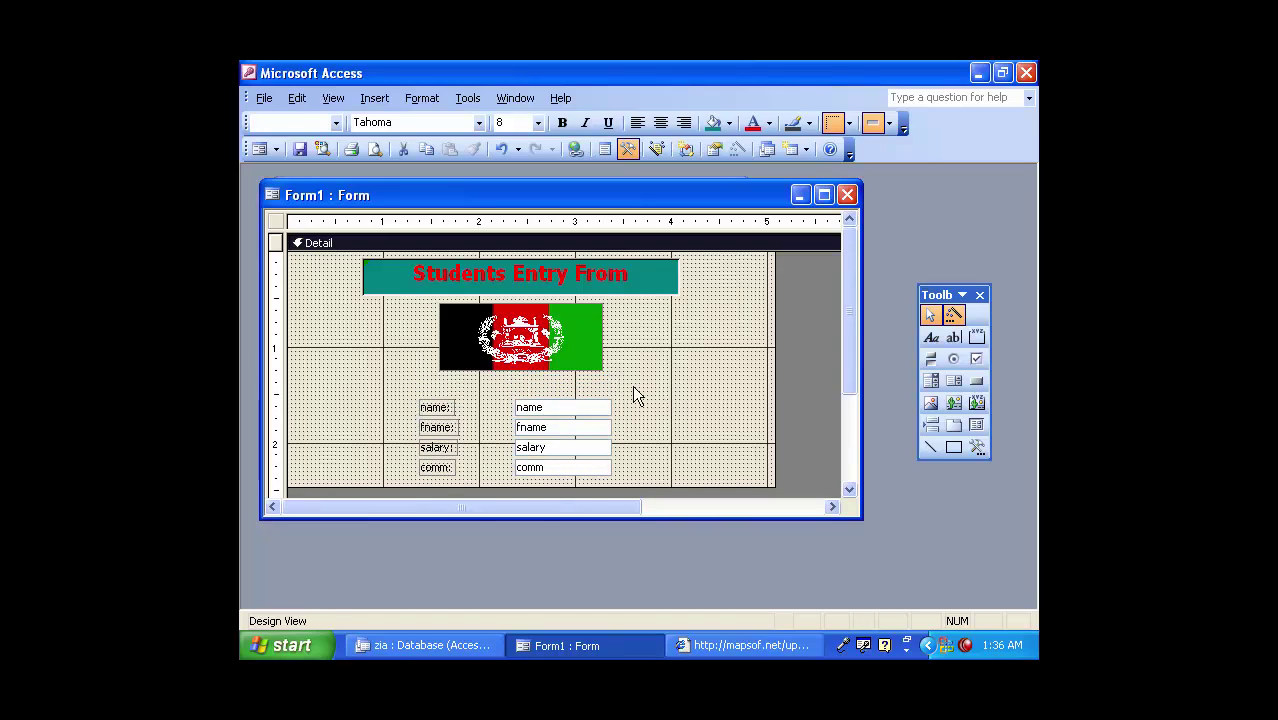
Increase the flag picture's height to about 0.9 inch and save the form as Form1.
left_click(520, 360)
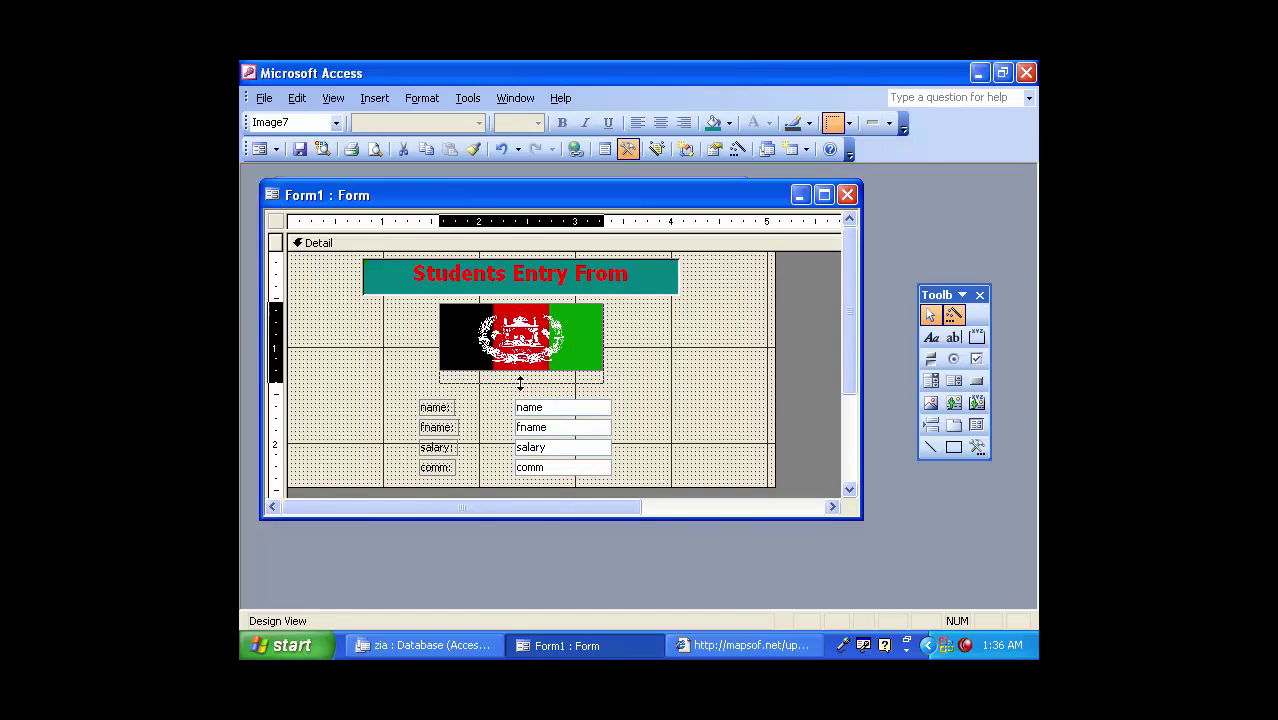
left_click_drag(520, 383, 520, 387)
left_click(300, 149)
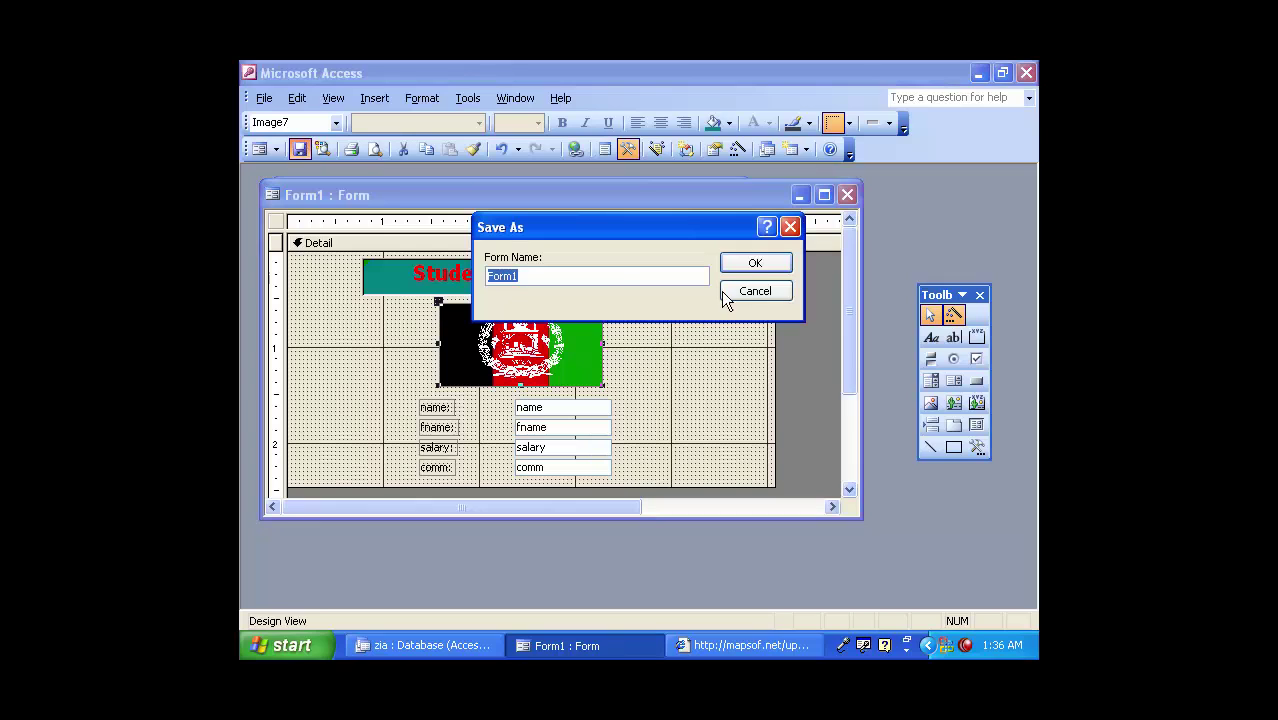
left_click(755, 262)
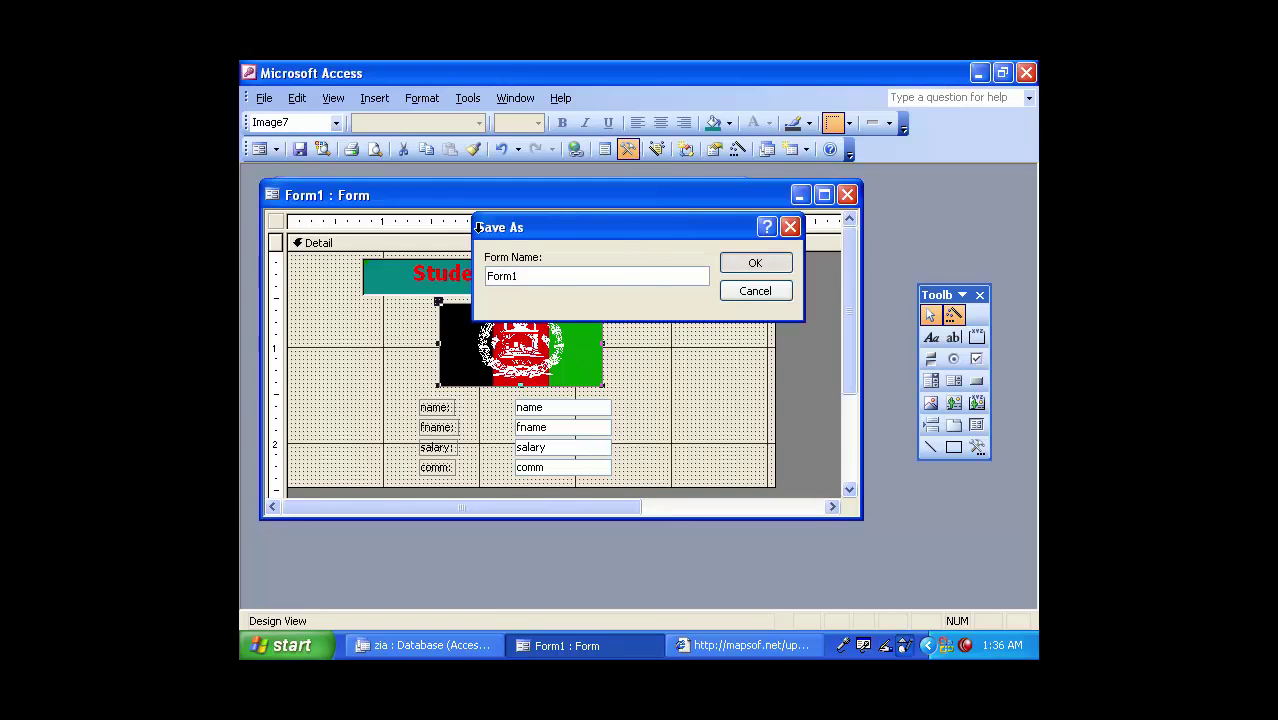
Check the layout in Form view and return to Design view.
left_click(260, 149)
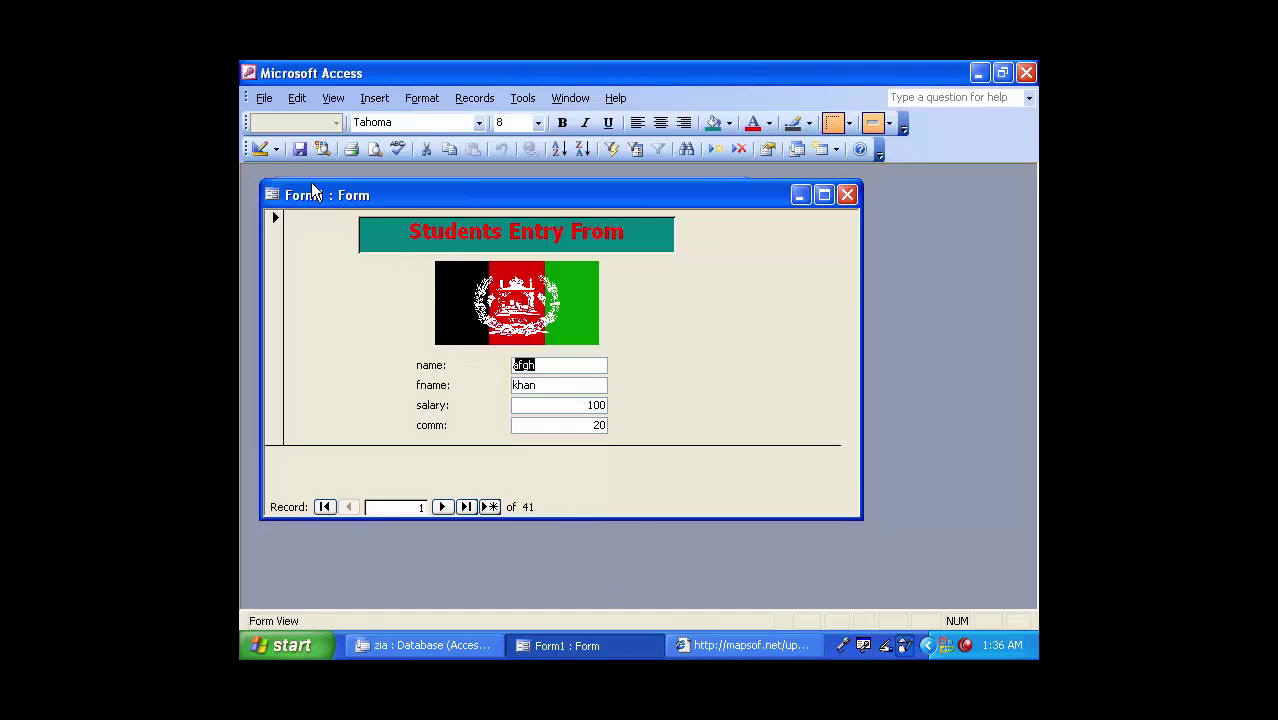
left_click(260, 149)
Enlarge the form window and extend the Detail section's height to about 3.3 inches.
left_click(500, 413)
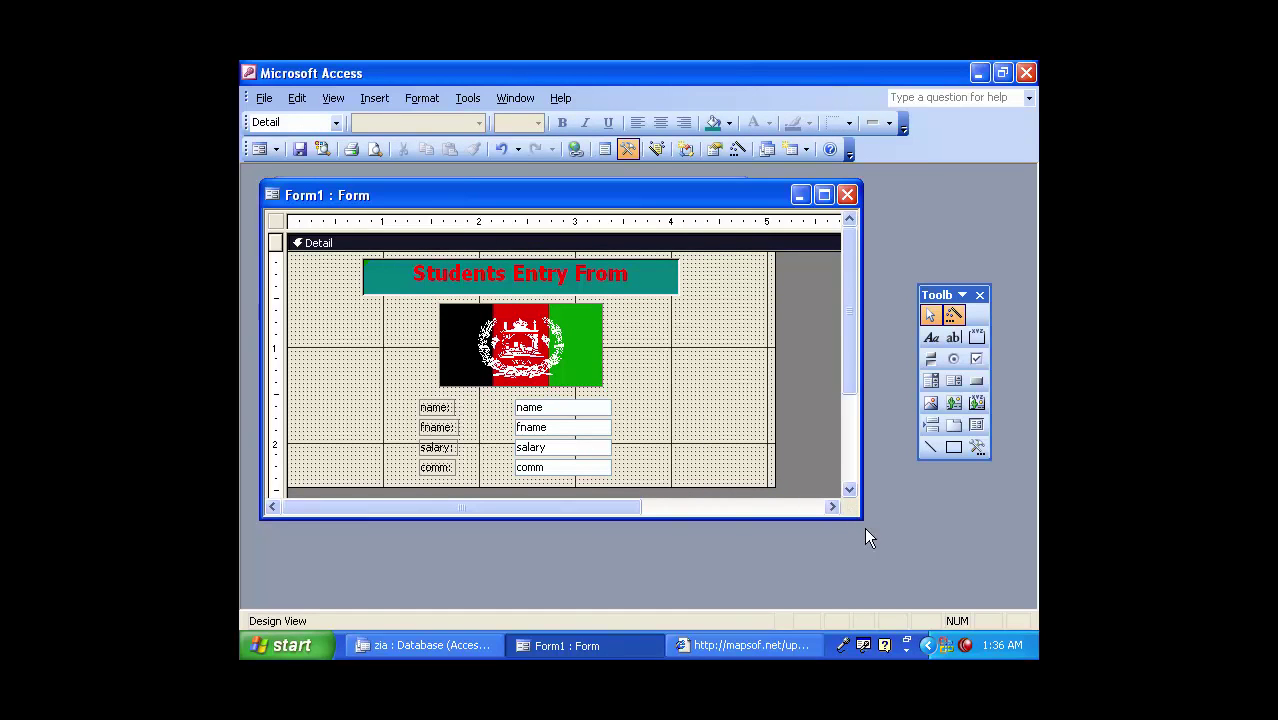
left_click_drag(861, 517, 902, 598)
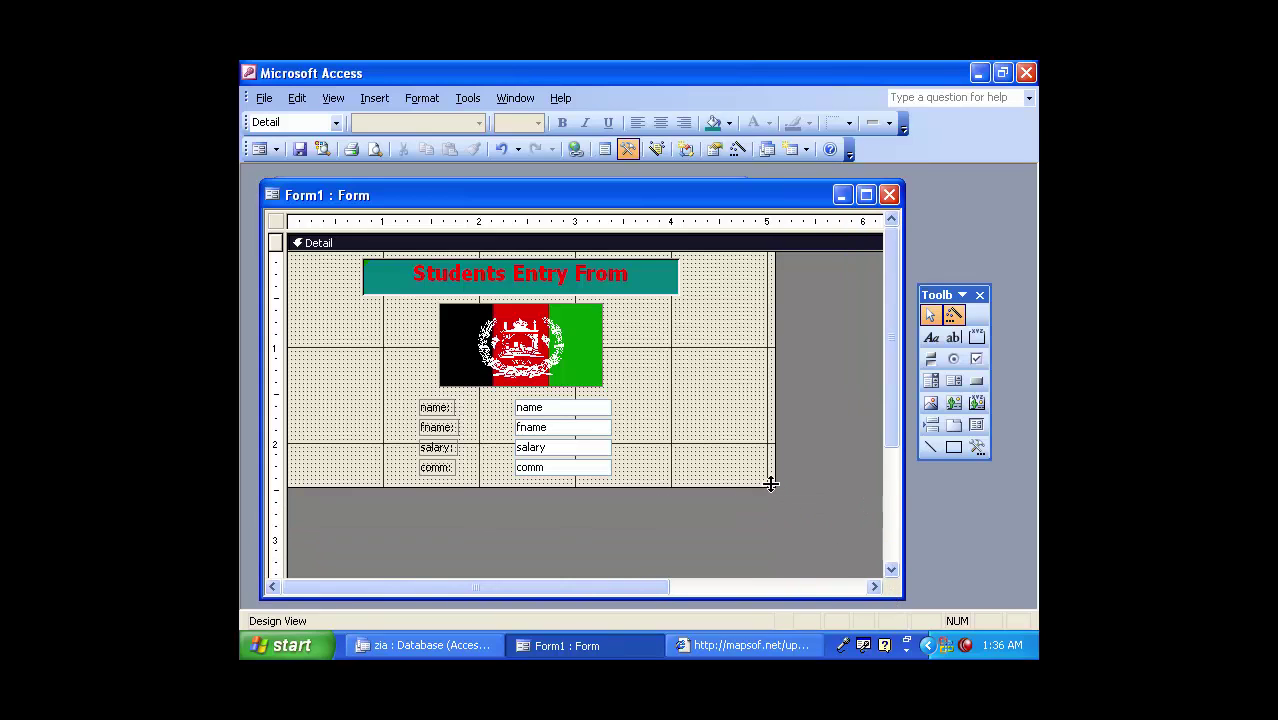
left_click_drag(770, 487, 787, 567)
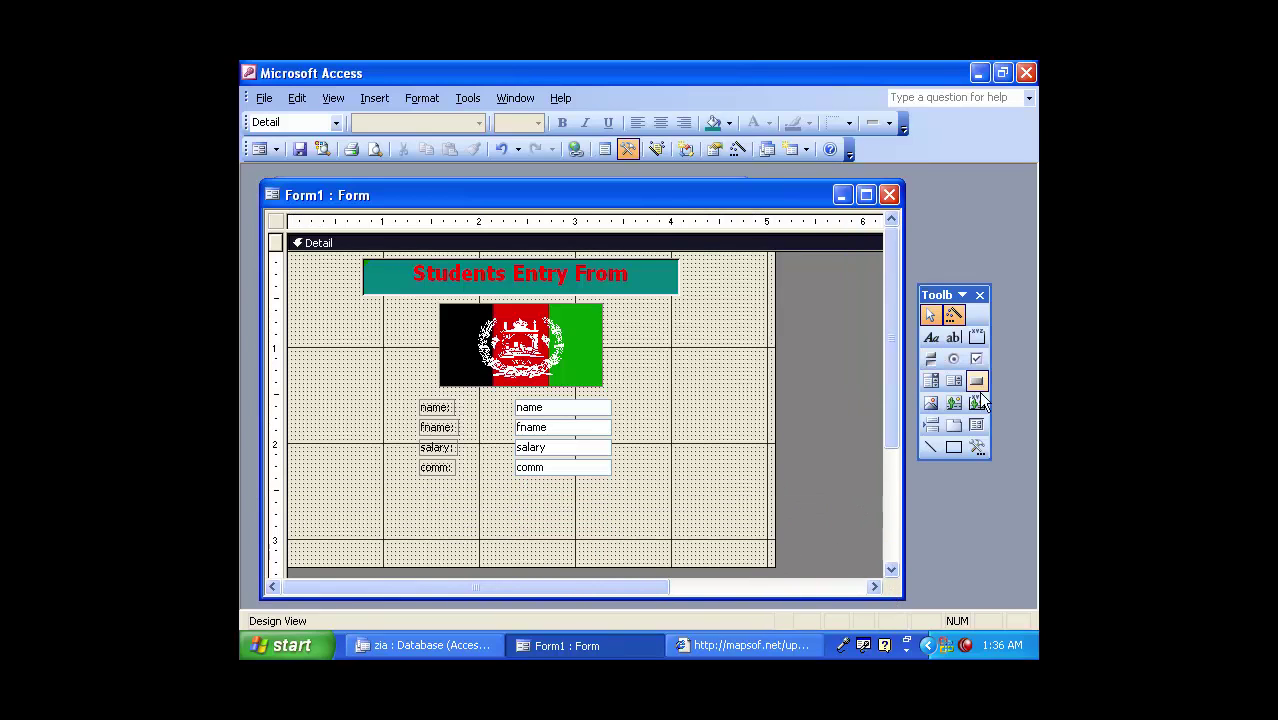
Draw a rectangle about 0.7 by 1.3 inches around the four field labels and another about 1.3 by 1.3 inches around the text boxes.
left_click(954, 447)
left_click_drag(407, 389, 478, 513)
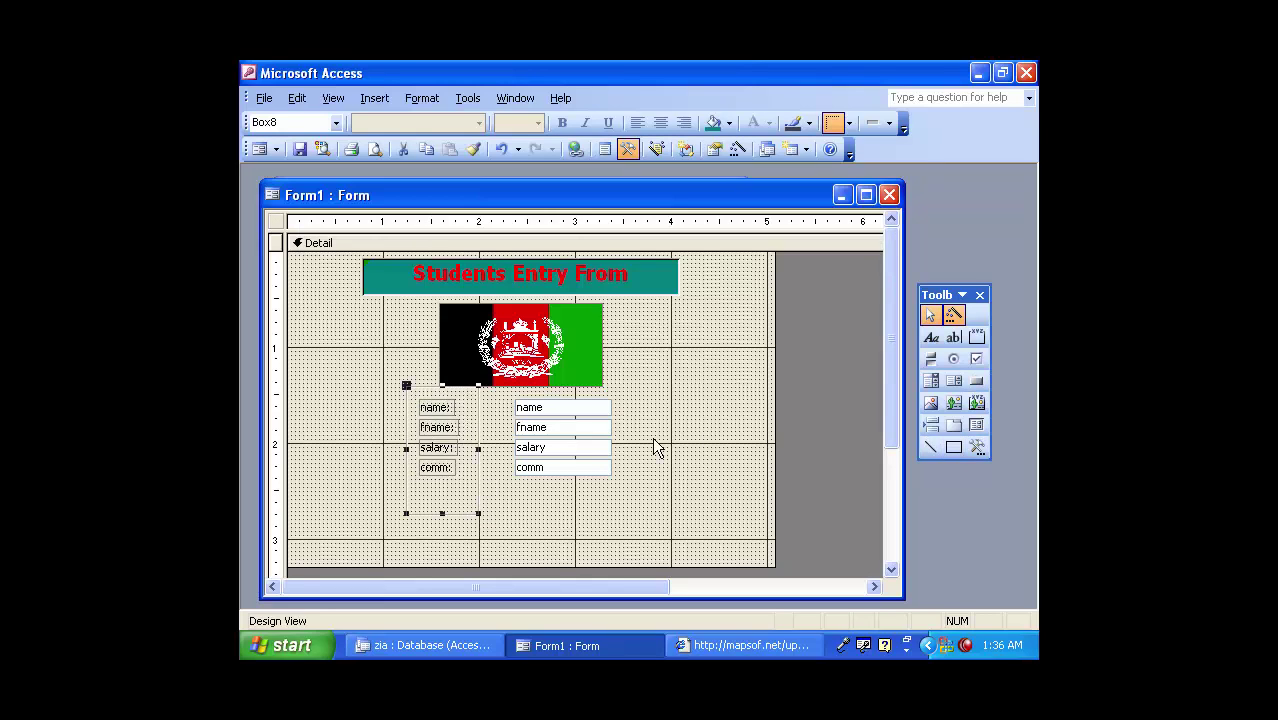
left_click(954, 447)
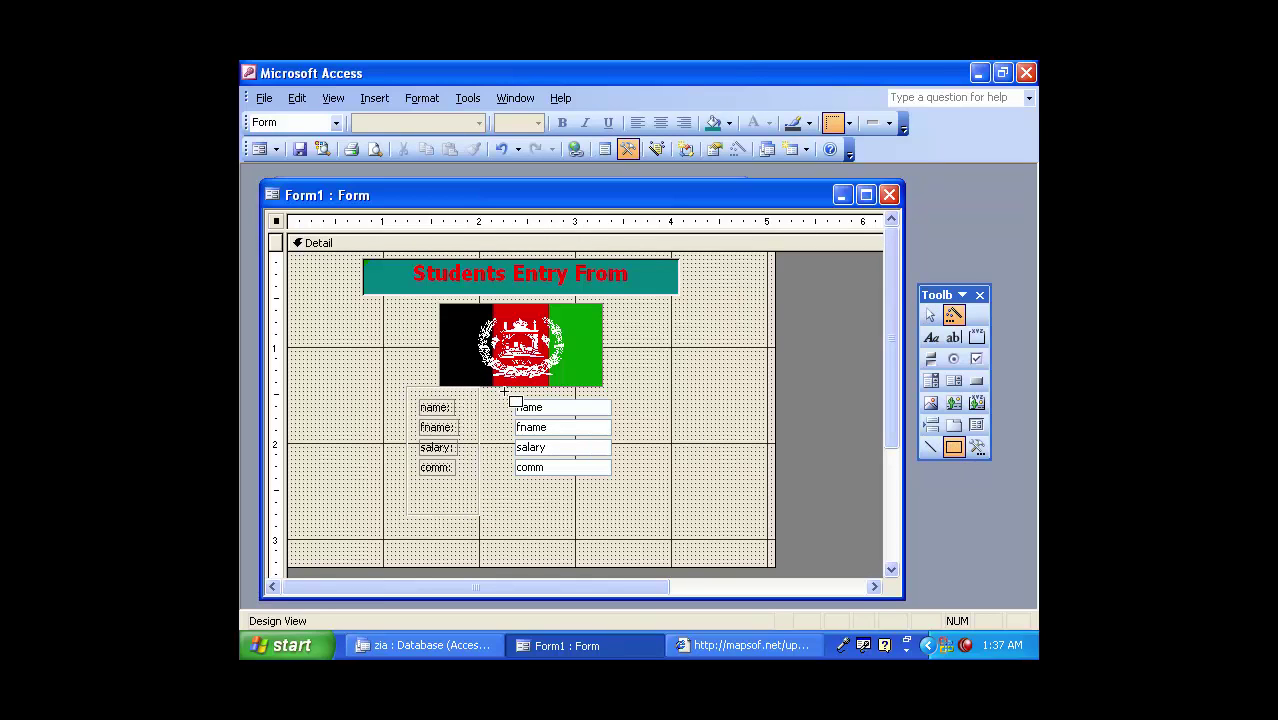
left_click_drag(503, 391, 630, 518)
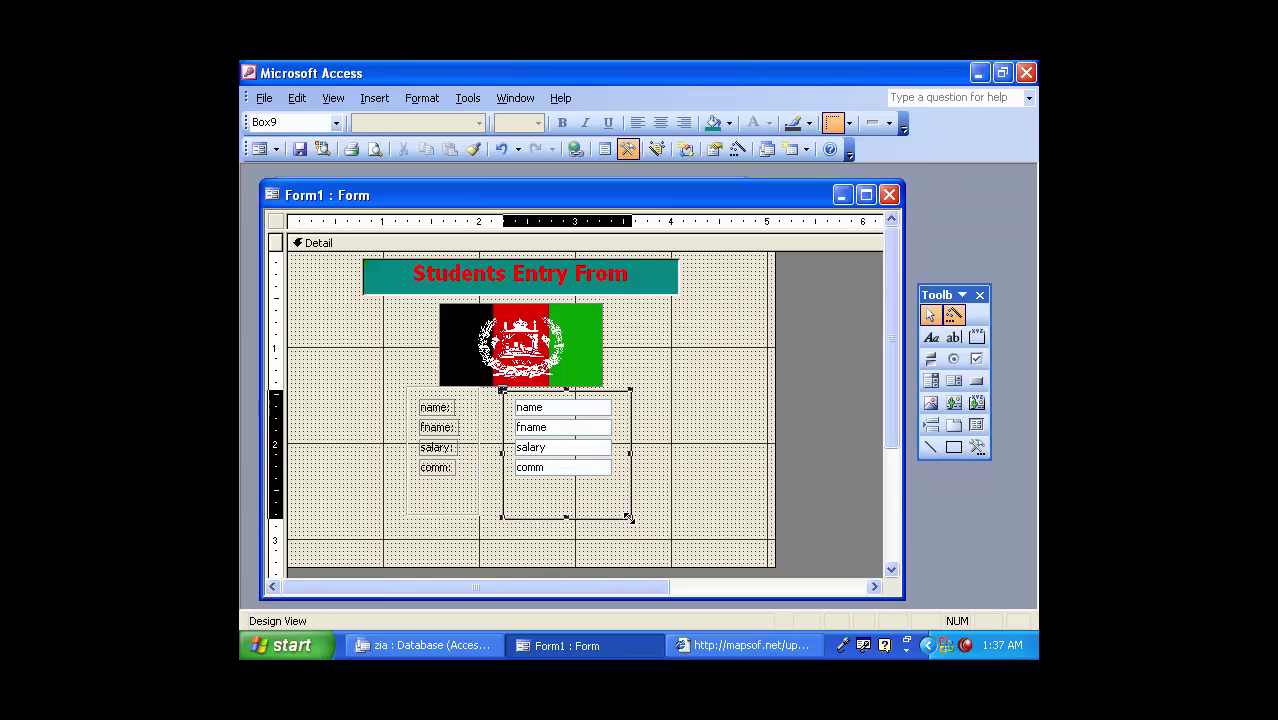
Apply the Shadowed special effect to the rectangles around the labels and the text boxes.
left_click(409, 383)
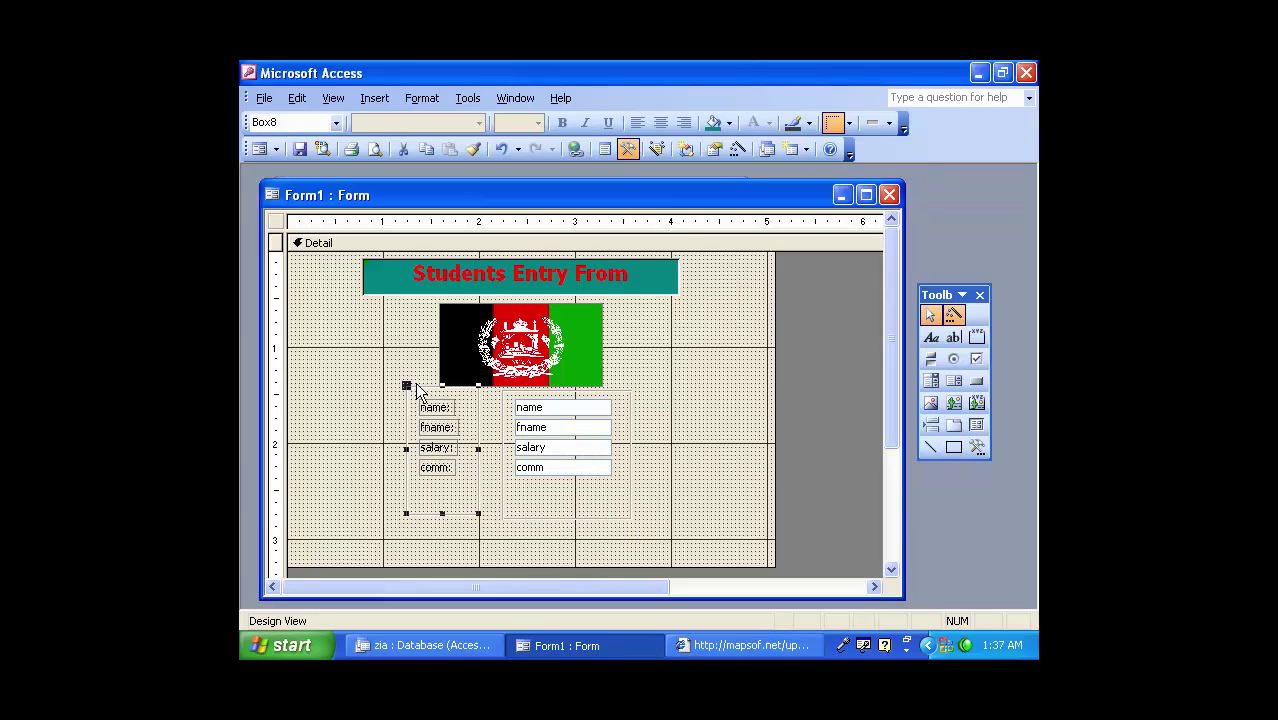
left_click(874, 123)
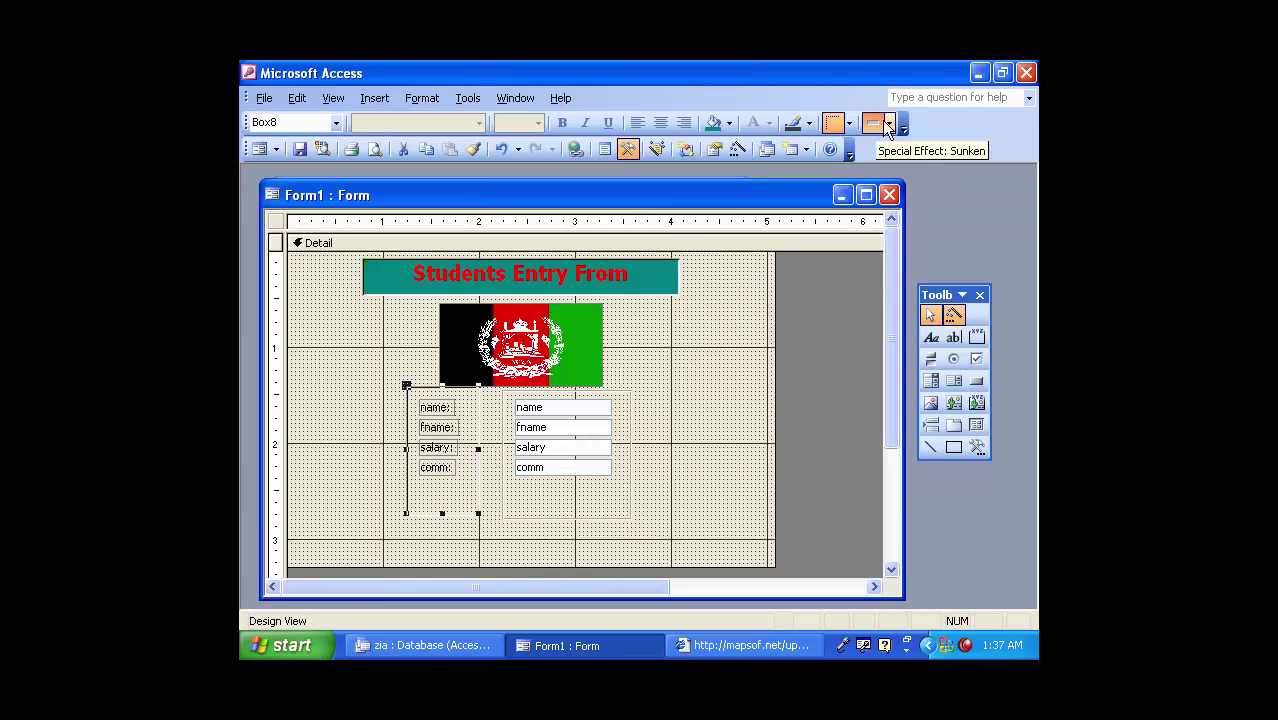
left_click(888, 123)
left_click(882, 184)
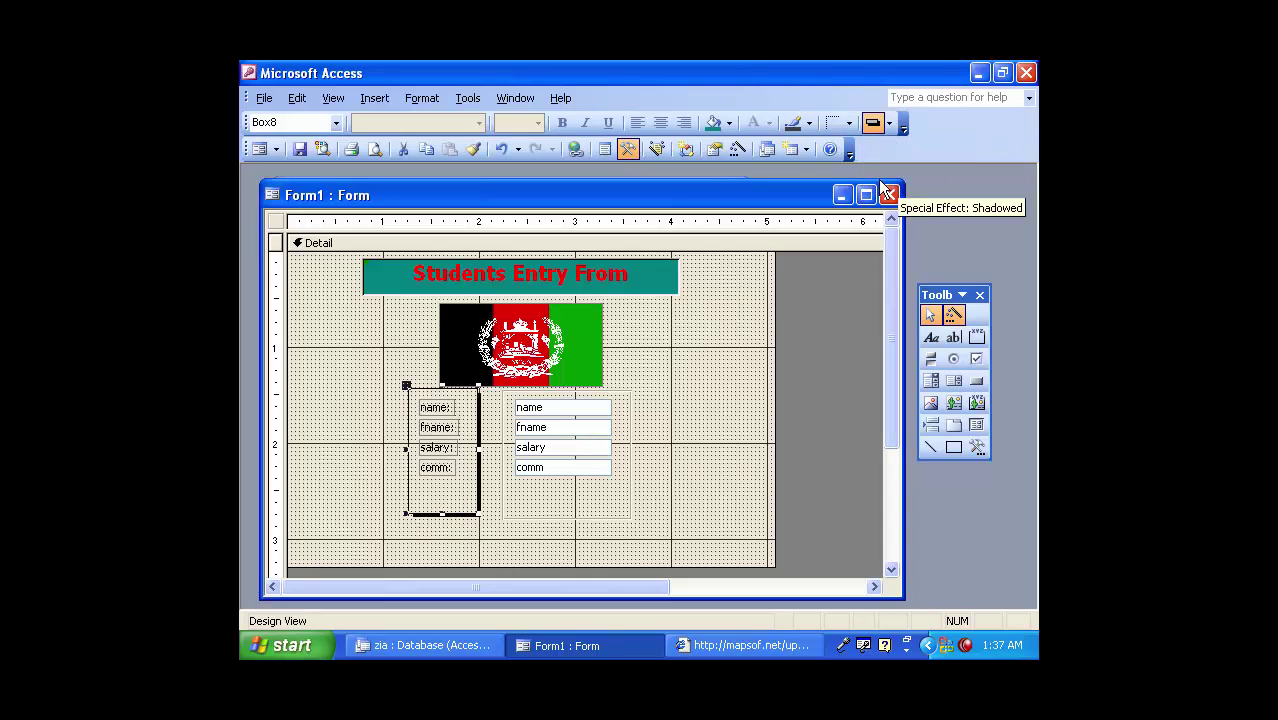
left_click(626, 482)
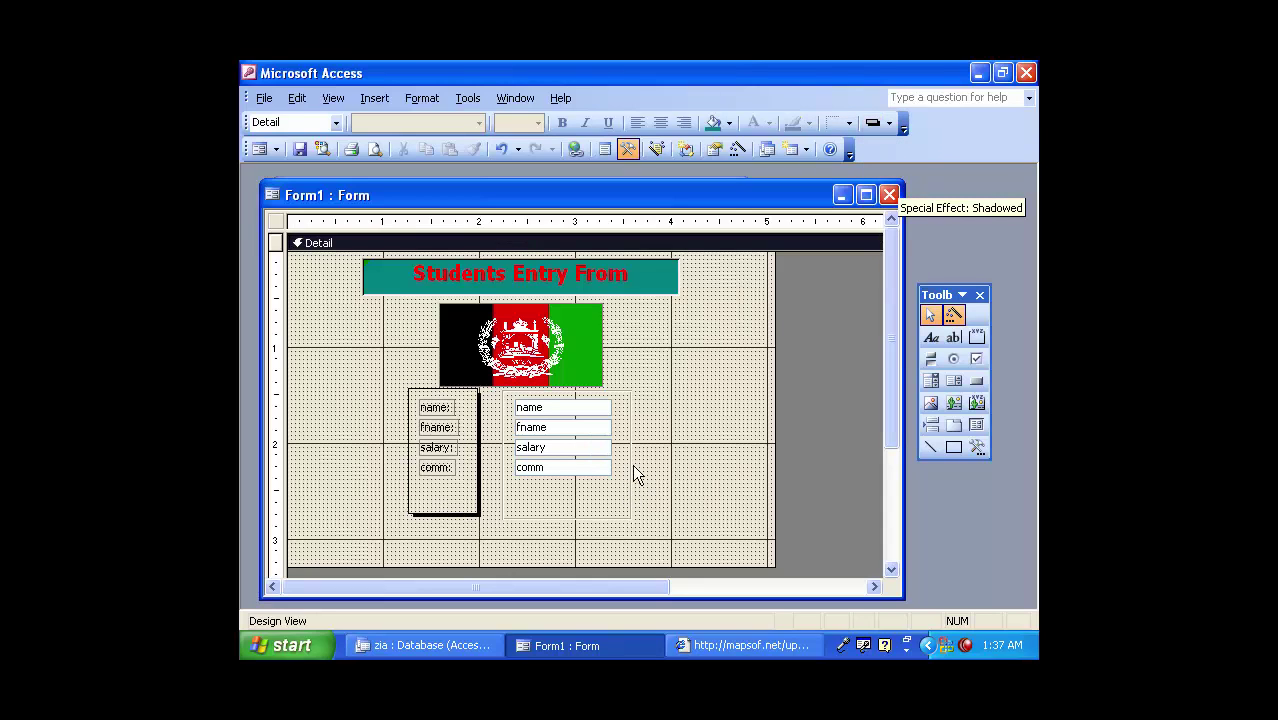
left_click(630, 465)
left_click(871, 120)
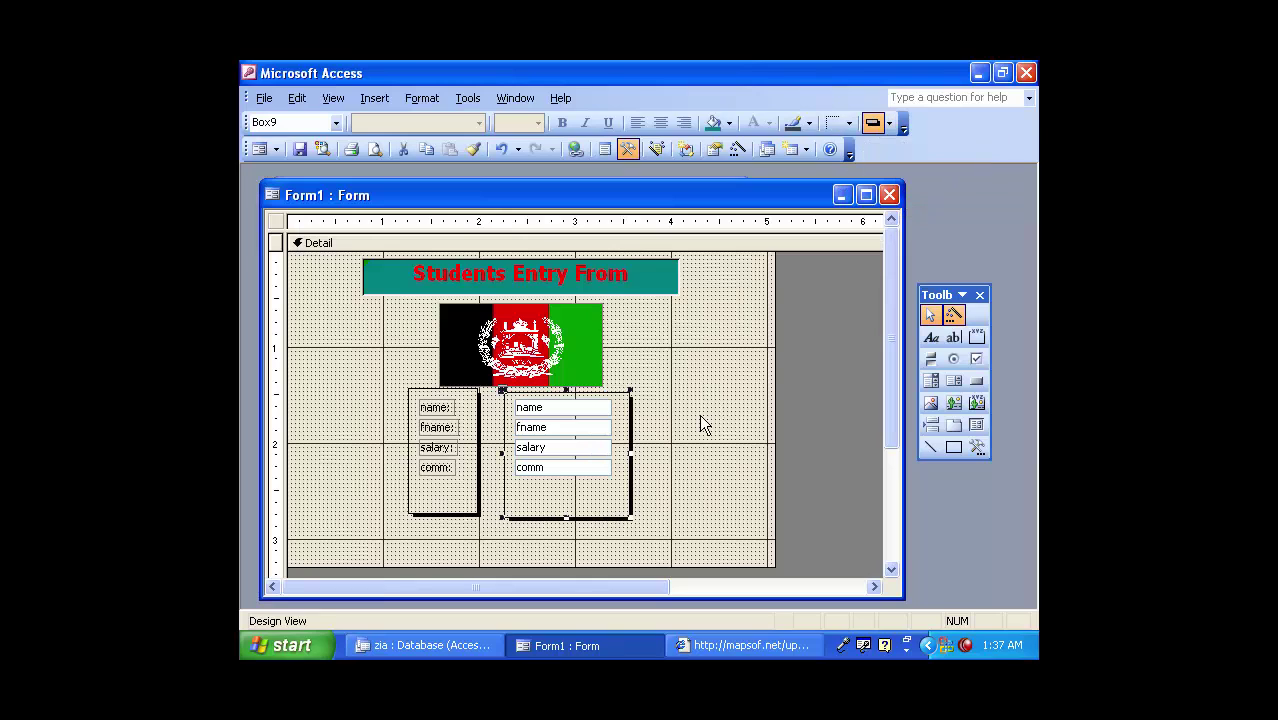
Set the line/border color of both shadowed rectangles to red.
left_click(808, 123)
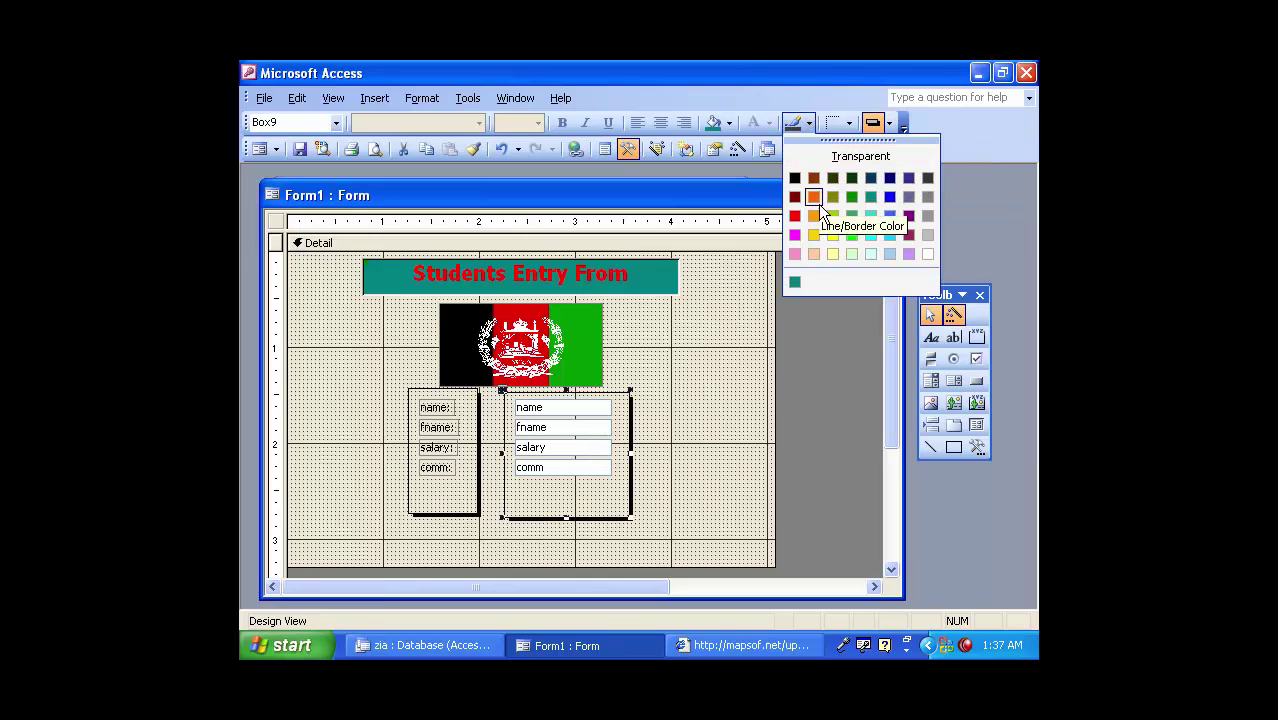
left_click(832, 215)
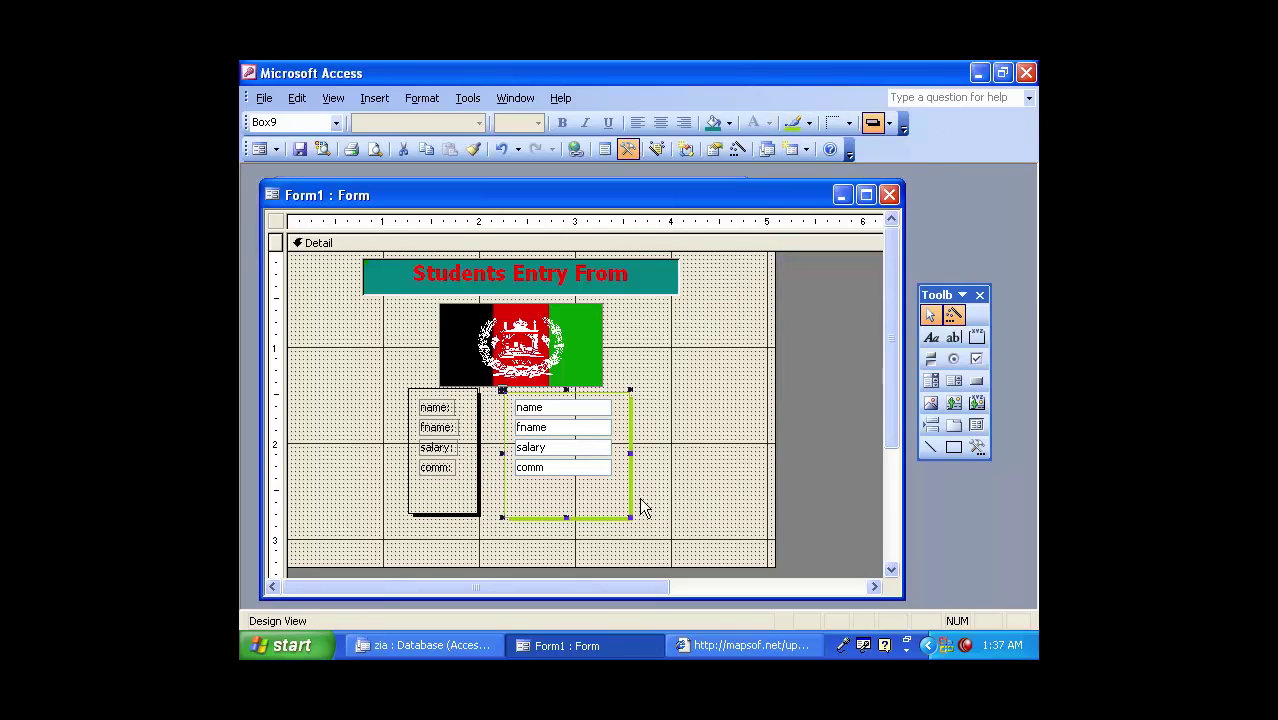
left_click(810, 123)
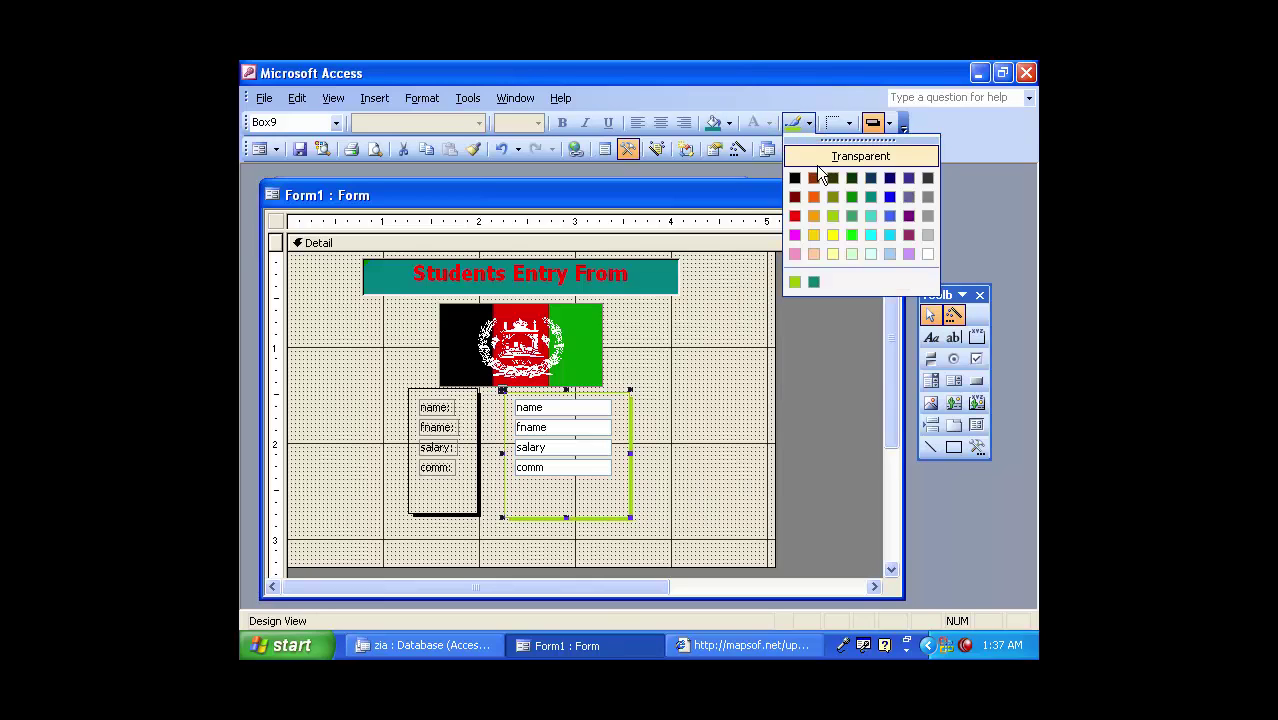
left_click(796, 218)
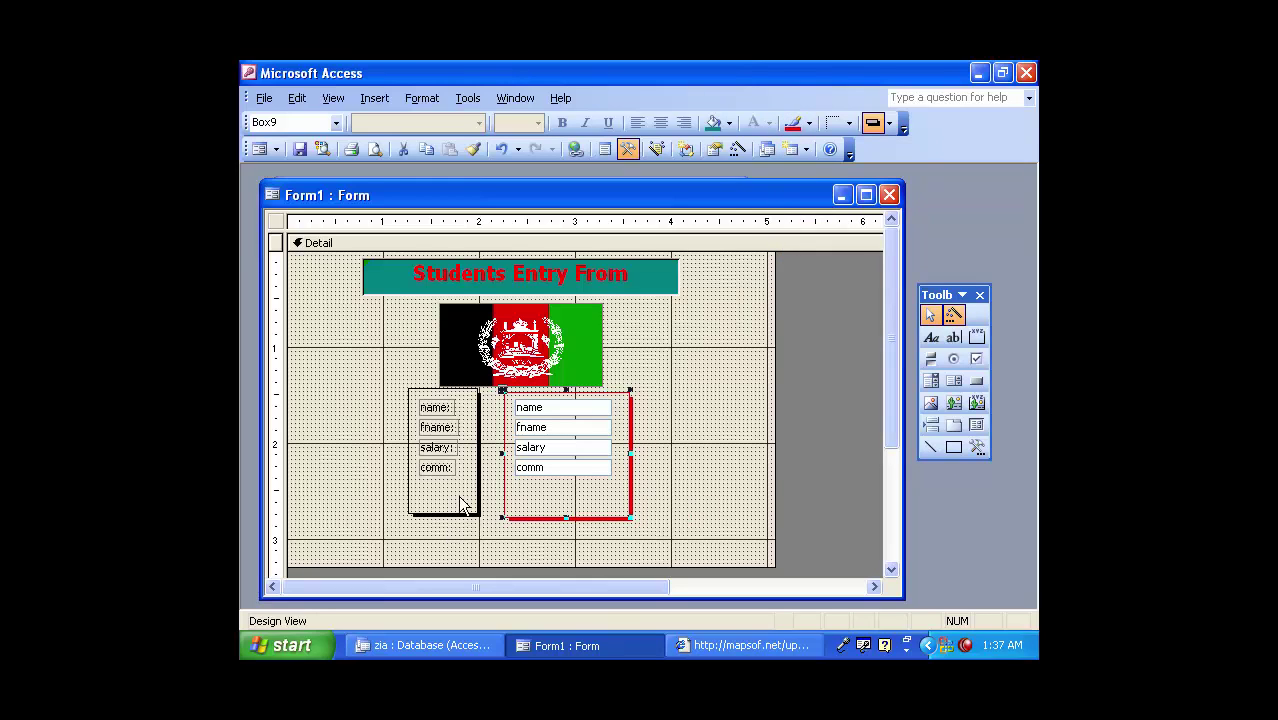
left_click(708, 255)
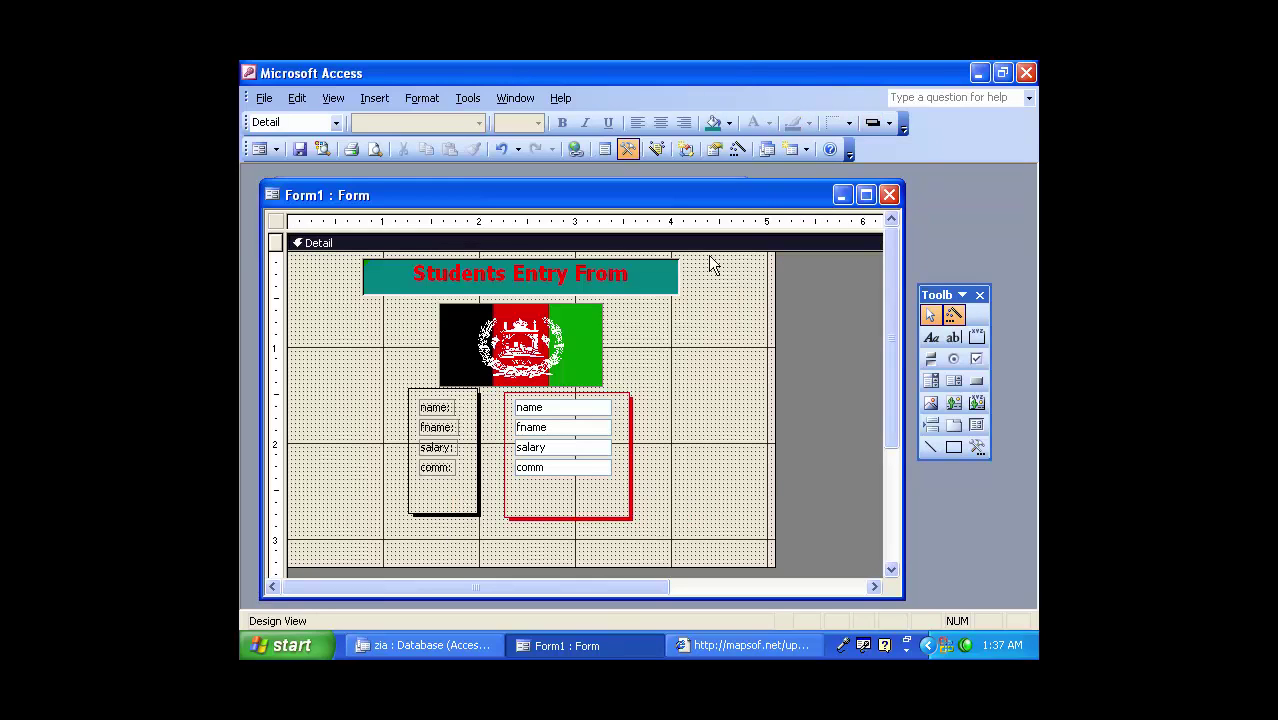
left_click(478, 455)
left_click(796, 124)
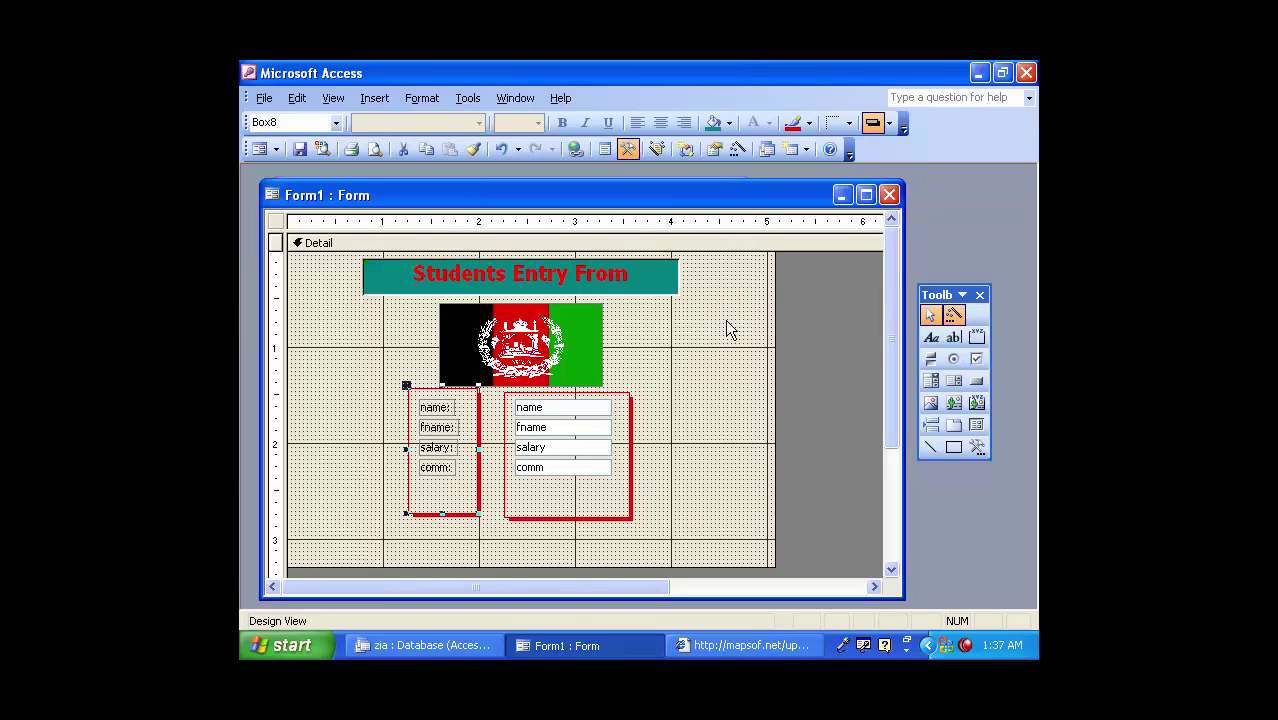
Widen the form to about 5.9 inches and draw a combo box about 1.3 inches wide beside the flag picture.
left_click(666, 412)
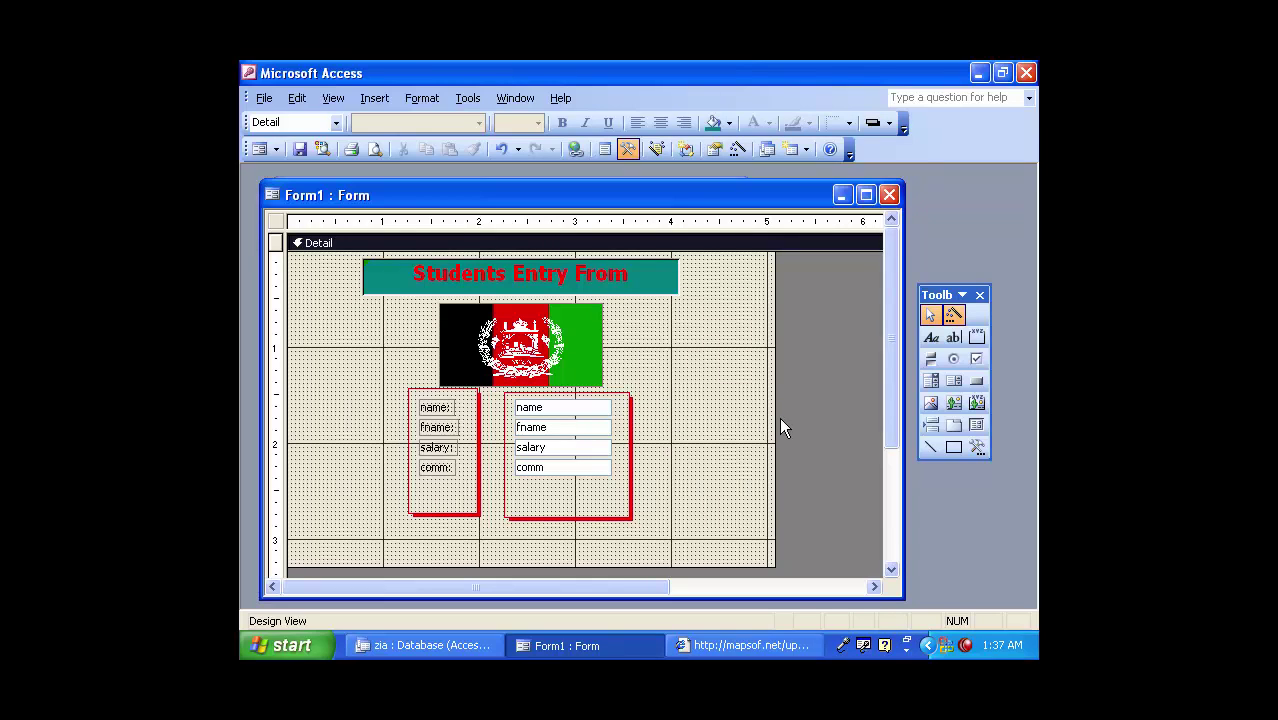
left_click_drag(772, 420, 849, 420)
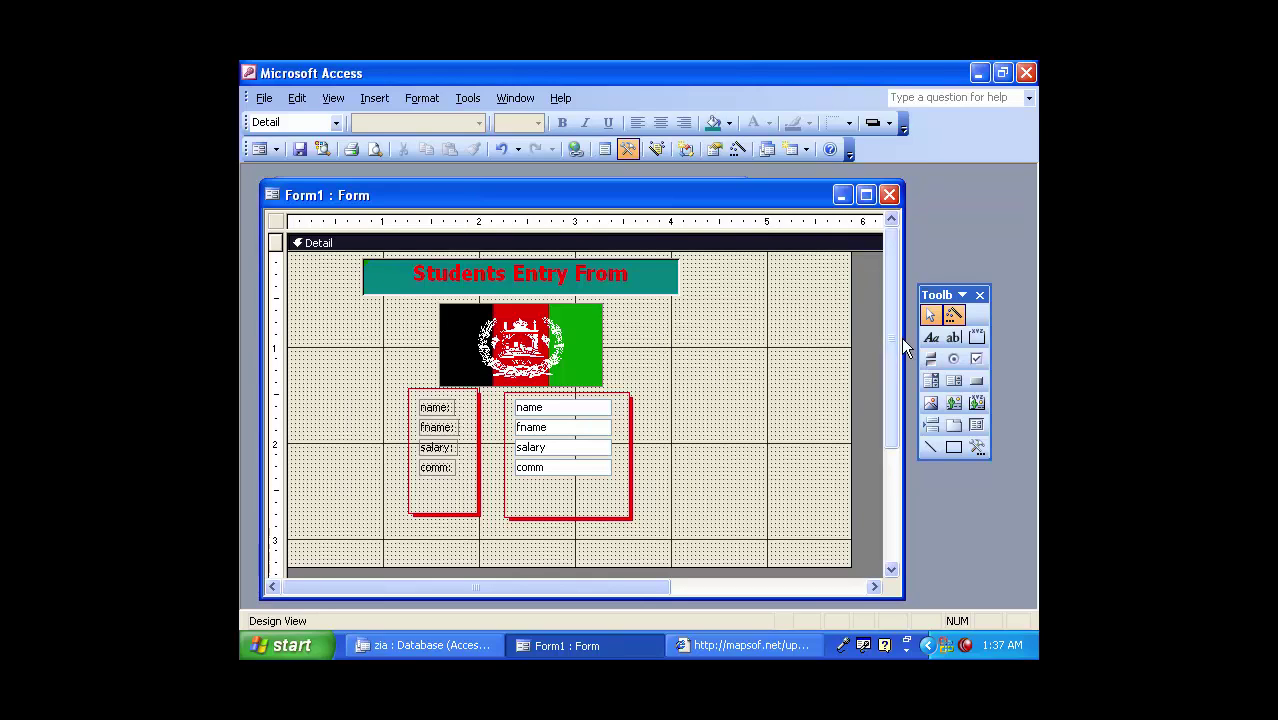
left_click(930, 381)
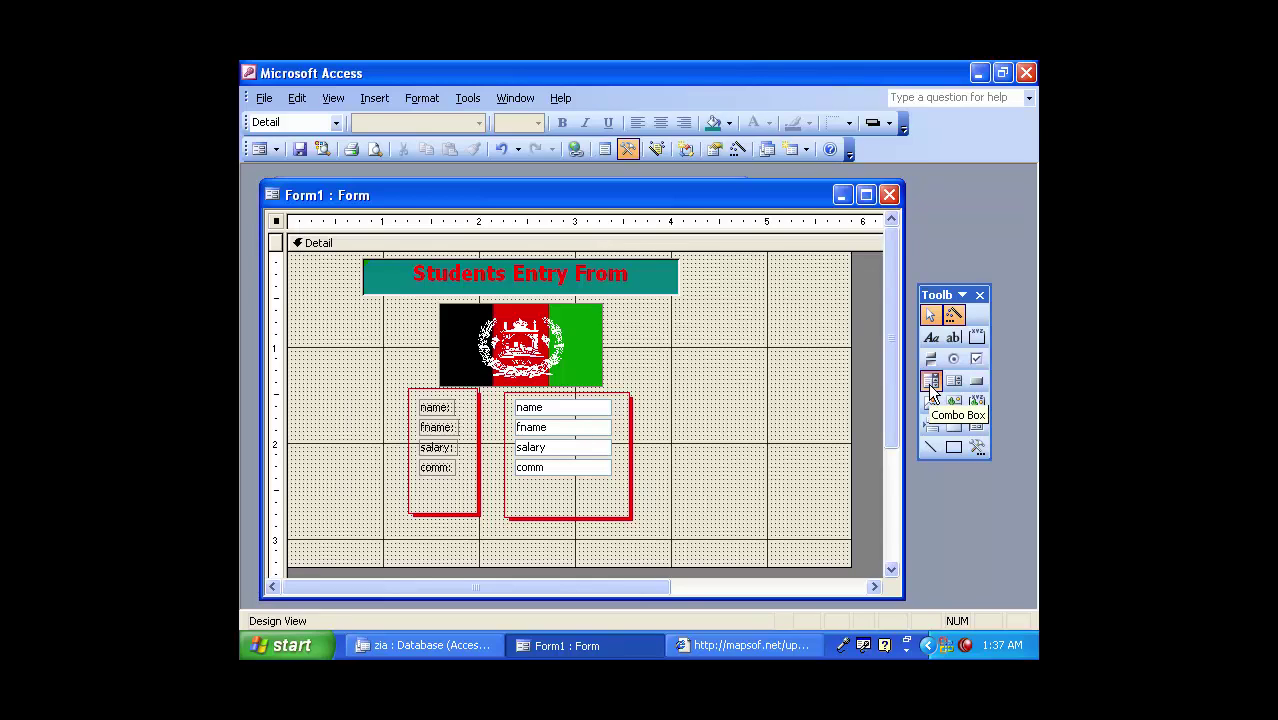
left_click_drag(640, 336, 766, 368)
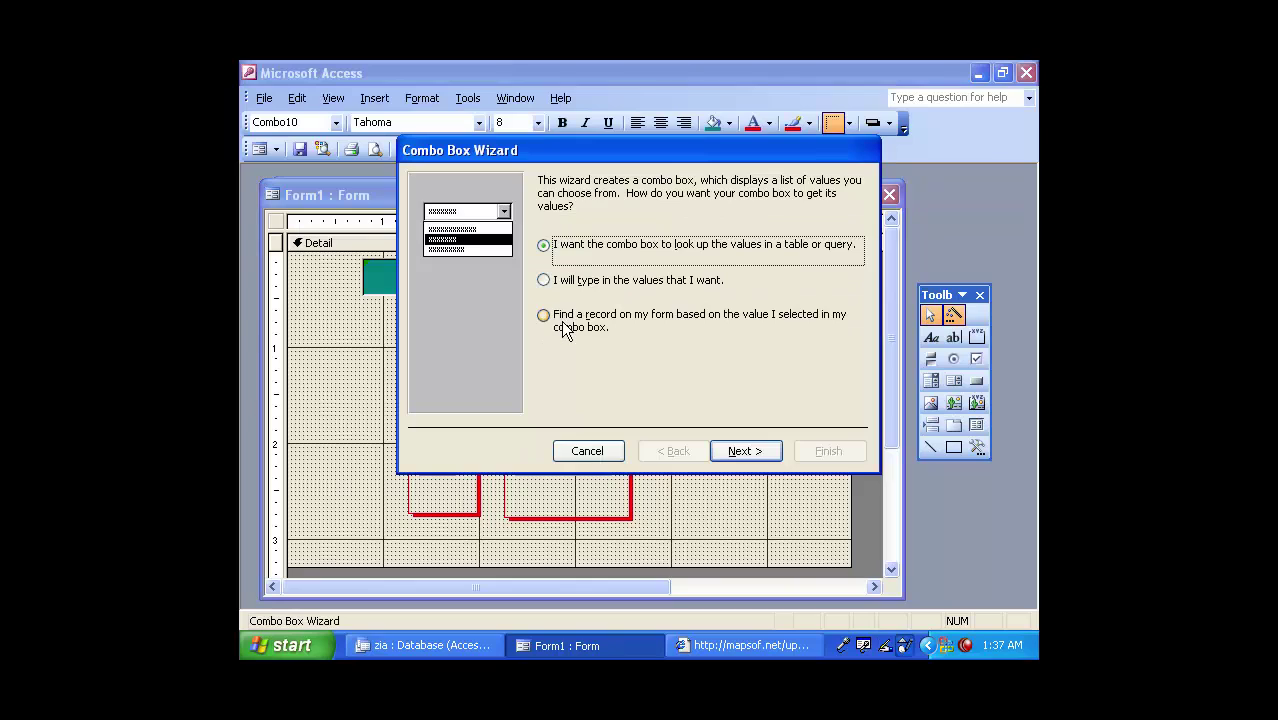
Set up the combo box to find a record on the form by the name field, keeping the suggested column width and label.
left_click(566, 330)
left_click(732, 446)
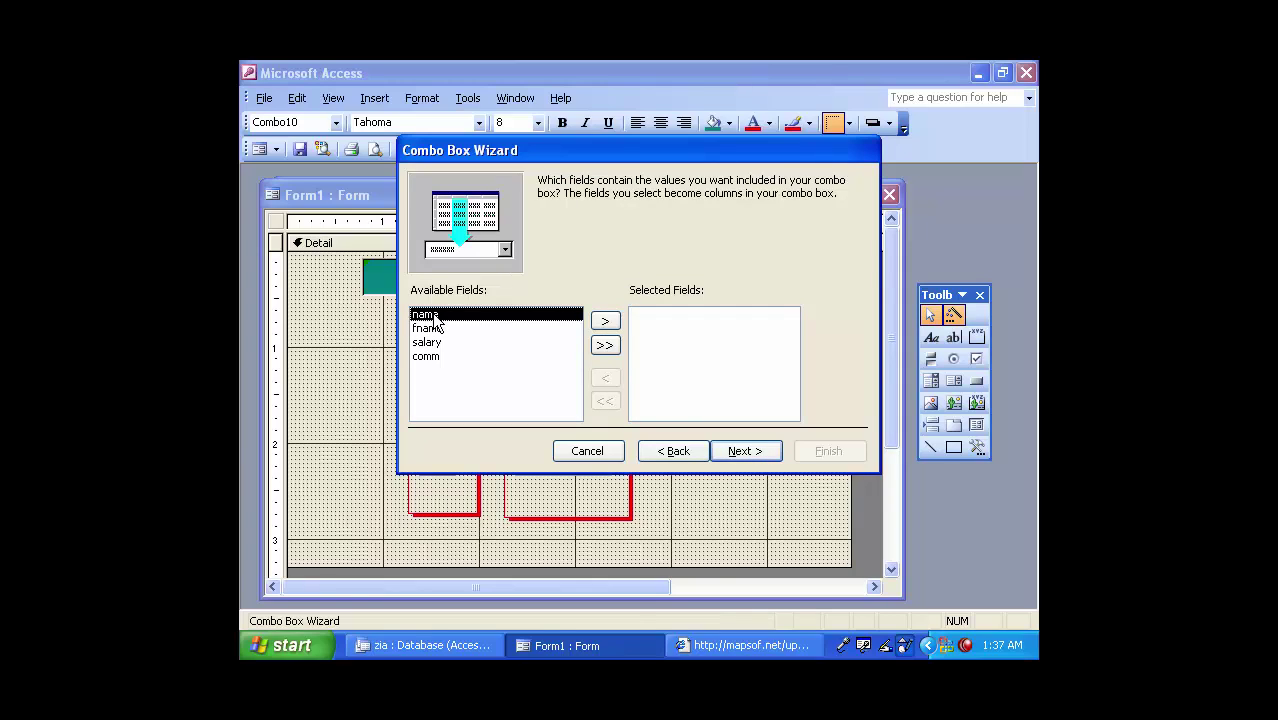
left_click(599, 318)
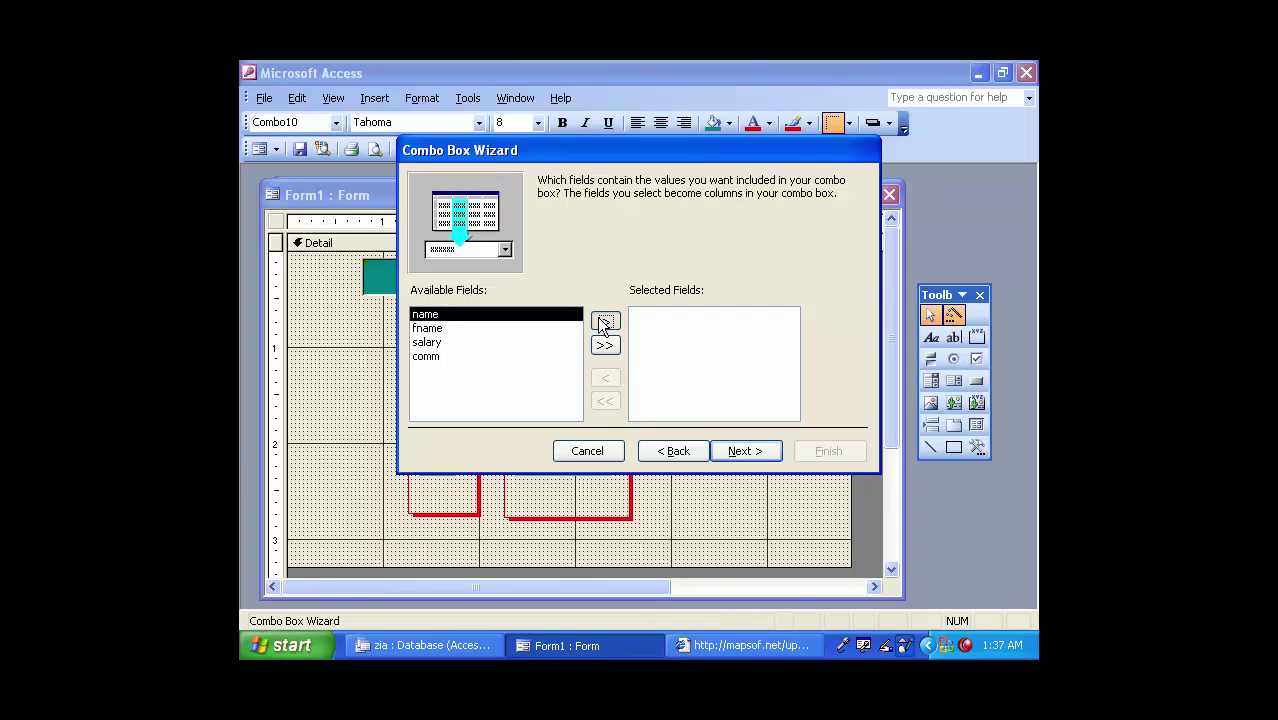
left_click(740, 452)
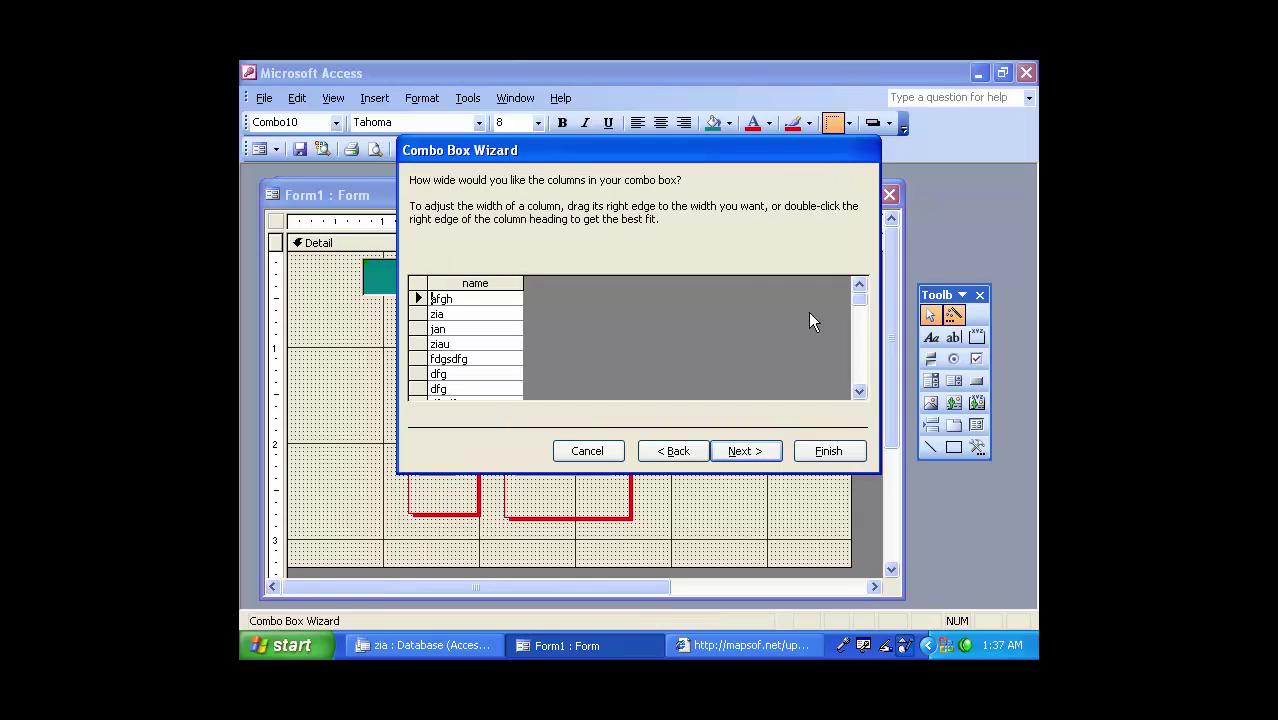
mouse_move(856, 299)
left_mouse_down()
mouse_move(856, 334)
mouse_move(858, 288)
left_mouse_up()
key("Tab")
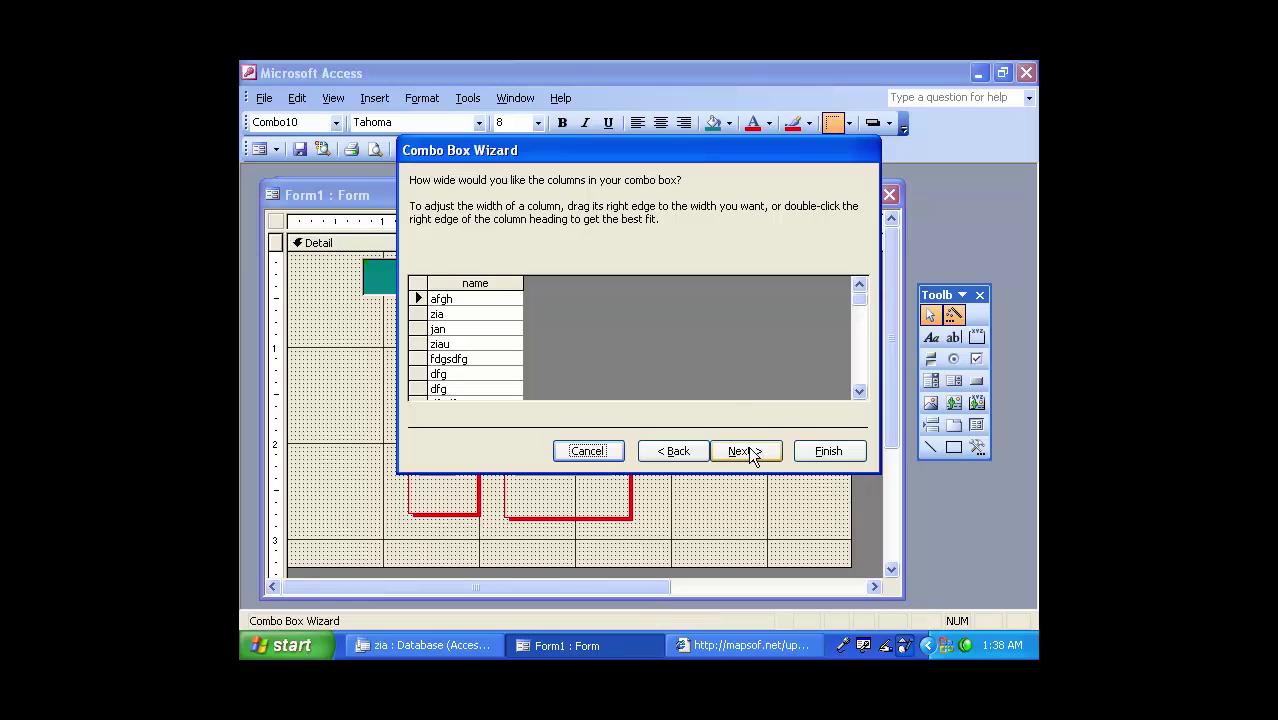
left_click(745, 451)
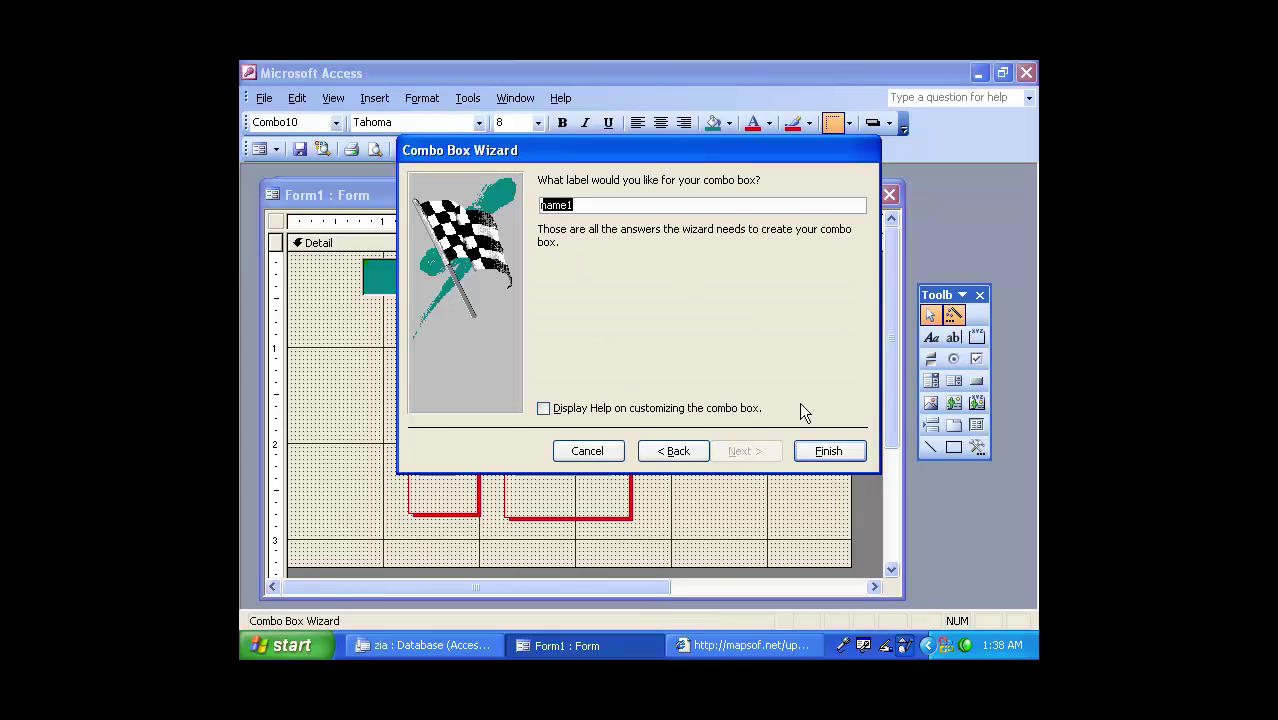
left_click(800, 455)
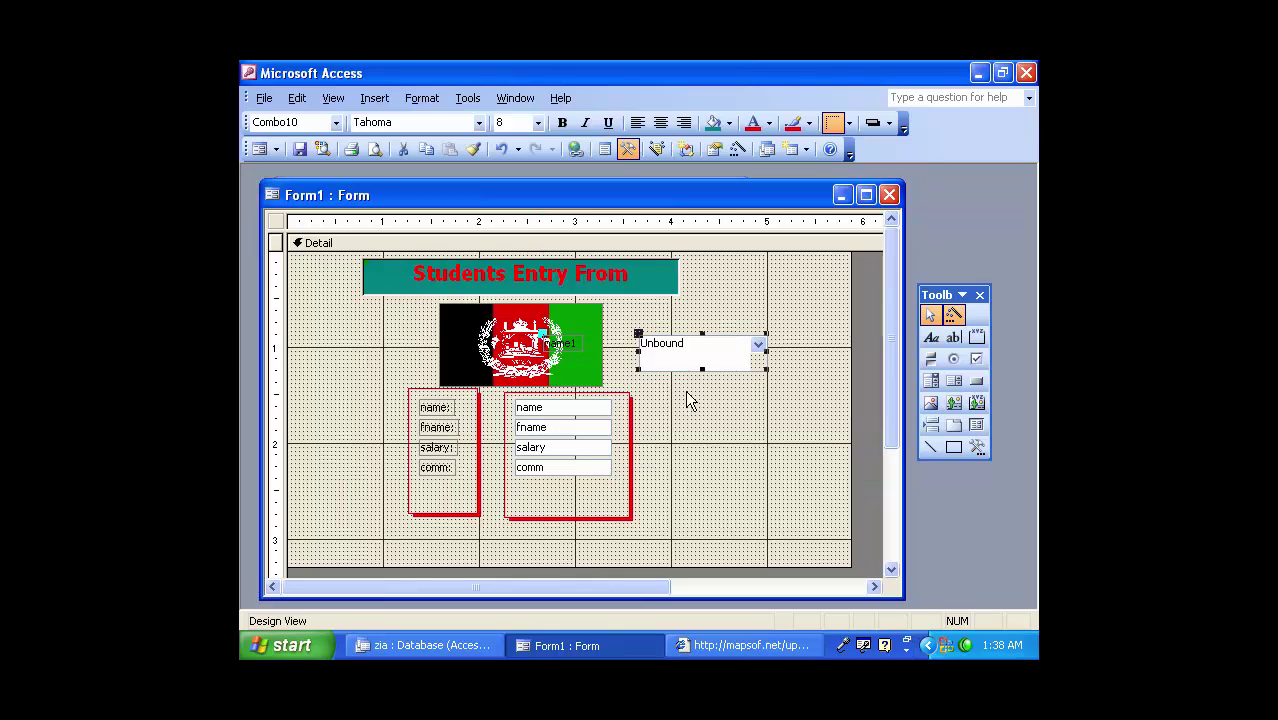
Move the combo box's label off the flag to just above the combo box and widen it to about 1.2 inches.
left_click(687, 393)
left_click(543, 341)
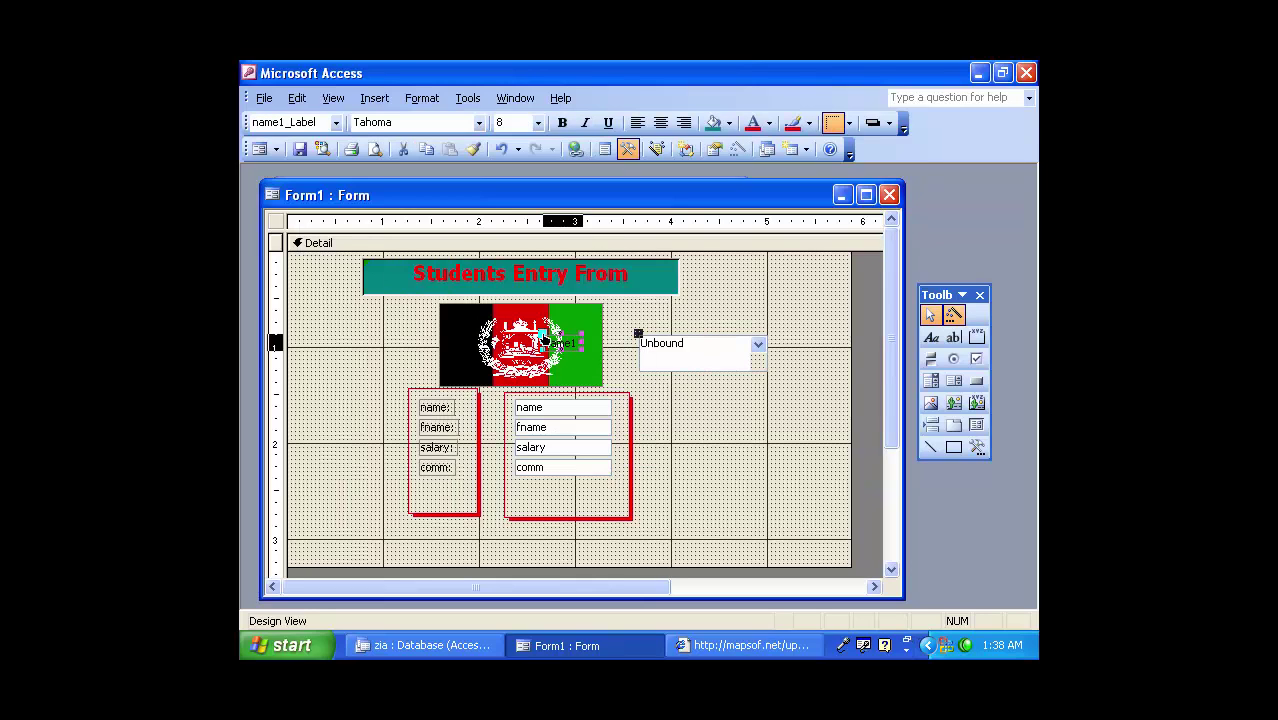
left_click_drag(543, 341, 644, 312)
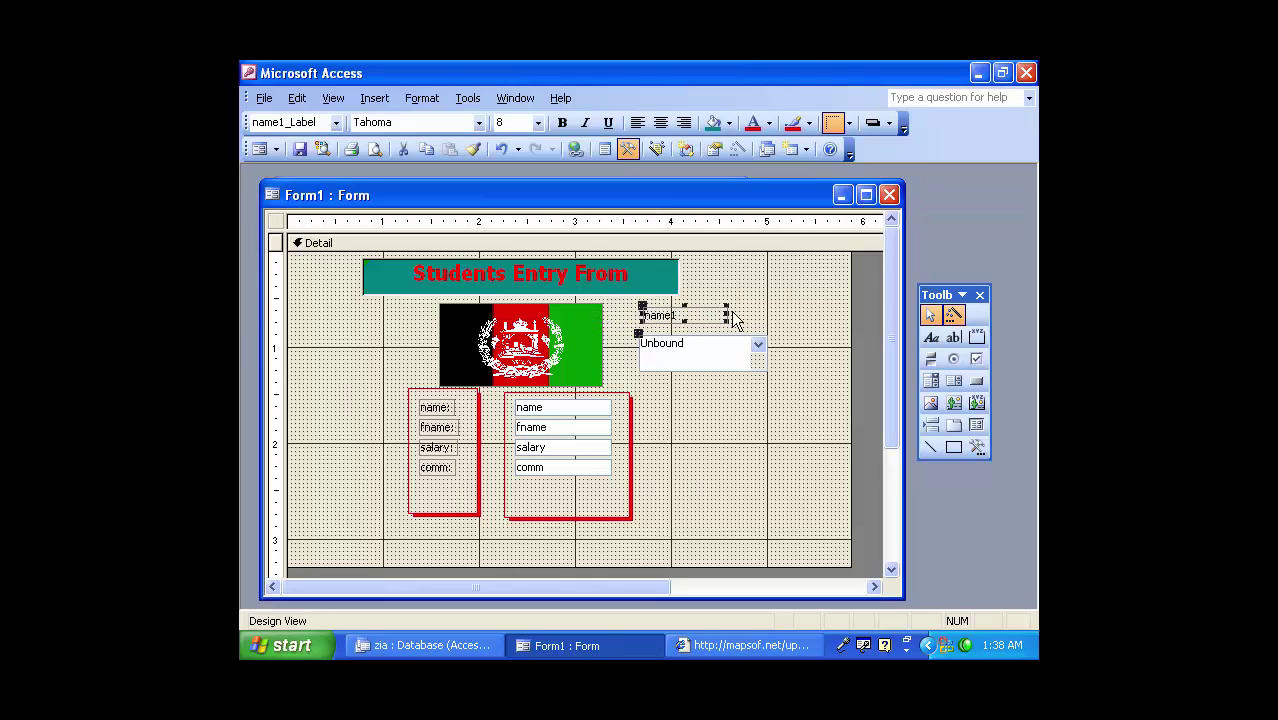
left_click_drag(727, 313, 757, 313)
Change the combo box label's caption to Name and select the label.
key("F2")
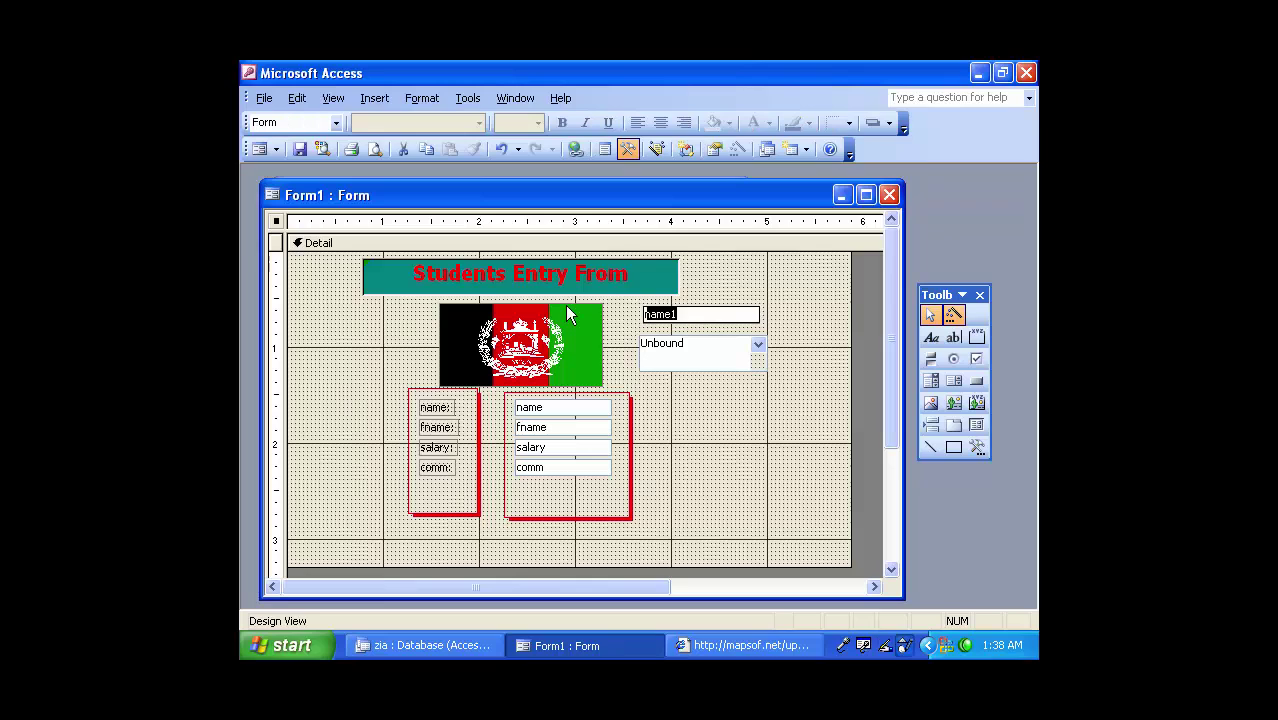
type("Name")
left_click(693, 430)
left_click(712, 316)
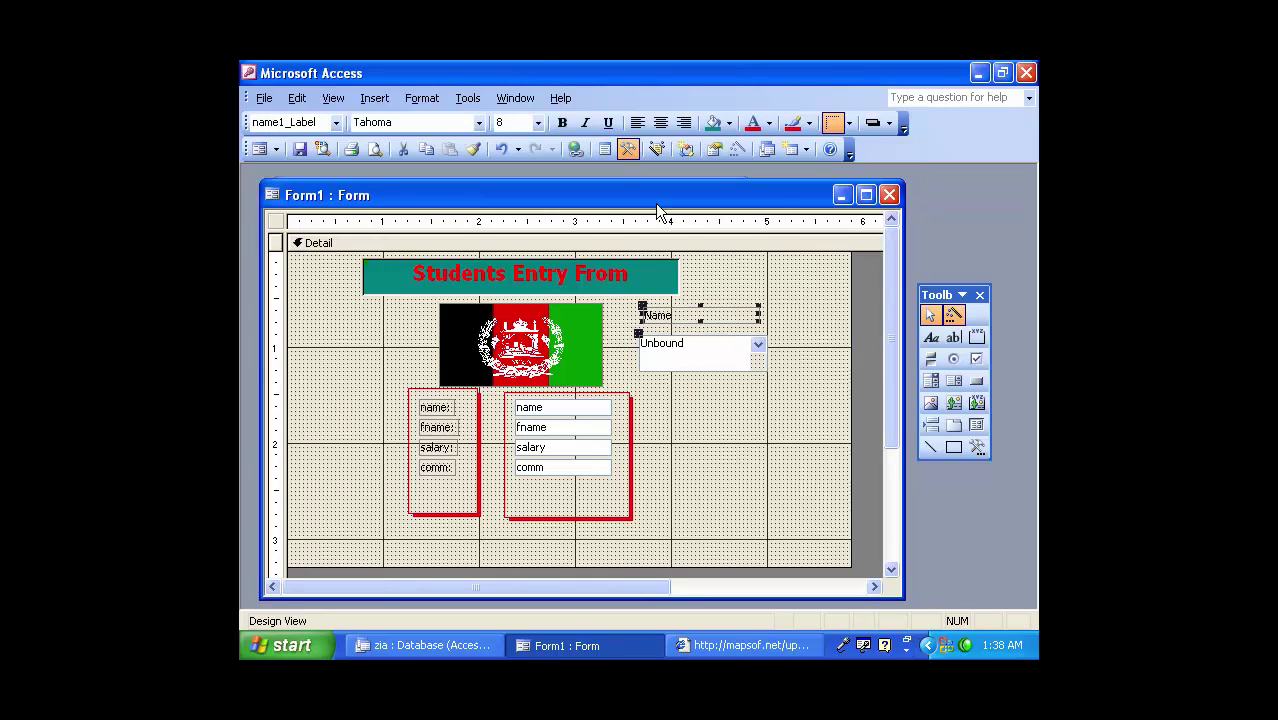
Format the Name label as bold, centred, size 10, with teal fill, red text and a shadowed effect.
left_click(561, 121)
left_click(660, 122)
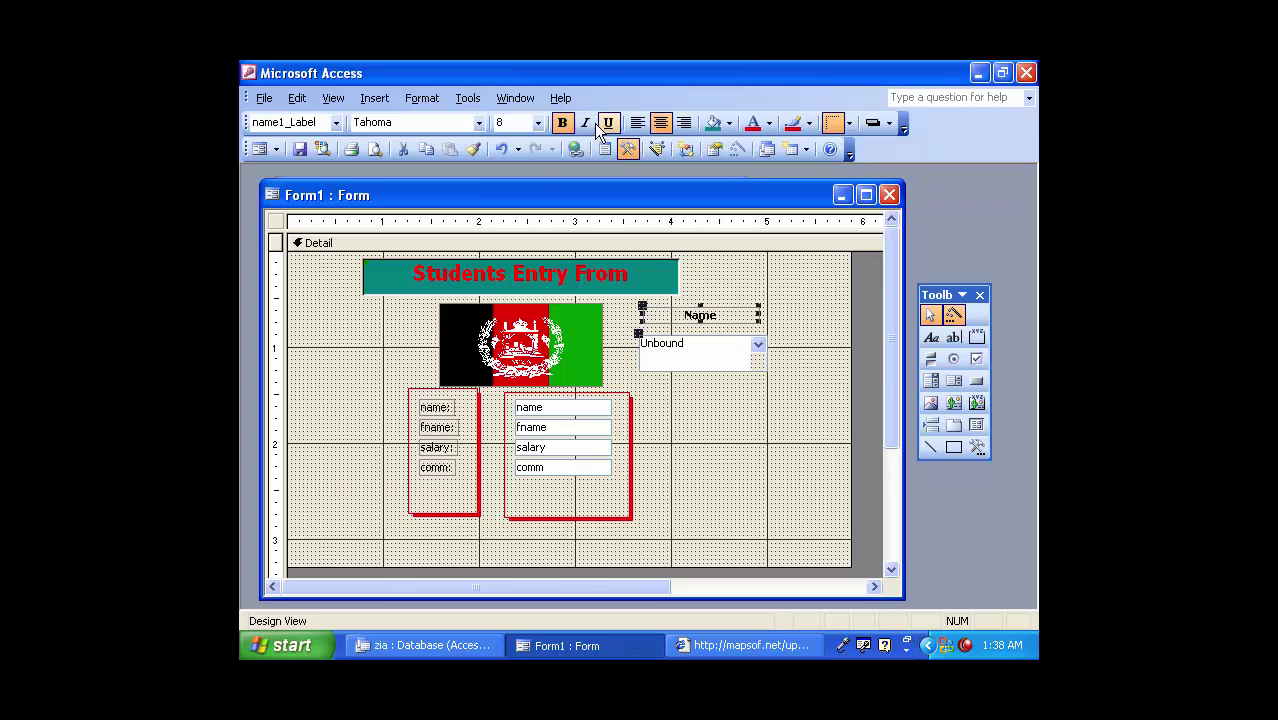
left_click(538, 122)
left_click(512, 168)
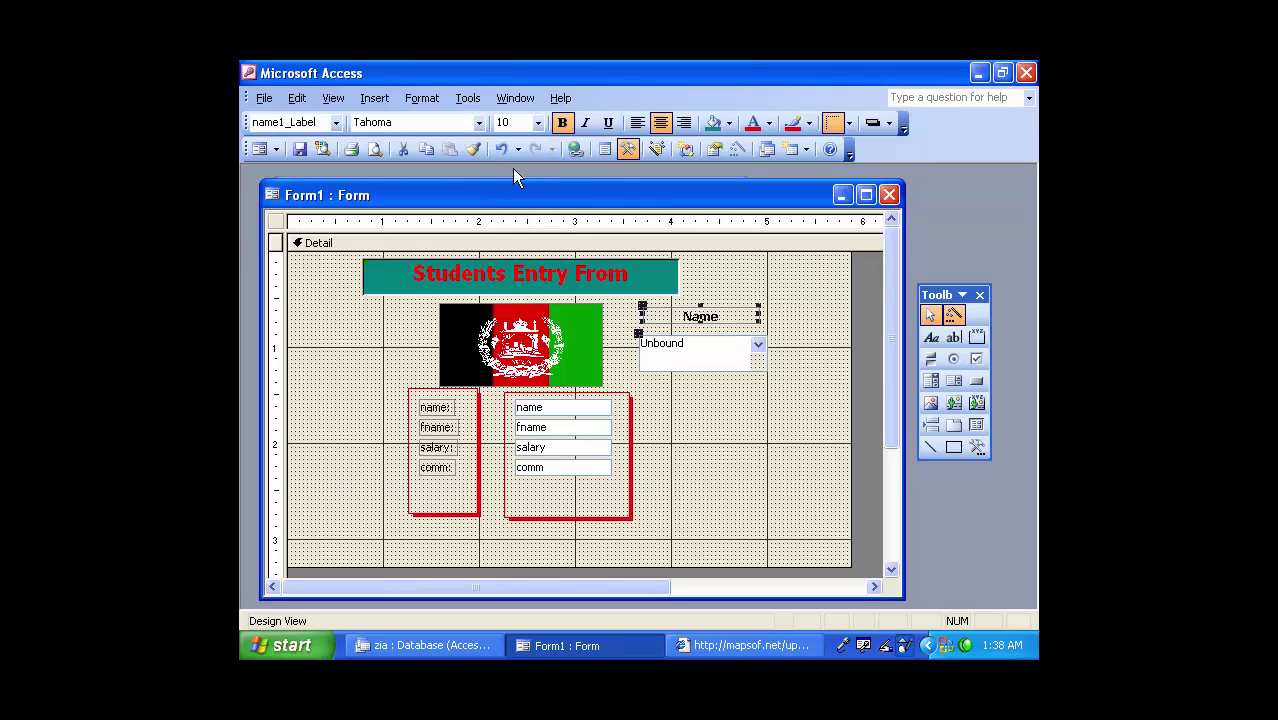
left_click(713, 122)
left_click(752, 122)
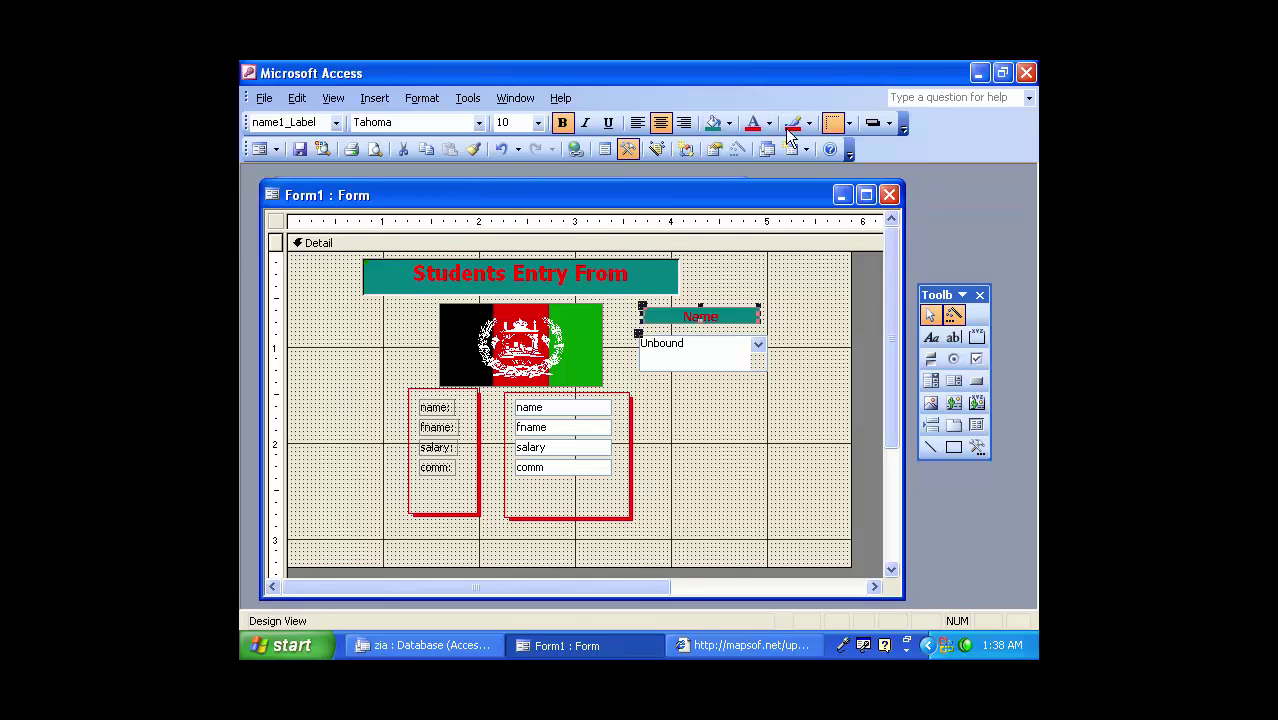
left_click(886, 123)
left_click(896, 178)
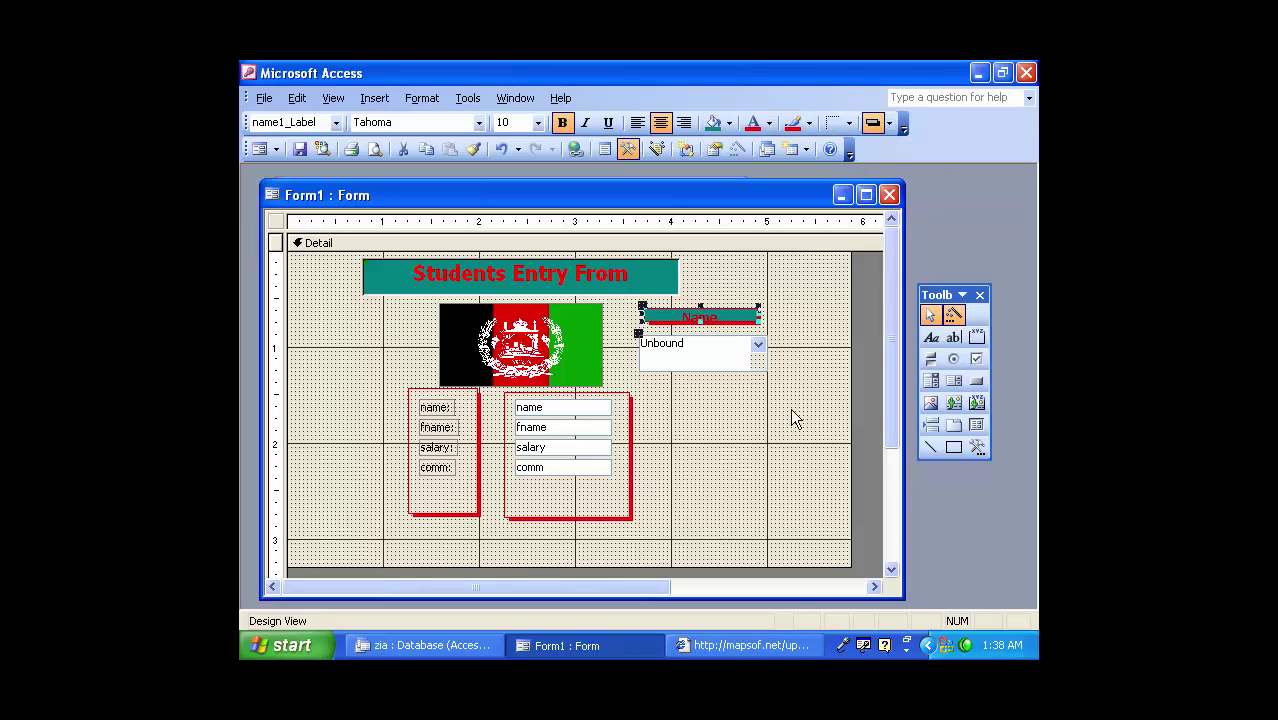
left_click(790, 410)
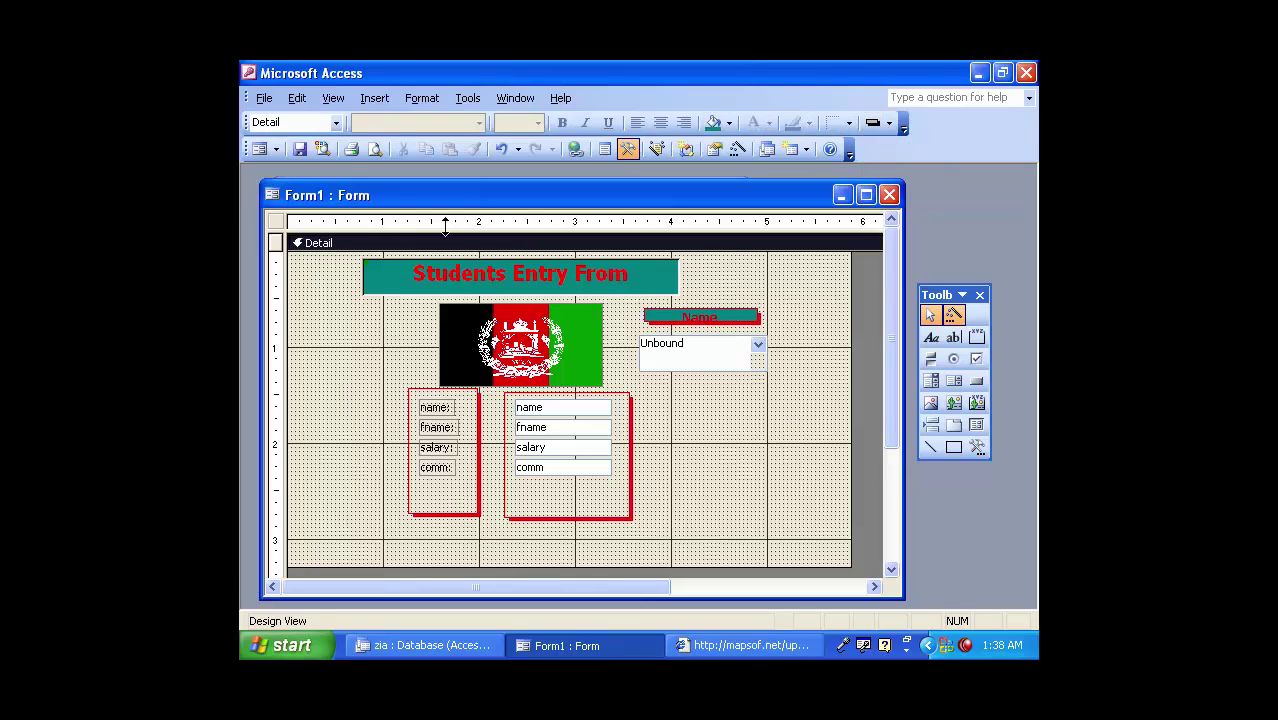
Test the Name combo box in Form view by finding the records gdf, afgh and AFGHANSITAN.
left_click(258, 150)
left_click(754, 309)
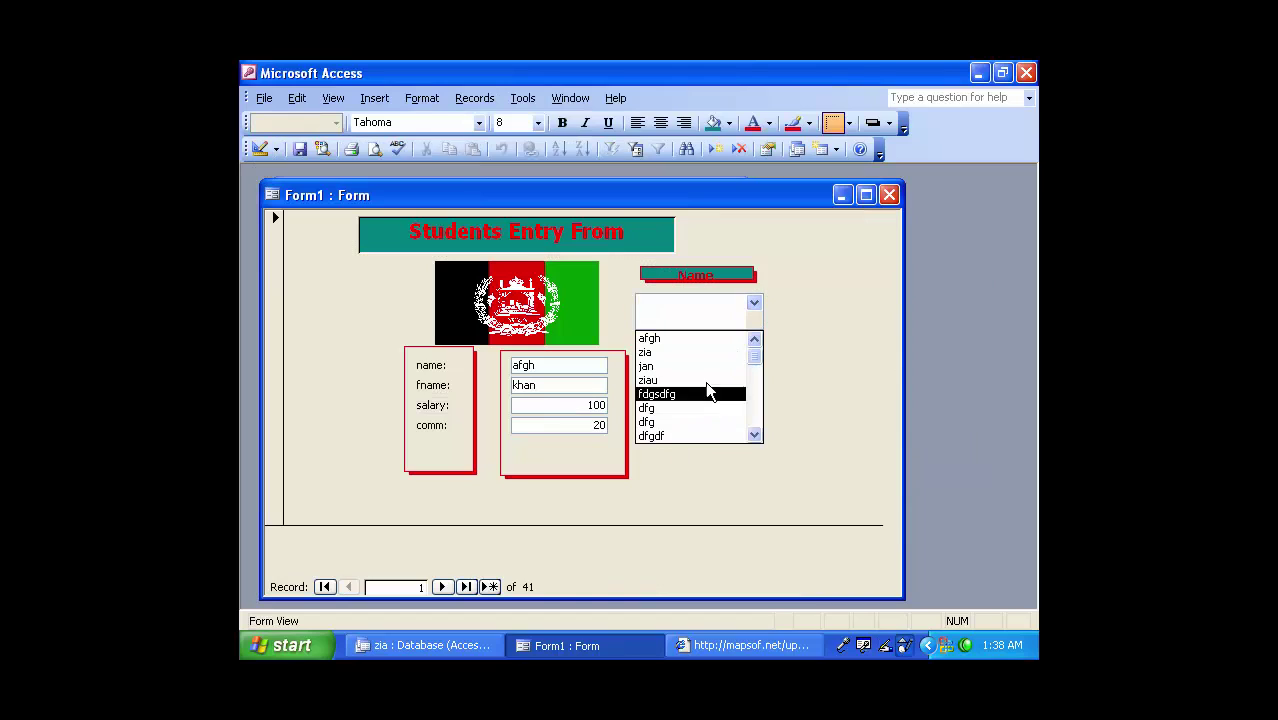
scroll(690, 380, "down", 3)
scroll(700, 362, "up", 4)
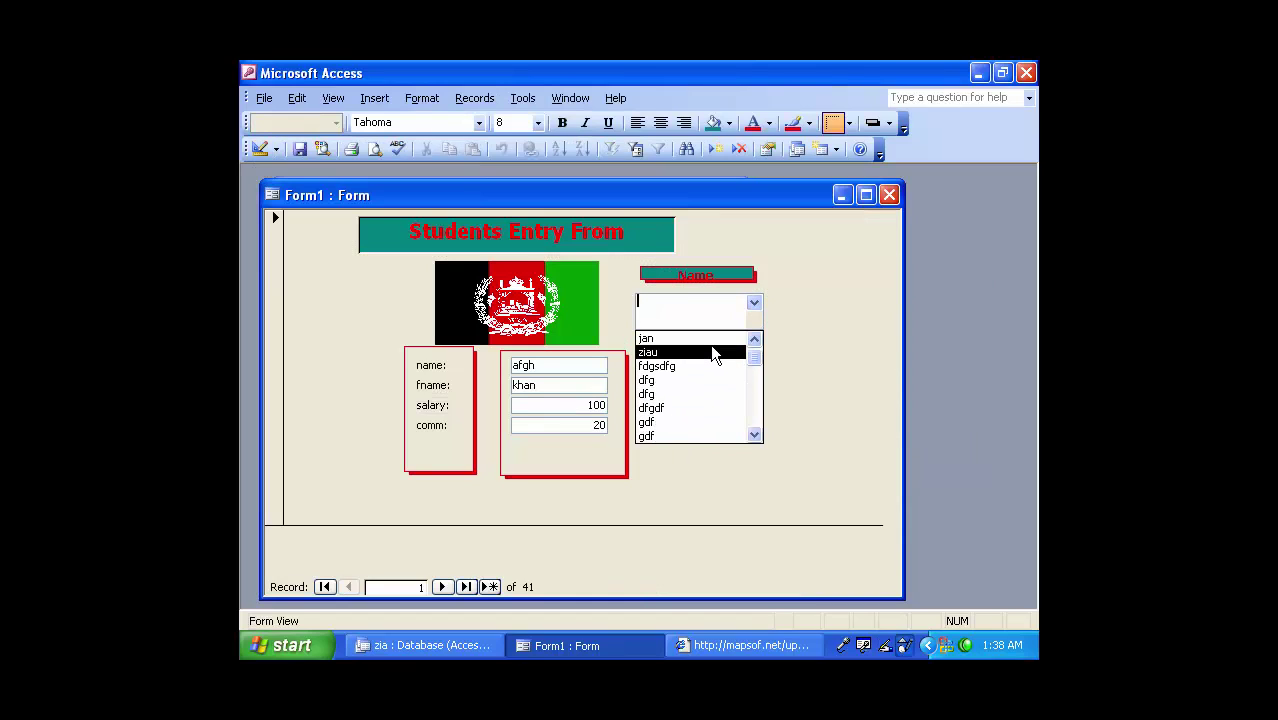
left_click(651, 424)
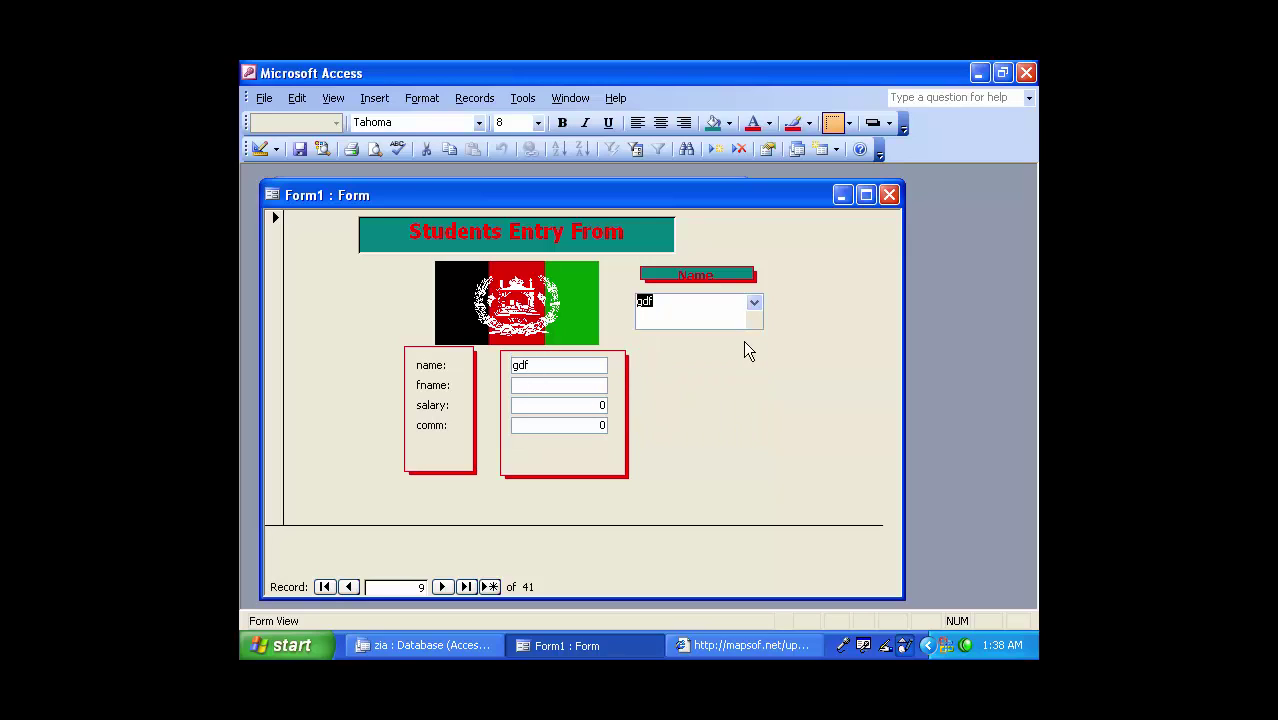
left_click(758, 309)
scroll(716, 340, "up", 5)
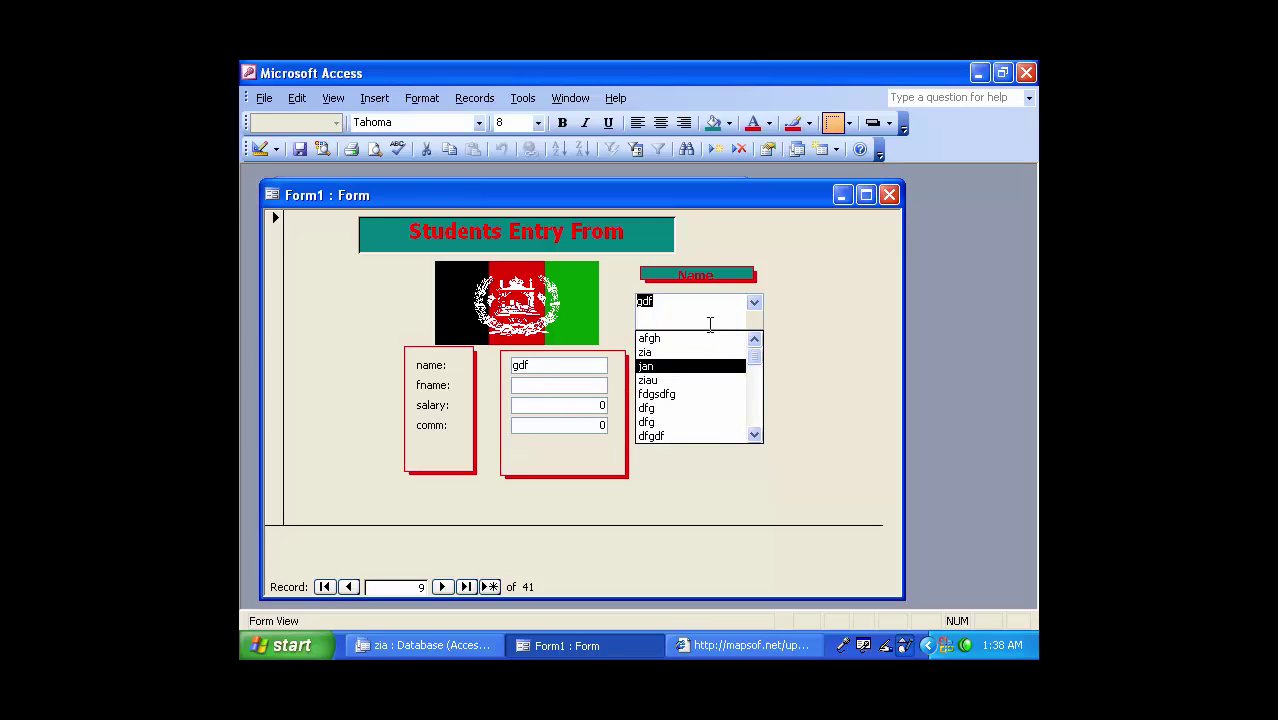
left_click(670, 340)
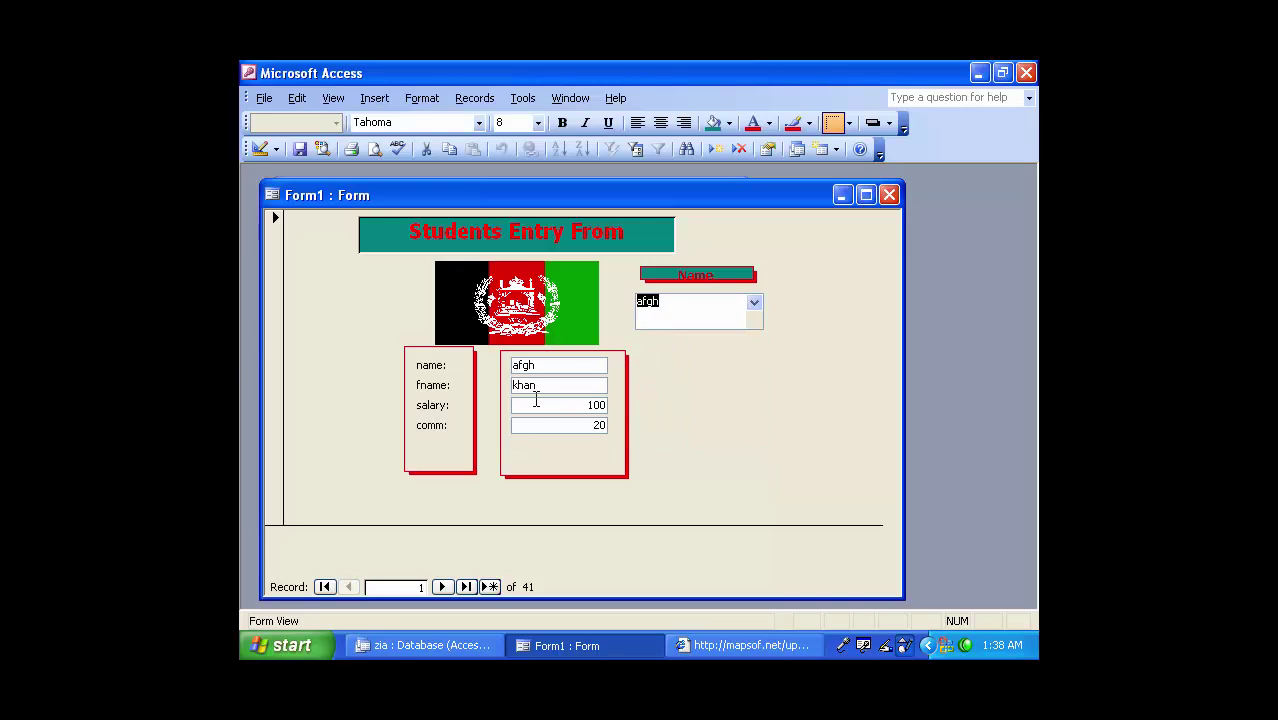
left_click(758, 309)
scroll(705, 380, "down", 5)
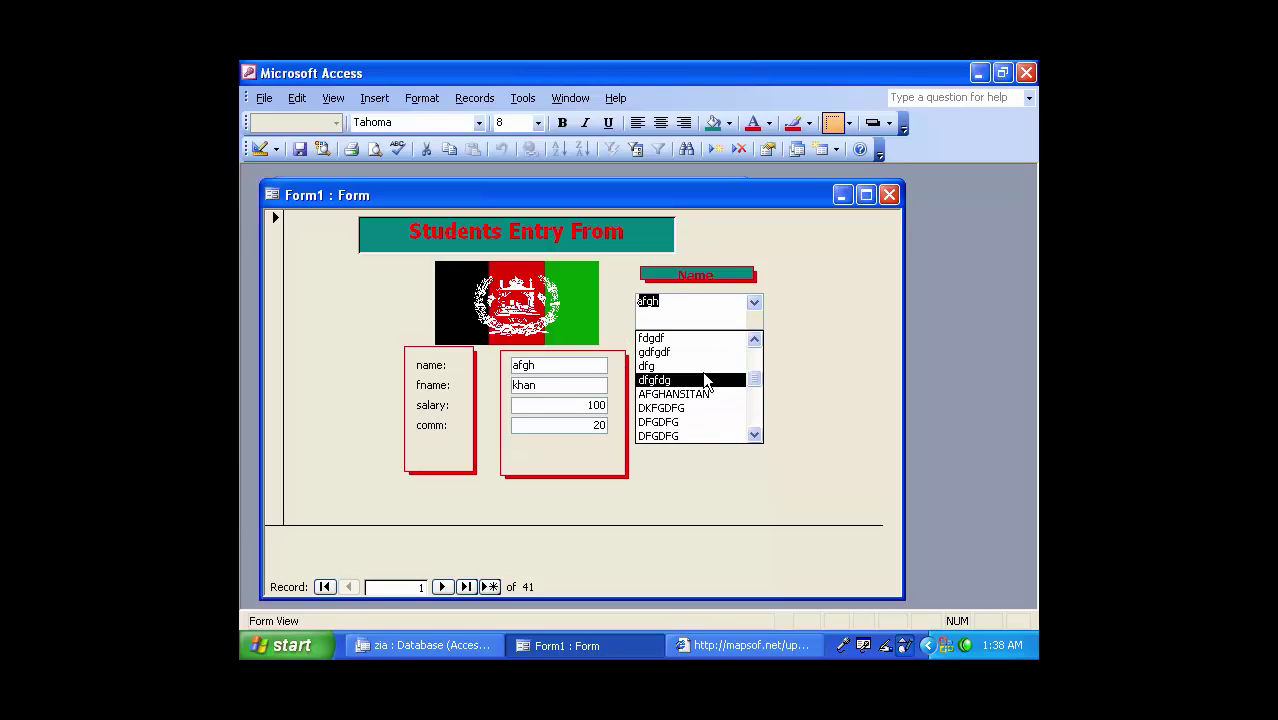
scroll(690, 400, "up", 1)
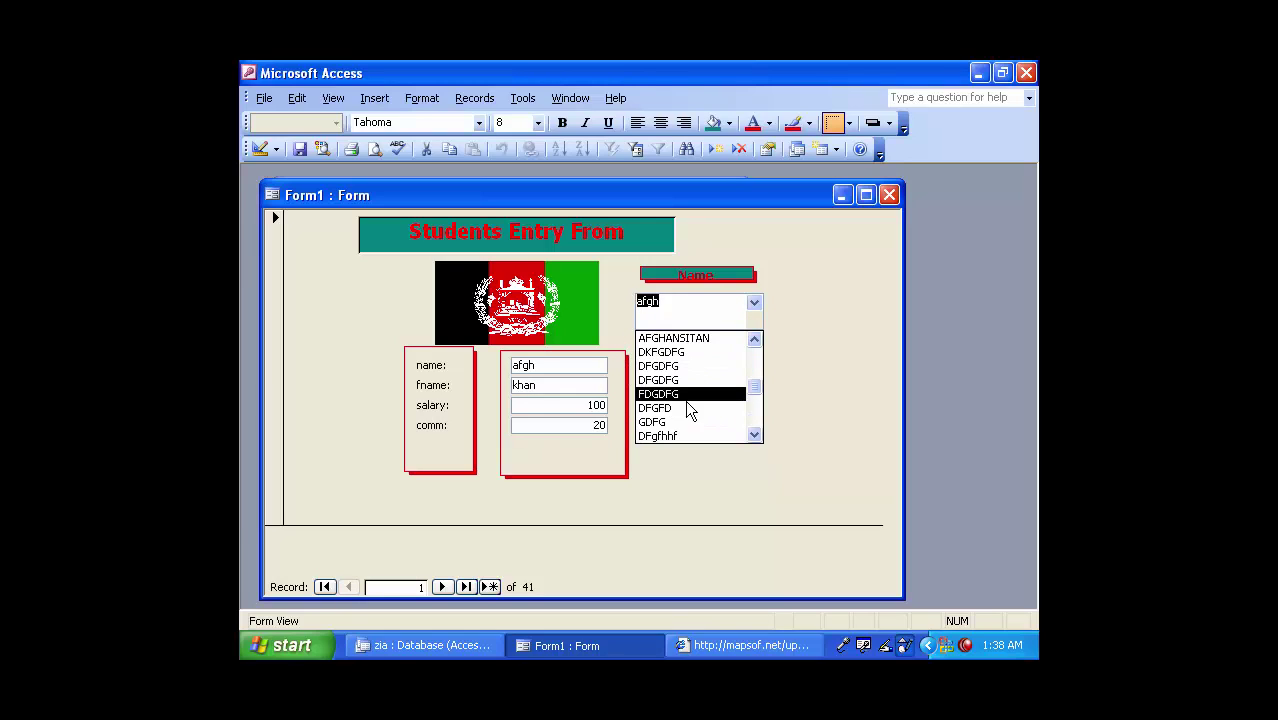
left_click(693, 339)
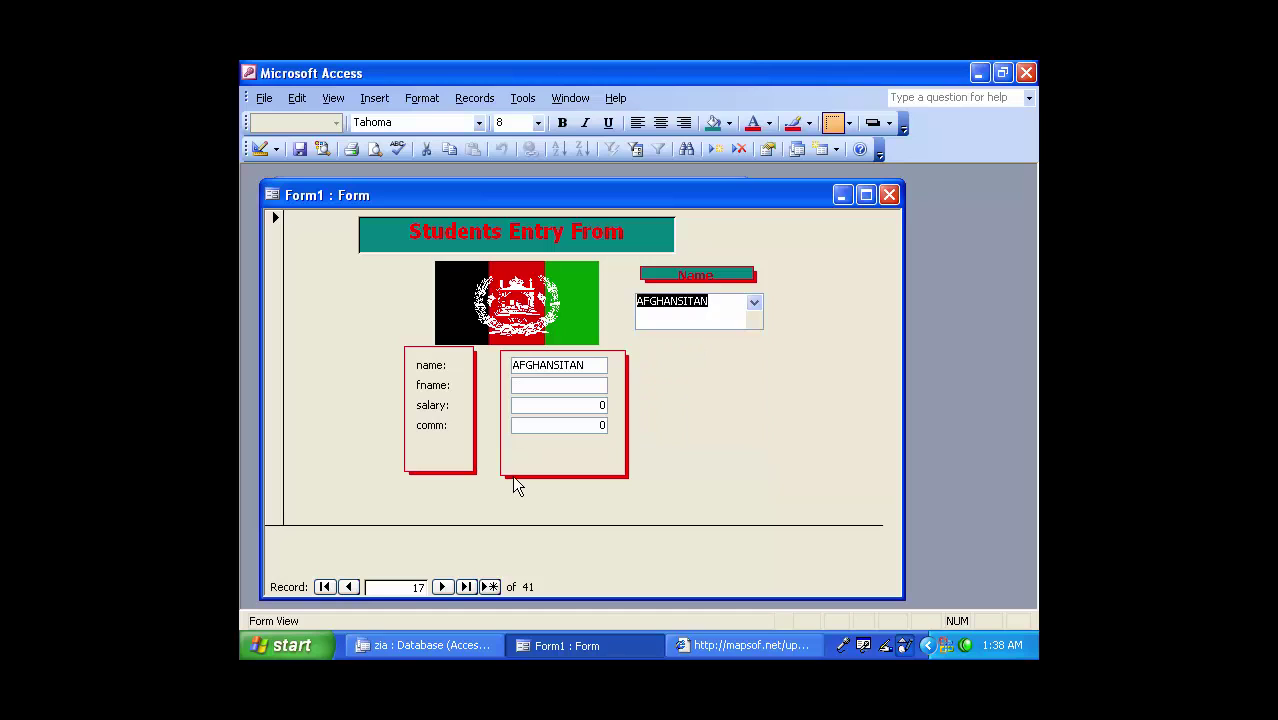
In Design view, draw a command button about 0.9 inch wide below the combo box and assign it the Find Record action.
left_click(260, 148)
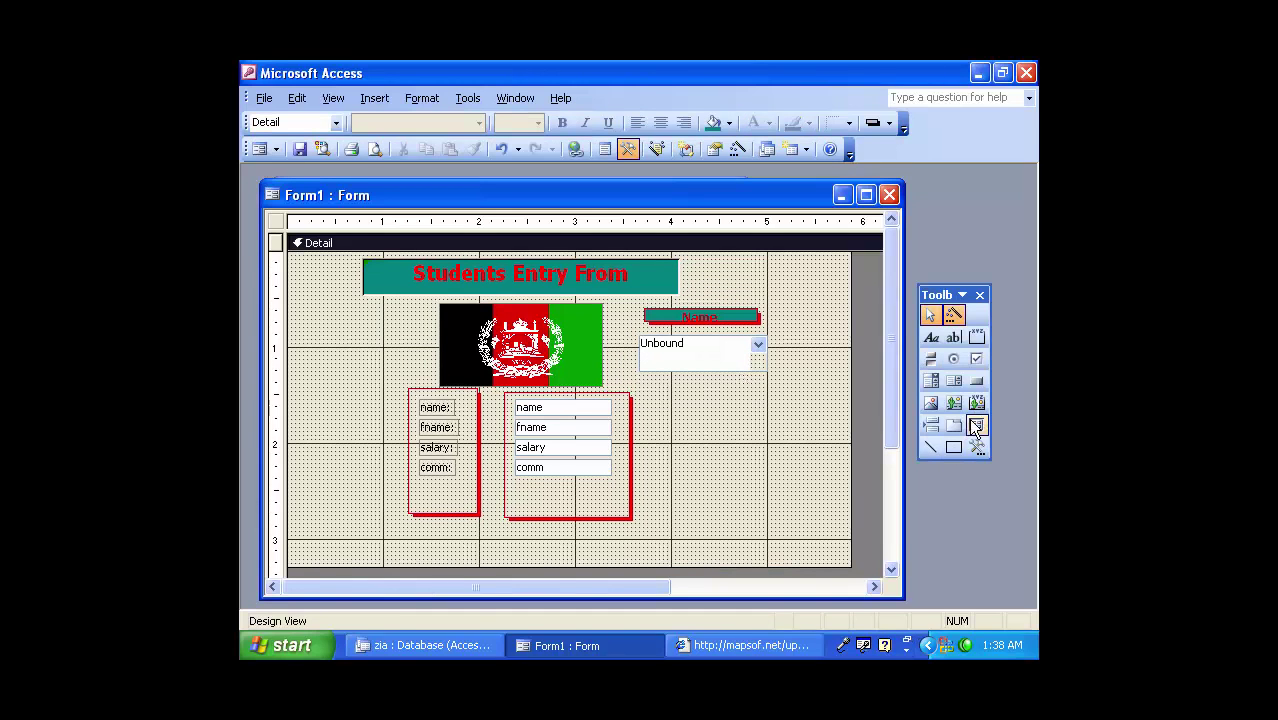
left_click(976, 380)
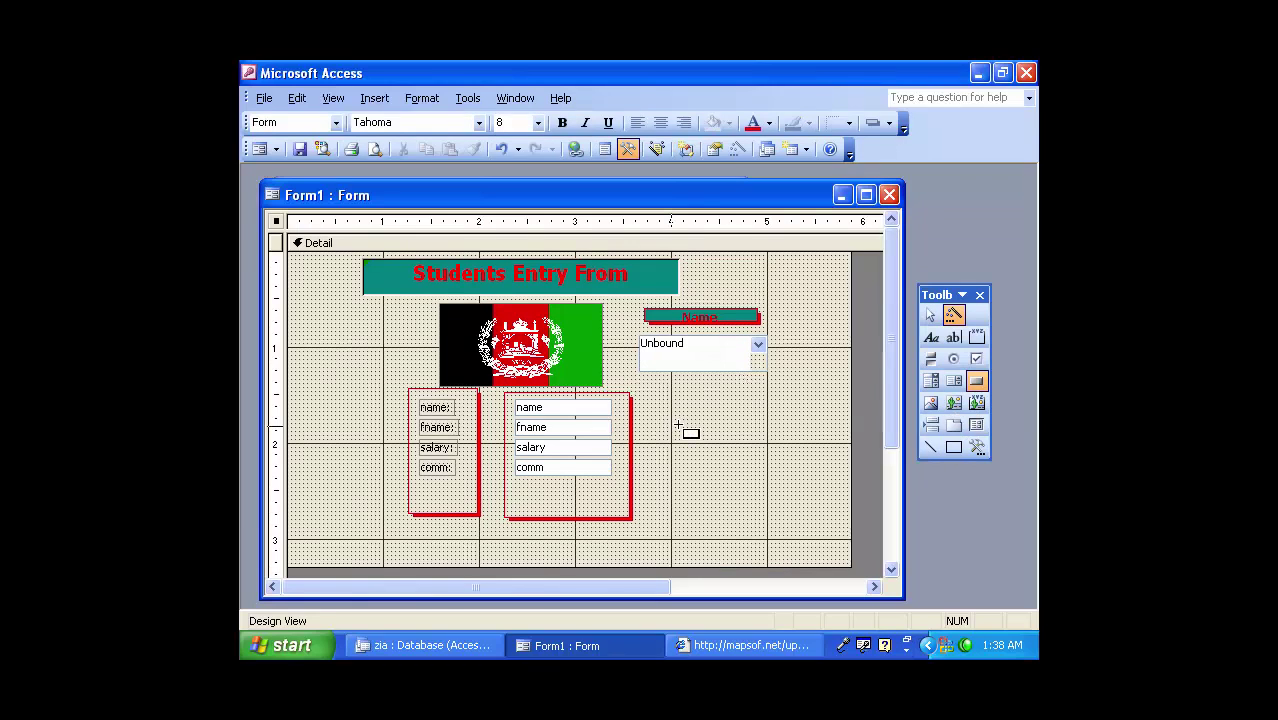
left_click_drag(670, 424, 756, 461)
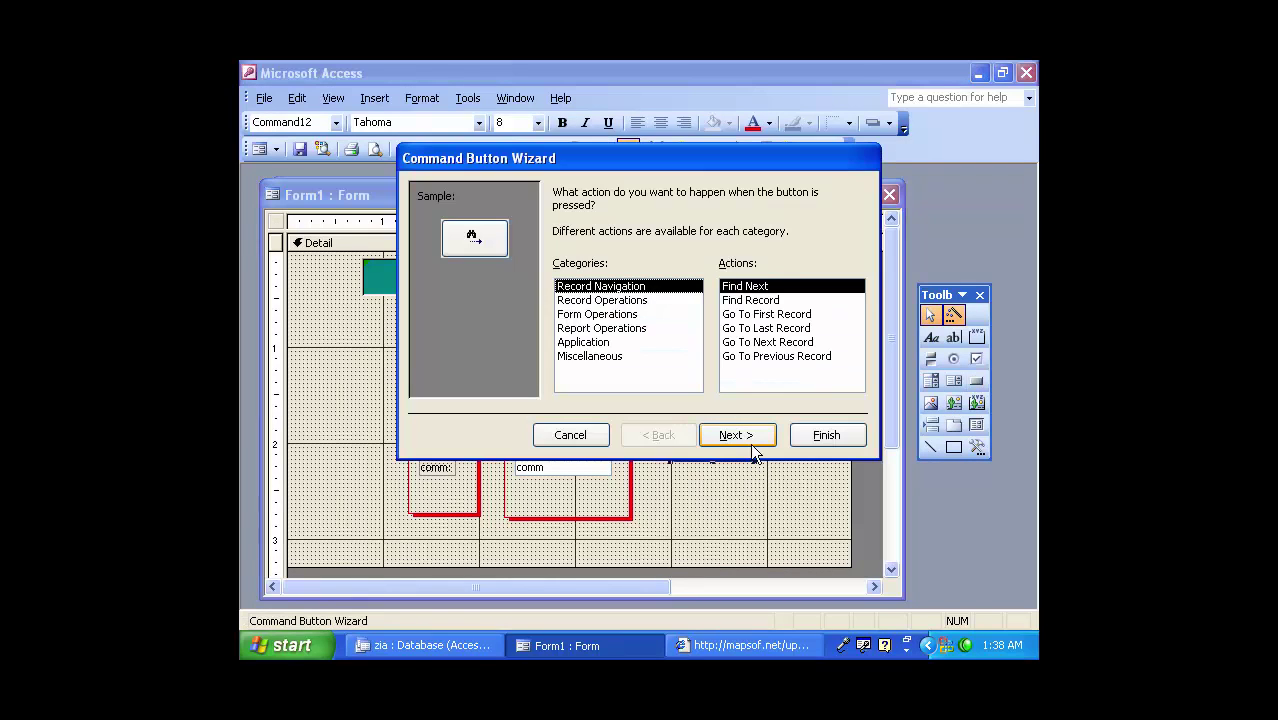
left_click(752, 300)
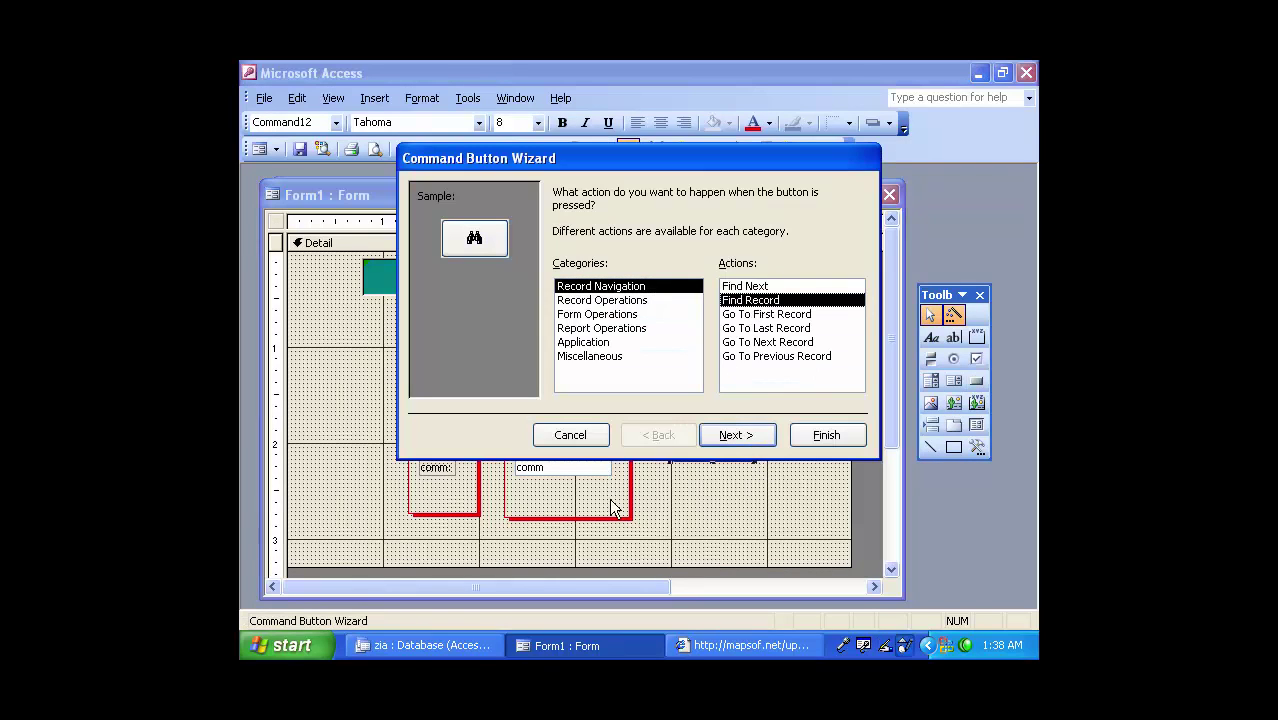
left_click(740, 437)
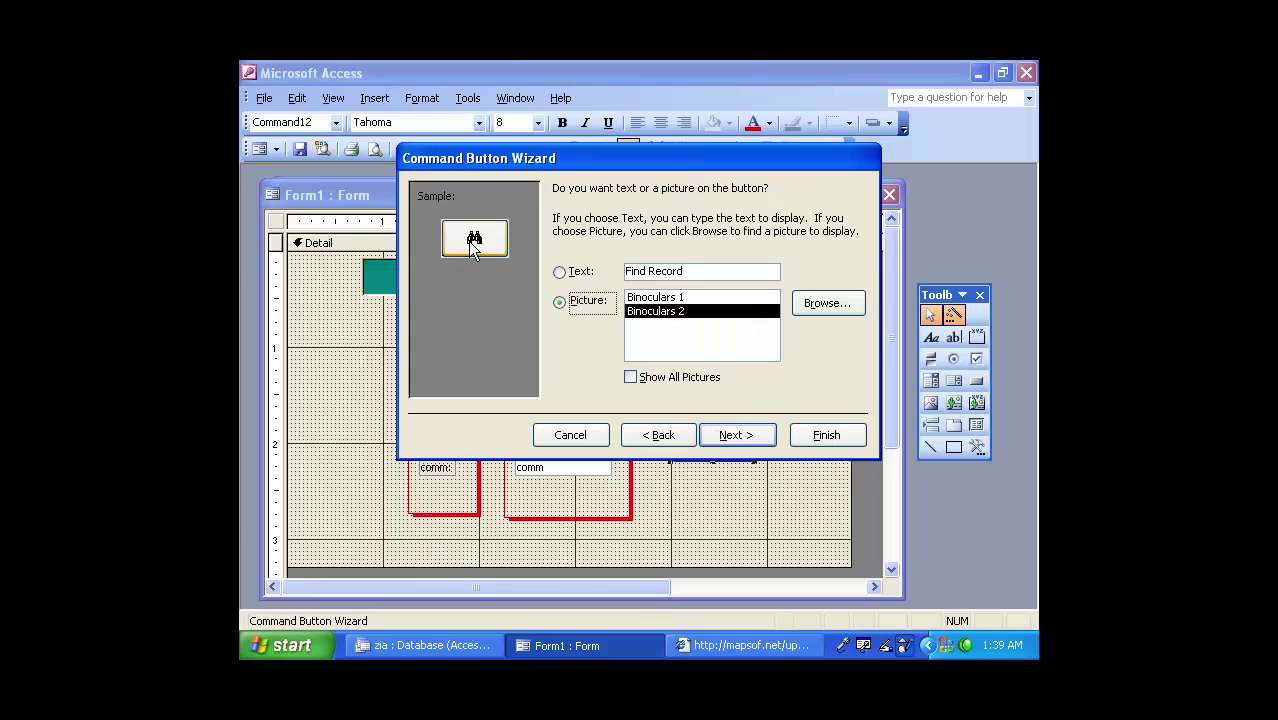
Choose the Binoculars 1 picture from all available pictures, finish the button and widen it to about 0.8 inch.
left_click(657, 381)
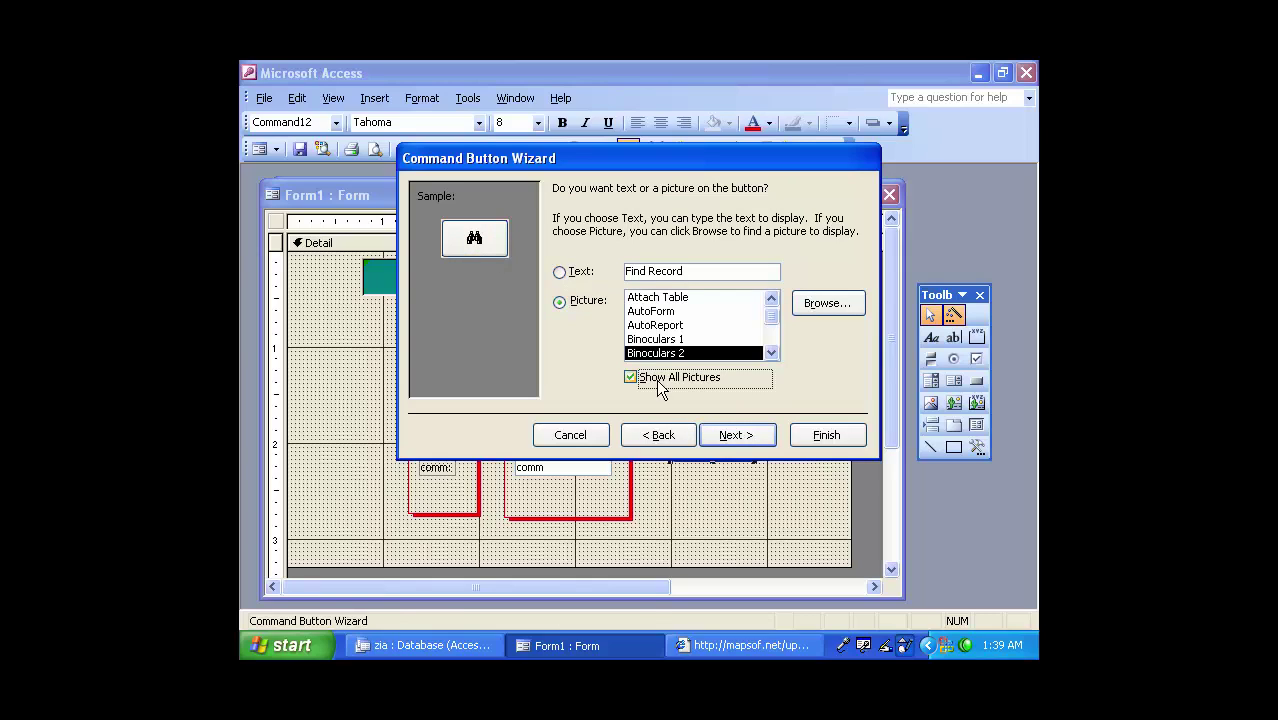
left_click(655, 339)
left_click(656, 325)
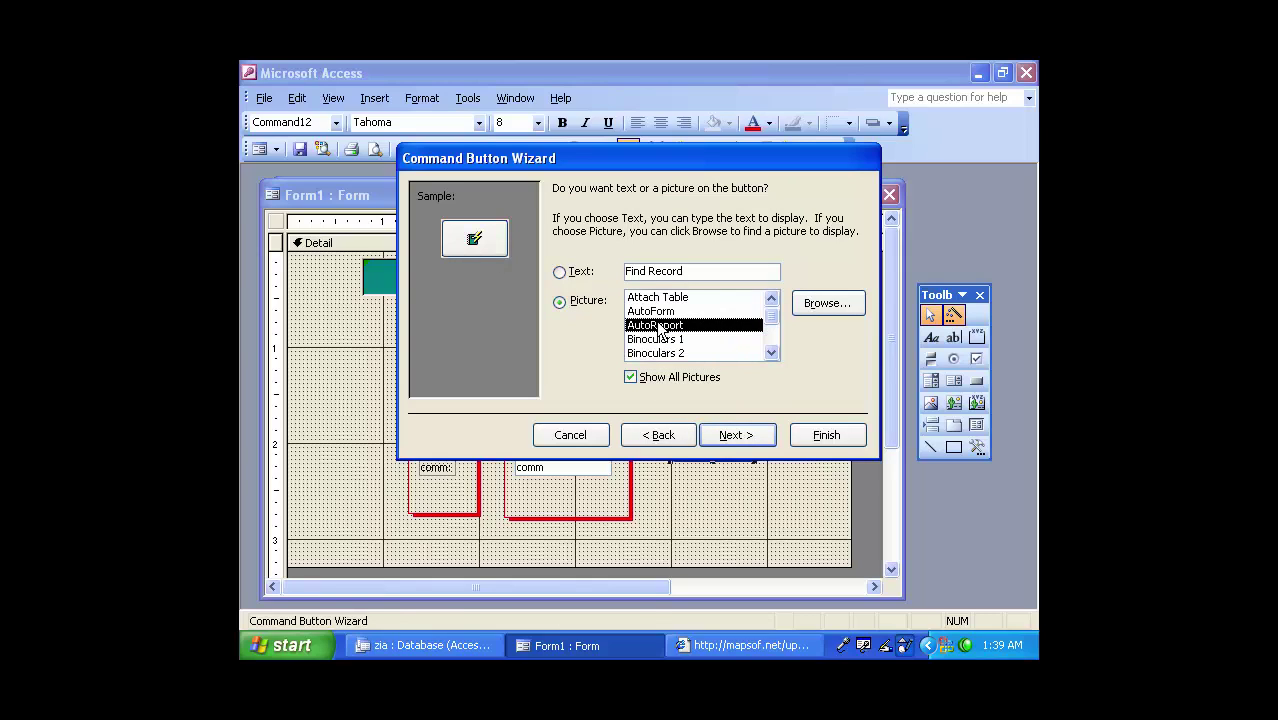
left_click(645, 340)
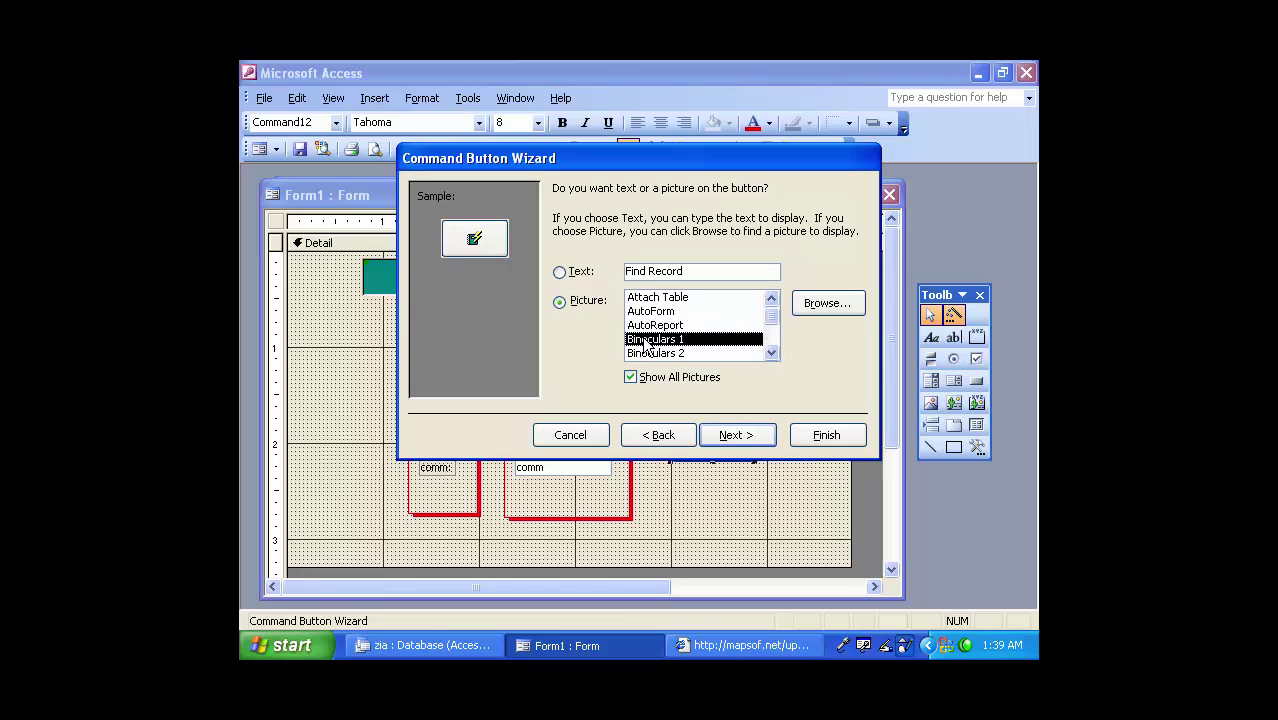
left_click(752, 445)
left_click(822, 436)
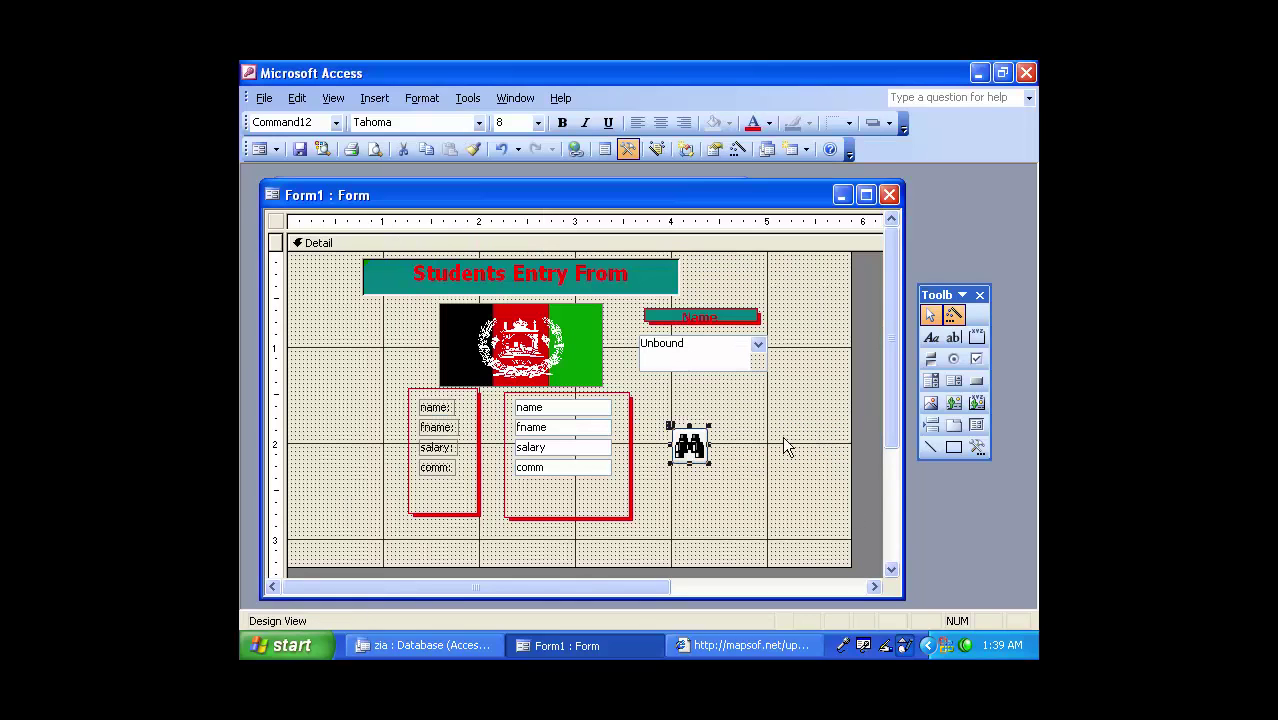
left_click_drag(710, 443, 745, 443)
left_click(768, 479)
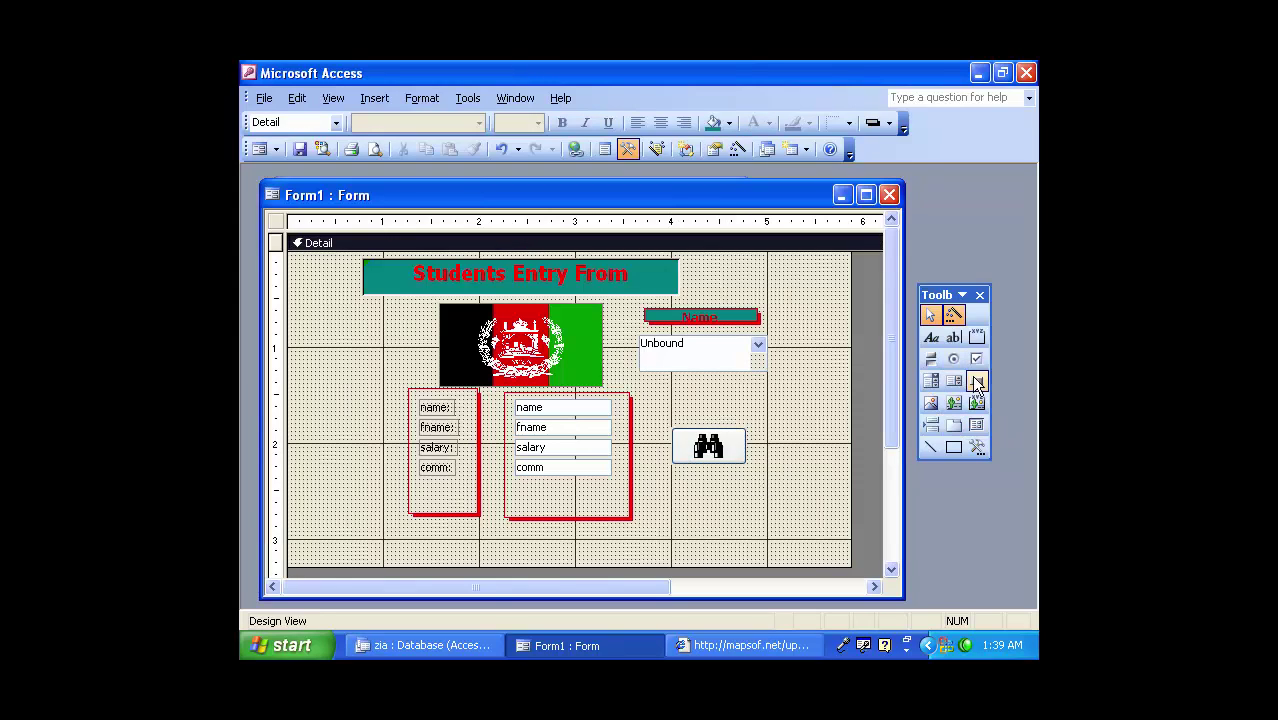
Add a label about 1.2 inches wide just above the binoculars button with the caption Find Button.
left_click(866, 395)
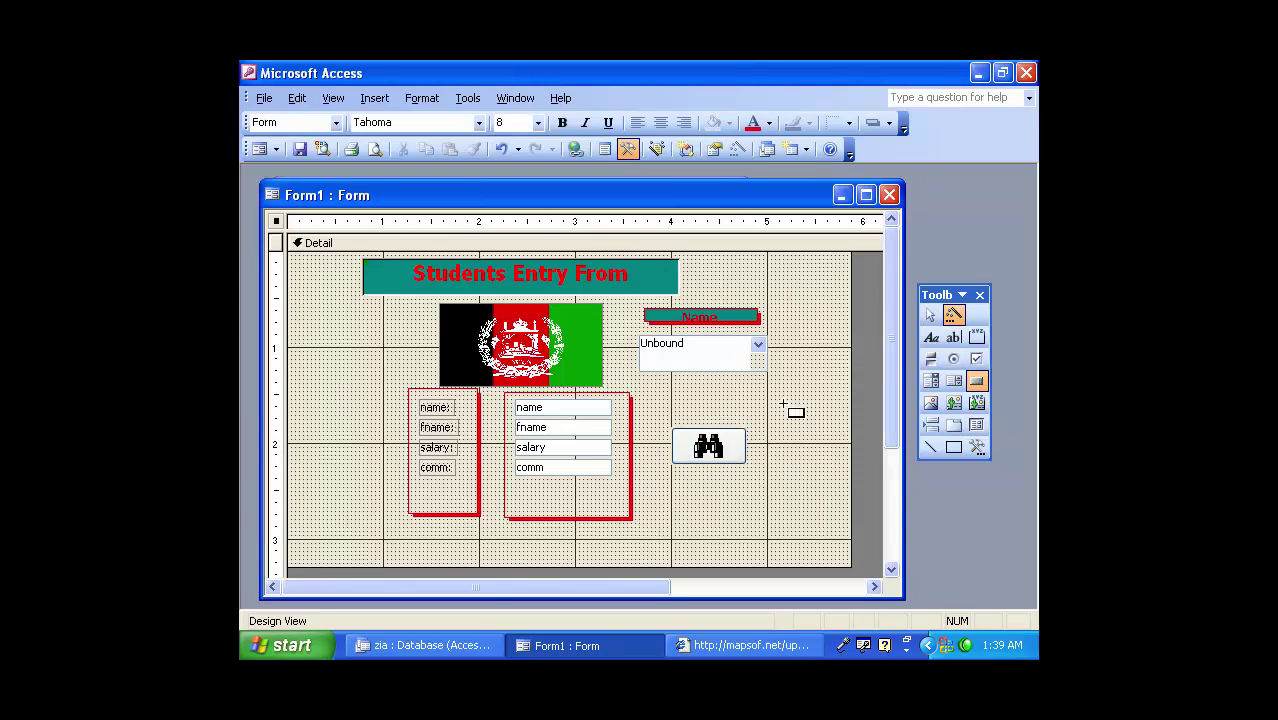
left_click(930, 337)
left_click_drag(664, 407, 783, 420)
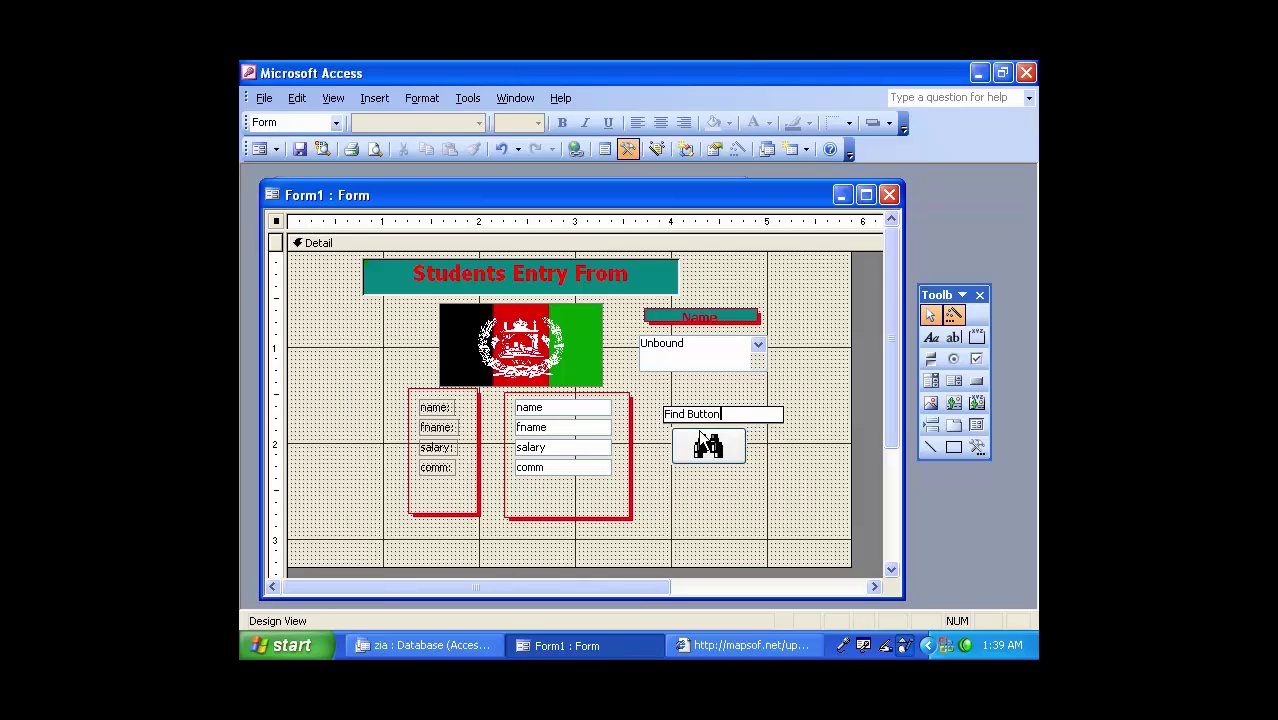
key("Return")
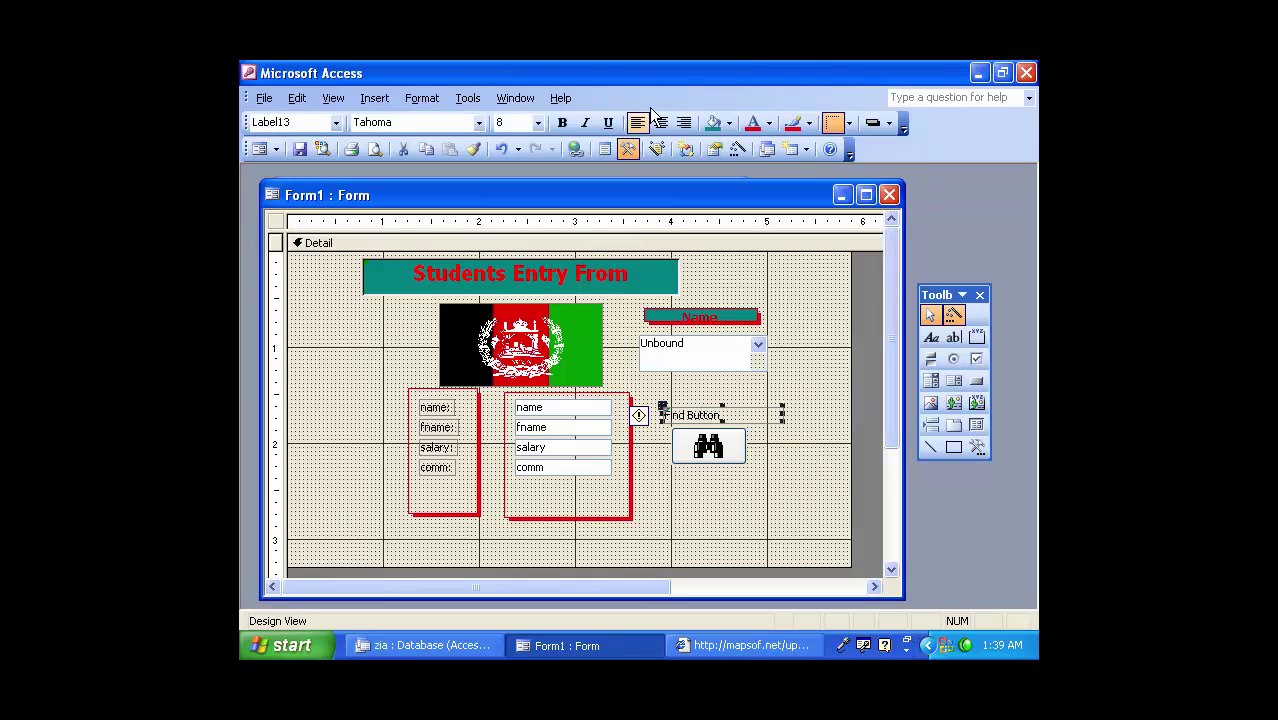
Format the Find Button label as centred and bold, with red text, a red border and a shadowed effect.
left_click(660, 122)
left_click(562, 122)
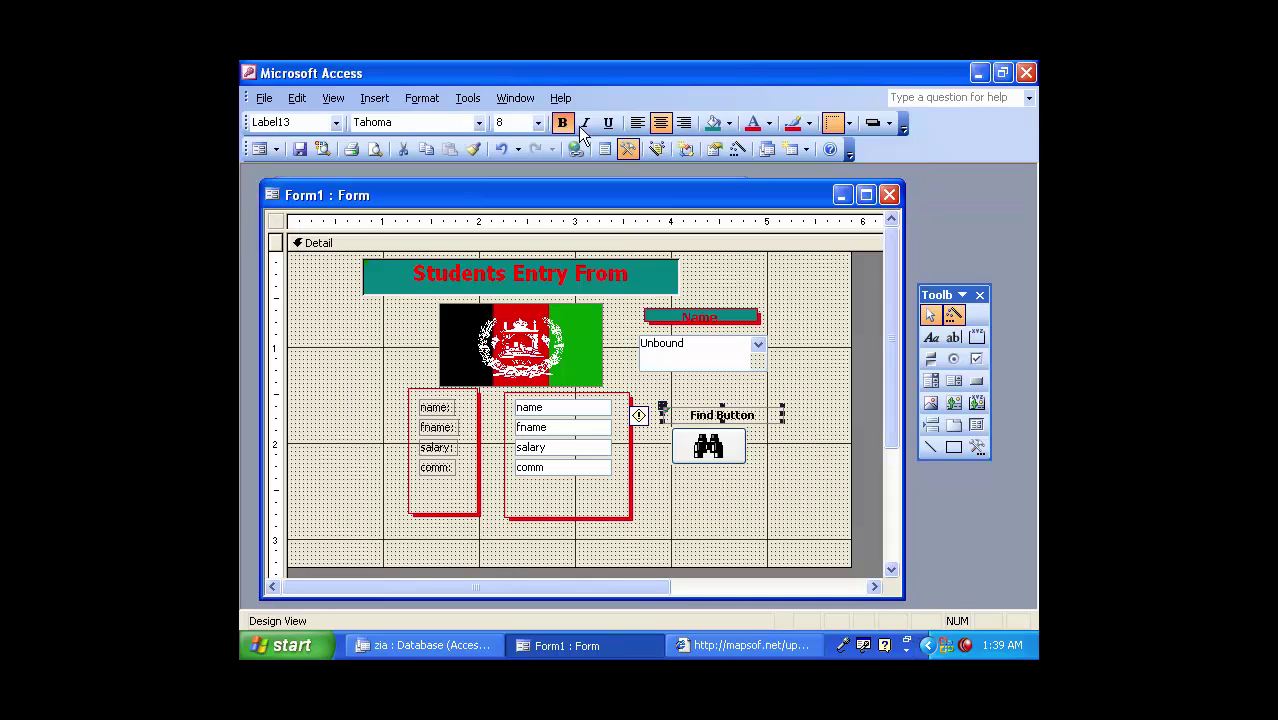
left_click(793, 122)
left_click(753, 122)
left_click(873, 122)
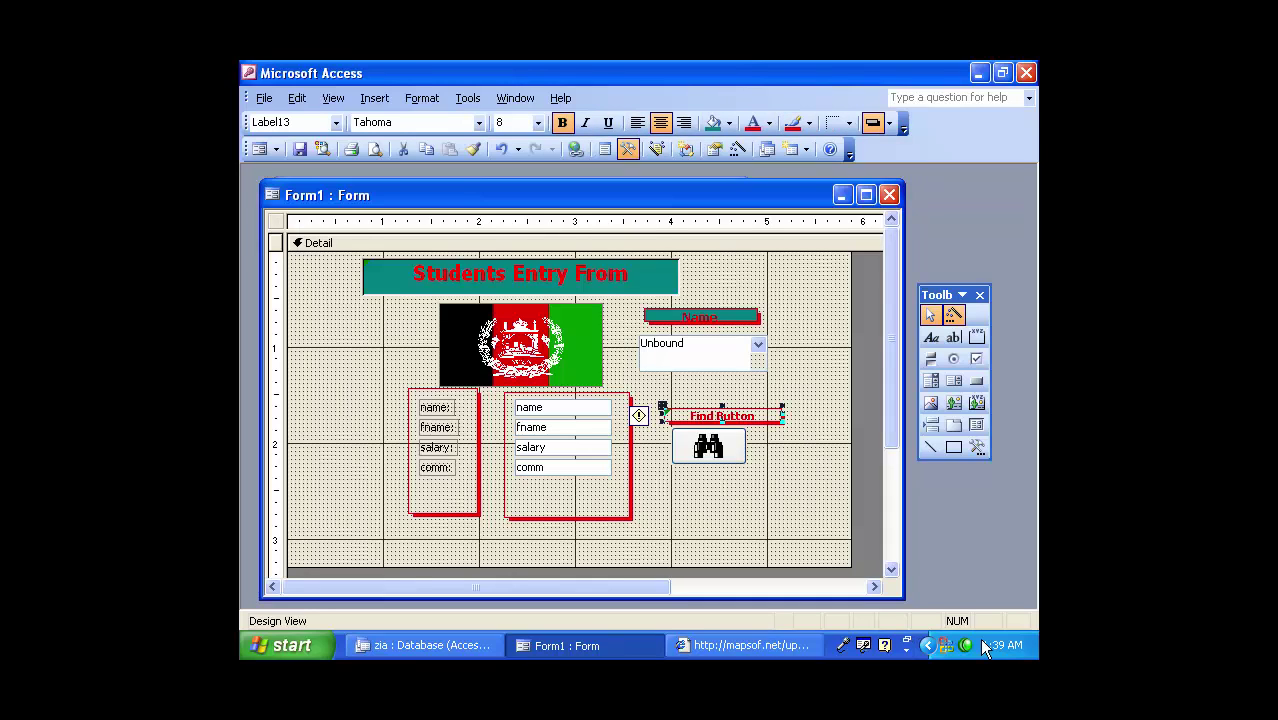
right_click(966, 648)
left_click(920, 528)
In Form view, use the binoculars button to search the name field for afghanistan.
left_click(260, 149)
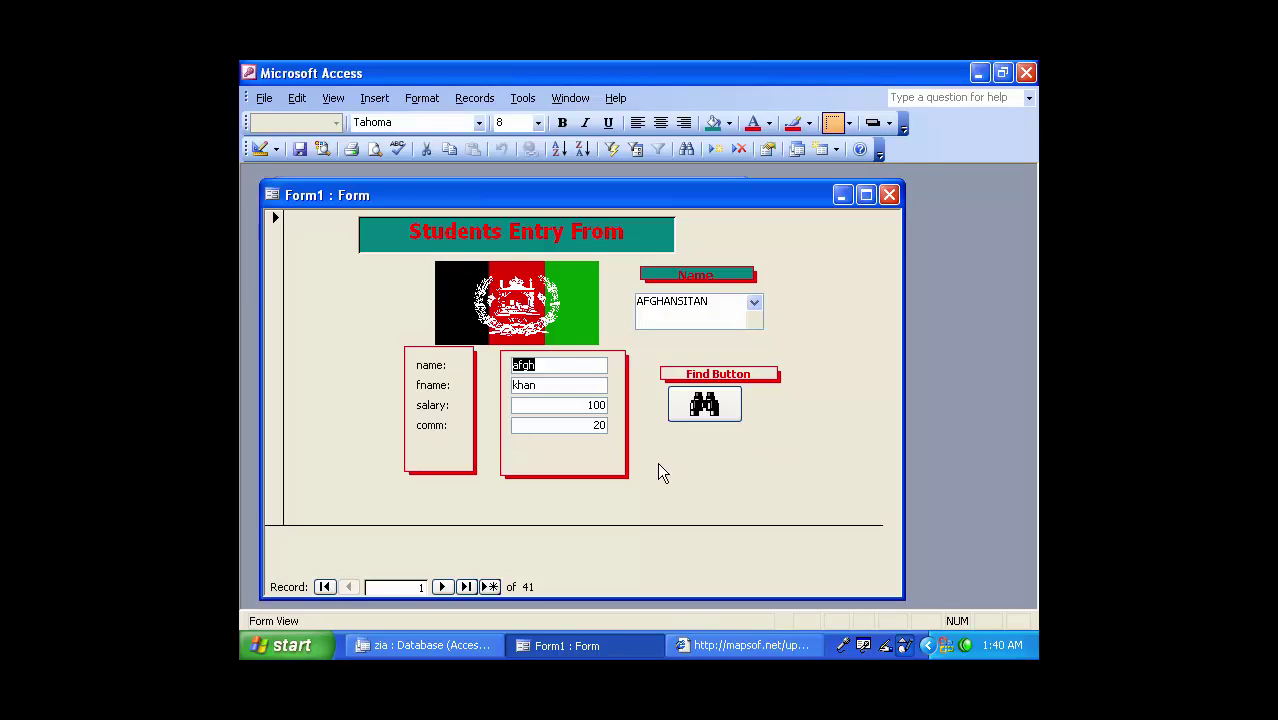
left_click(700, 405)
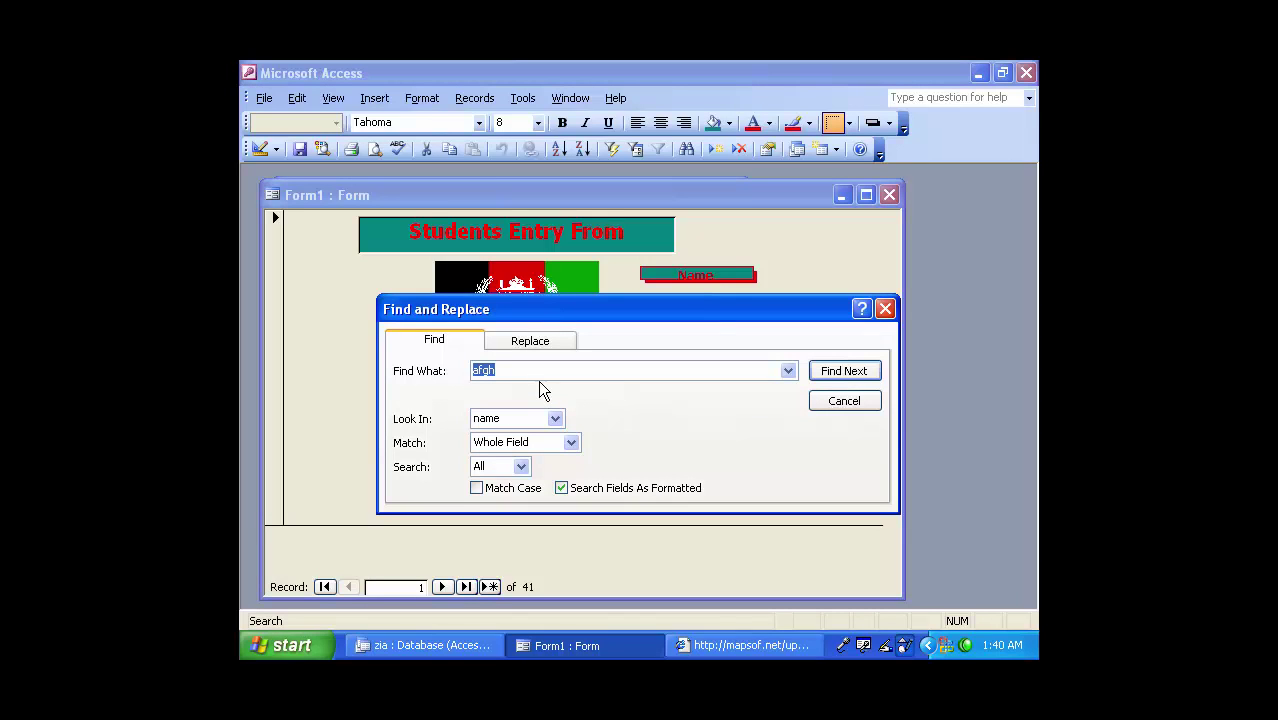
type("afghanistan")
left_click_drag(578, 306, 749, 287)
left_click(815, 507)
left_click(636, 409)
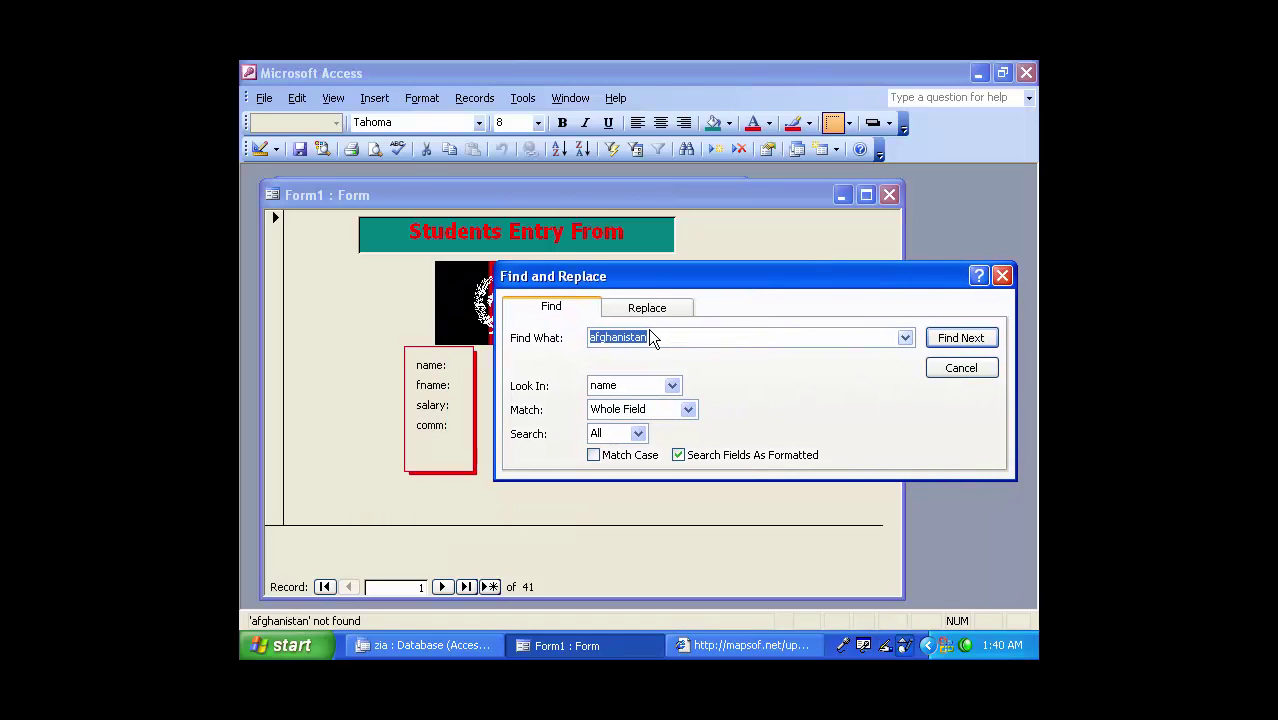
Search the name field for a student's first name with the find dialog moved below the form fields, and close the dialog.
type("zia")
left_click_drag(835, 286, 695, 452)
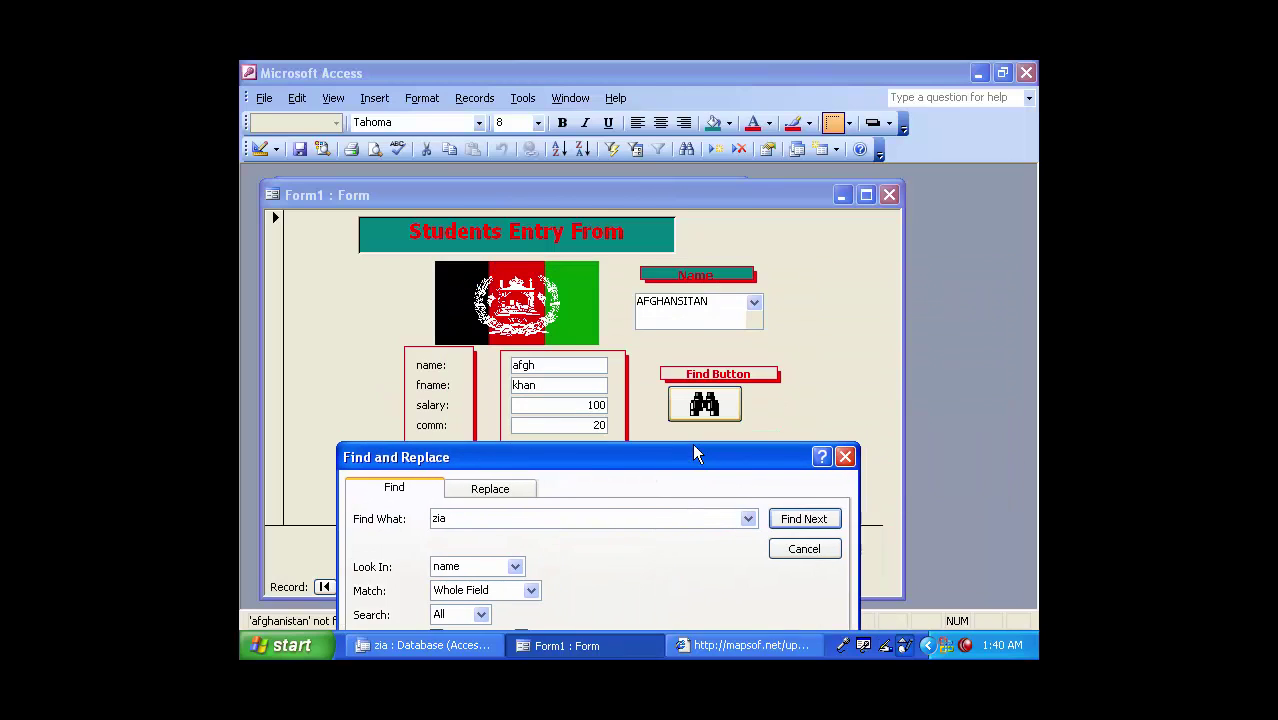
left_click(803, 519)
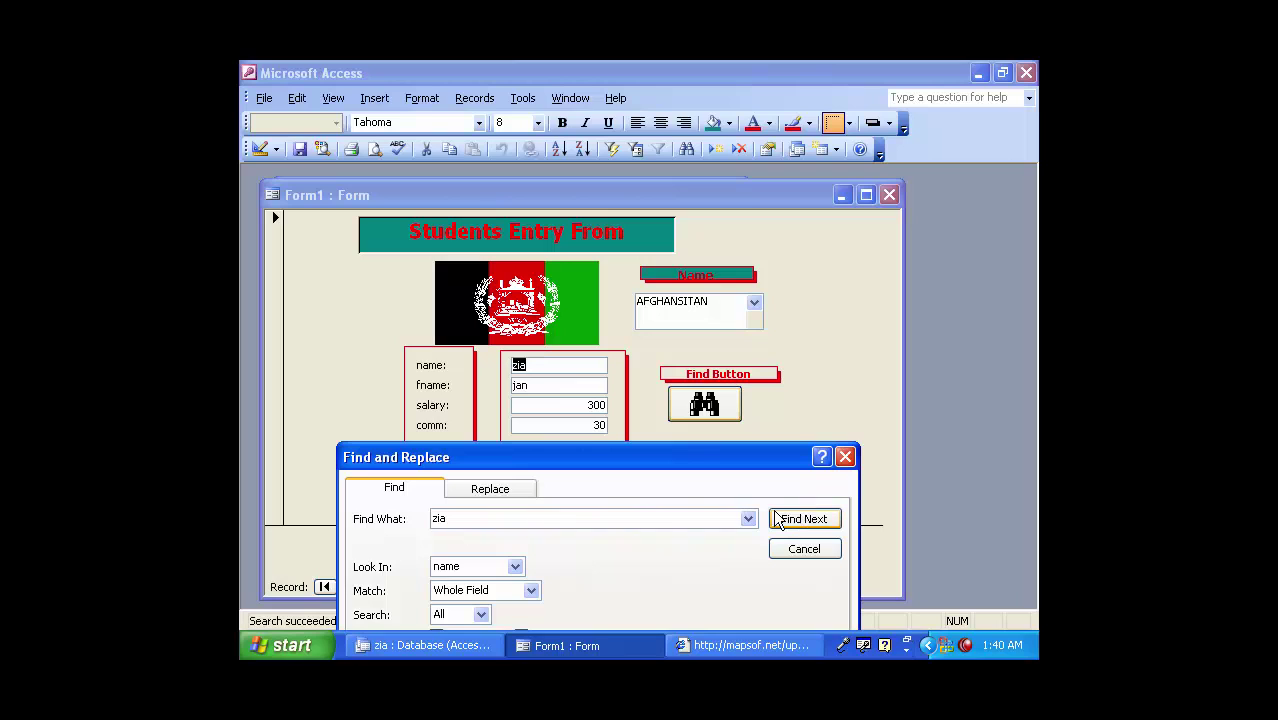
left_click(805, 548)
Return to Design view and add a Go To First Record command button below the binoculars button.
left_click(260, 149)
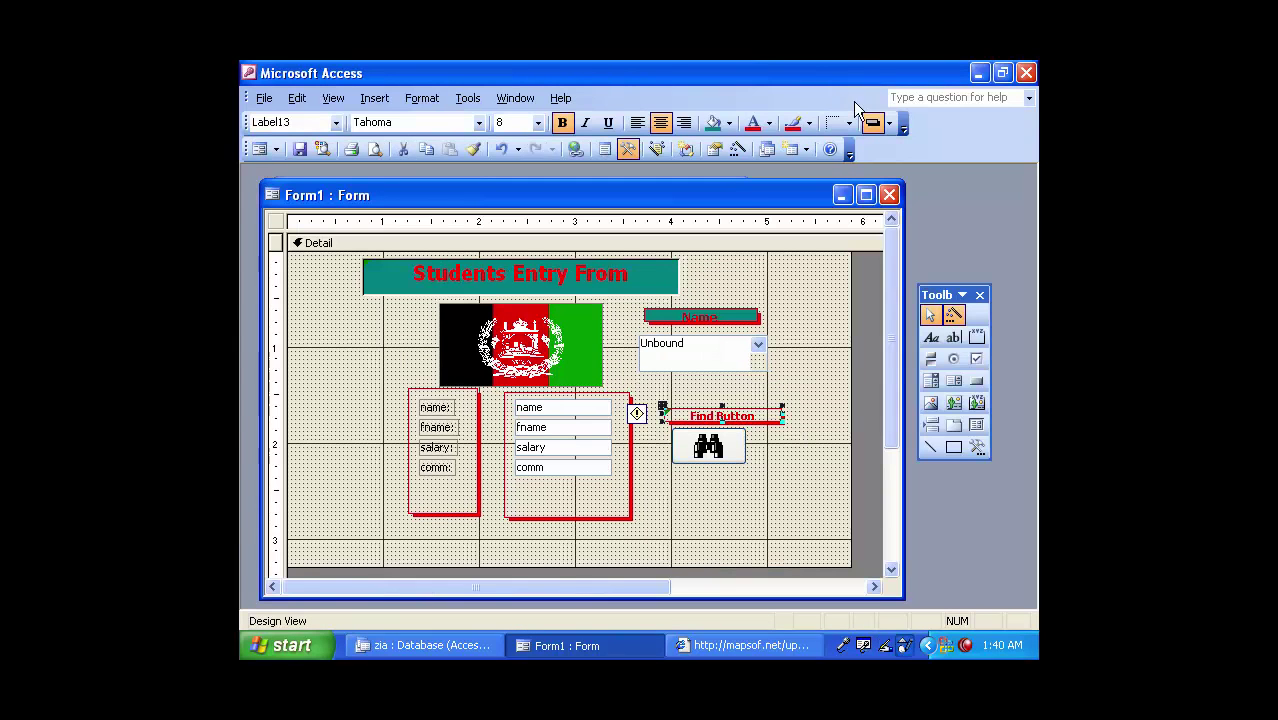
left_click(977, 383)
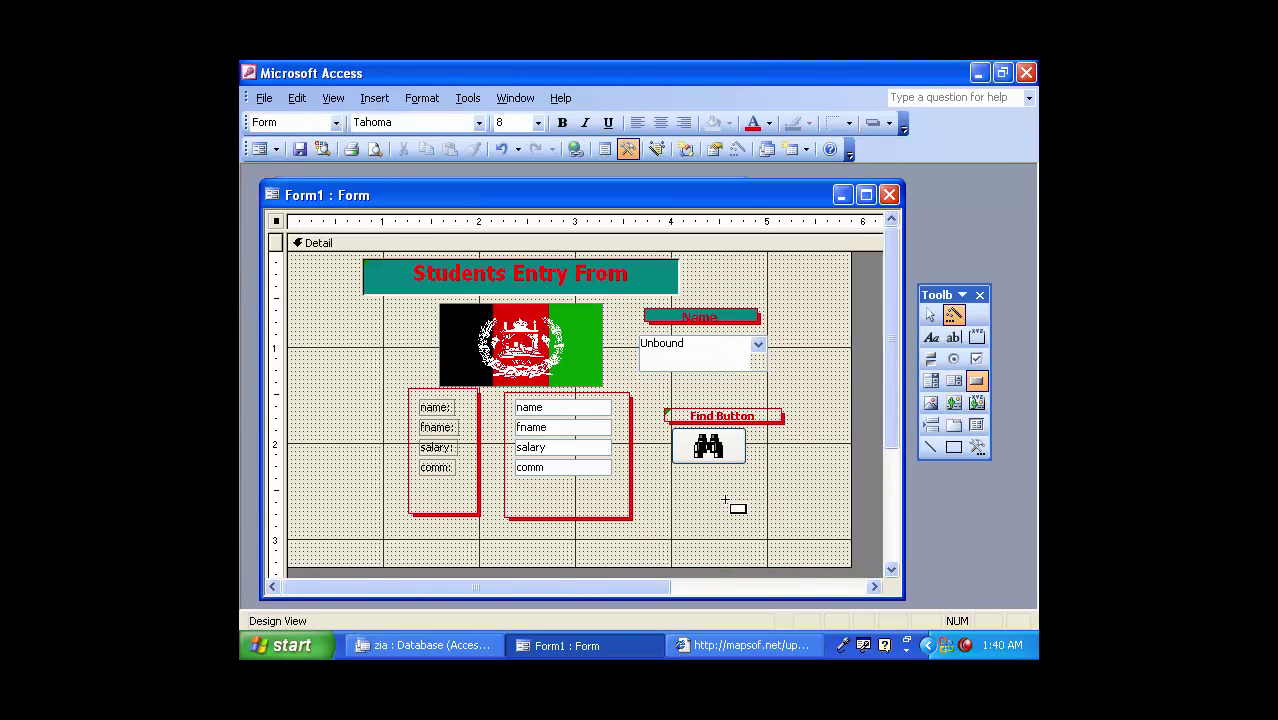
left_click_drag(687, 484, 762, 510)
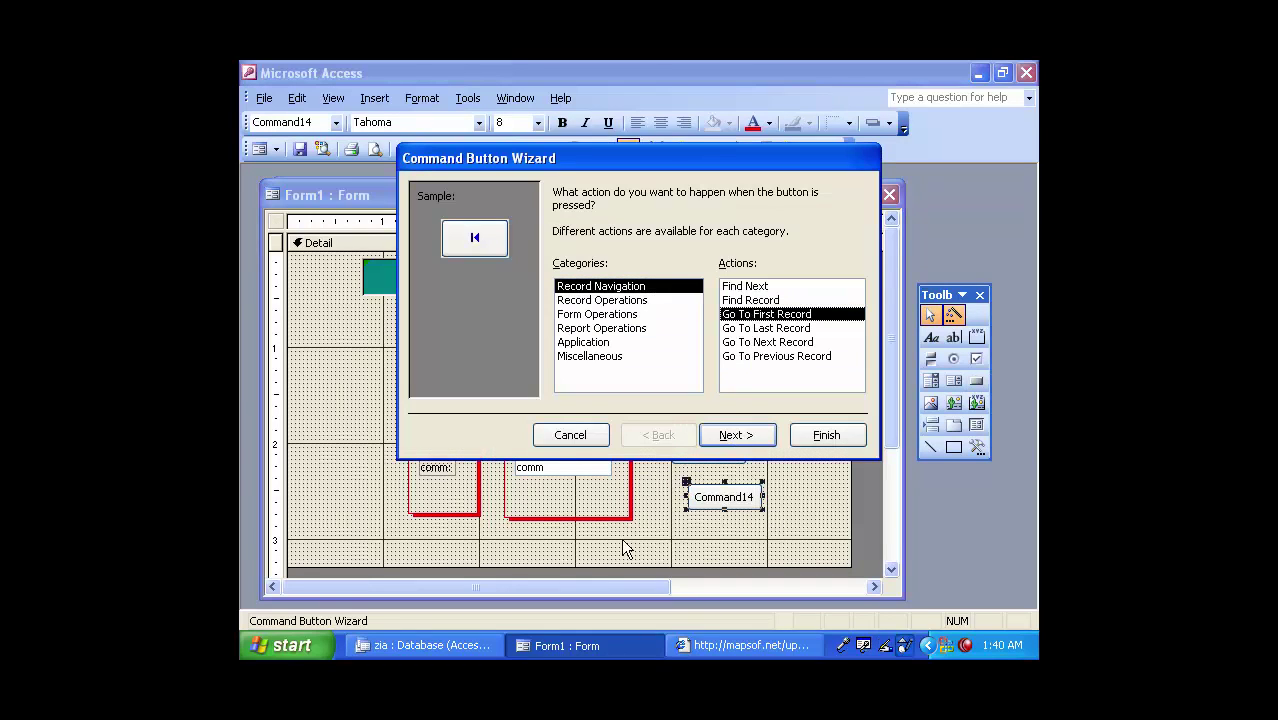
left_click(747, 437)
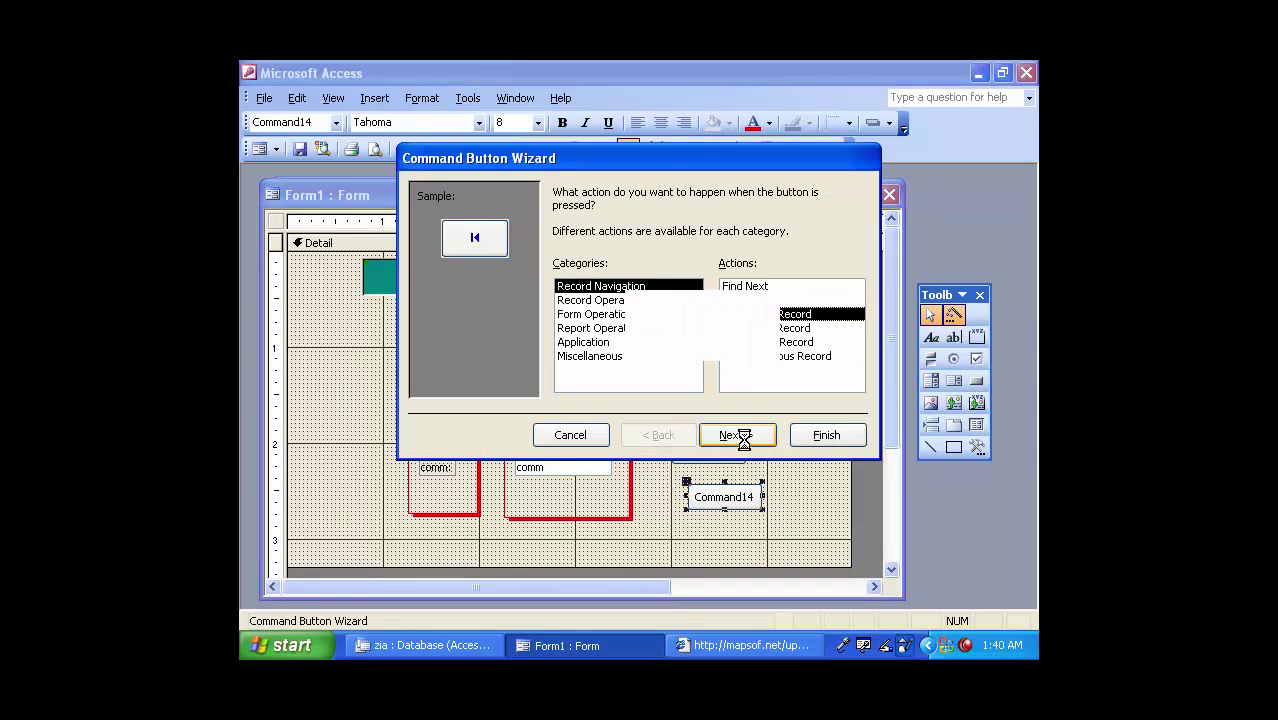
left_click(824, 436)
Add a Go To Last Record command button with the Go To Last 2 picture beside the first-record button.
left_click(977, 380)
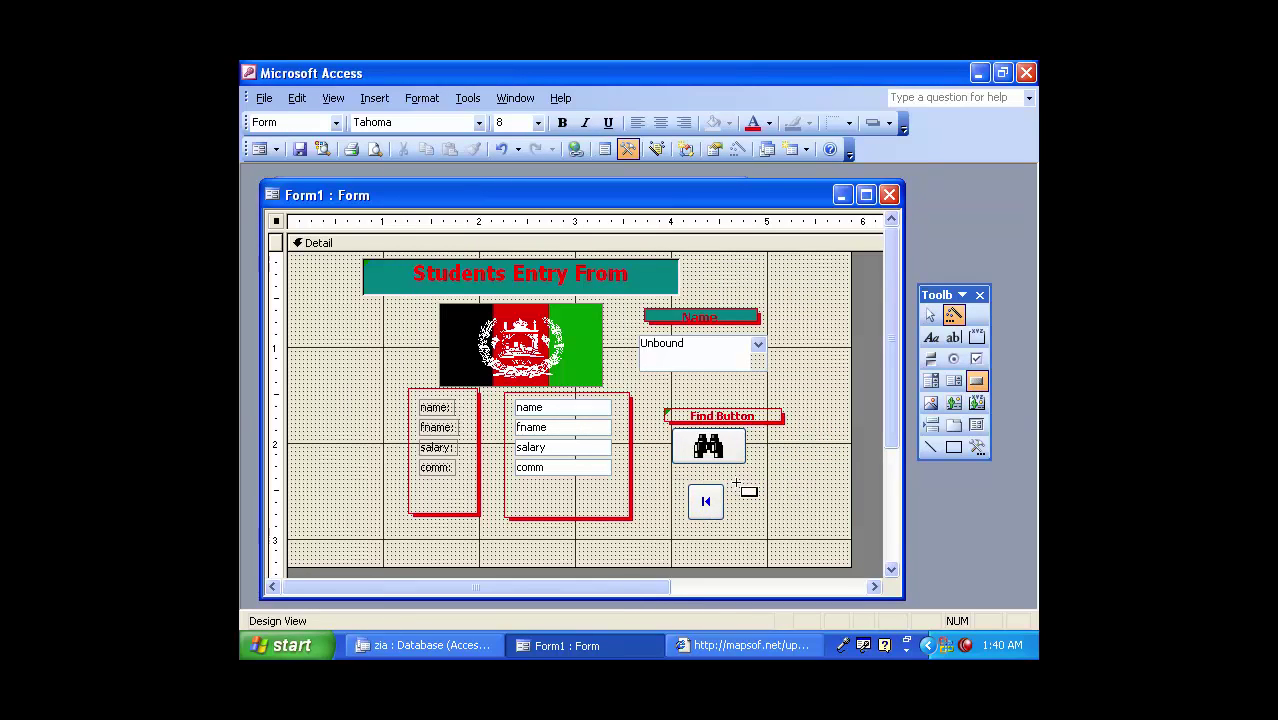
left_click_drag(736, 483, 802, 526)
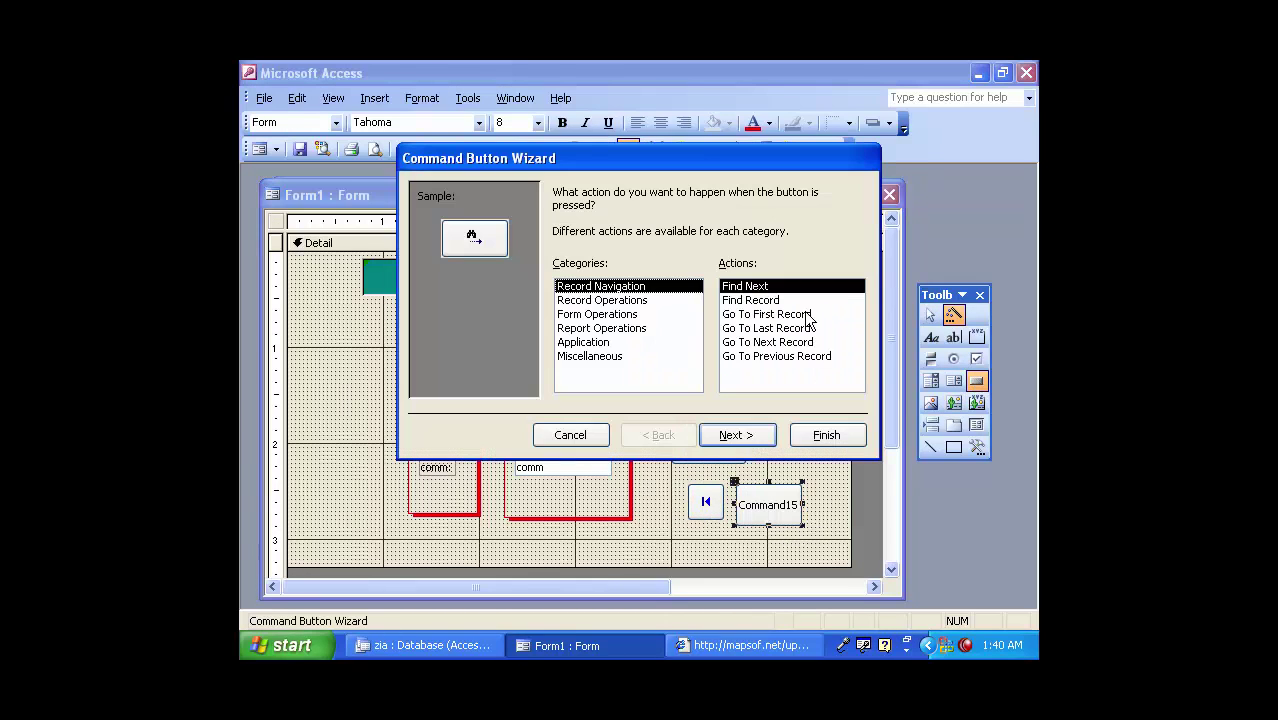
left_click(788, 330)
left_click(736, 435)
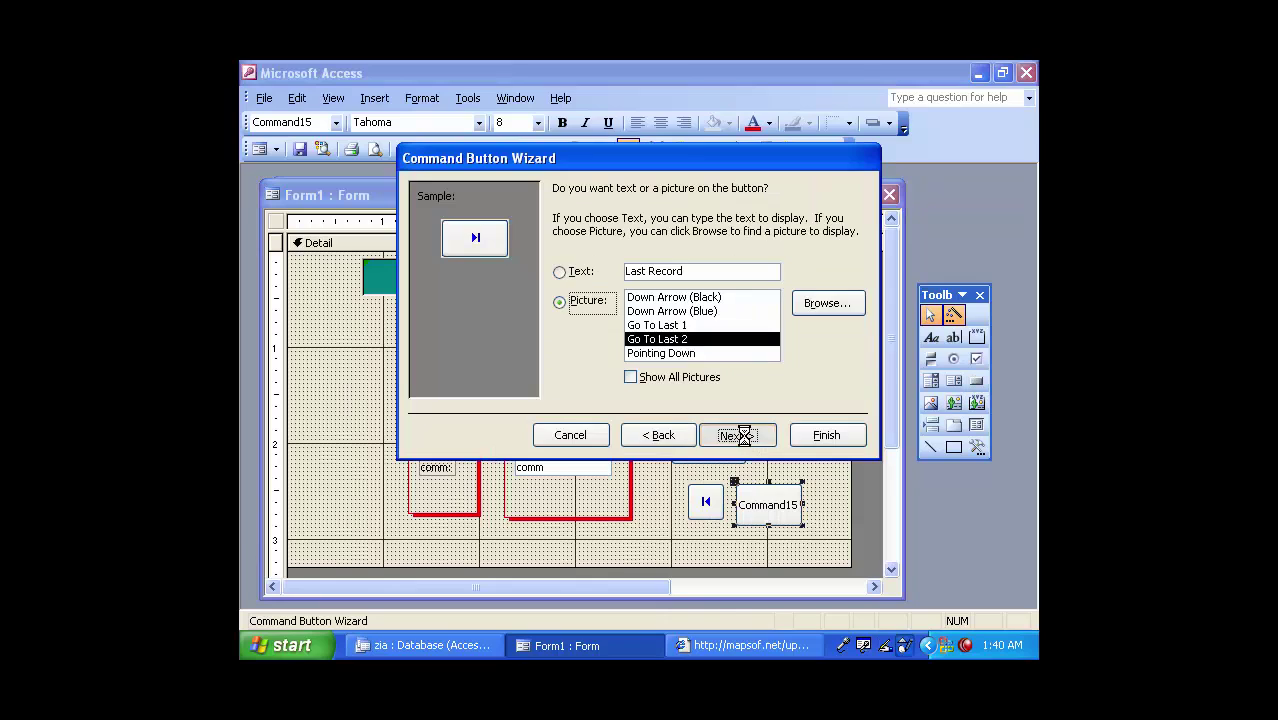
left_click(736, 435)
left_click(826, 435)
Add a Go To Next Record command button with the Go To Next 3 picture below the first-record button.
left_click(977, 380)
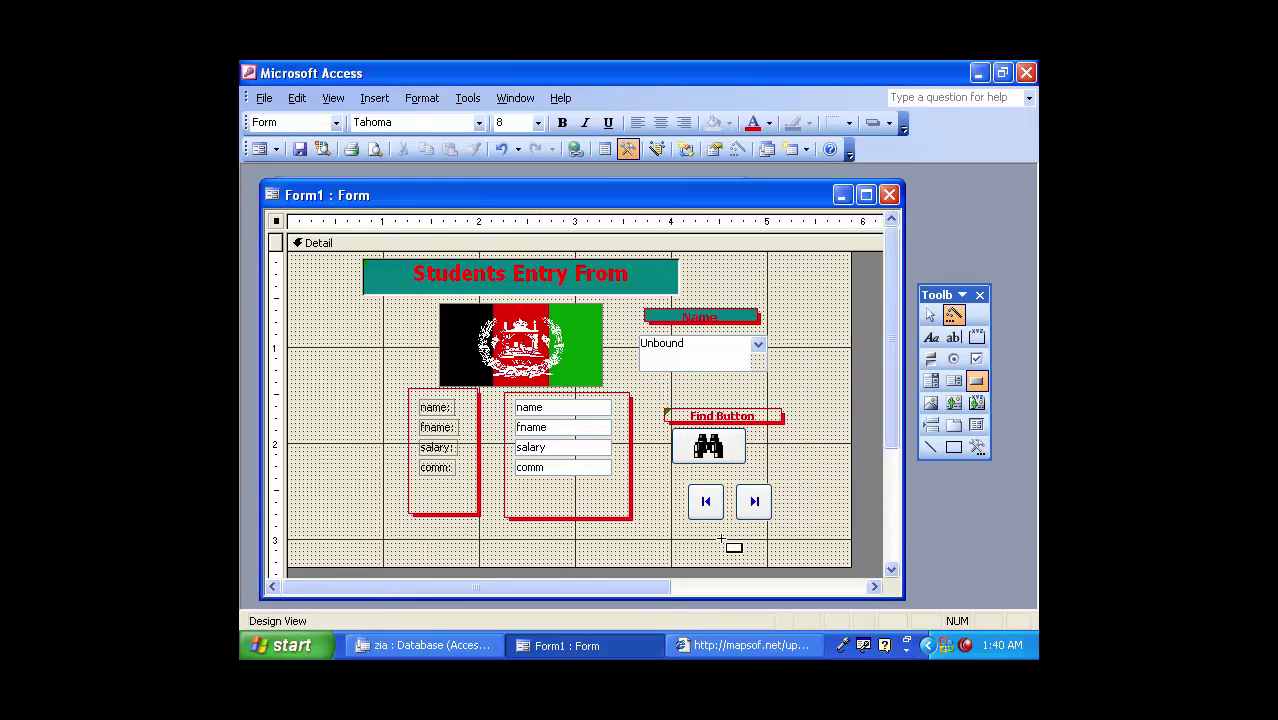
left_click_drag(691, 527, 740, 562)
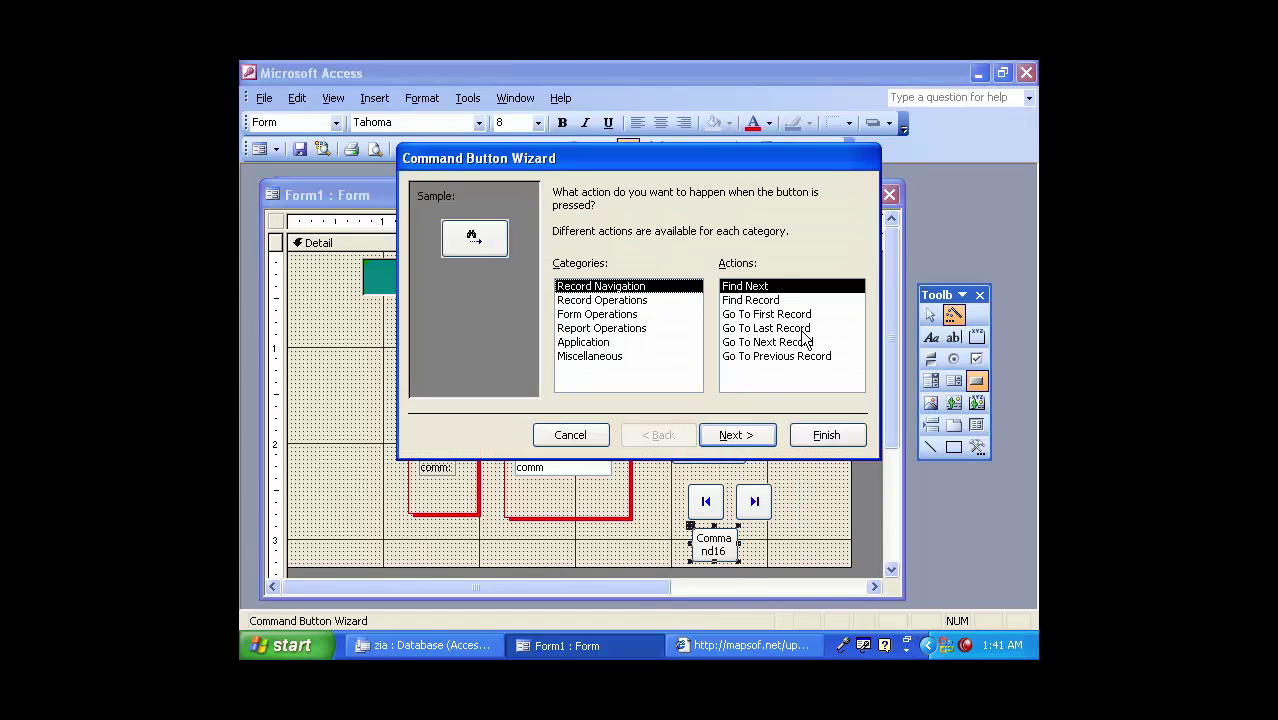
left_click(765, 342)
left_click(757, 435)
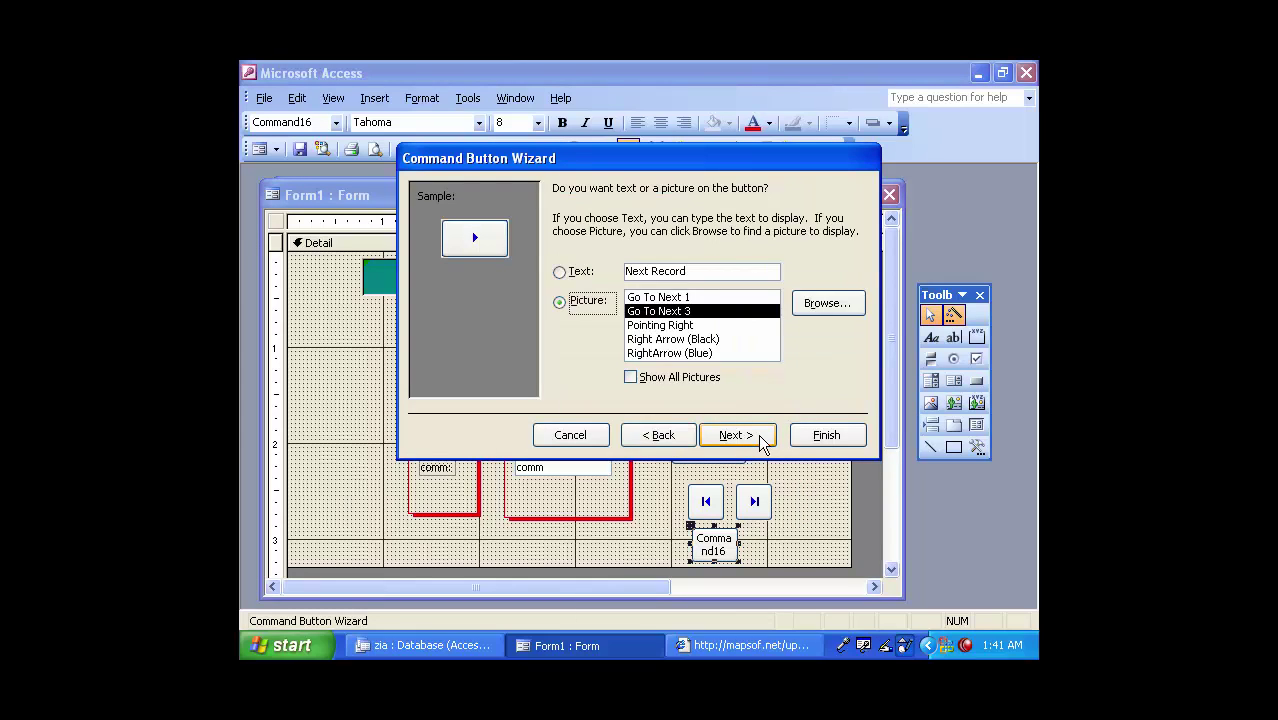
left_click(760, 436)
left_click(826, 435)
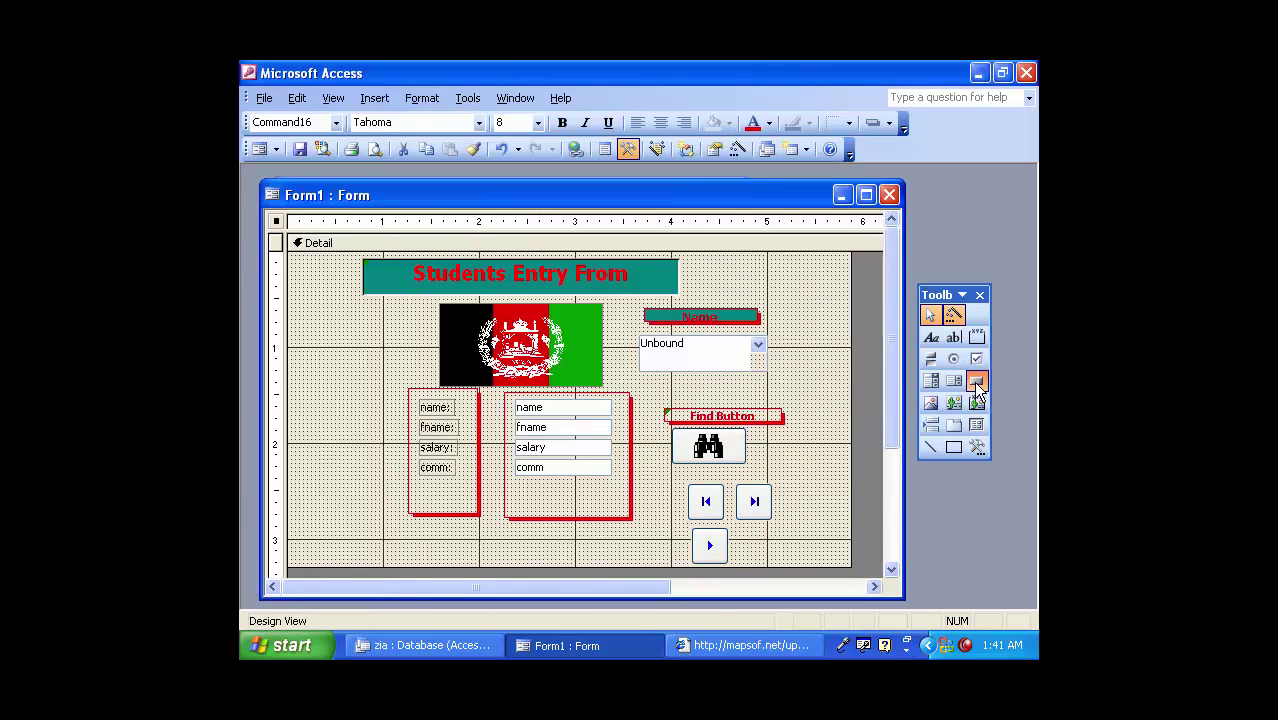
Add a Go To Previous Record command button with its default picture below the last-record button.
left_click(977, 380)
left_click_drag(743, 527, 791, 565)
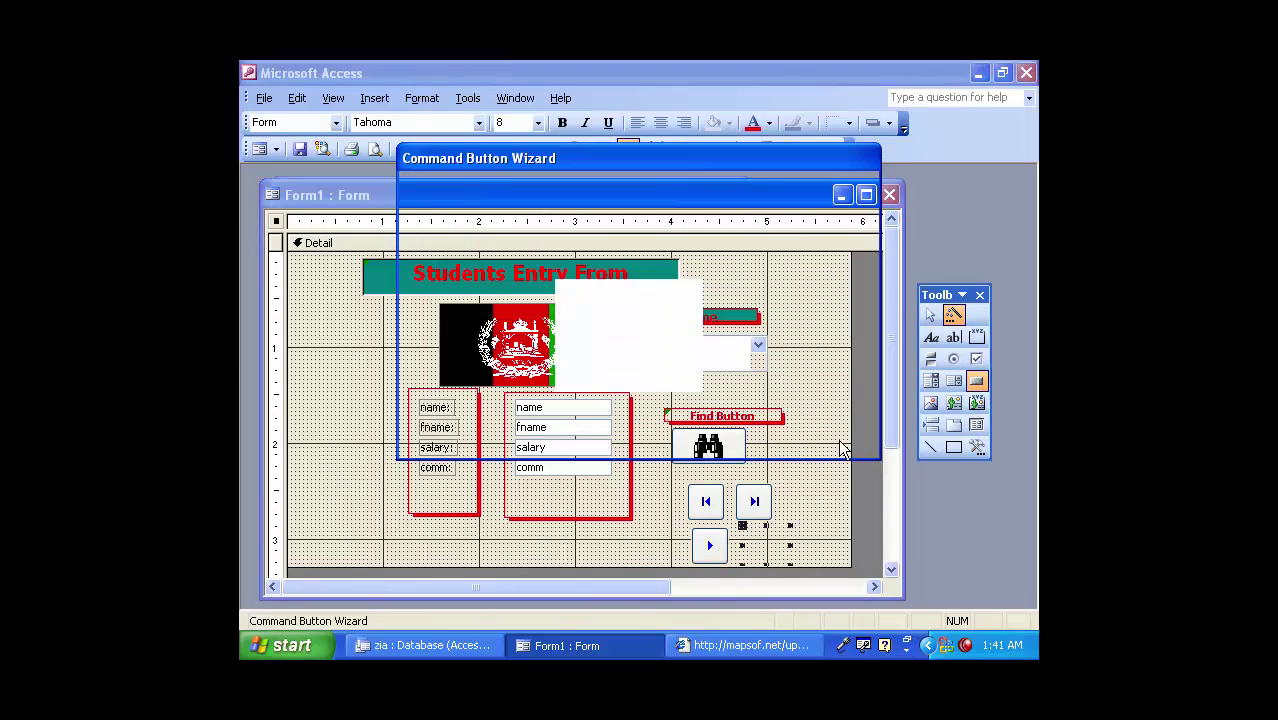
left_click(800, 345)
left_click(805, 356)
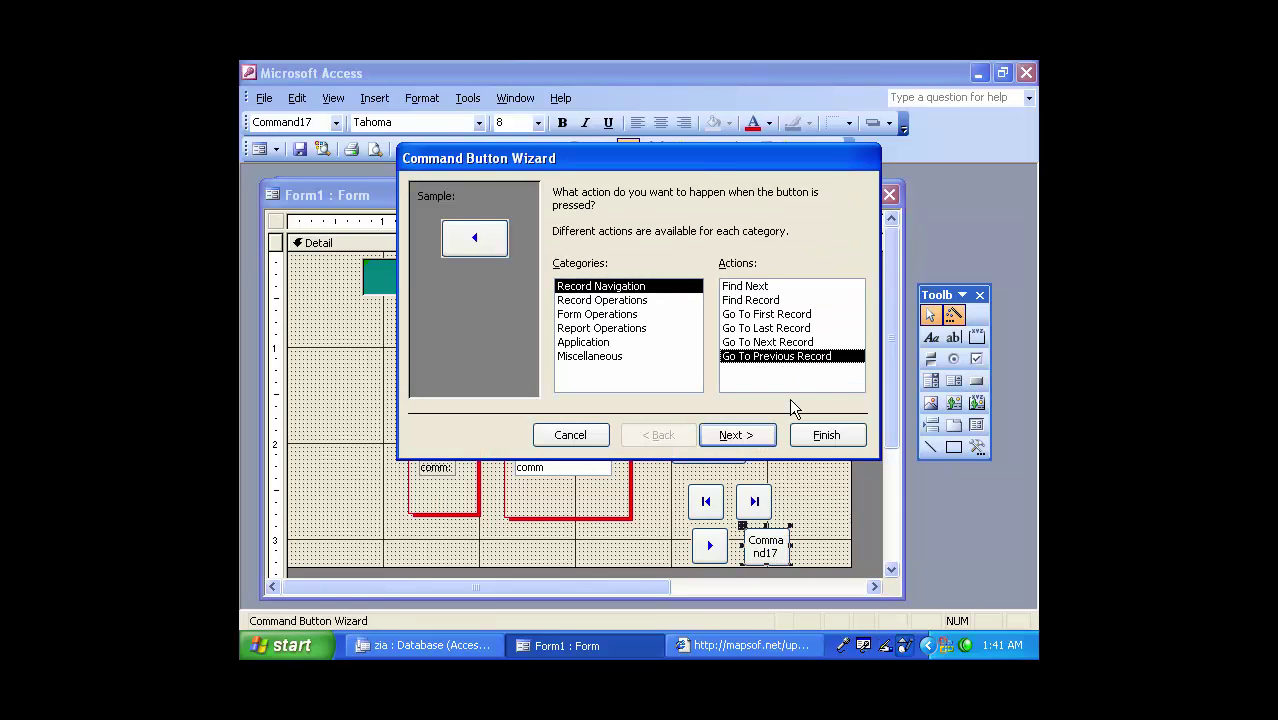
left_click(742, 437)
left_click(738, 436)
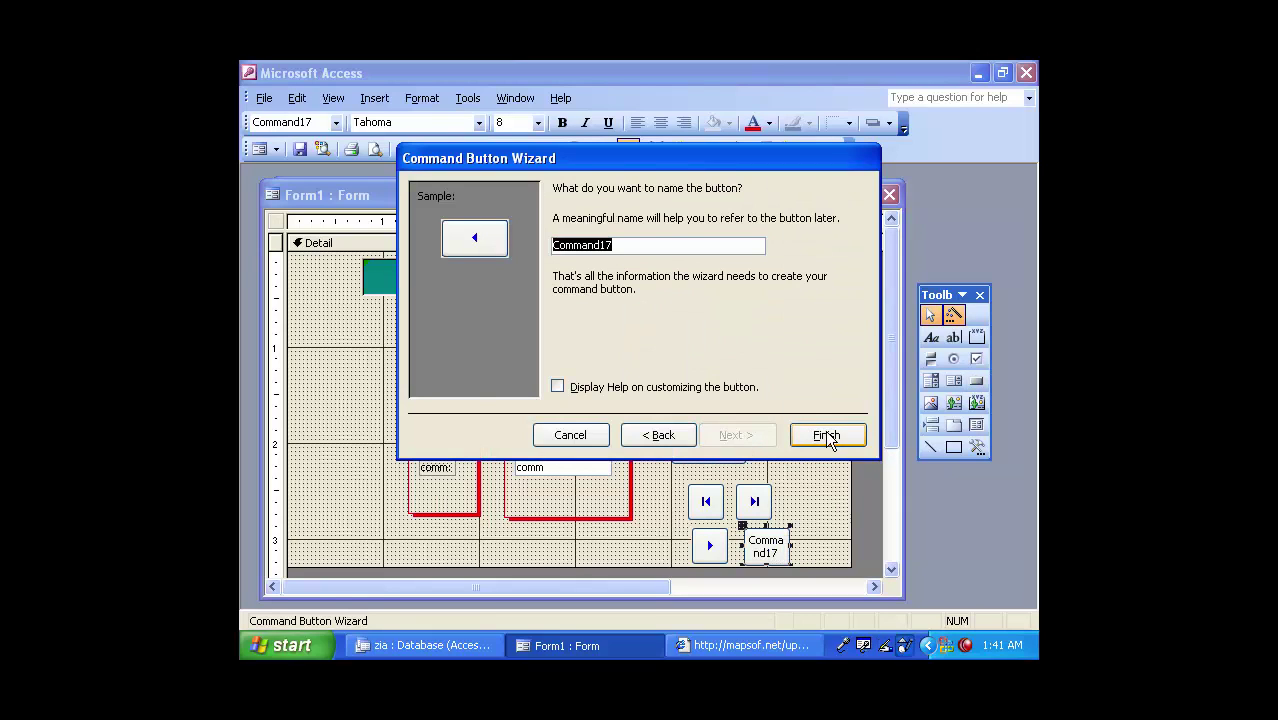
left_click(826, 437)
left_click(379, 340)
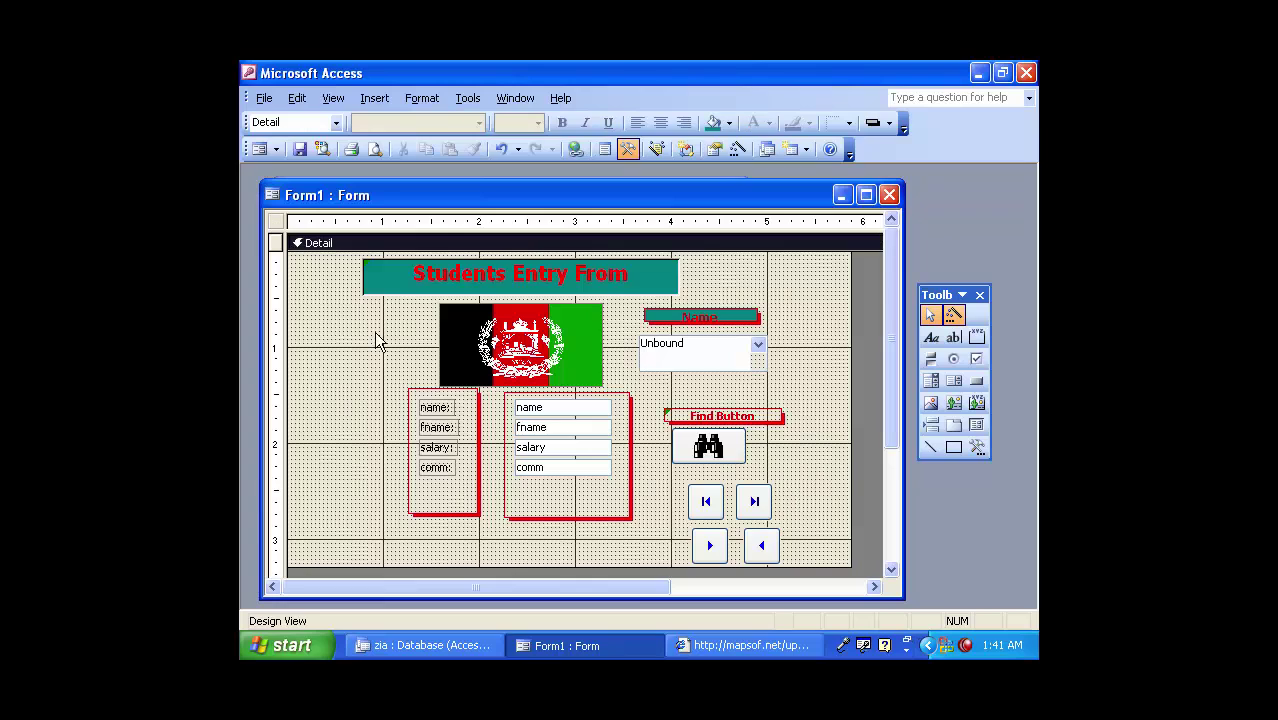
In Form view, test the last-record and first-record buttons, then move forward through several records with the next-record button.
left_click(261, 149)
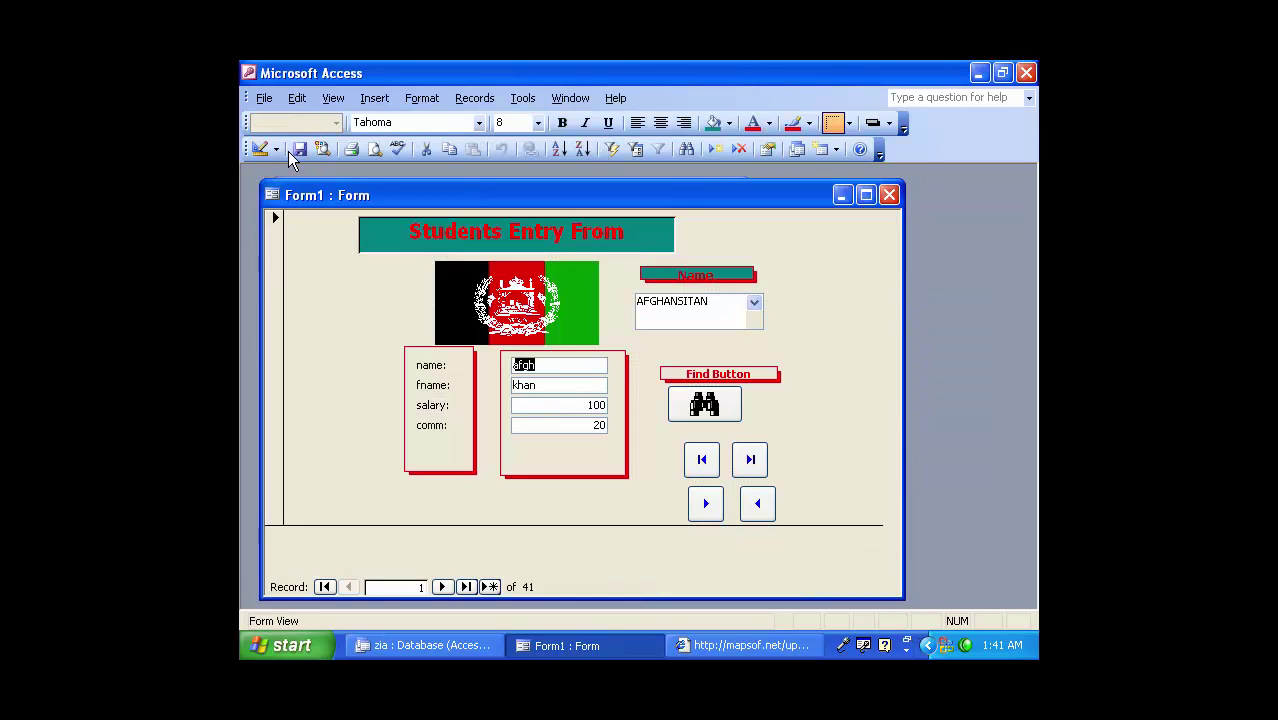
left_click(748, 462)
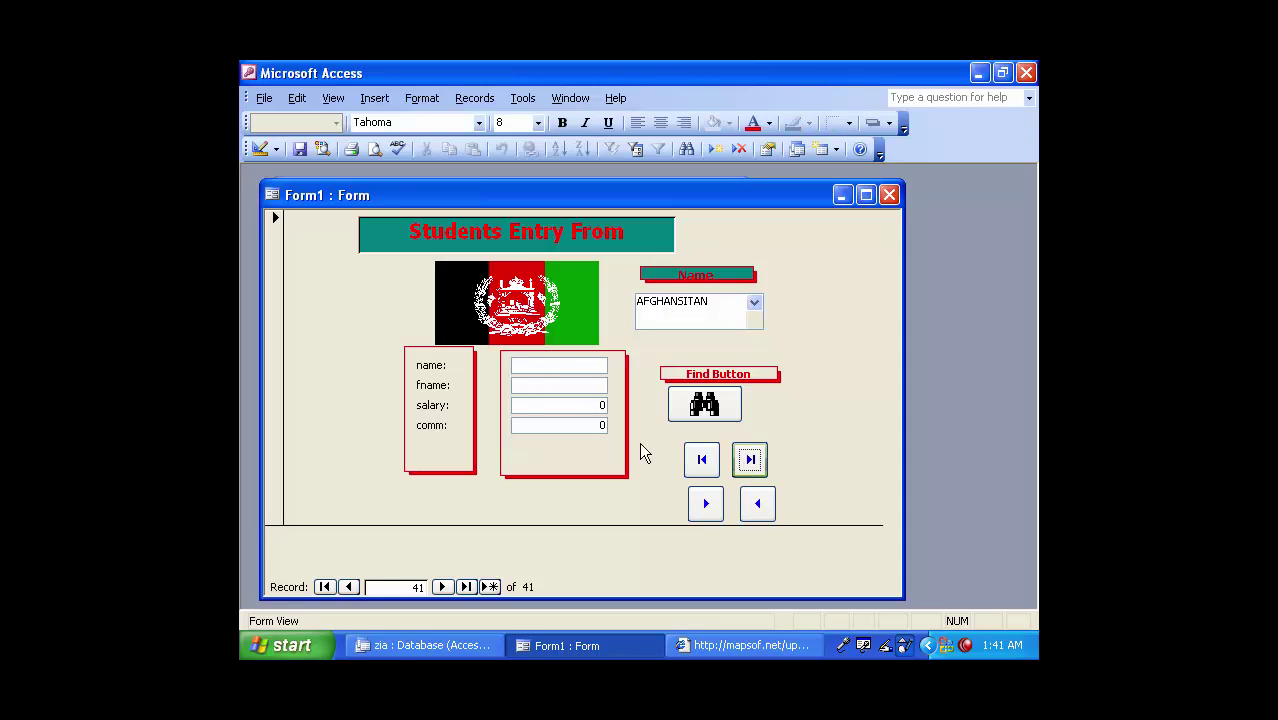
left_click(702, 462)
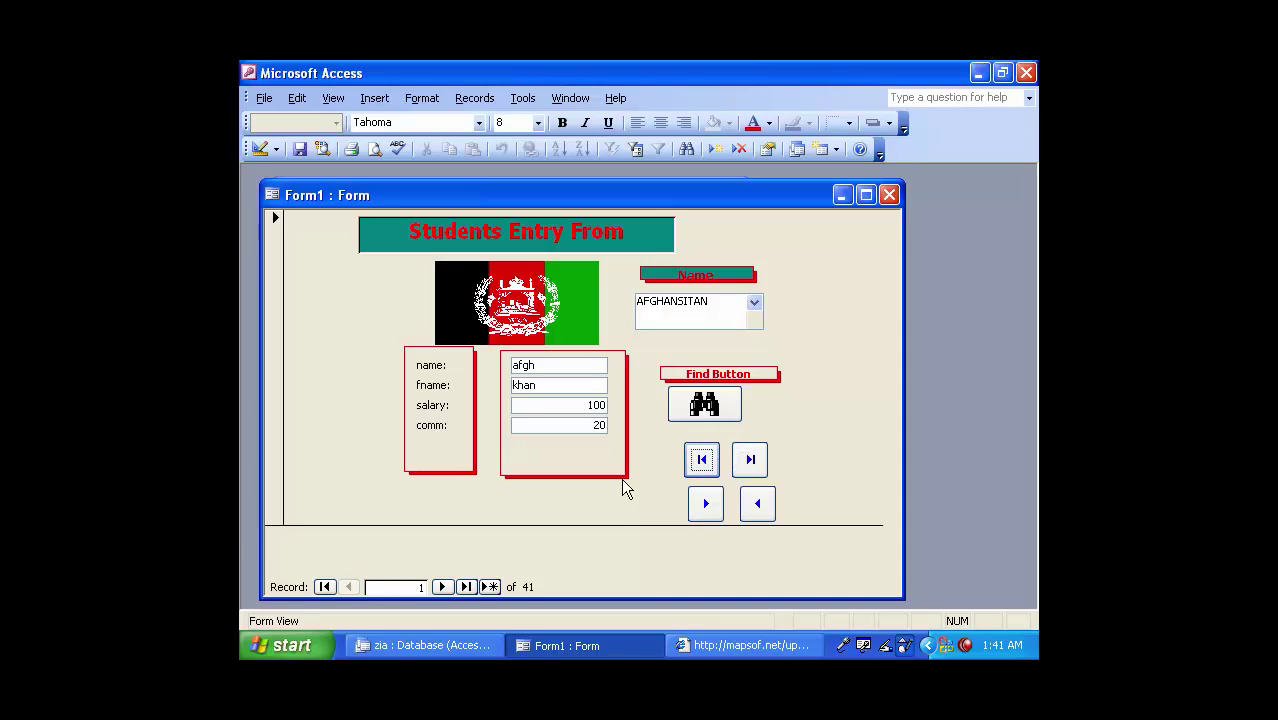
left_click(705, 506)
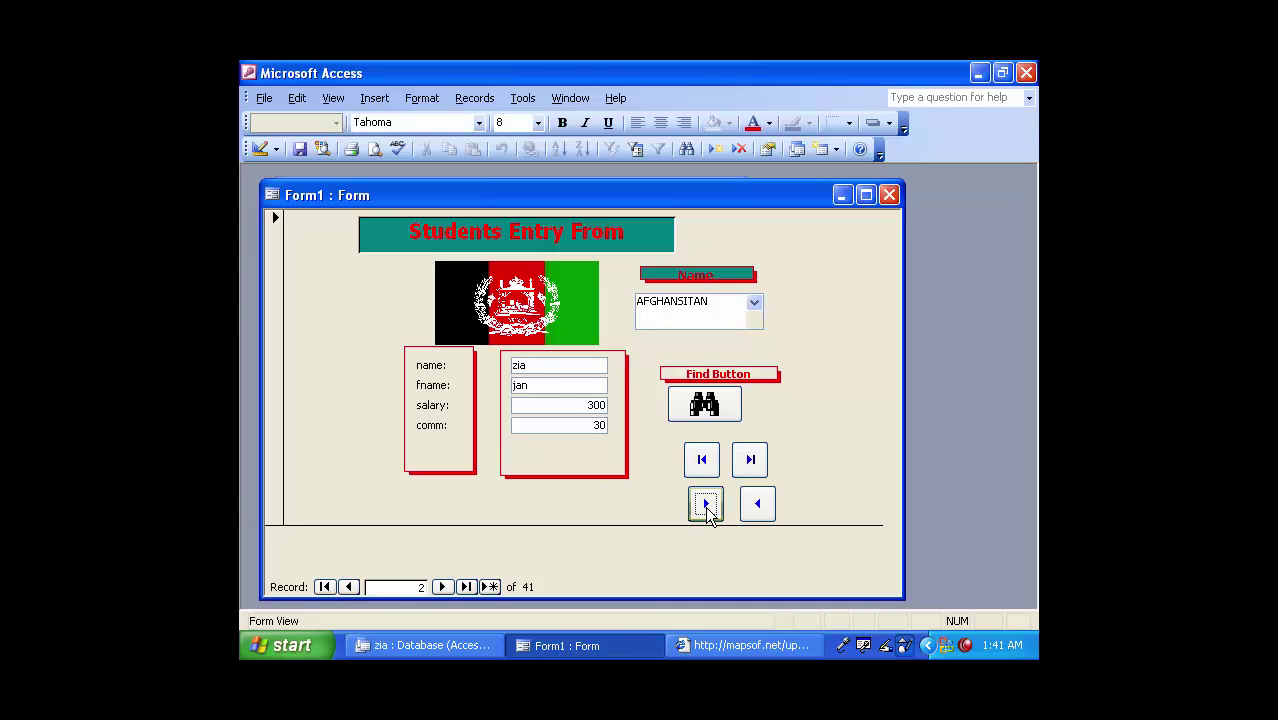
left_click(705, 505)
left_click(705, 505)
left_click(705, 505)
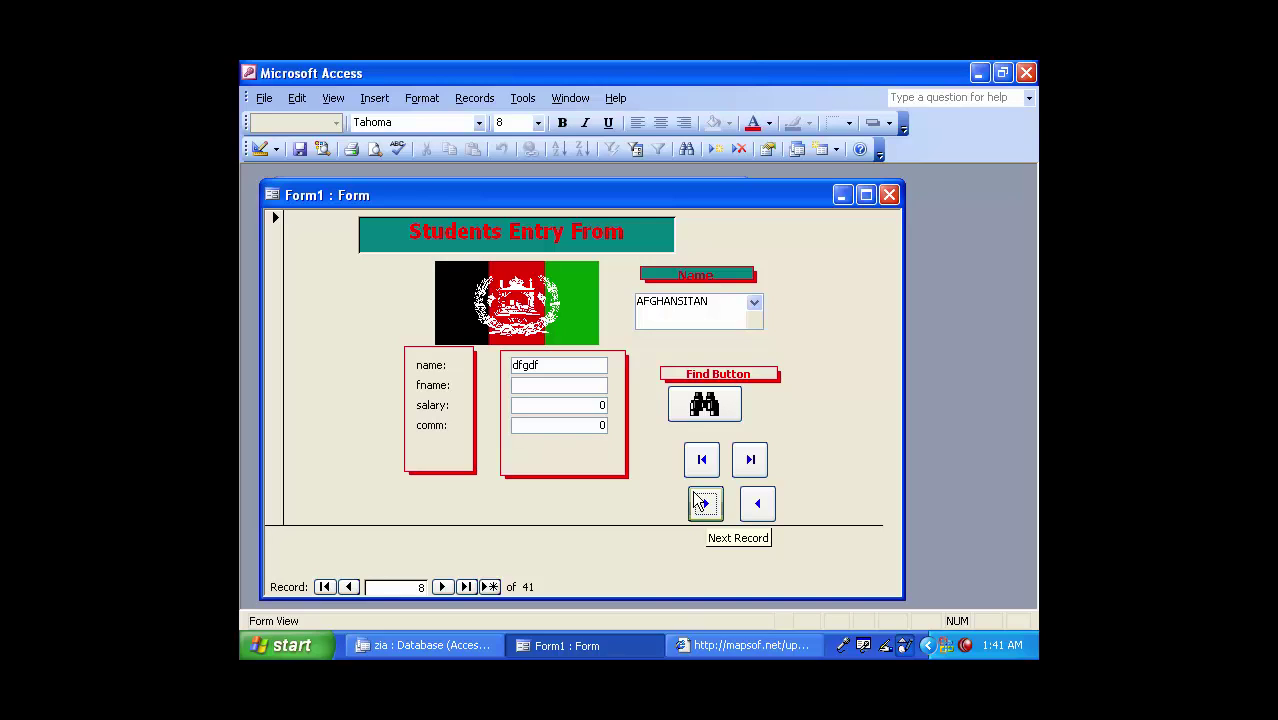
Test the previous-record button by moving back past the first record, and dismiss the message.
left_click(755, 520)
left_click(756, 524)
left_click(756, 524)
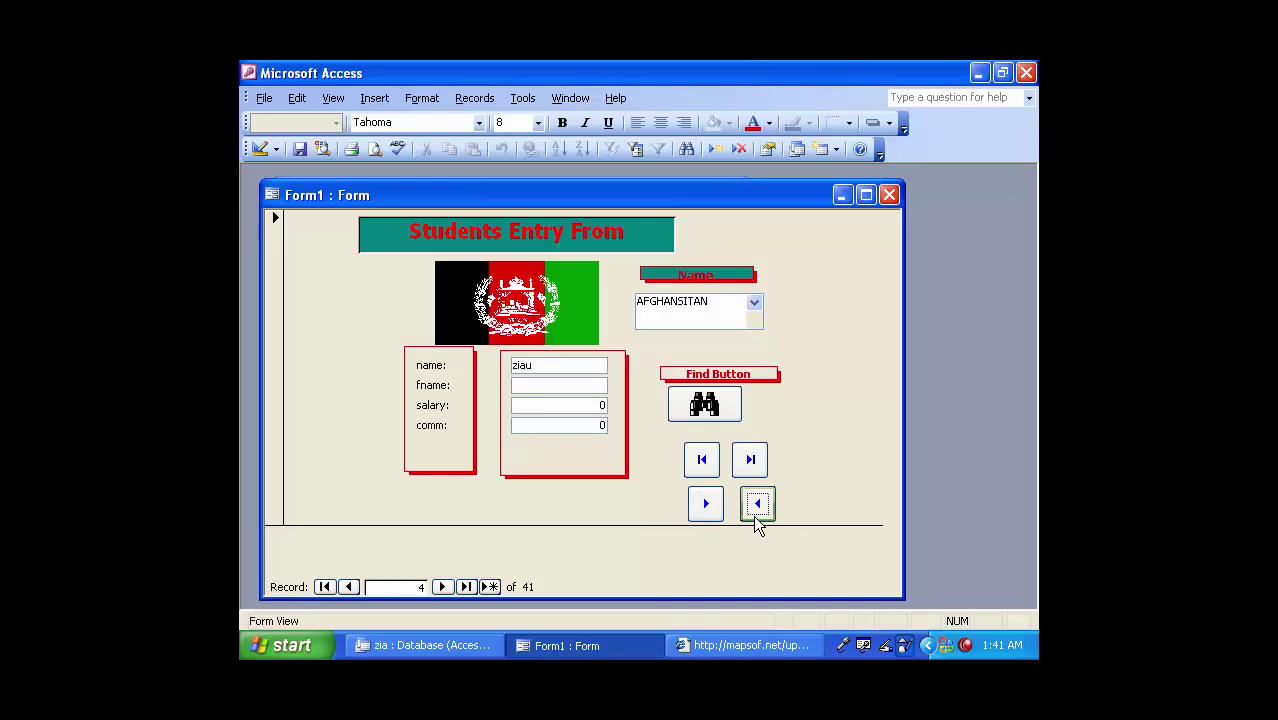
left_click(756, 524)
left_click(756, 524)
left_click(757, 522)
left_click(758, 520)
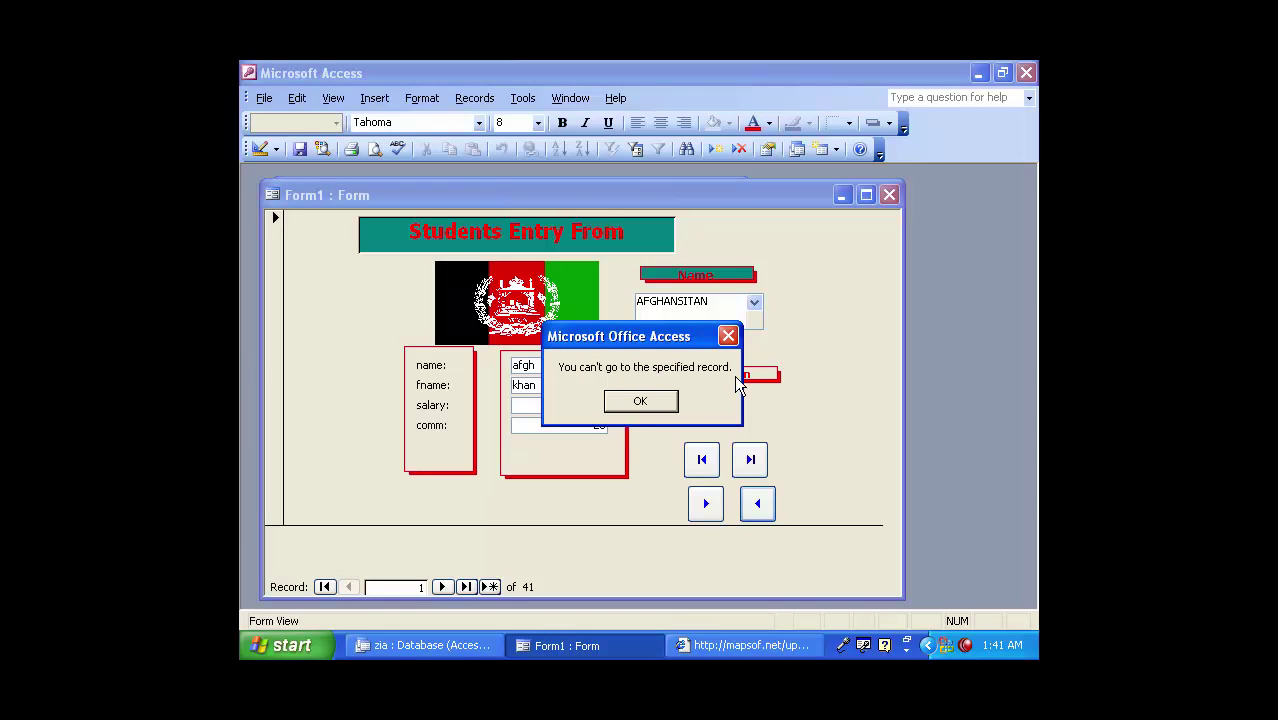
left_click(640, 404)
Back in Design view, add a Quit Application command button with the stop sign picture beside the flag picture.
left_click(260, 150)
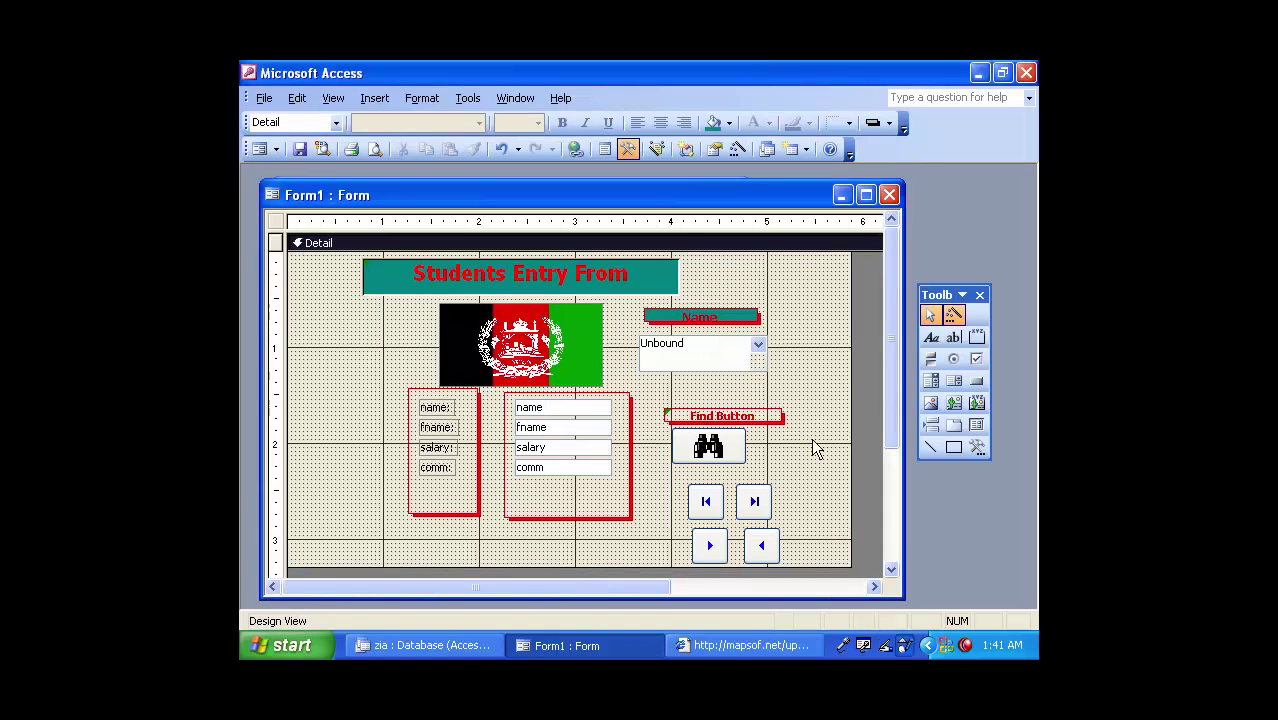
left_click(976, 380)
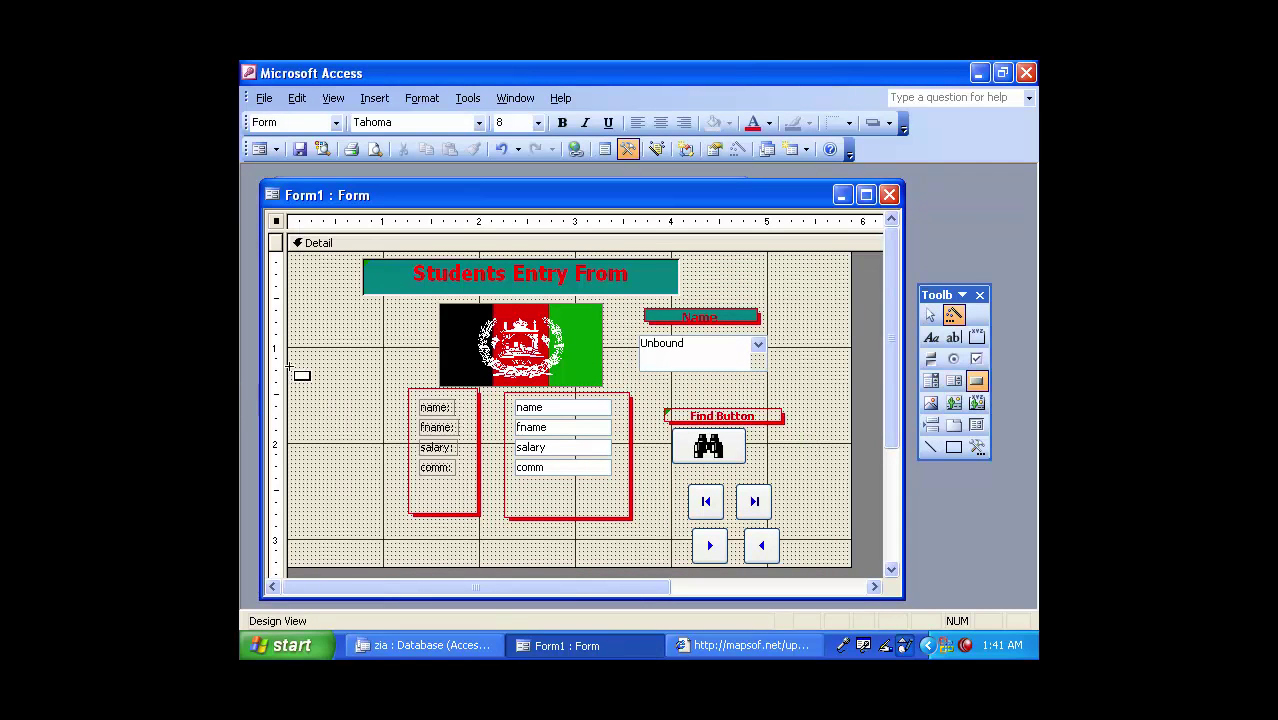
left_click_drag(318, 345, 388, 383)
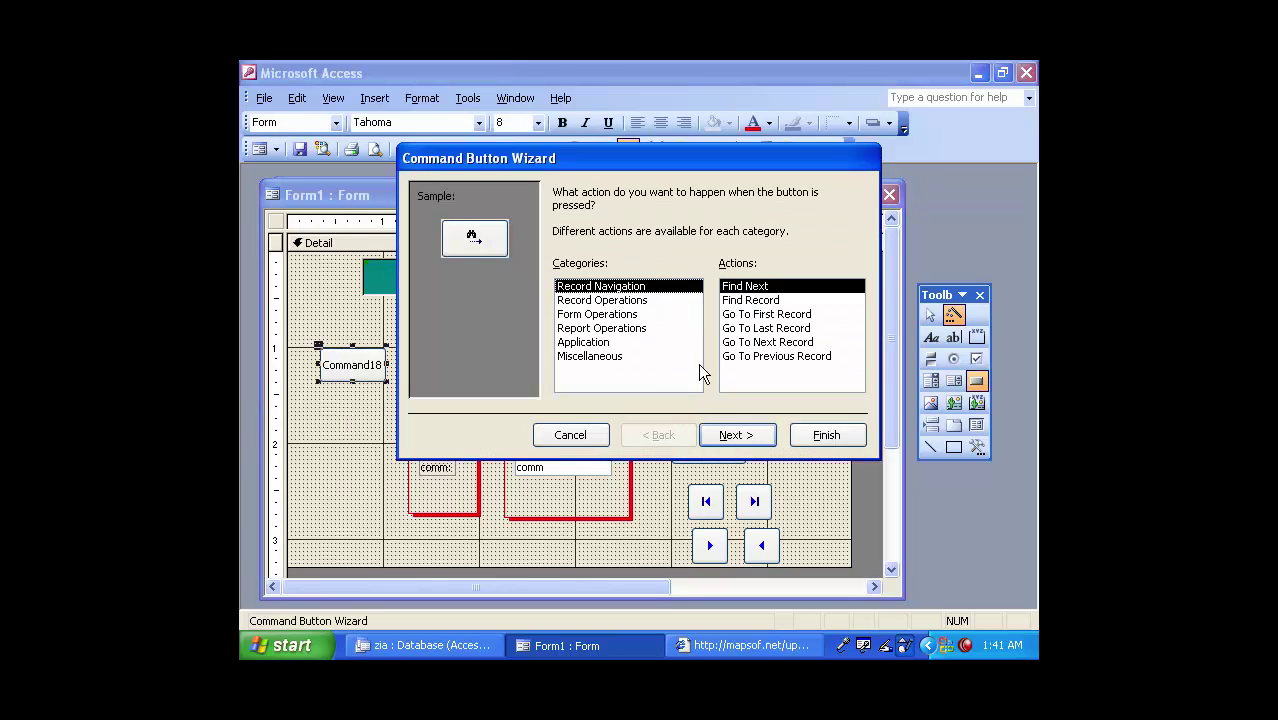
left_click(570, 343)
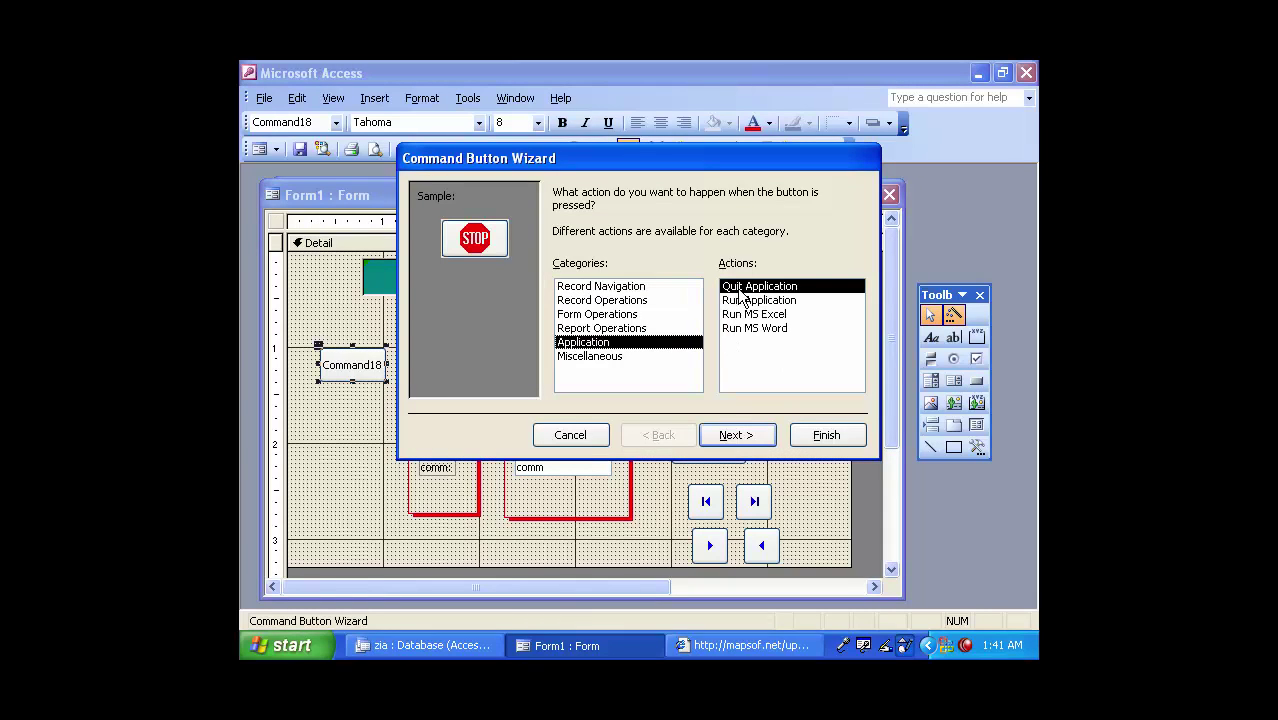
left_click(738, 439)
left_click(739, 437)
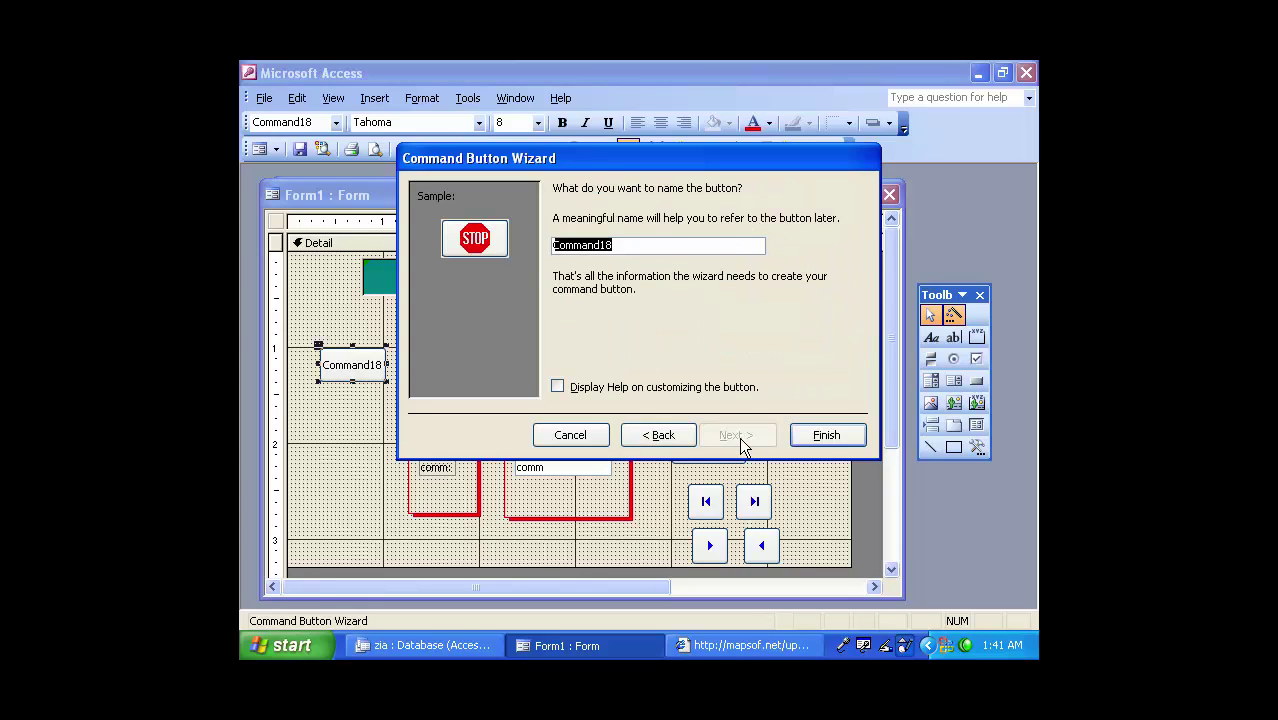
left_click(826, 437)
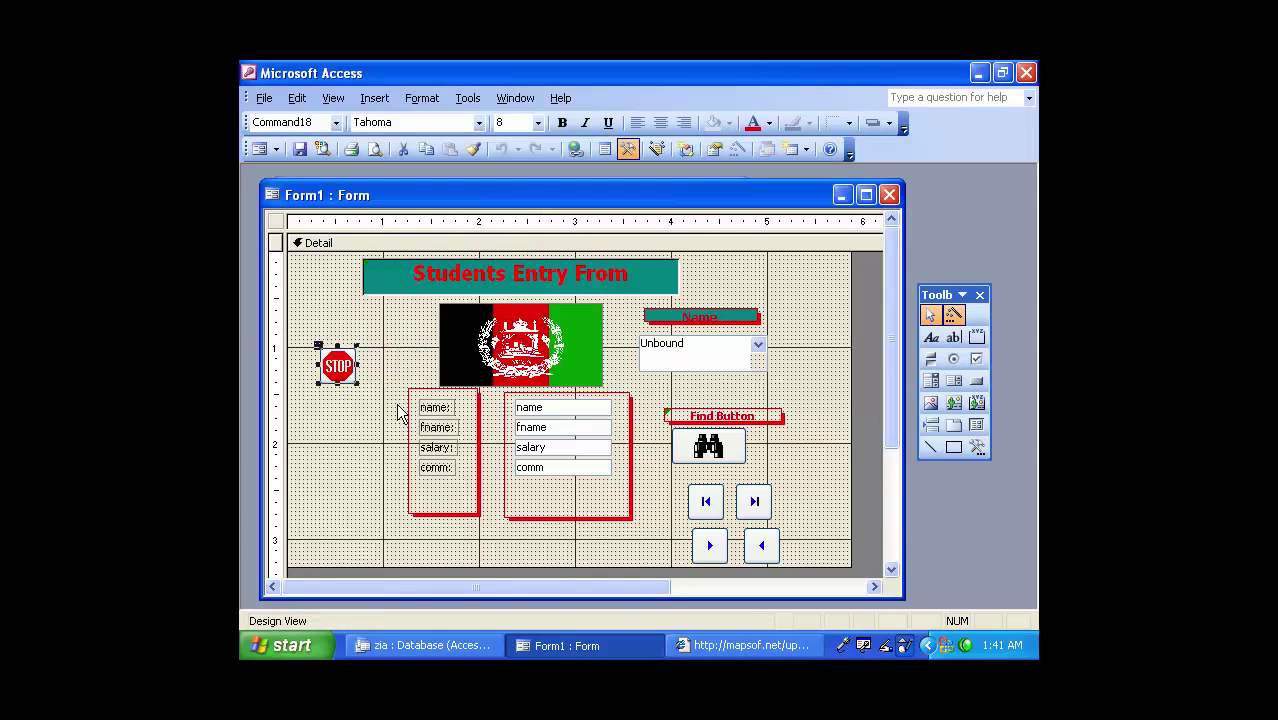
Add a Run MS Excel command button with the MS Excel picture below the stop sign button.
left_click(976, 388)
left_click_drag(318, 408, 378, 444)
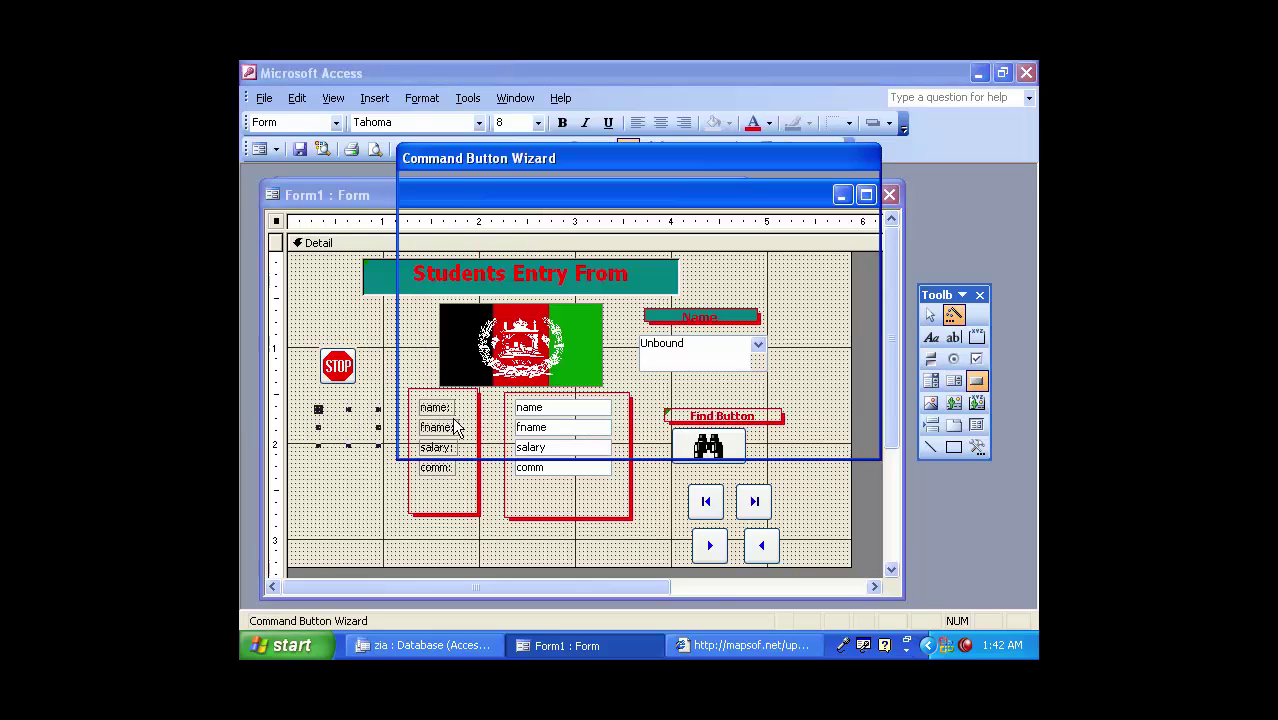
left_click(590, 343)
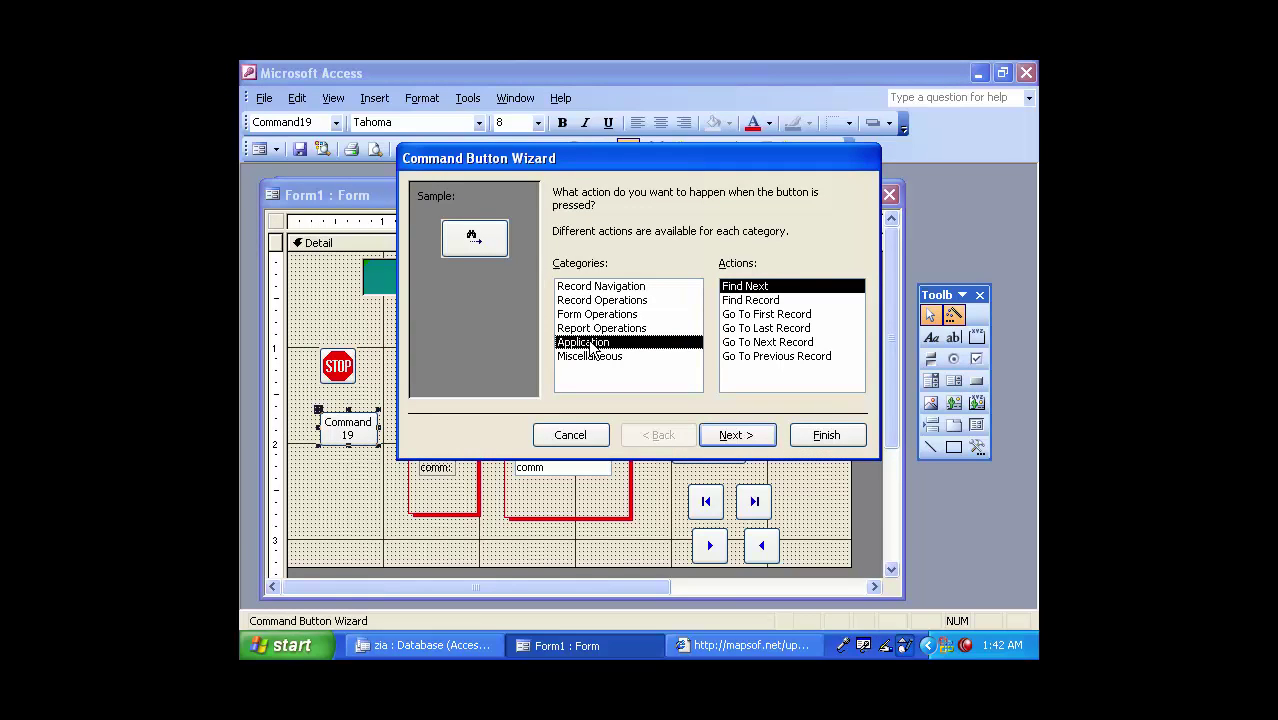
left_click(757, 316)
left_click(740, 436)
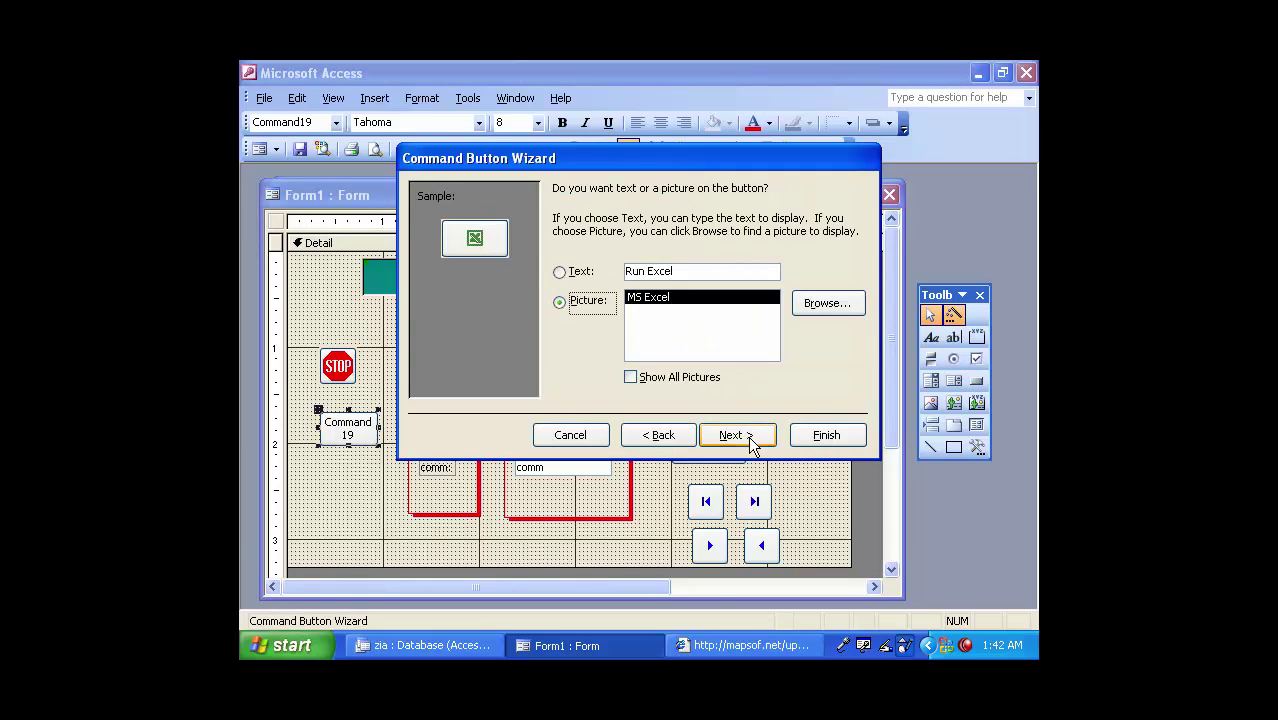
left_click(745, 437)
left_click(822, 435)
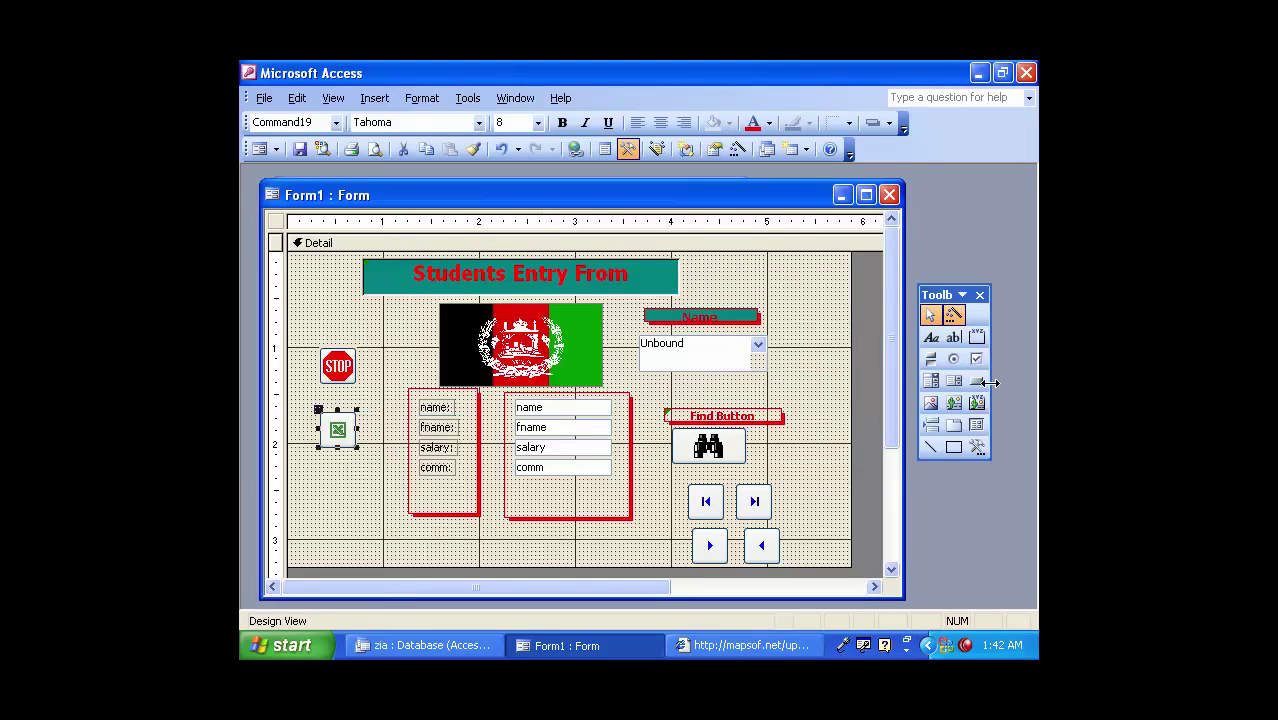
Add a Run MS Word command button with the Word picture below the Excel button.
left_click(977, 381)
left_click_drag(305, 465, 380, 505)
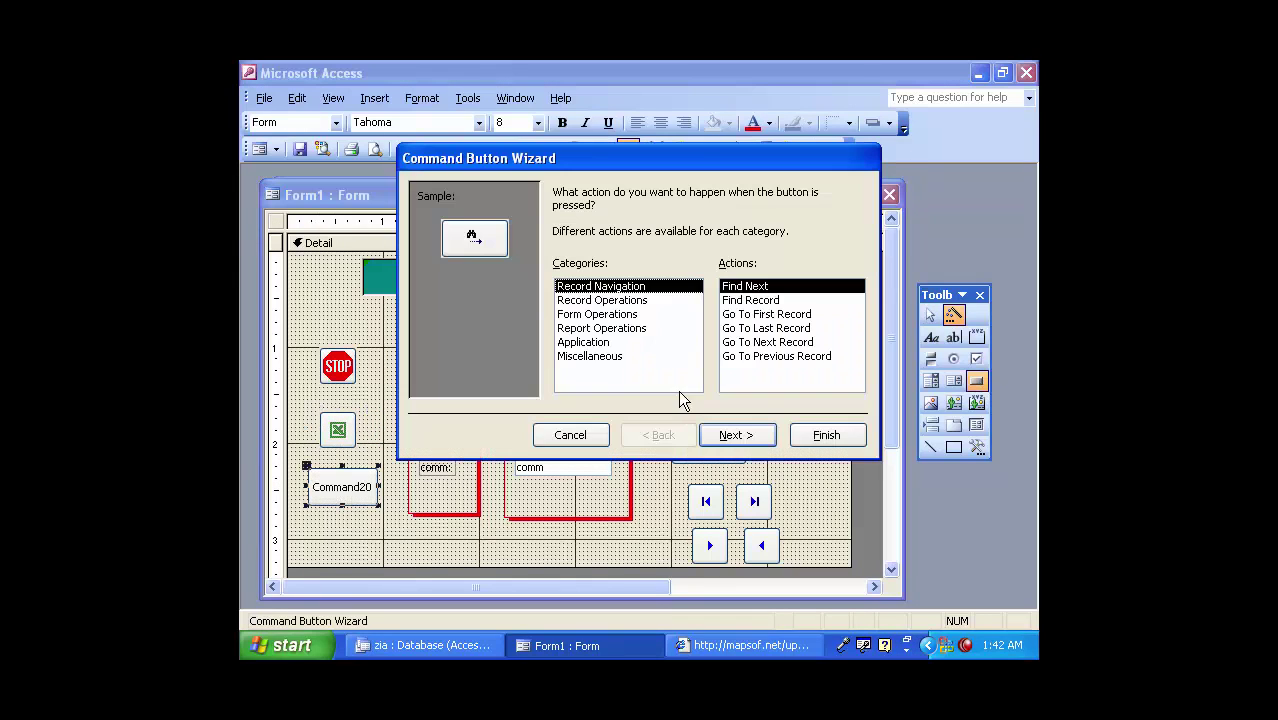
left_click(583, 342)
left_click(774, 328)
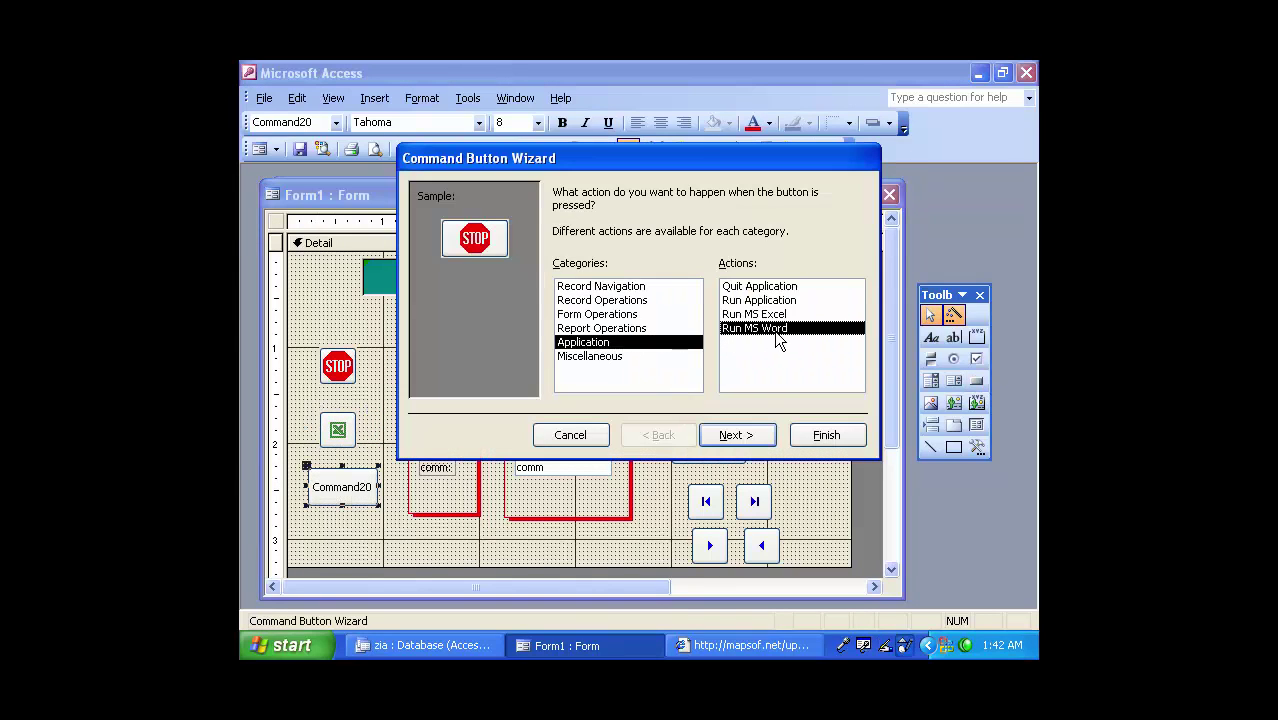
left_click(745, 437)
left_click(740, 437)
left_click(800, 437)
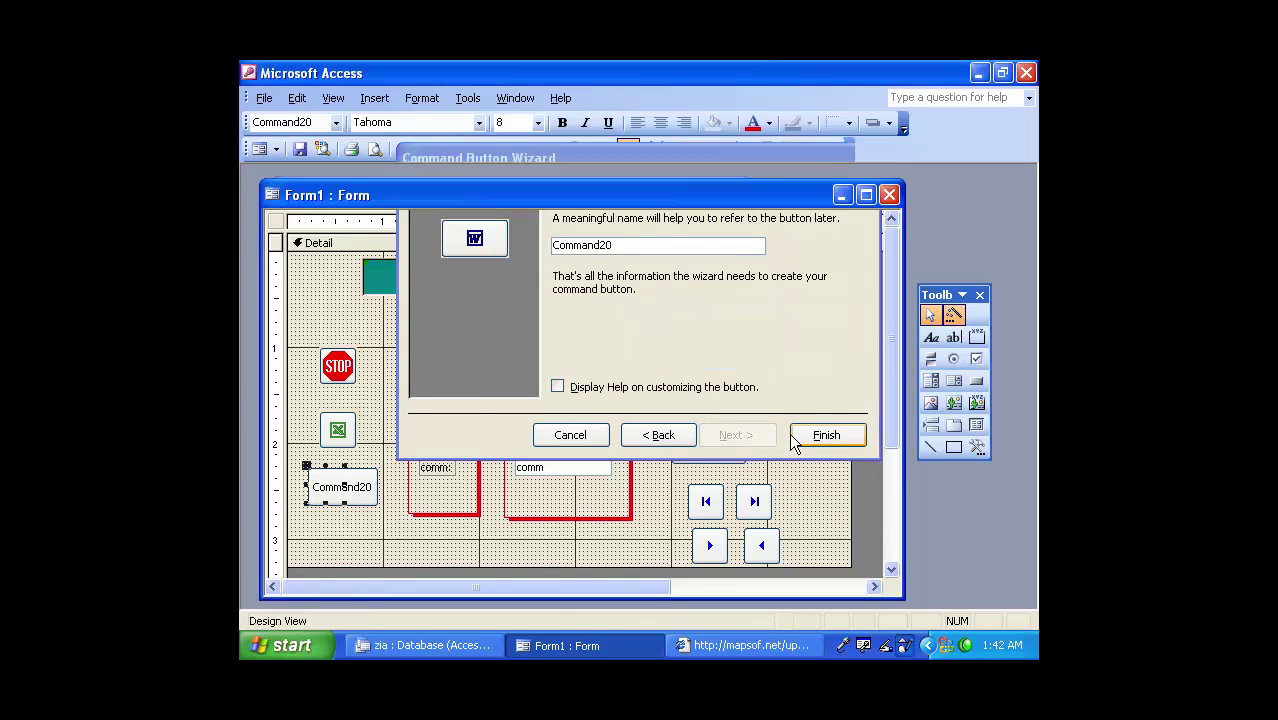
Add a Close Form command button with the exit door picture beside the Word button.
left_click(977, 381)
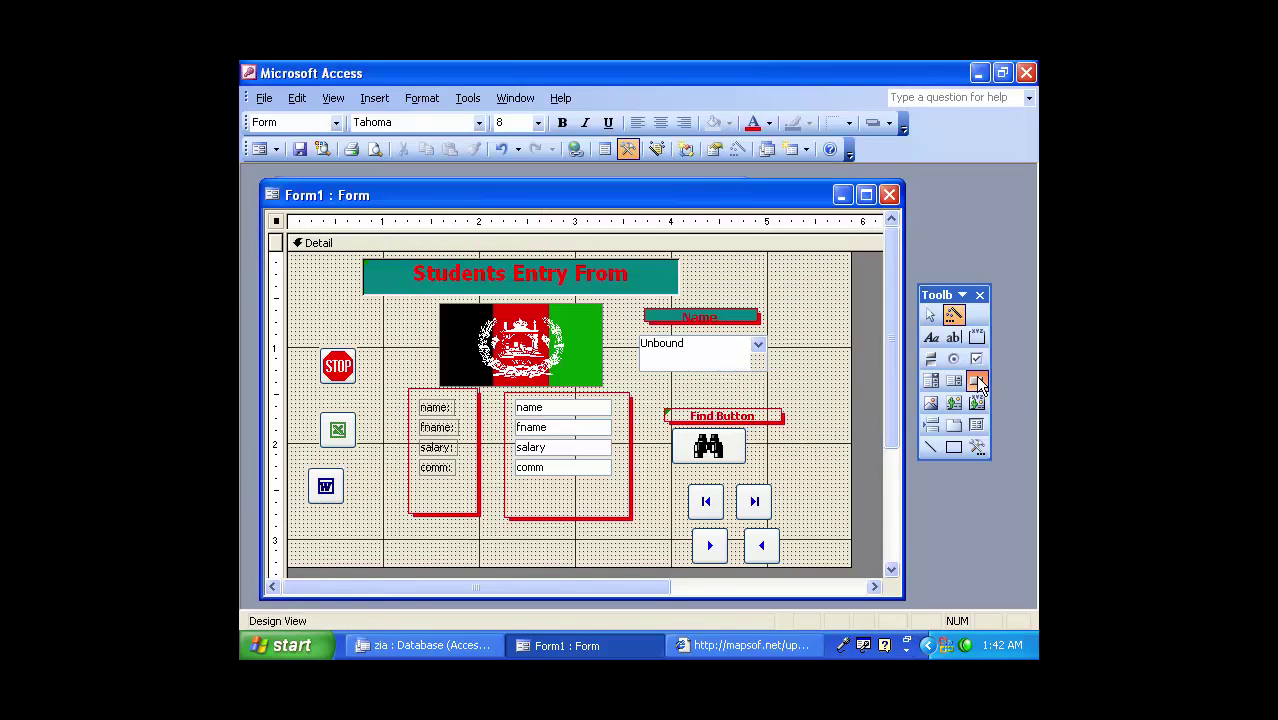
left_click_drag(358, 494, 390, 538)
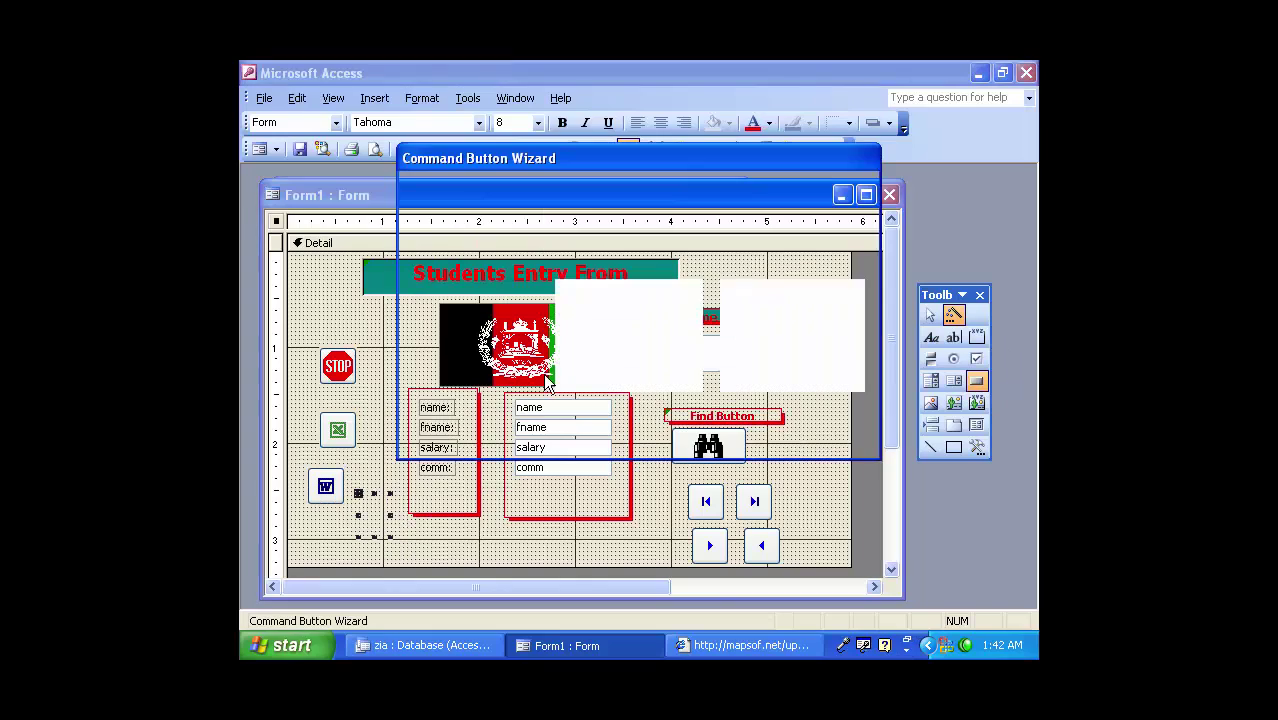
left_click(598, 331)
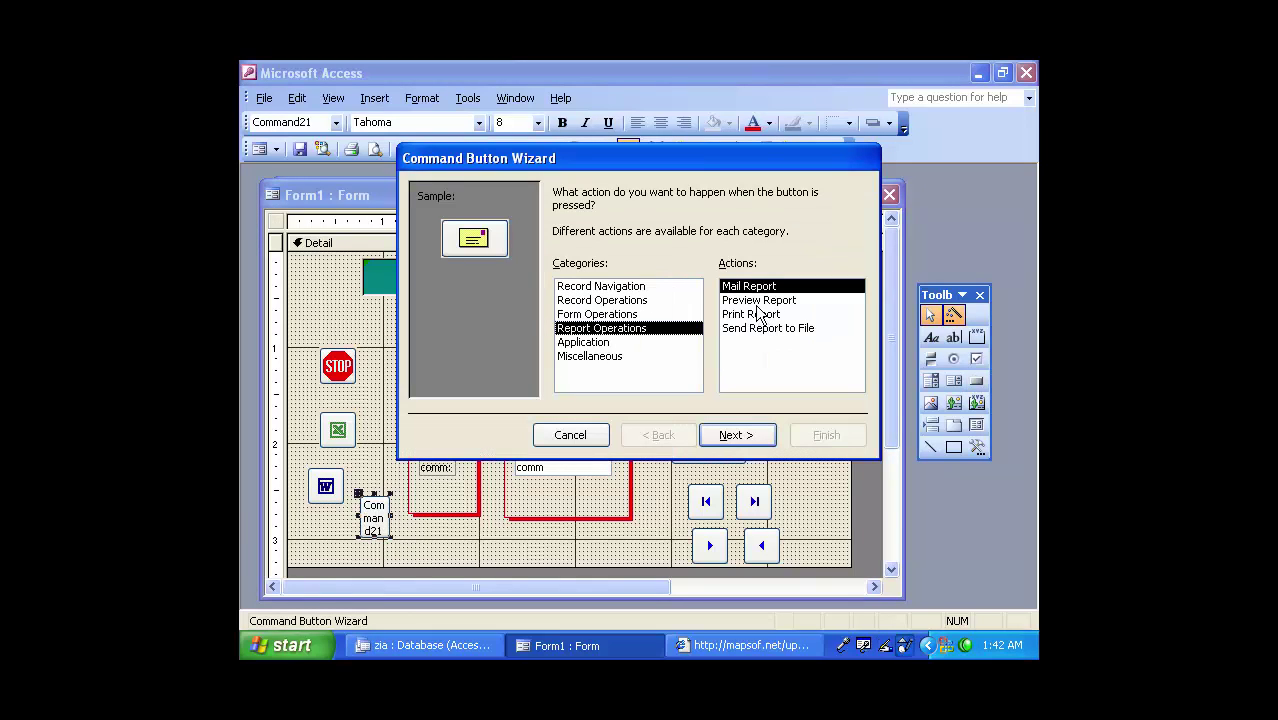
left_click(606, 316)
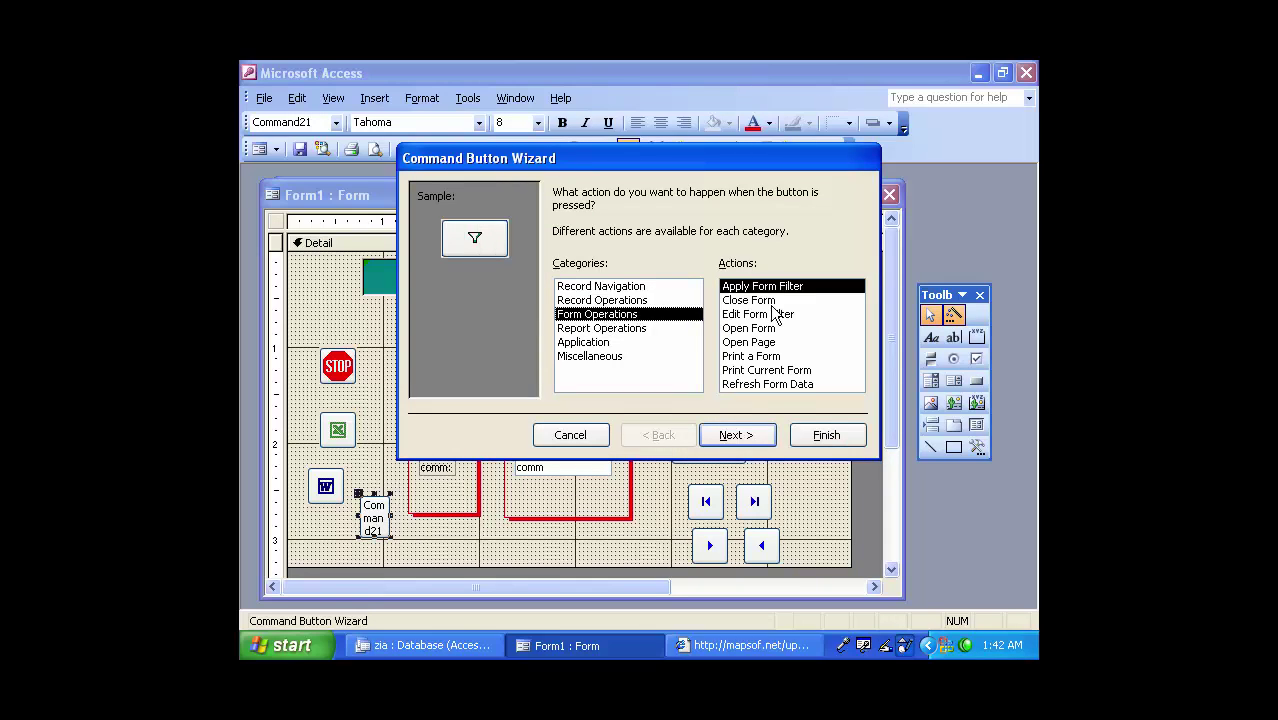
left_click(765, 301)
left_click(735, 435)
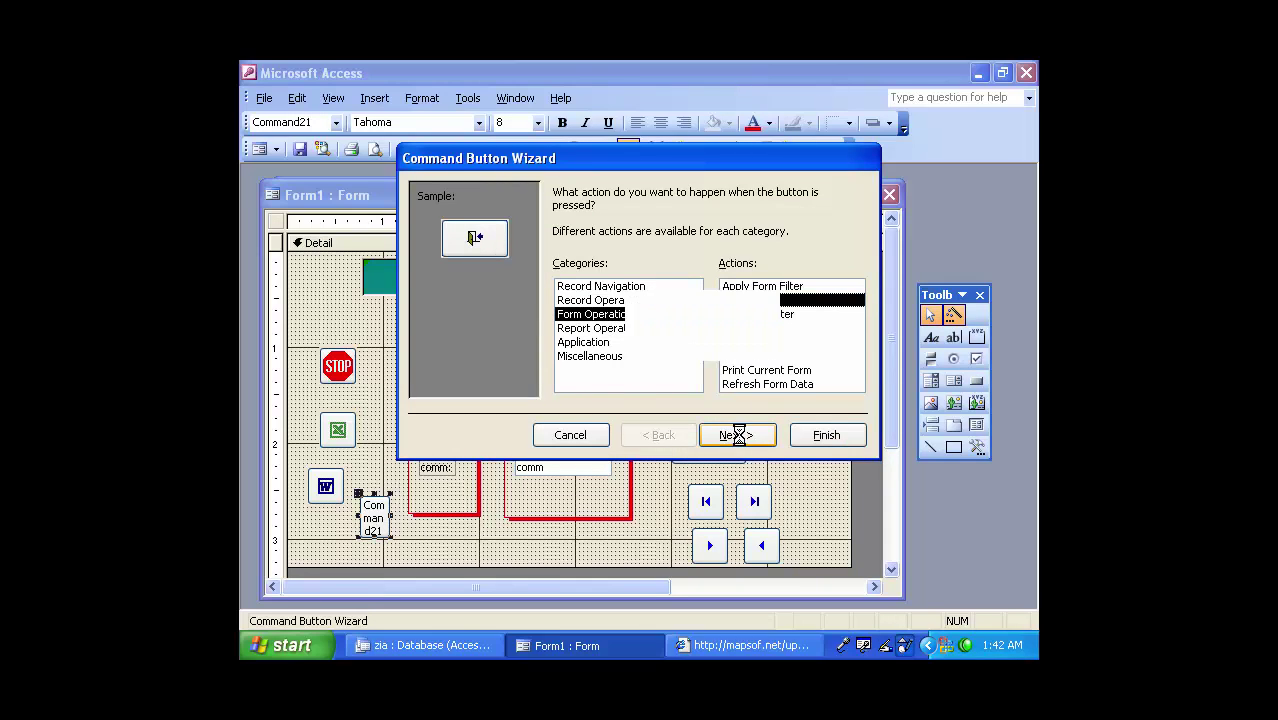
left_click(747, 437)
left_click(826, 436)
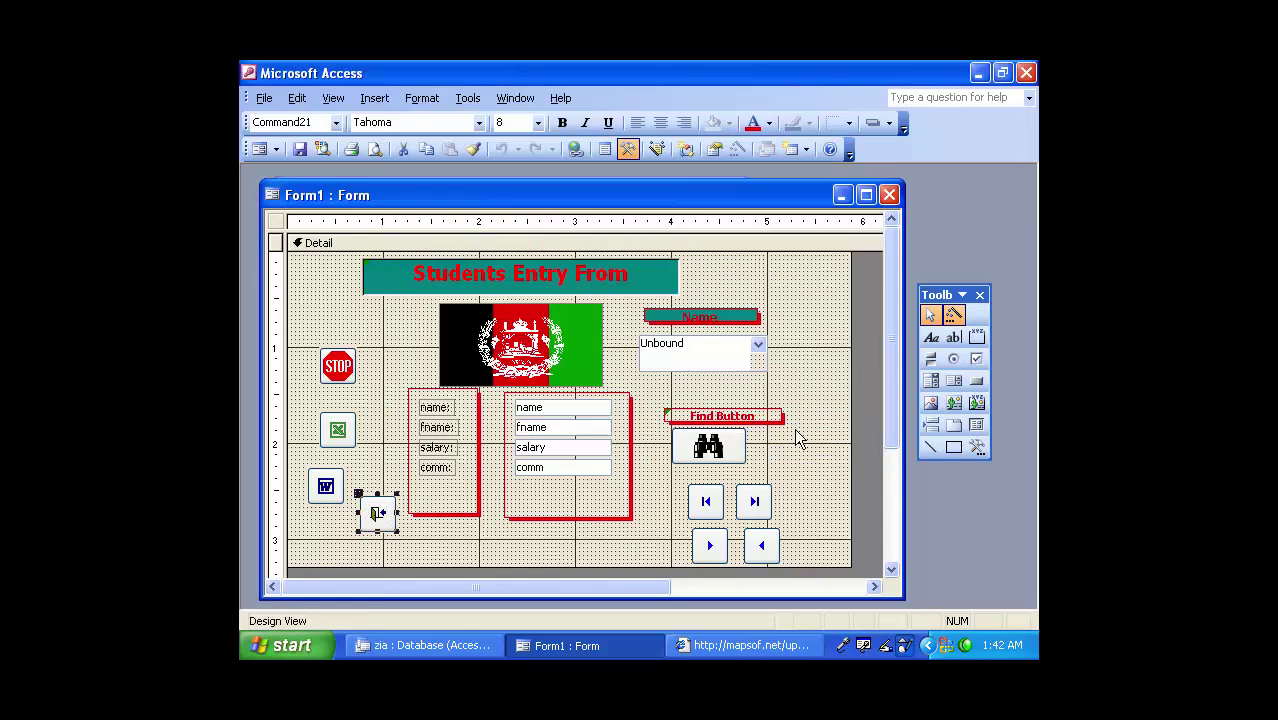
In Form view, test the Excel button by creating a new workbook, test the Word button, and close both programs.
left_click(264, 156)
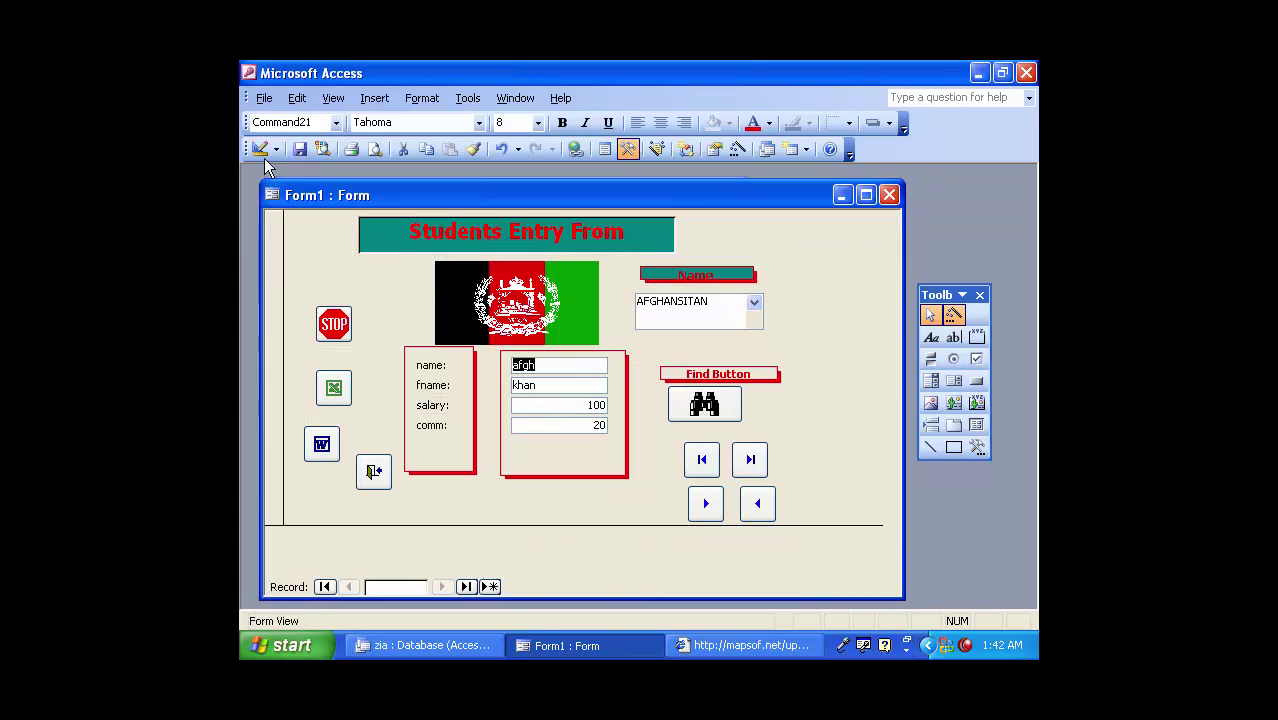
left_click(334, 387)
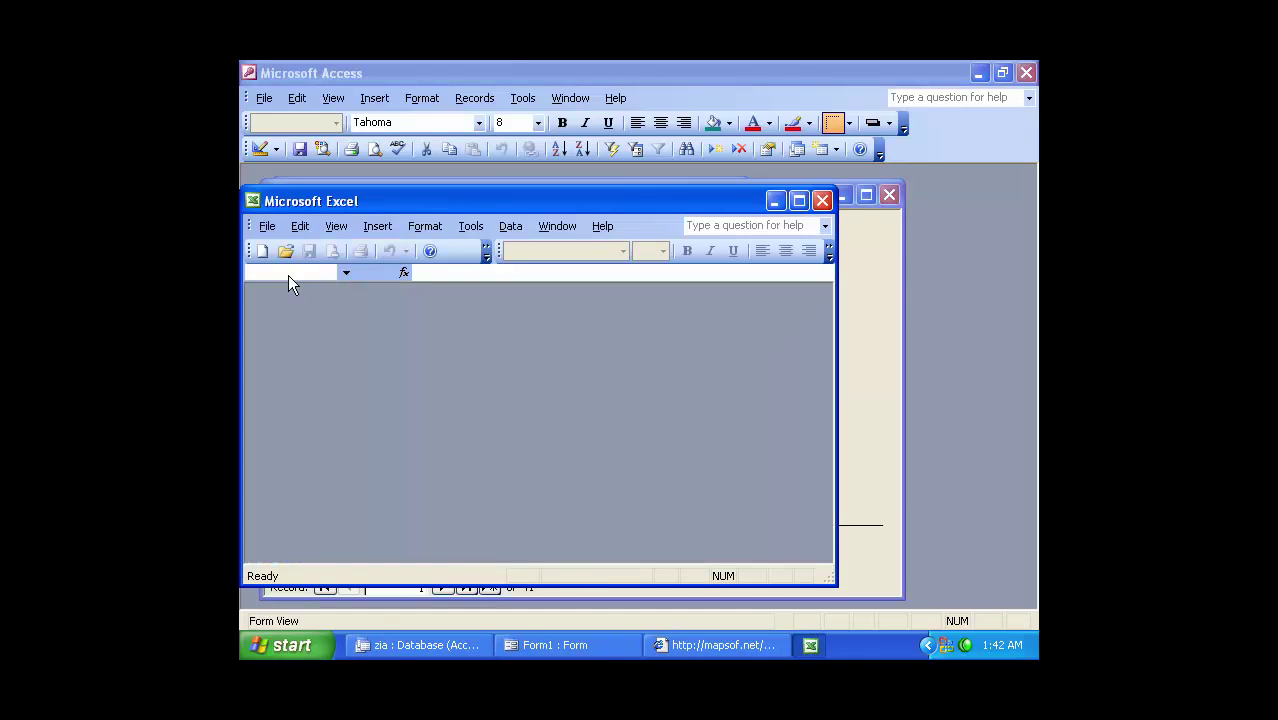
left_click(262, 250)
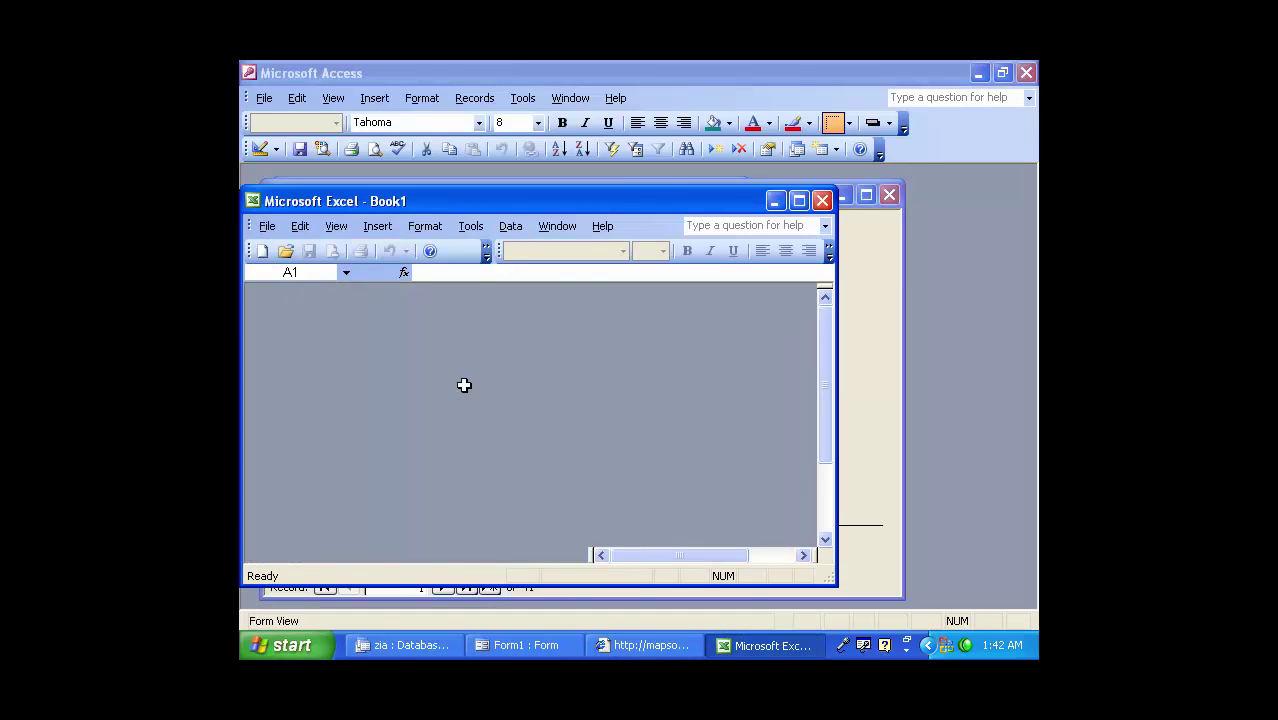
left_click(822, 200)
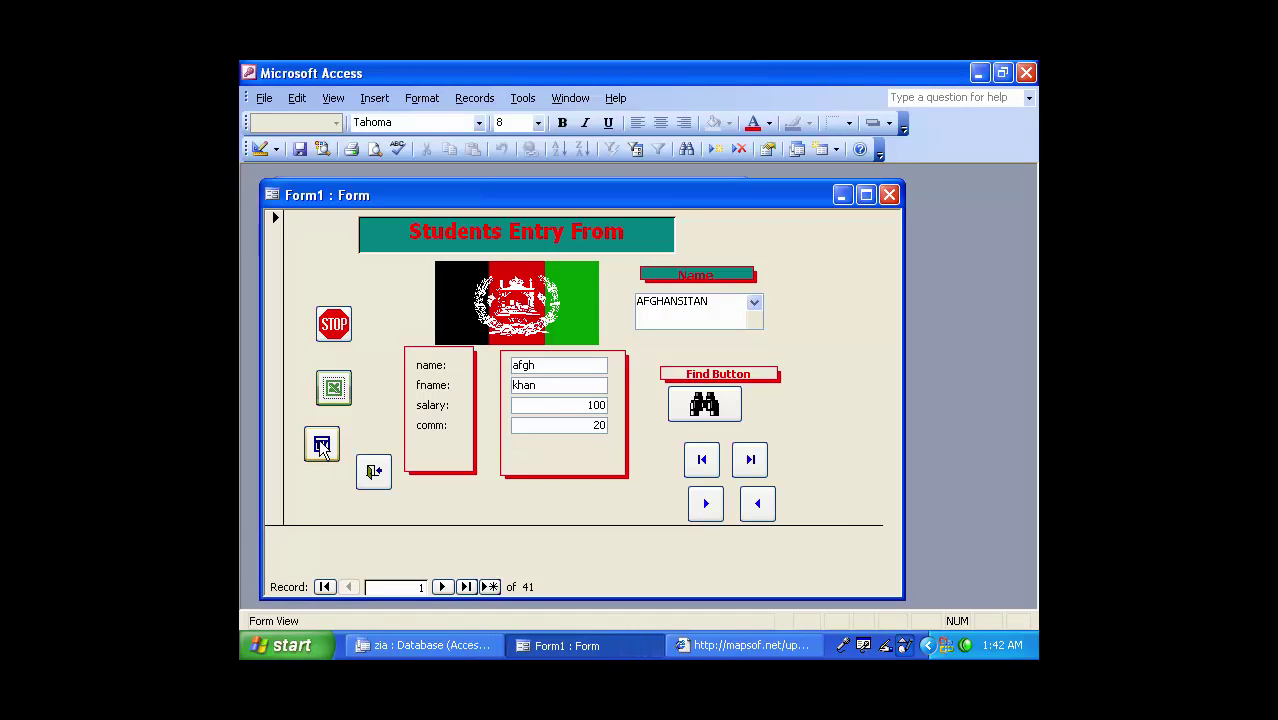
left_click(321, 444)
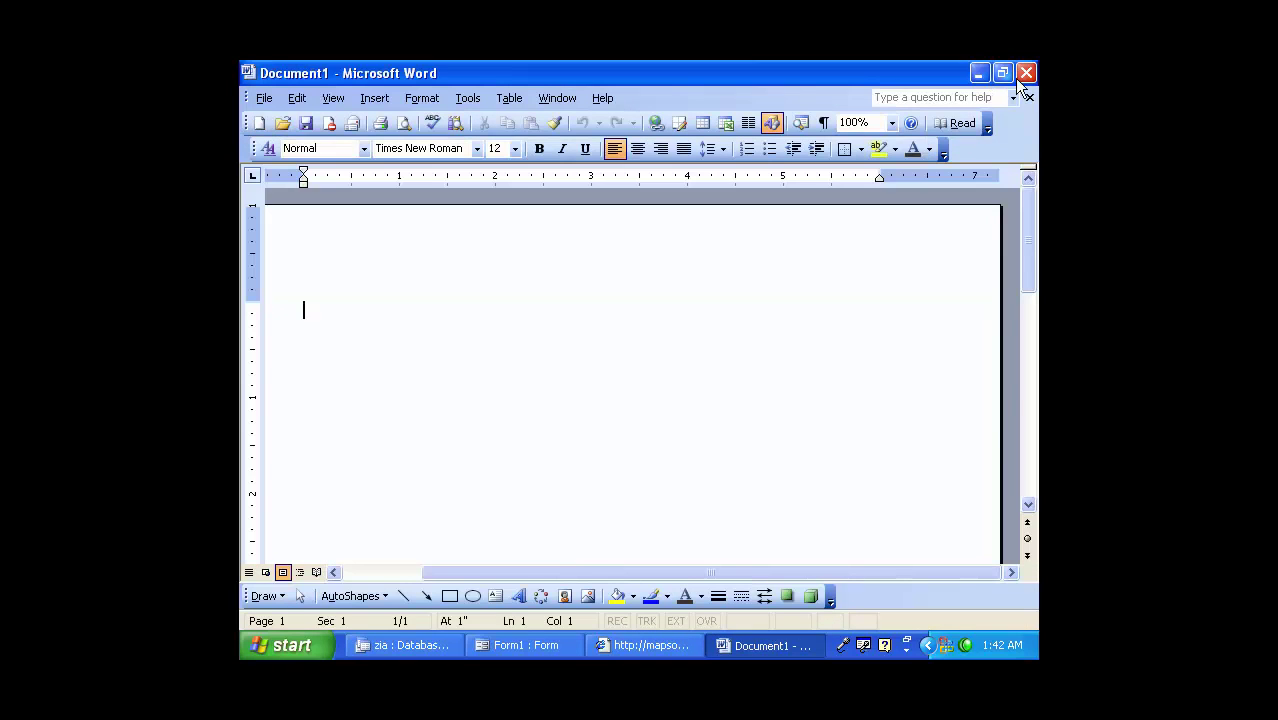
left_click(1025, 73)
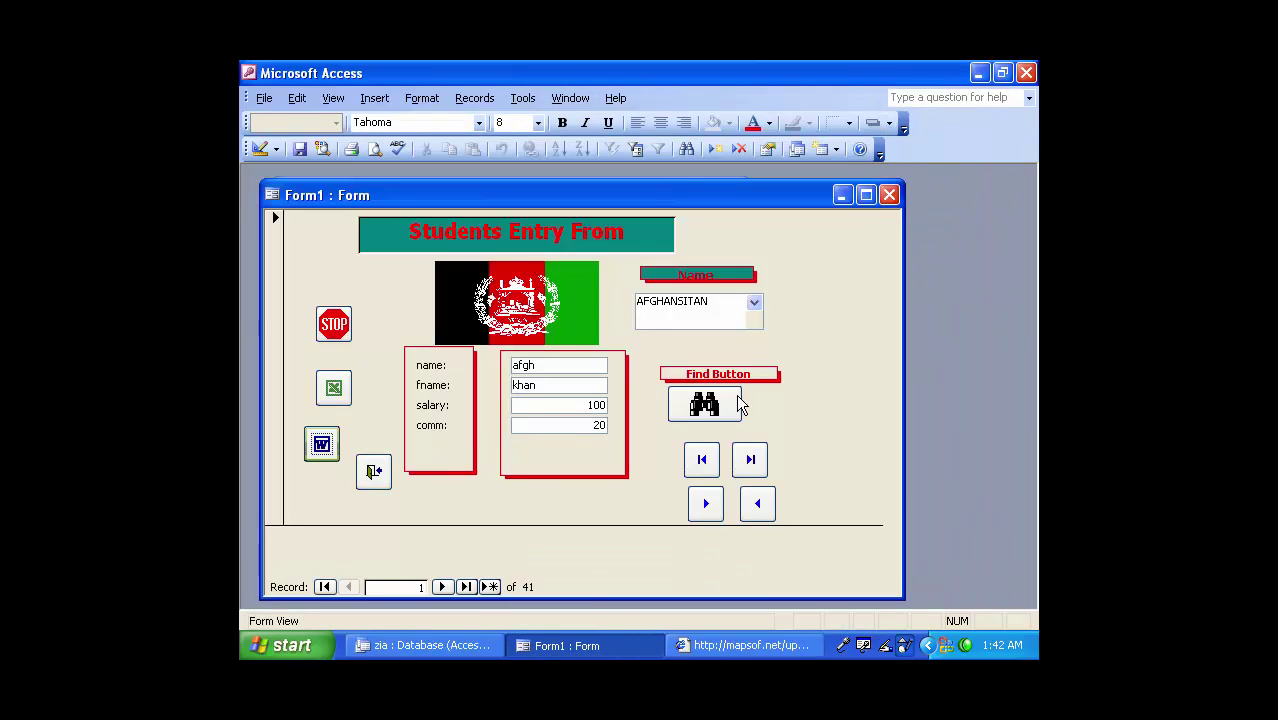
Test the close-form button, reopen Form1 from the database window, and quit with the stop sign button.
left_click(372, 474)
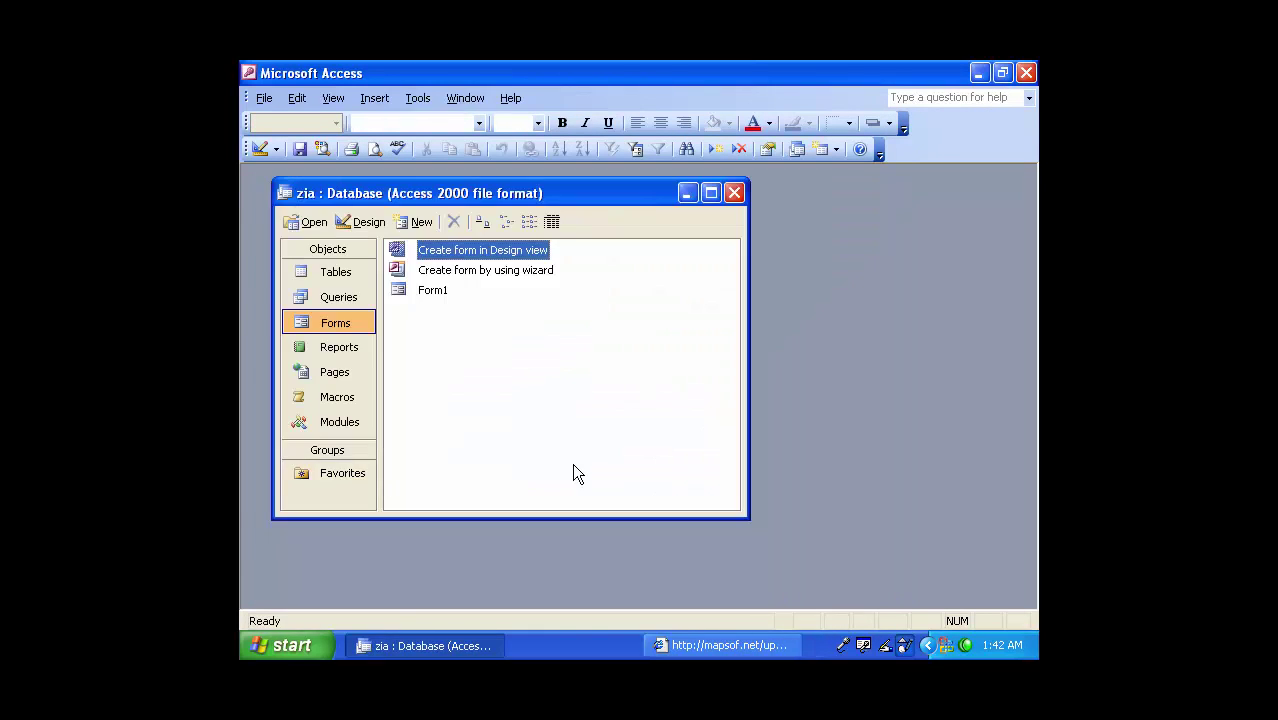
double_click(416, 288)
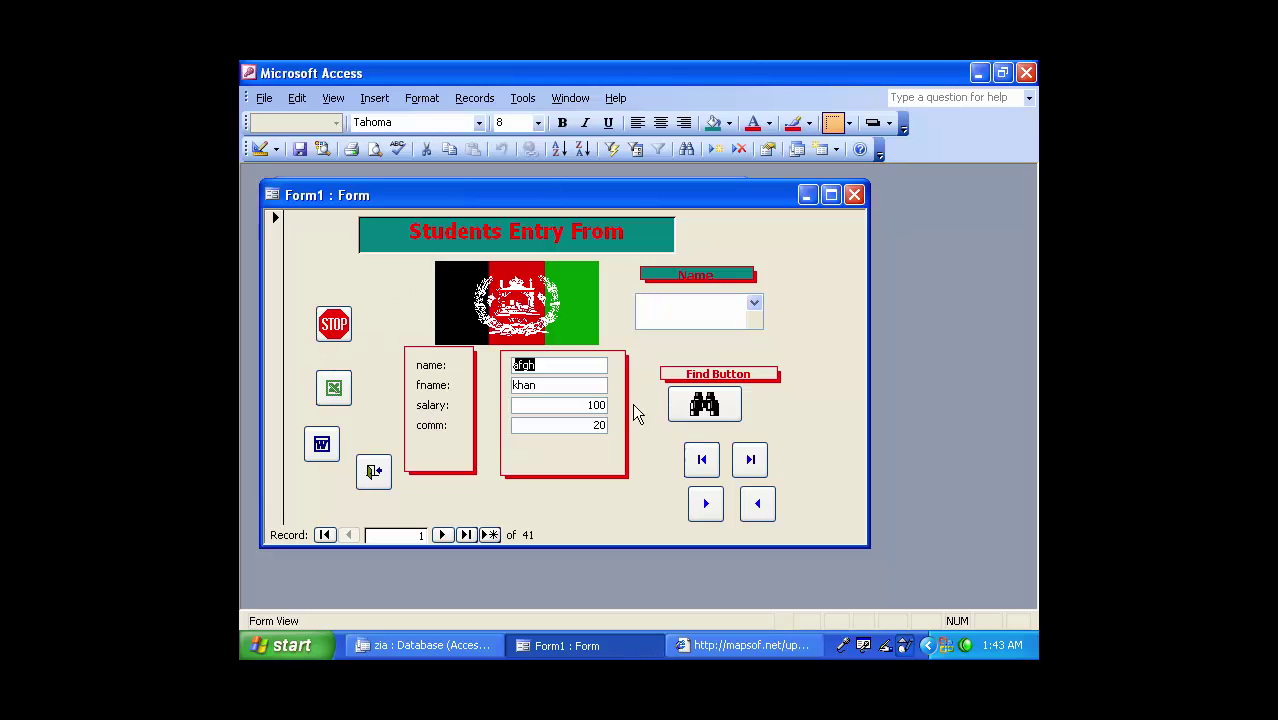
left_click(335, 330)
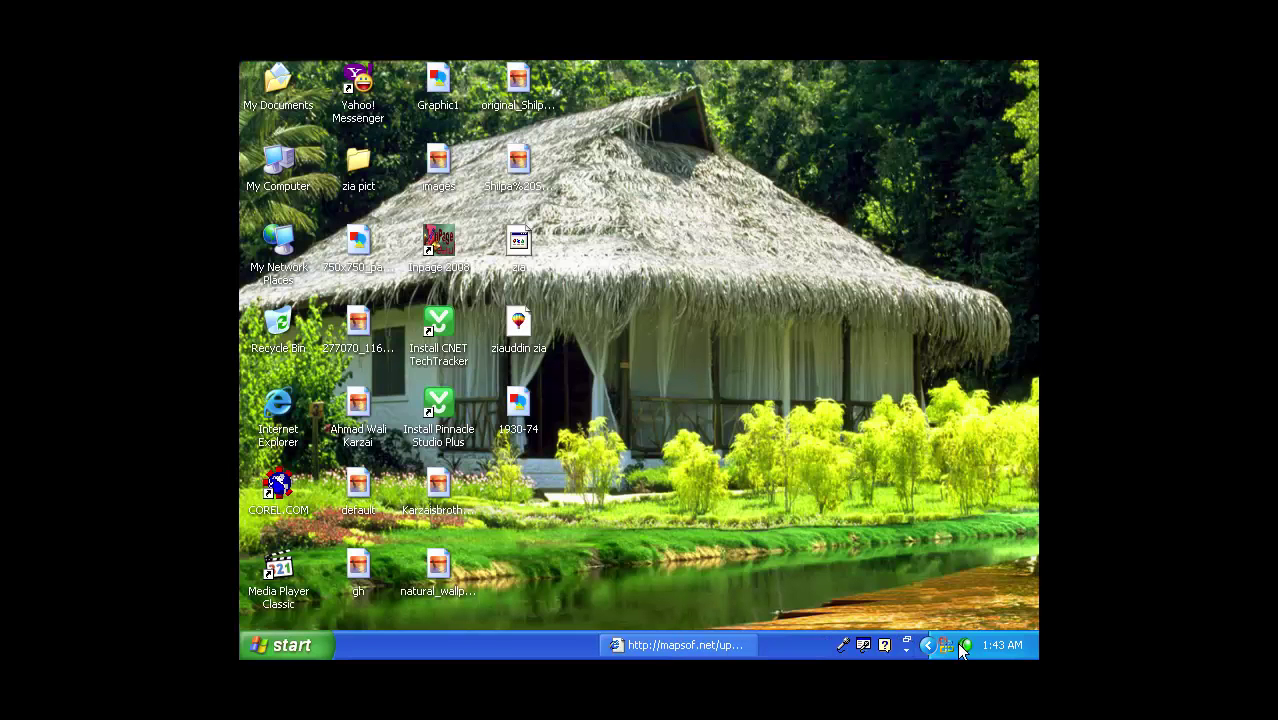
right_click(966, 646)
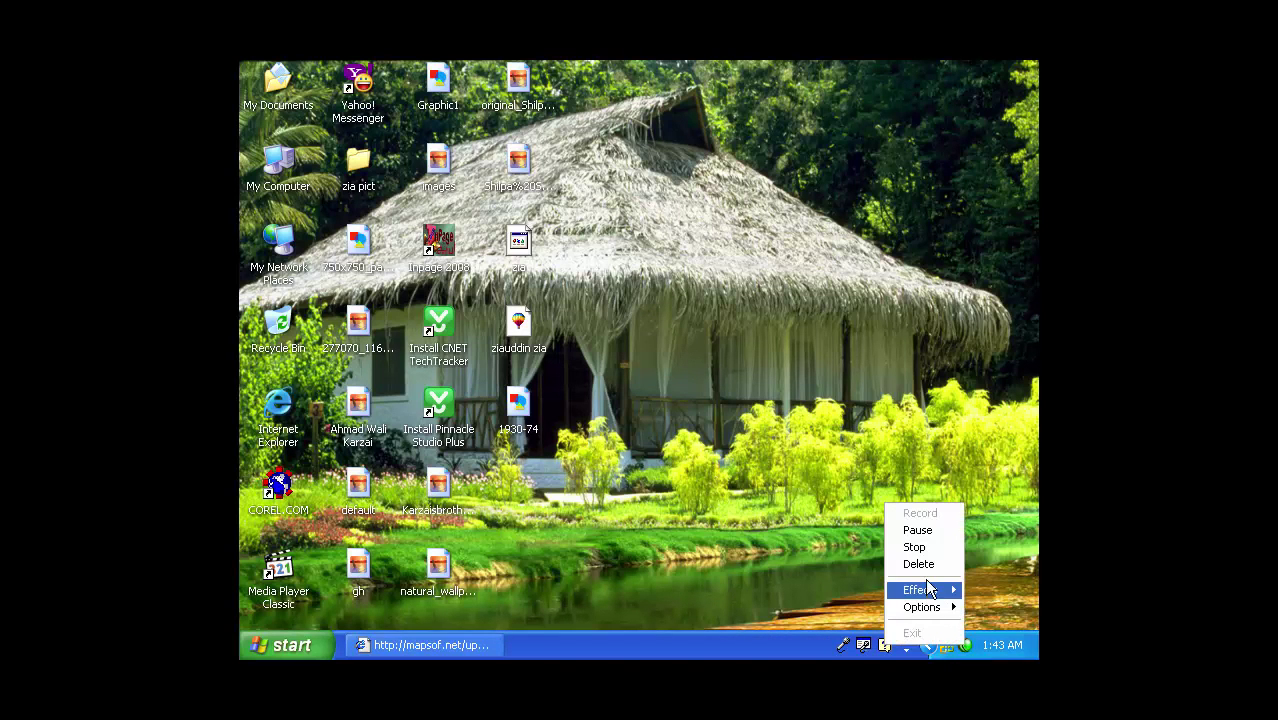
left_click(918, 530)
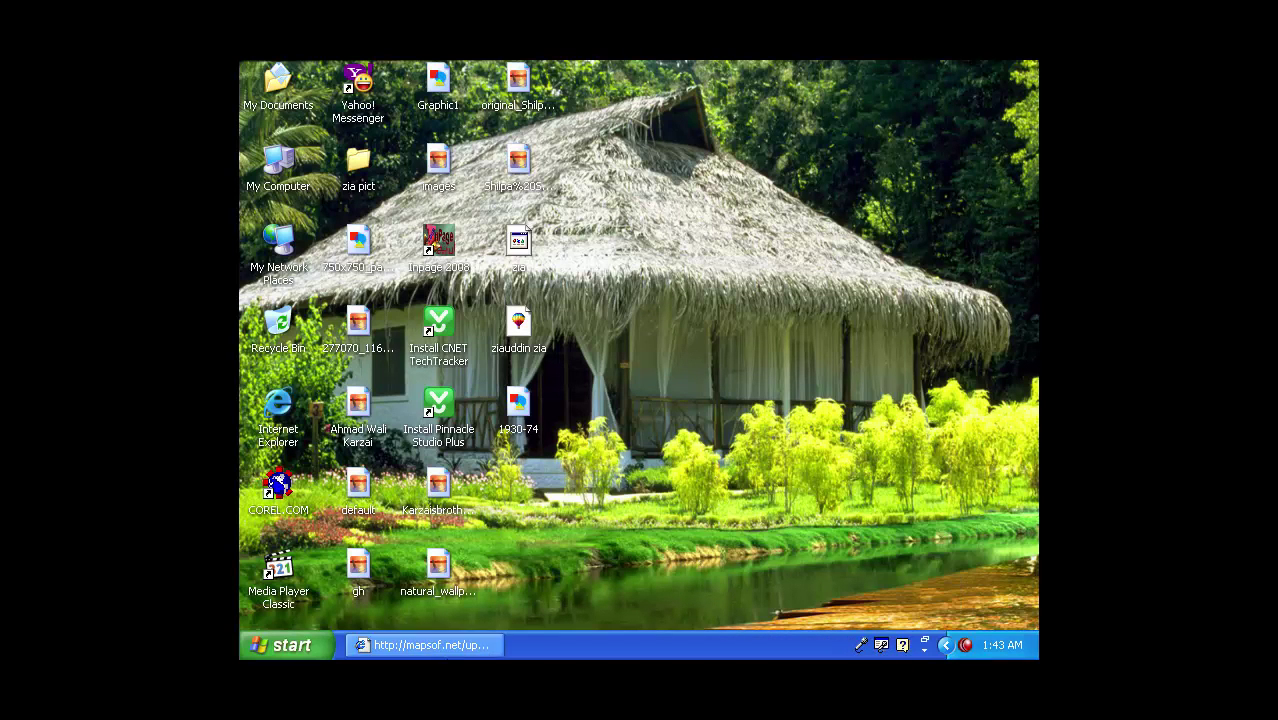
Start Microsoft Office Access 2003, try to open the recent zia database, answer the unsafe-expressions prompt, and dismiss the restart notice.
left_click(285, 645)
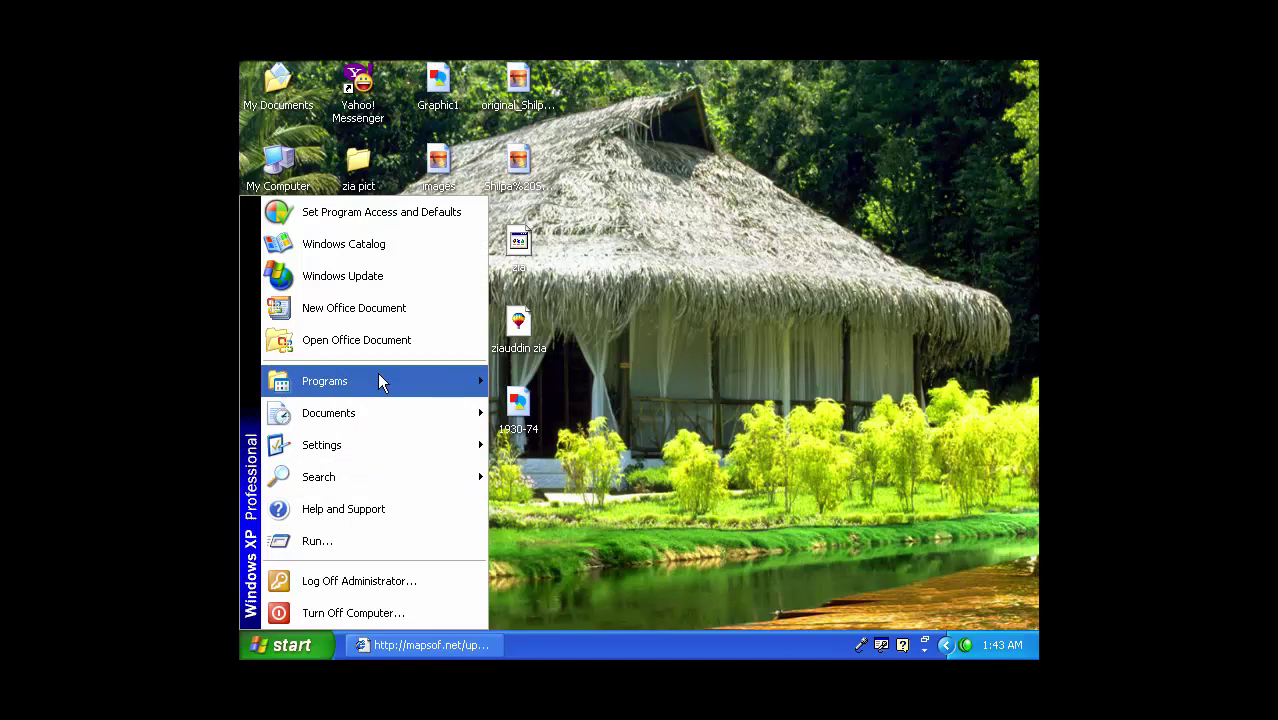
mouse_move(470, 381)
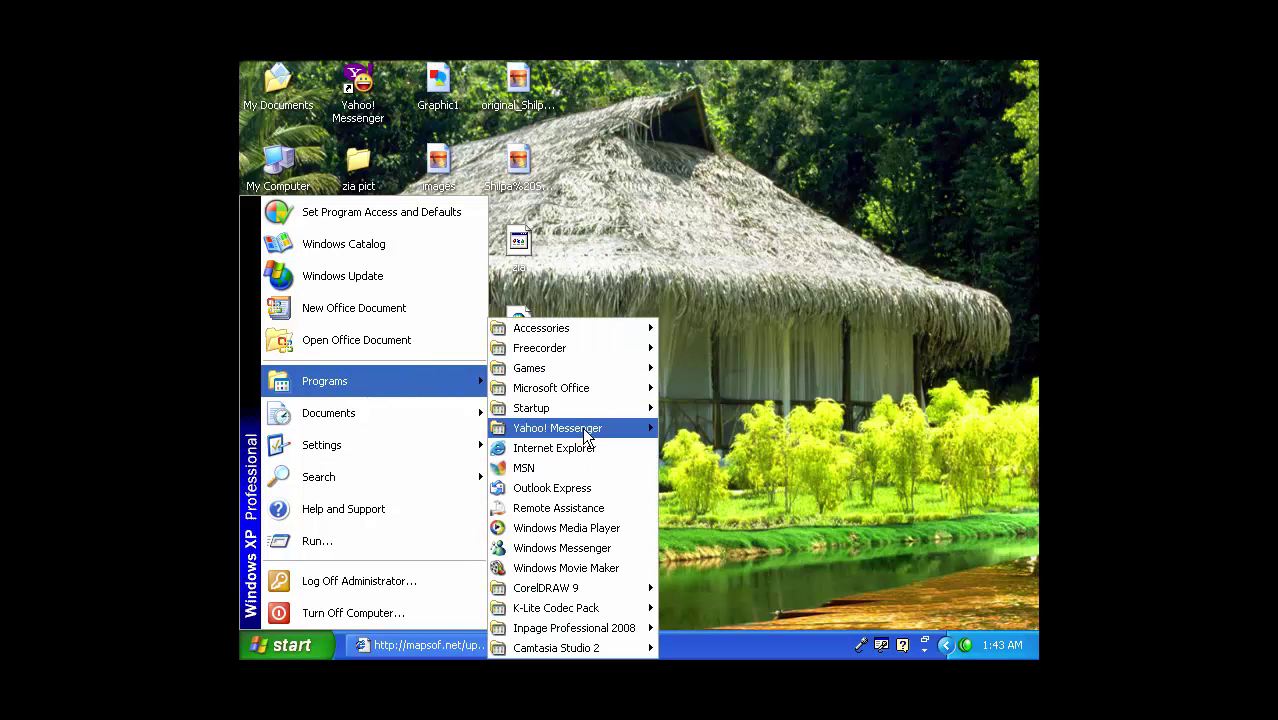
mouse_move(620, 390)
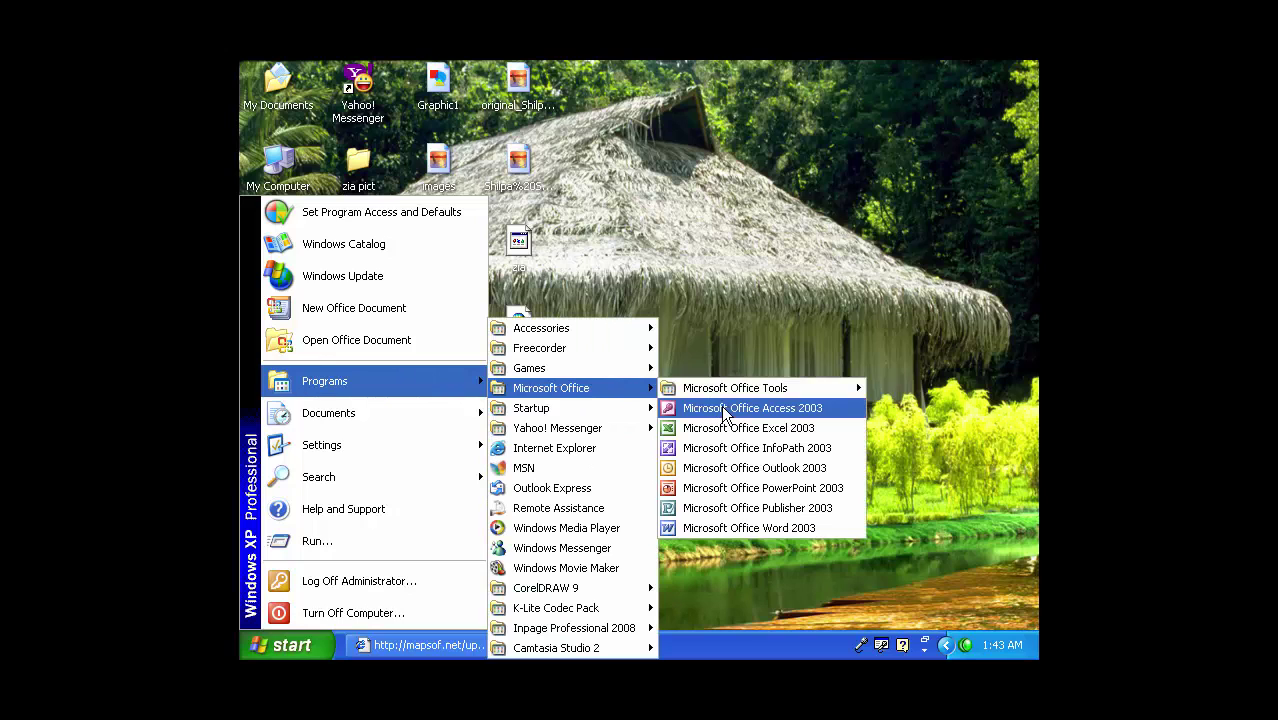
left_click(727, 410)
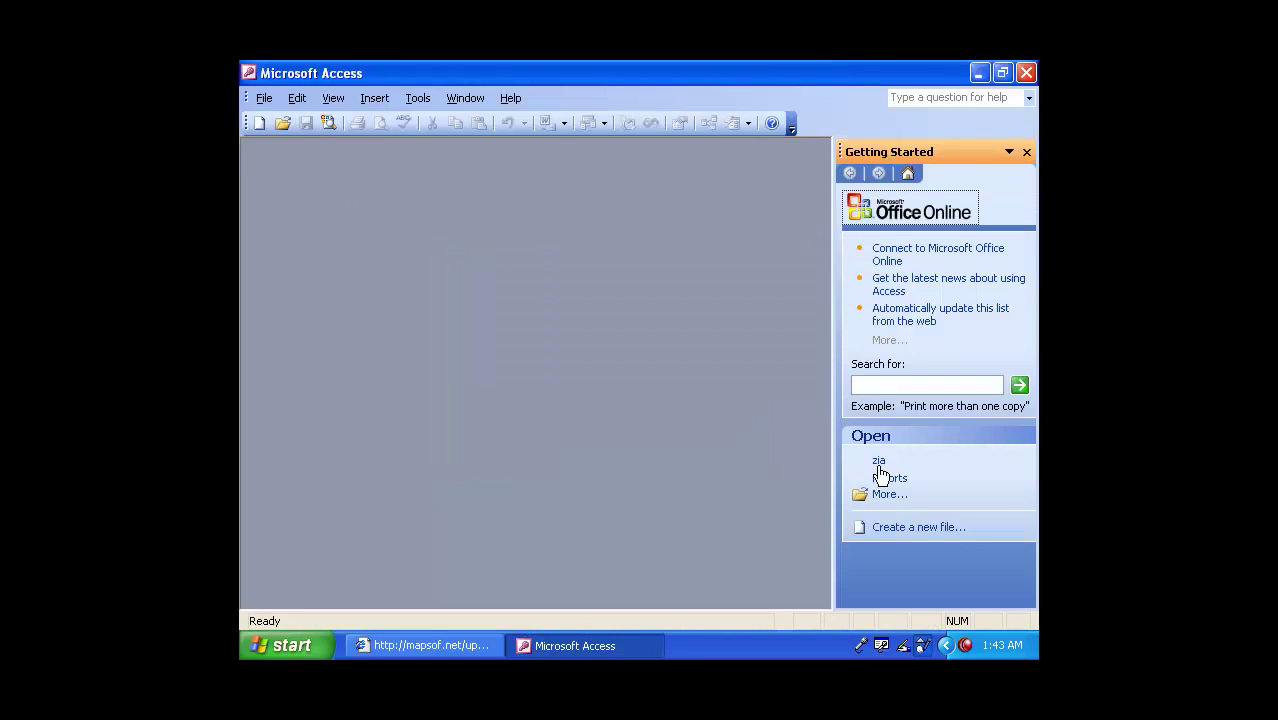
left_click(879, 462)
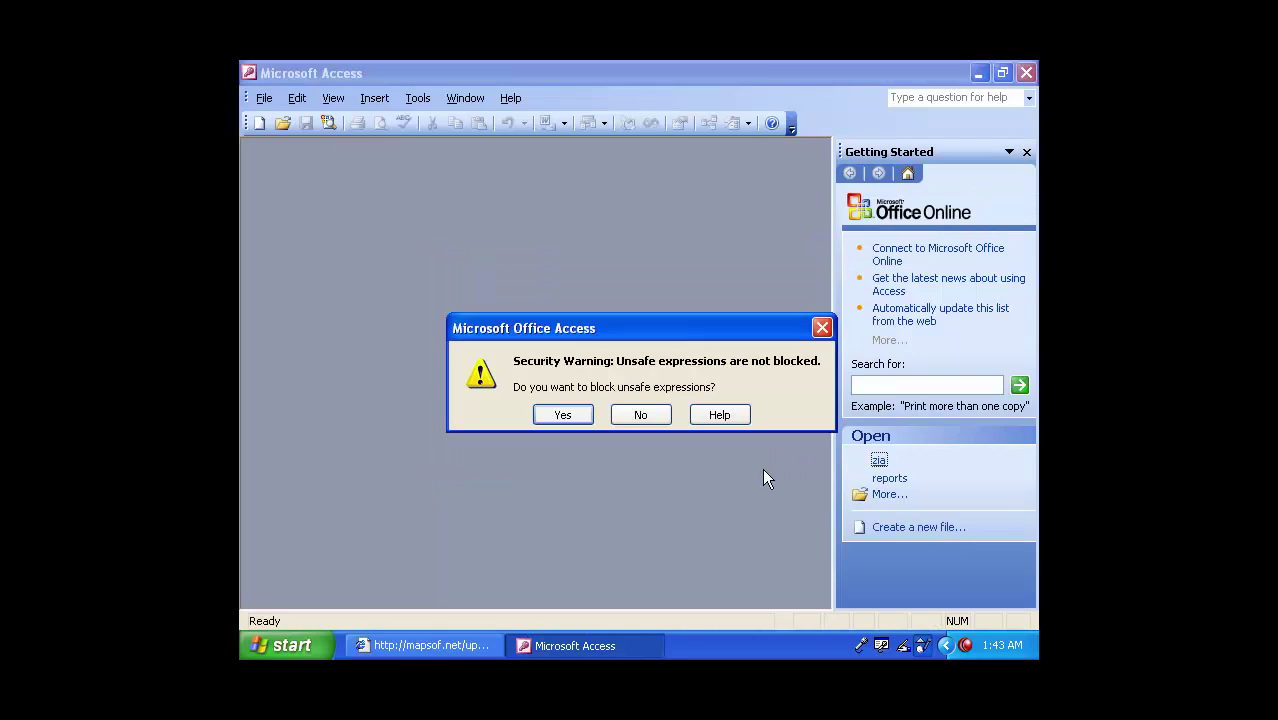
left_click(645, 415)
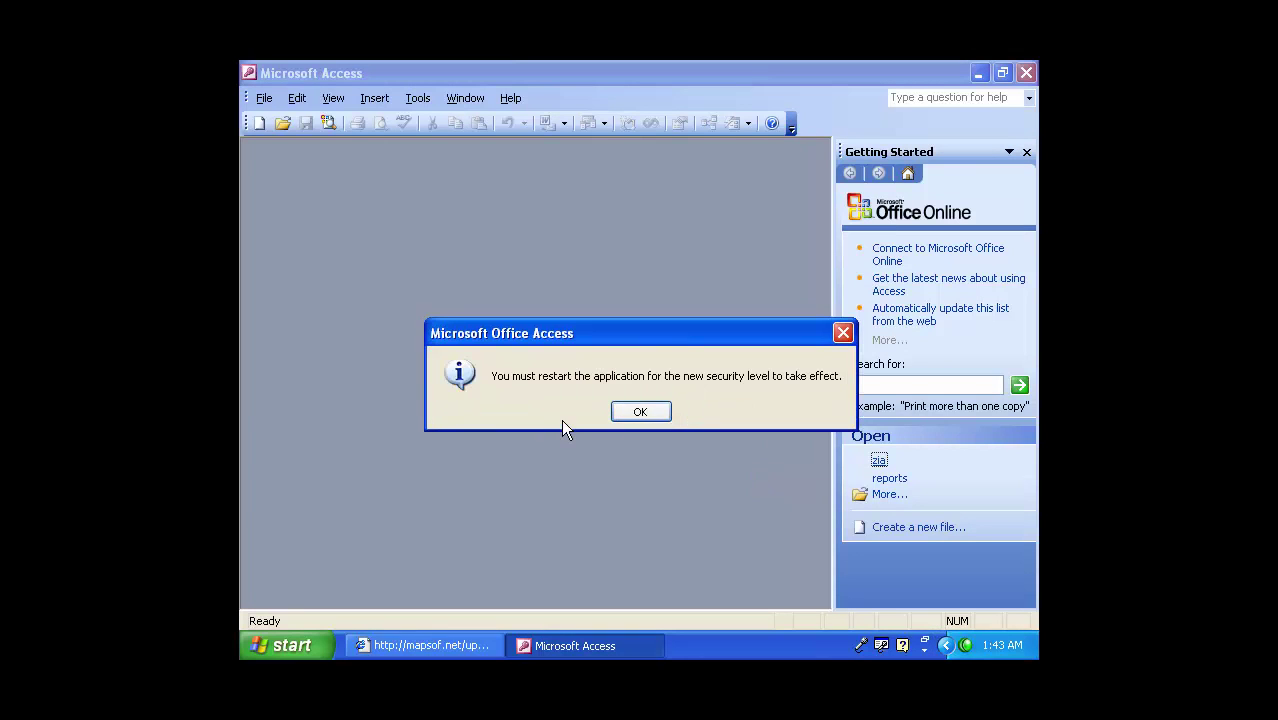
left_click(643, 408)
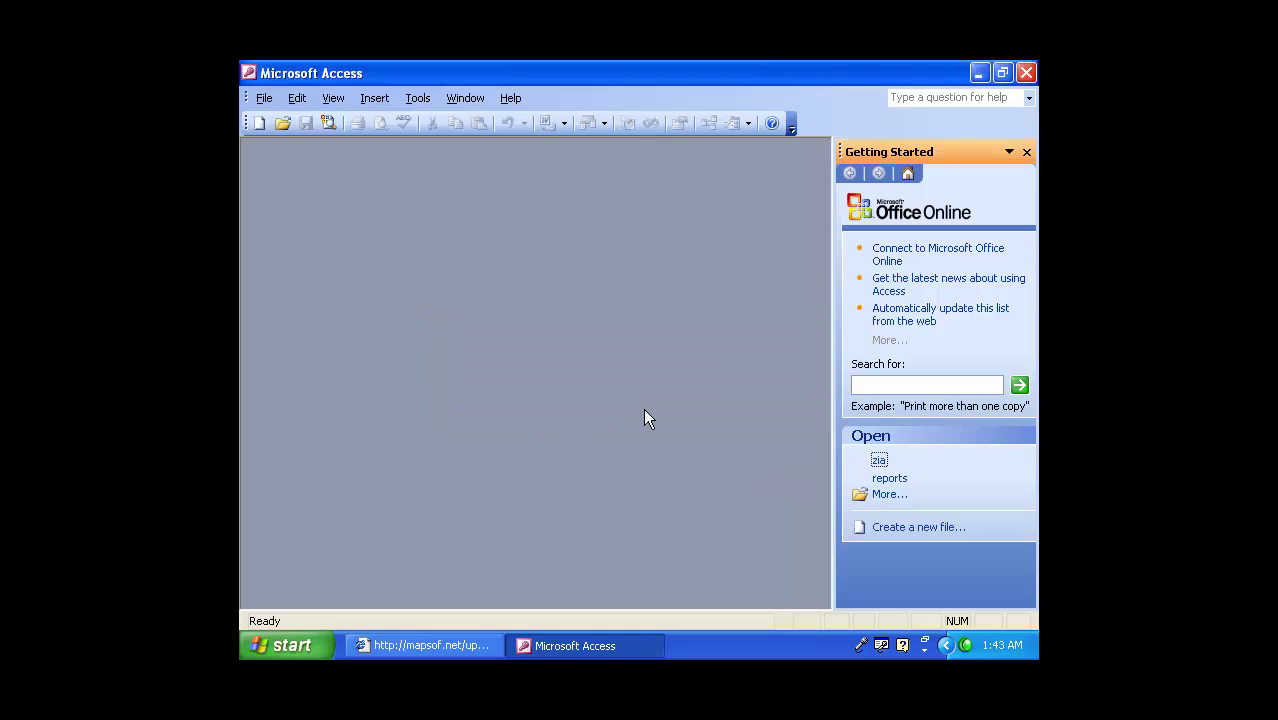
right_click(966, 645)
left_click(928, 525)
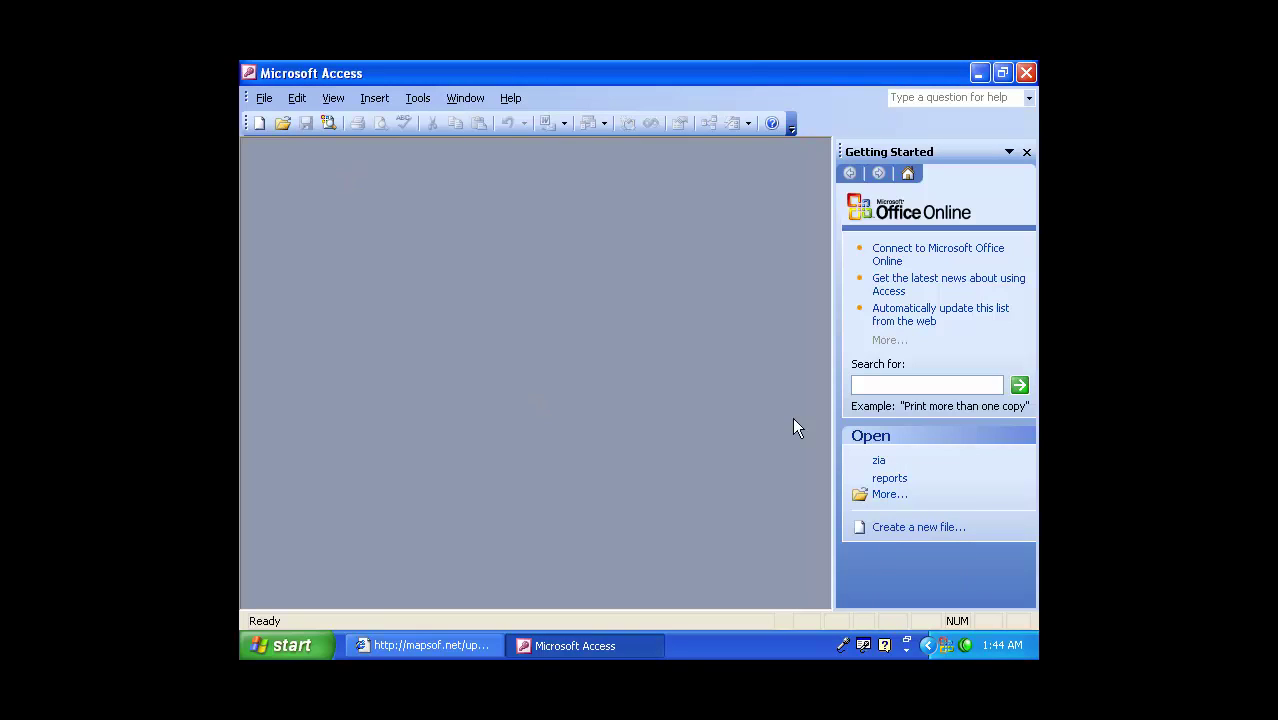
Try to open the zia database from My Documents within Access, and close Access.
left_click(283, 123)
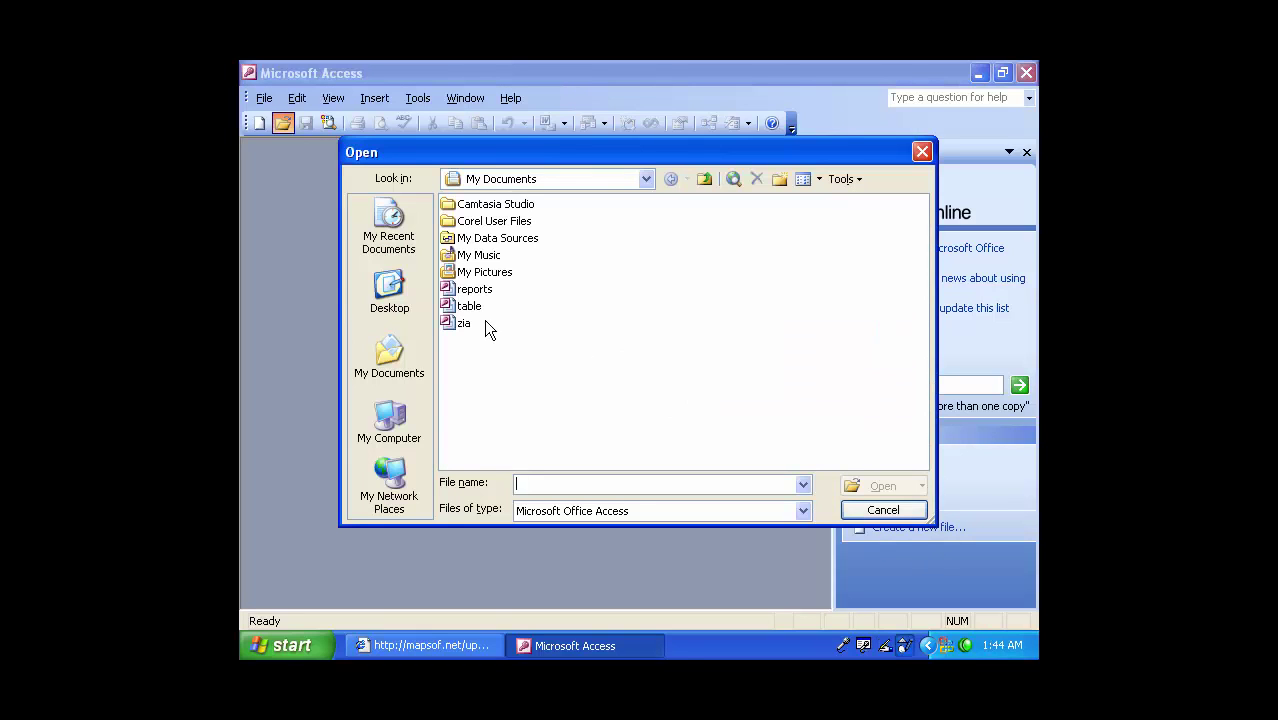
left_click(464, 322)
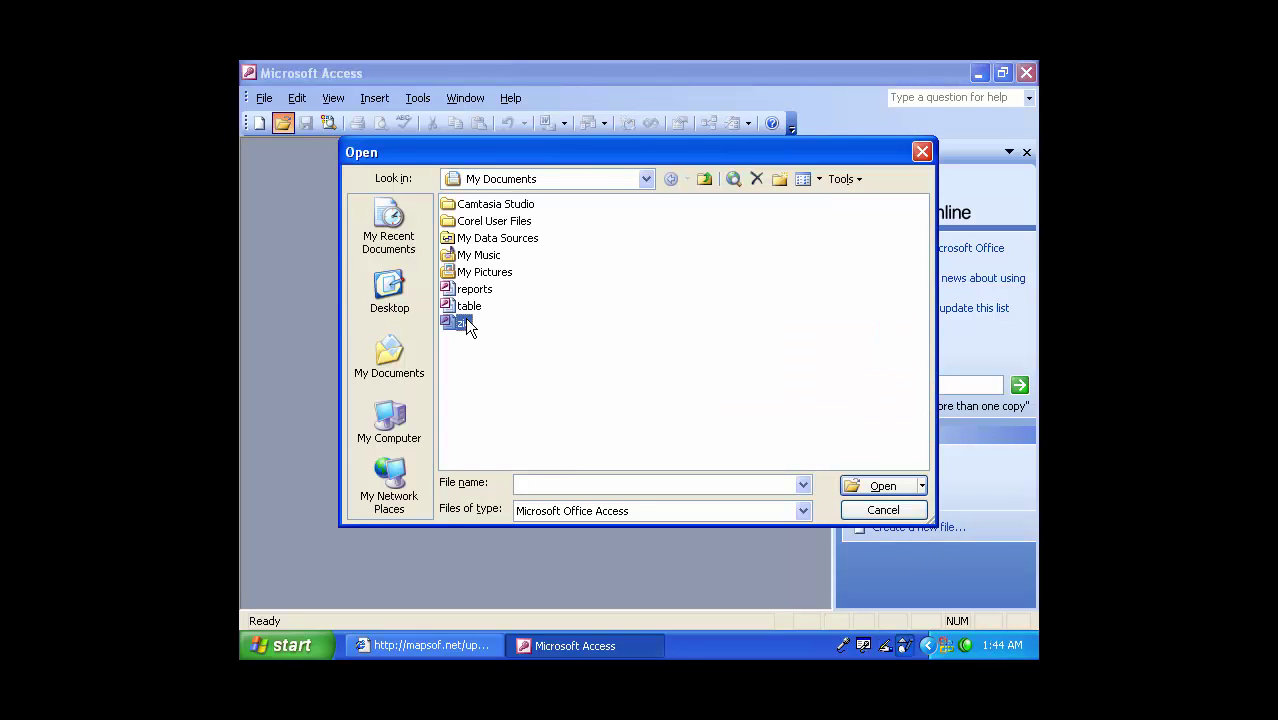
left_click(882, 486)
left_click(638, 412)
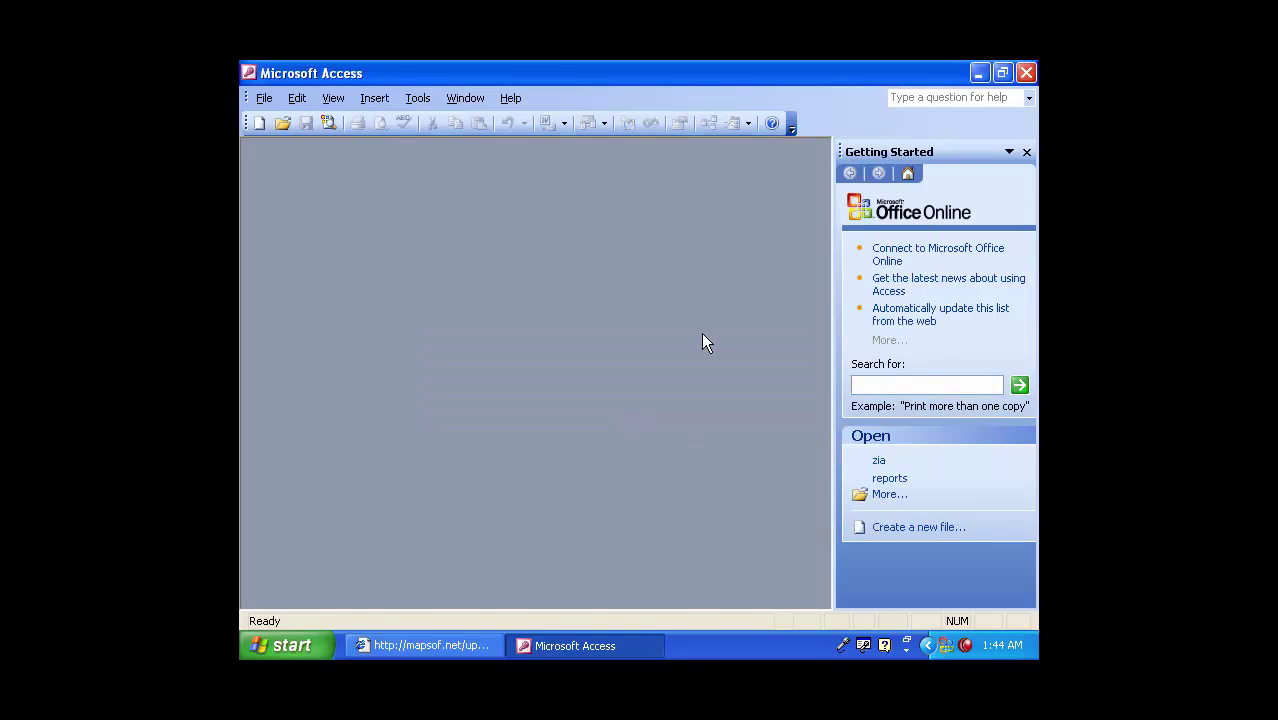
left_click(1025, 72)
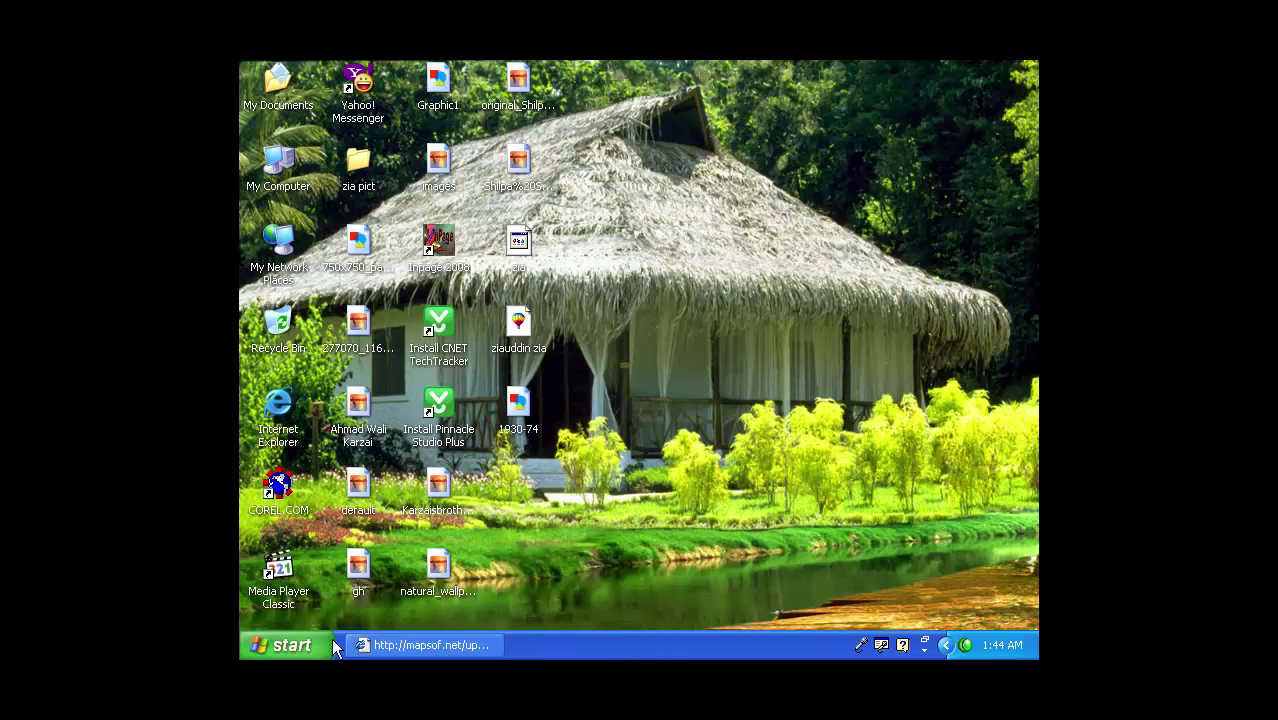
left_click(300, 643)
mouse_move(385, 381)
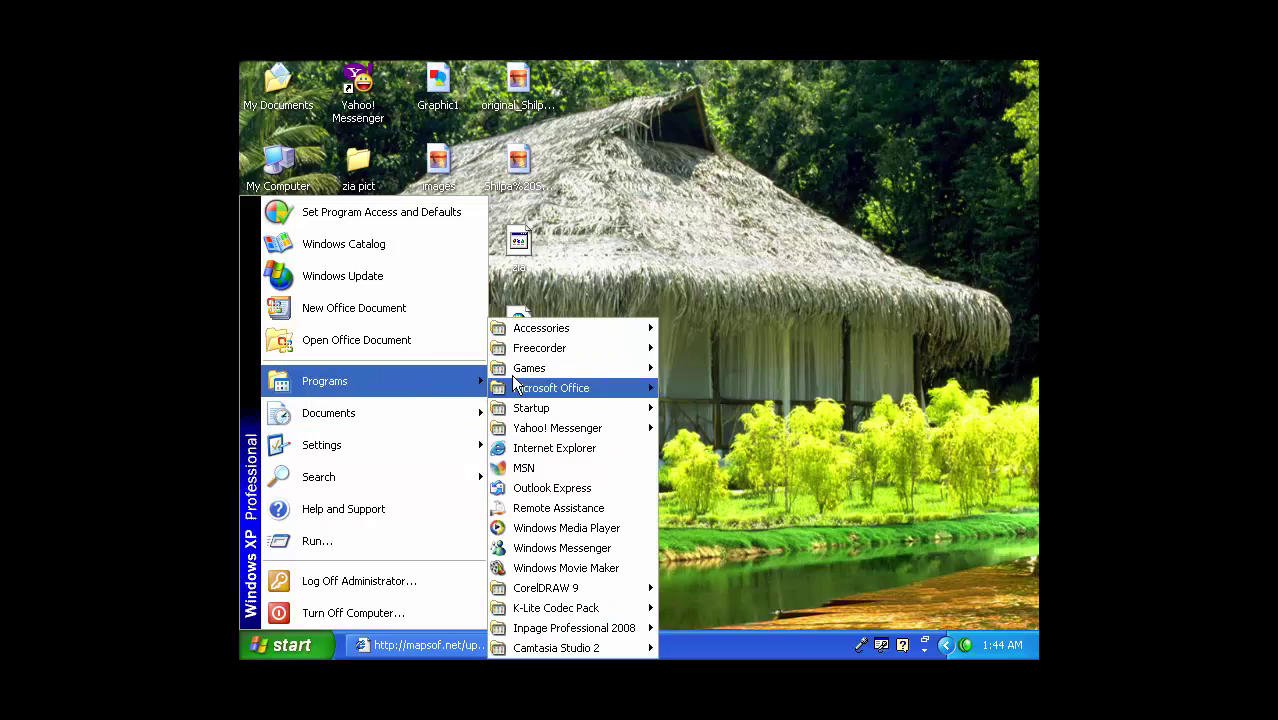
right_click(966, 646)
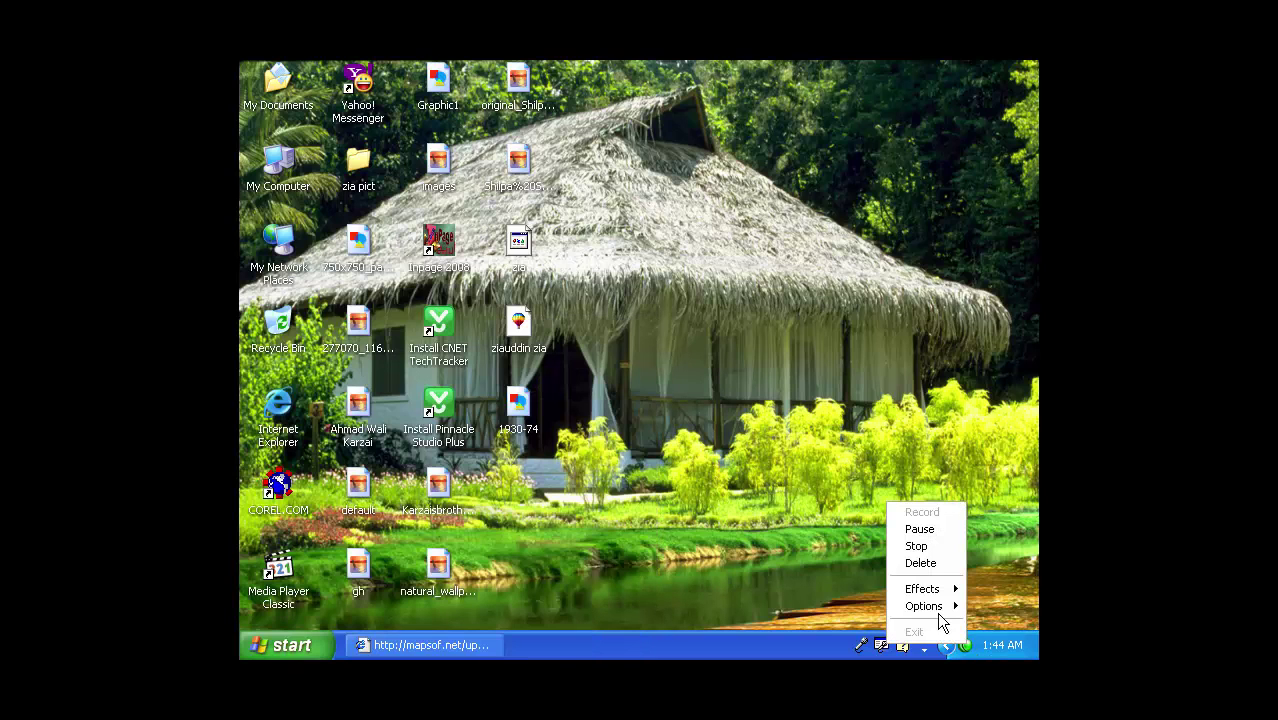
left_click(283, 167)
Open the zia database from the My Documents folder in Windows and allow it to open despite the security warning.
double_click(278, 90)
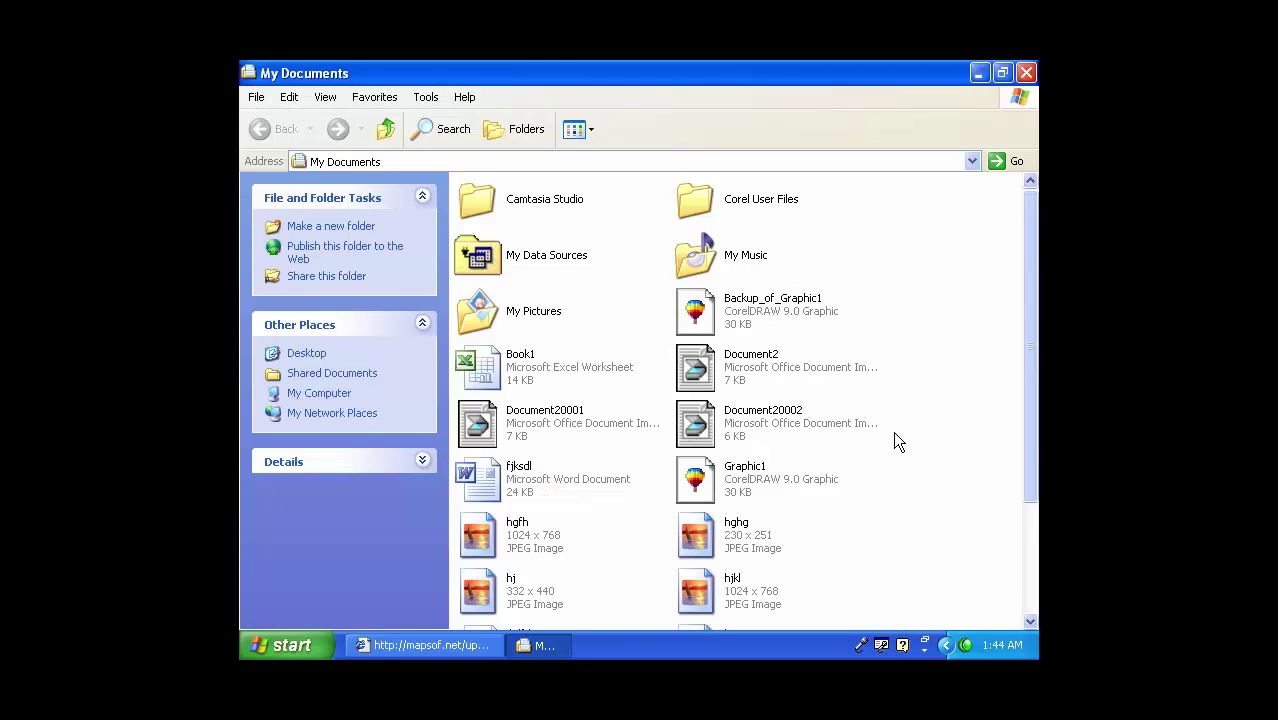
left_click_drag(1029, 285, 1029, 400)
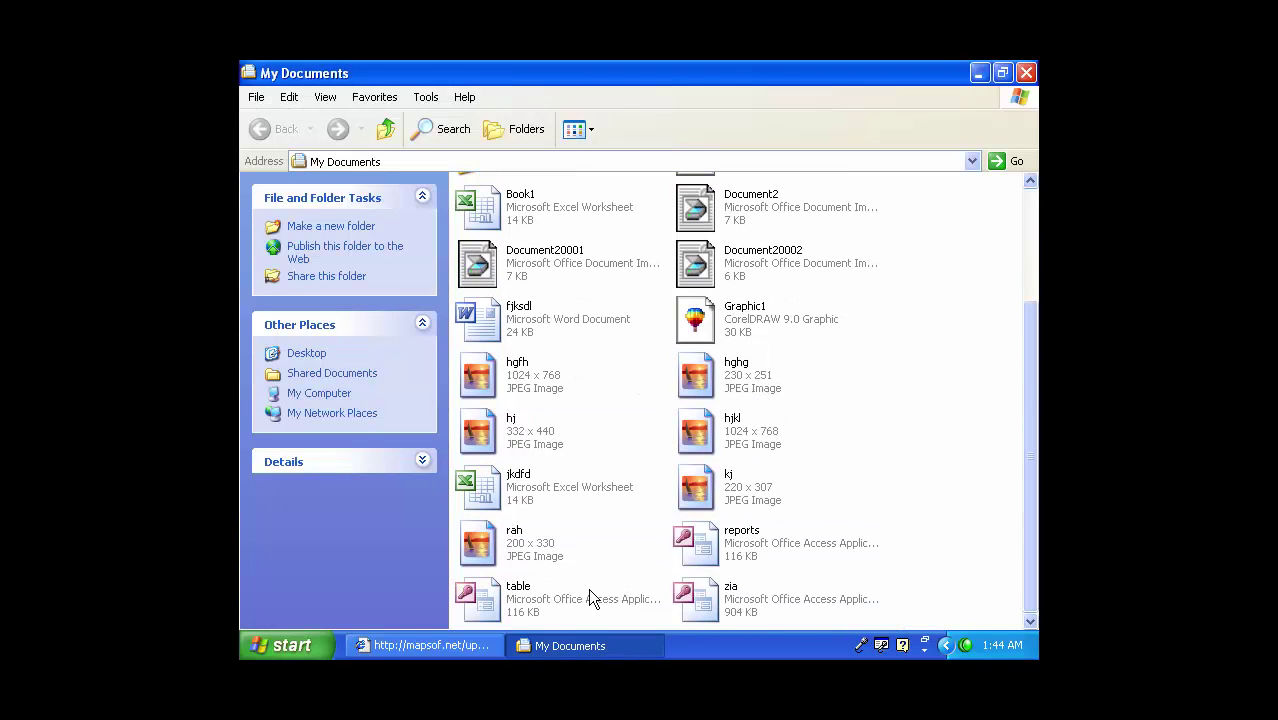
left_click(526, 607)
left_click(758, 606)
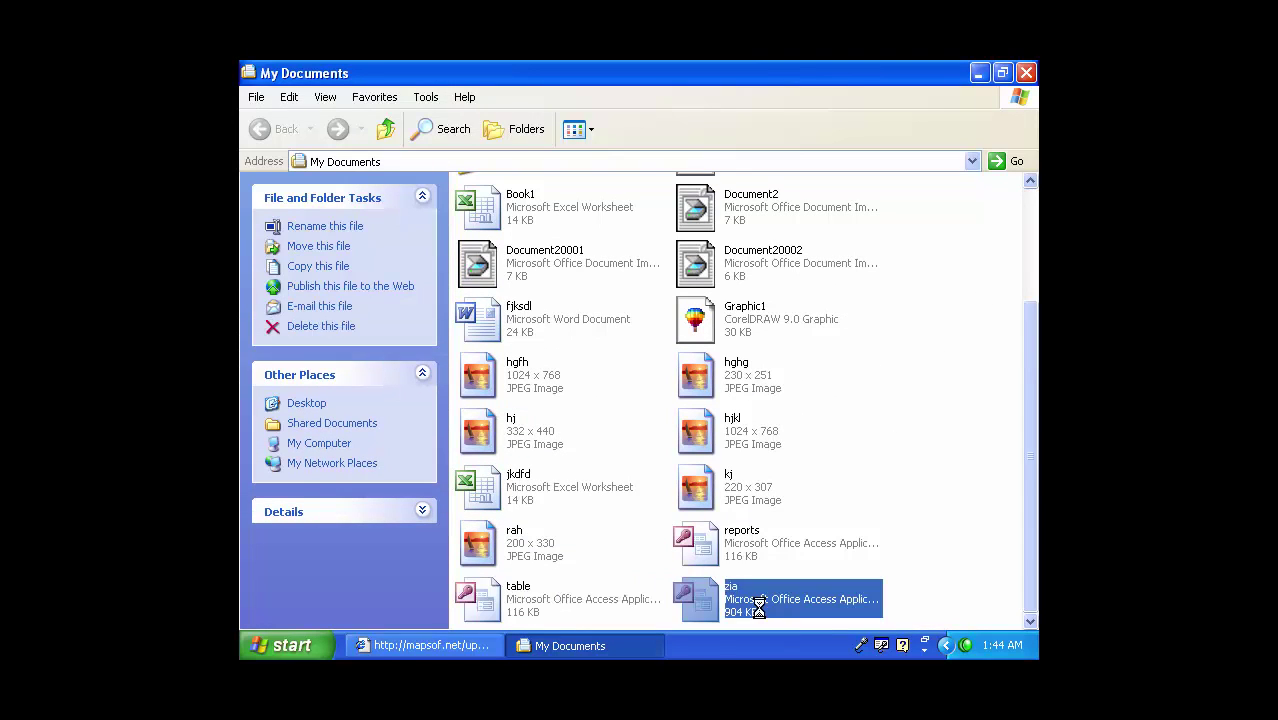
right_click(765, 600)
left_click(804, 390)
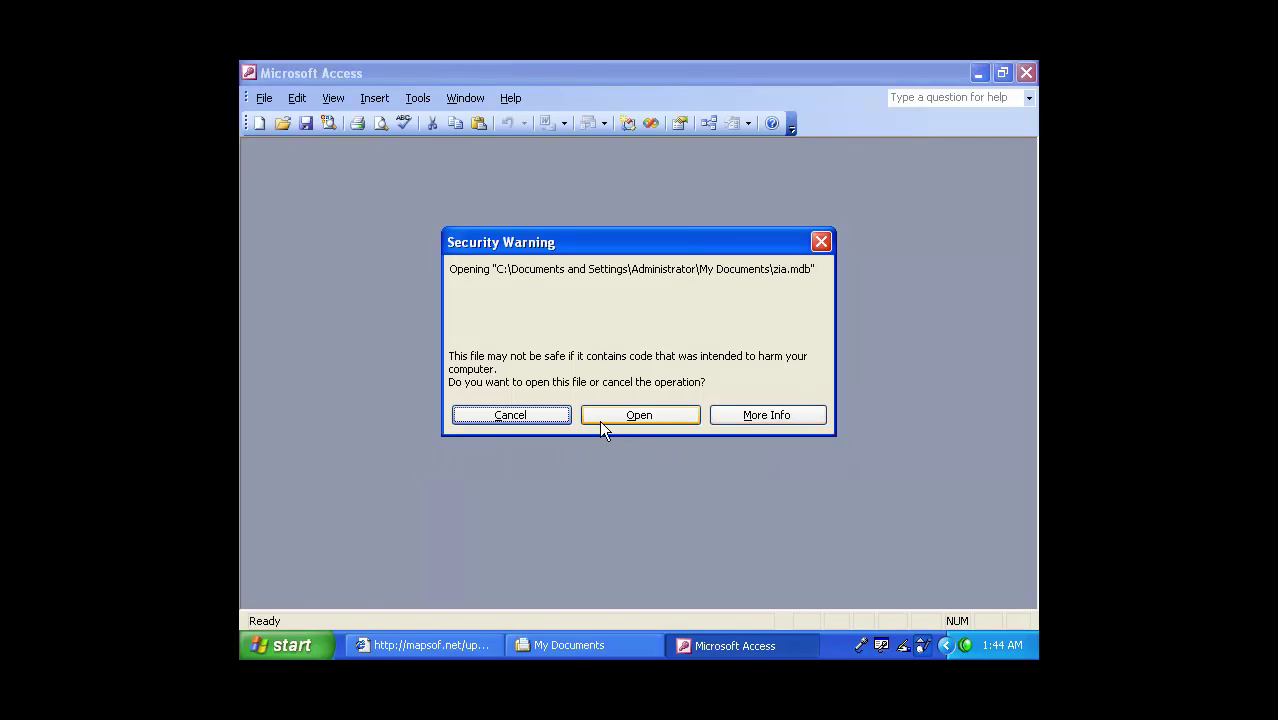
left_click(599, 420)
Open Form1 in Design view and add a wide text box below the fields containing the formula =Sum([salary]+[comm]).
double_click(416, 265)
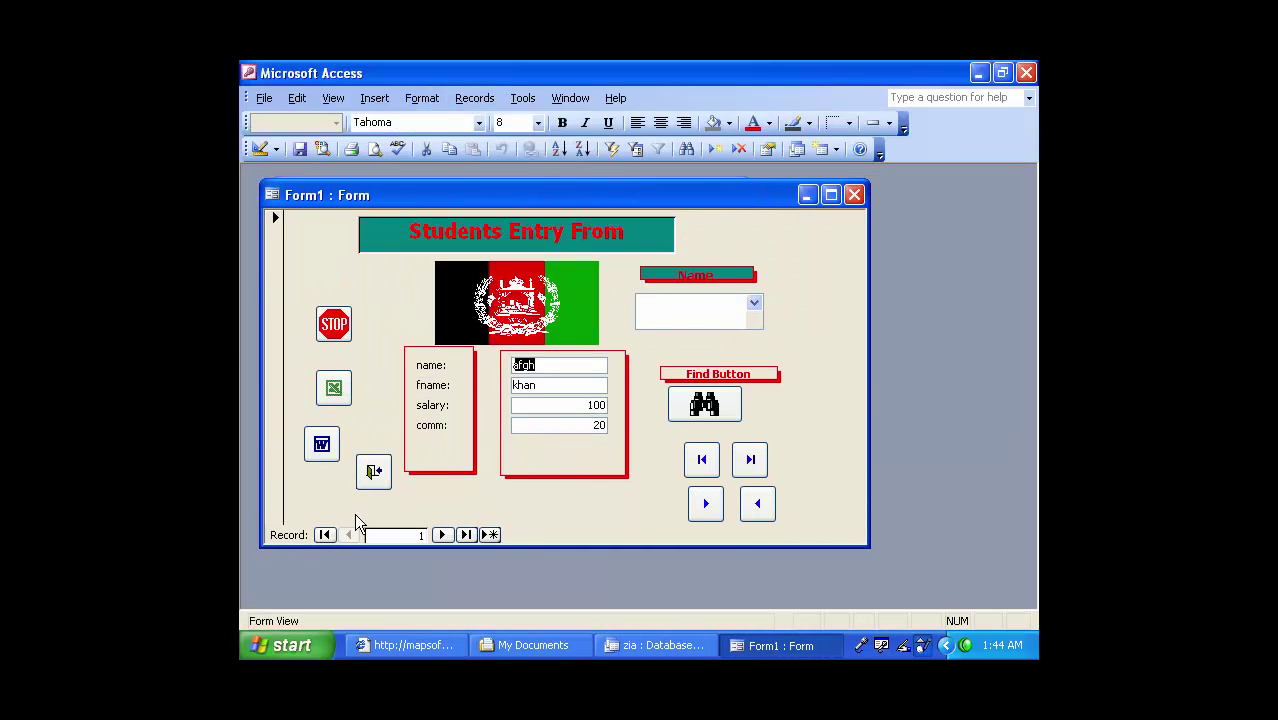
left_click(259, 148)
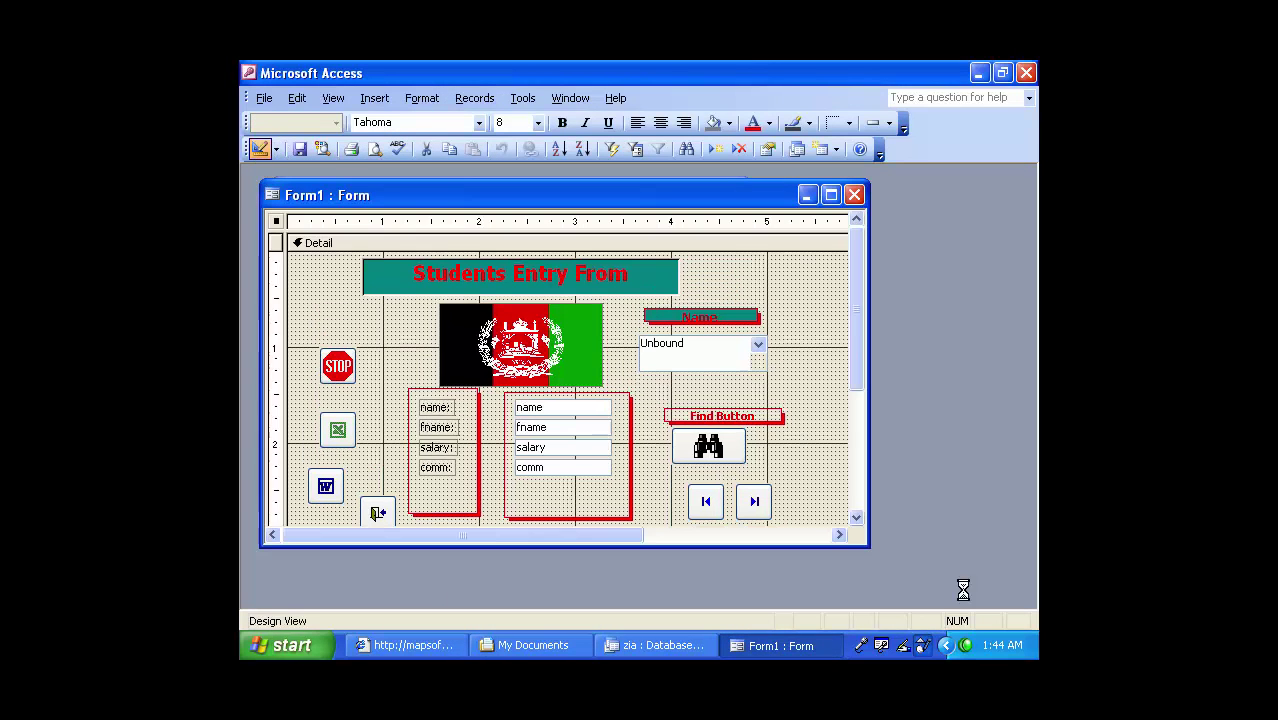
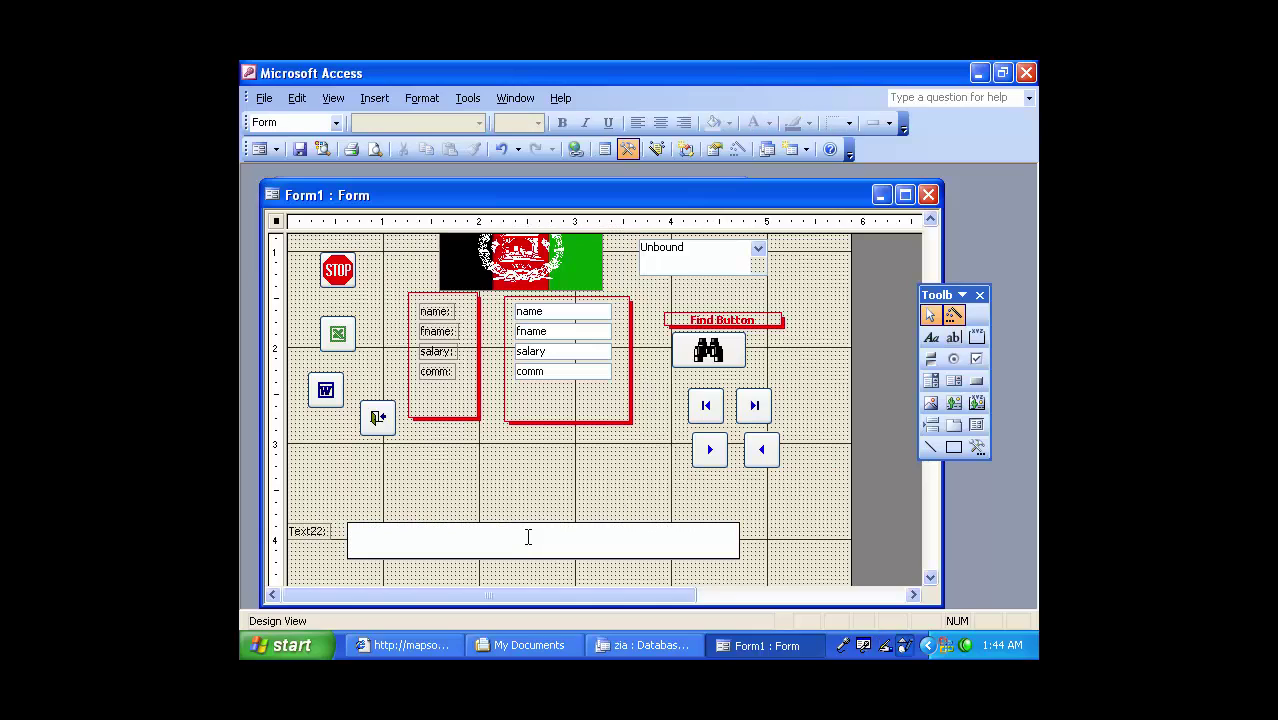
left_click(528, 537)
type("=sum(salary]+[comm]")
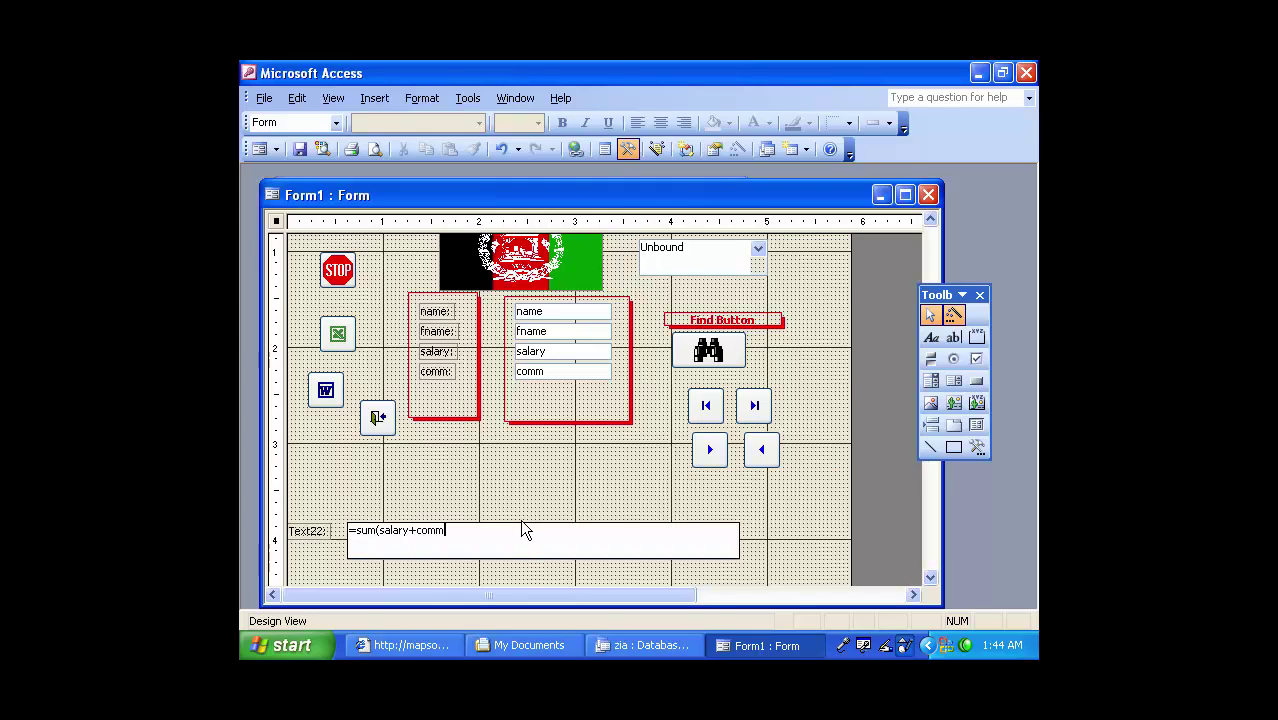
type(")")
key("Return")
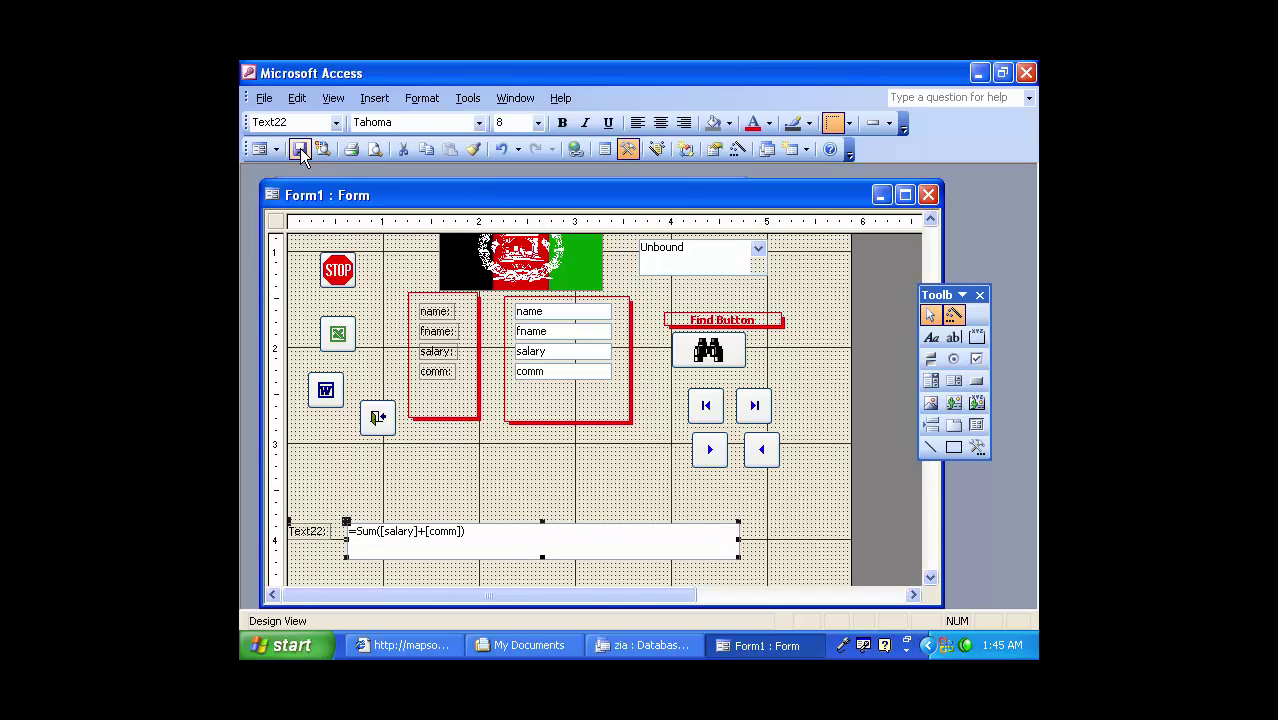
Switch to Form view and check the result of the salary plus commission sum box.
left_click(259, 148)
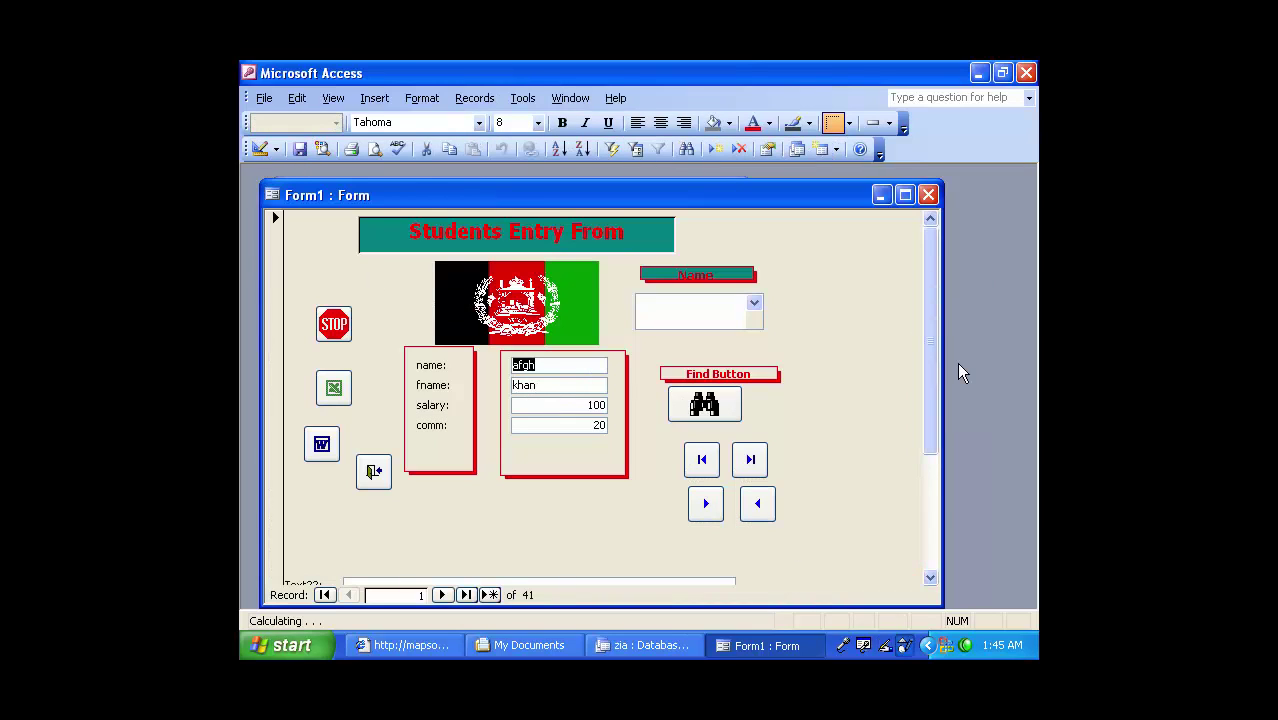
left_click_drag(928, 337, 928, 414)
double_click(720, 456)
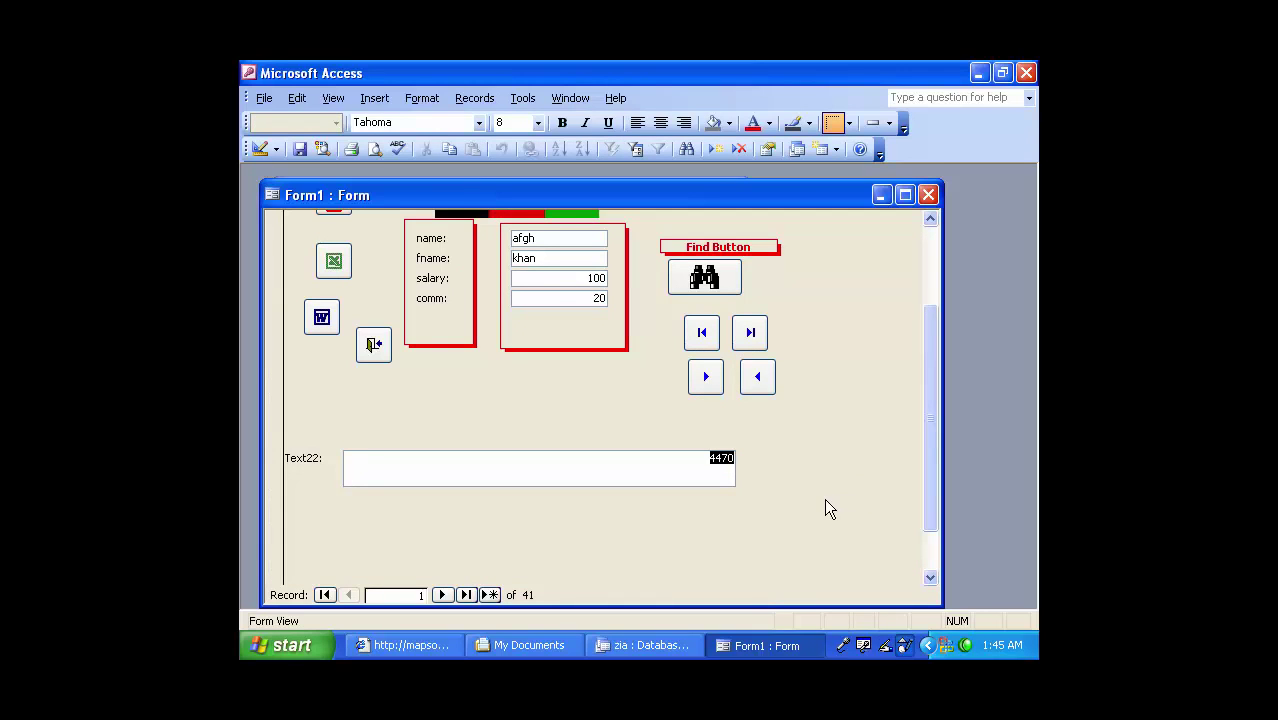
In Design view, add a second wide text box below the sum box with the formula =[salary]-[comm].
left_click(259, 148)
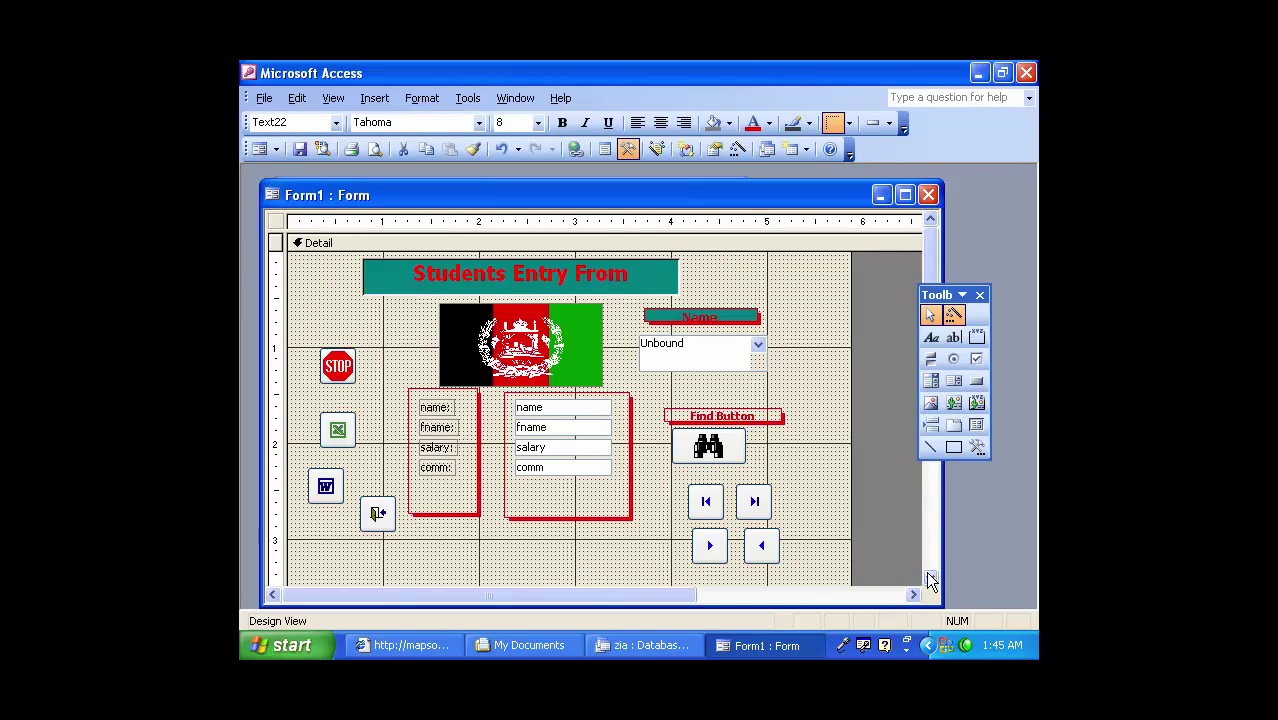
scroll(918, 563, "down", 3)
left_click(953, 337)
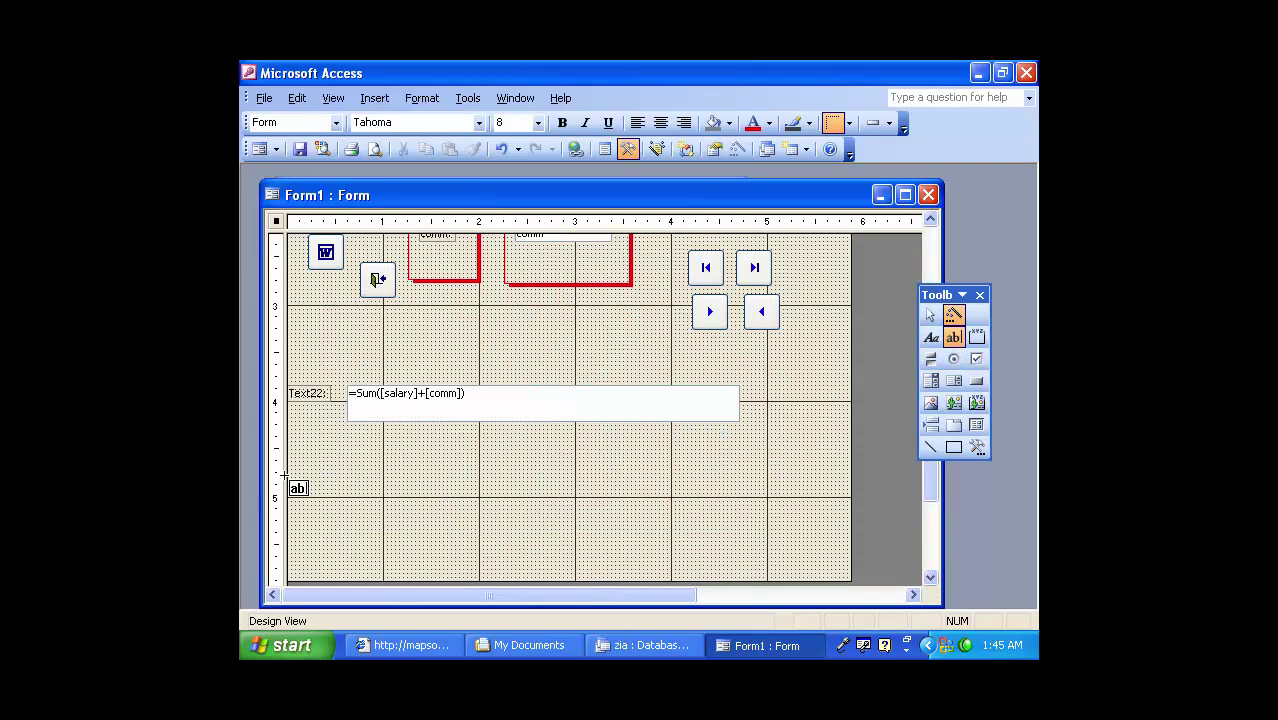
left_click_drag(610, 510, 764, 517)
left_click(534, 491)
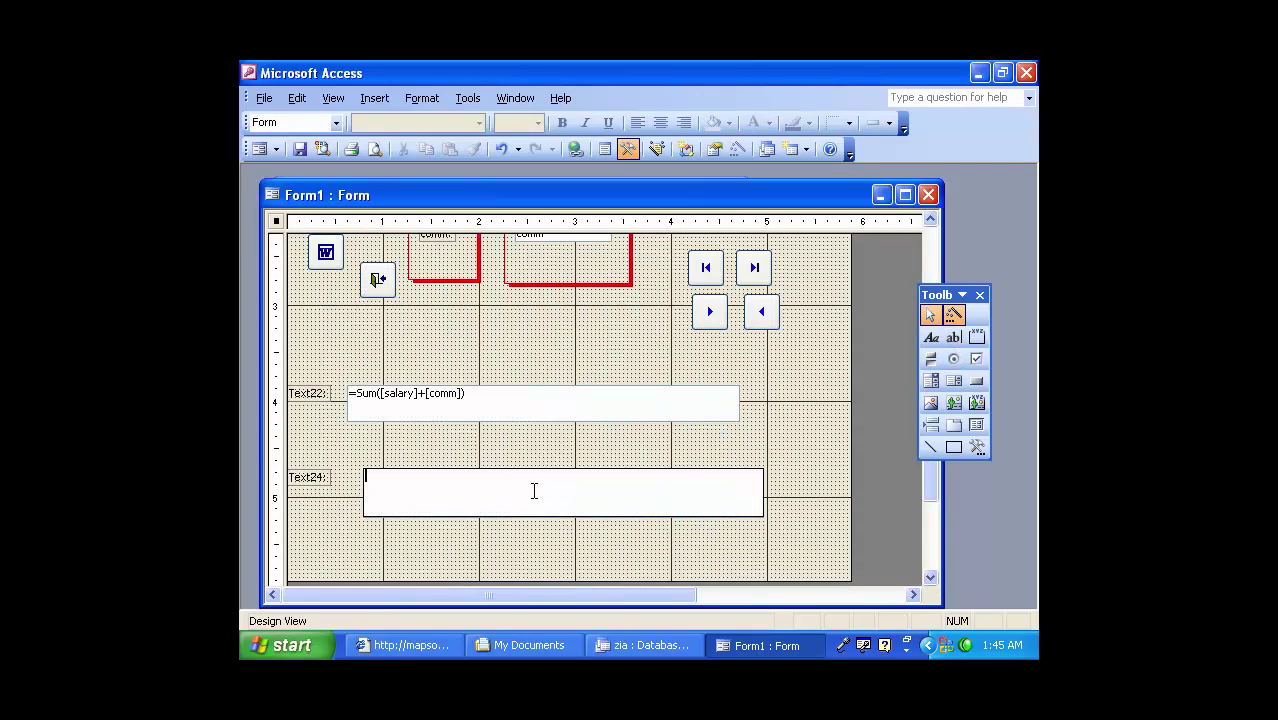
type("=")
type("su")
key("BackSpace")
type("l")
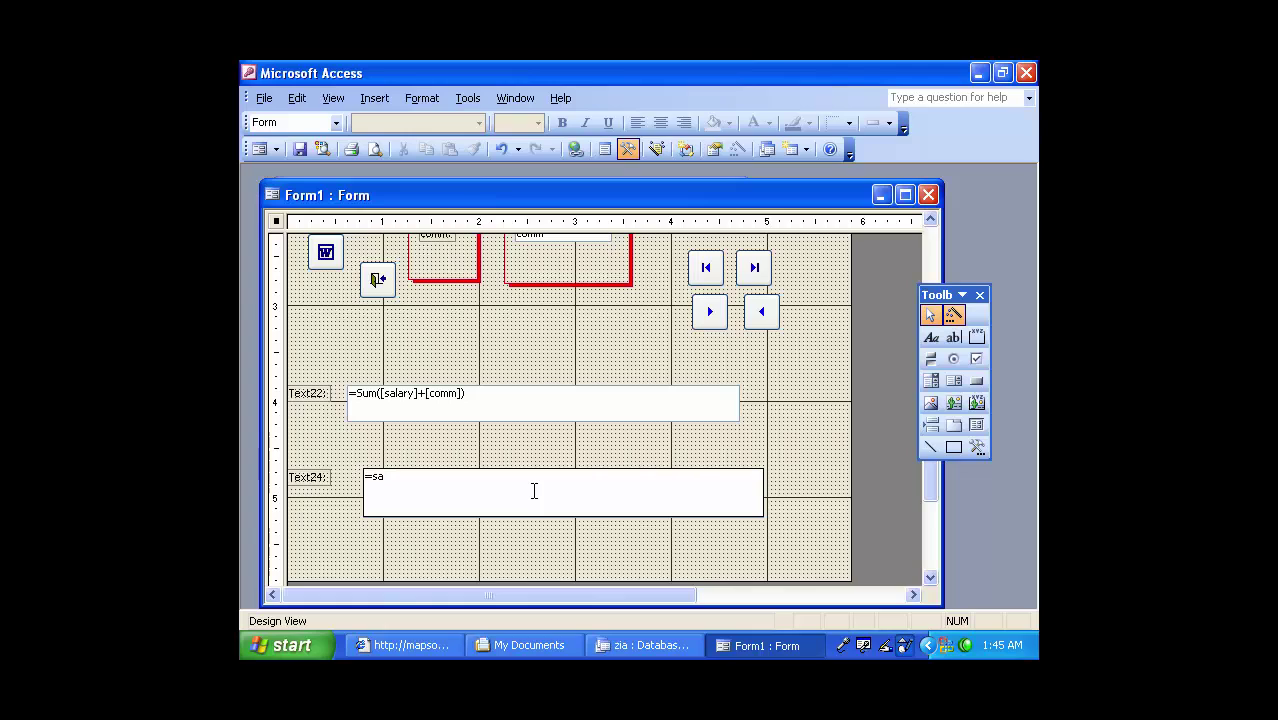
type("ary-comm")
key("Return")
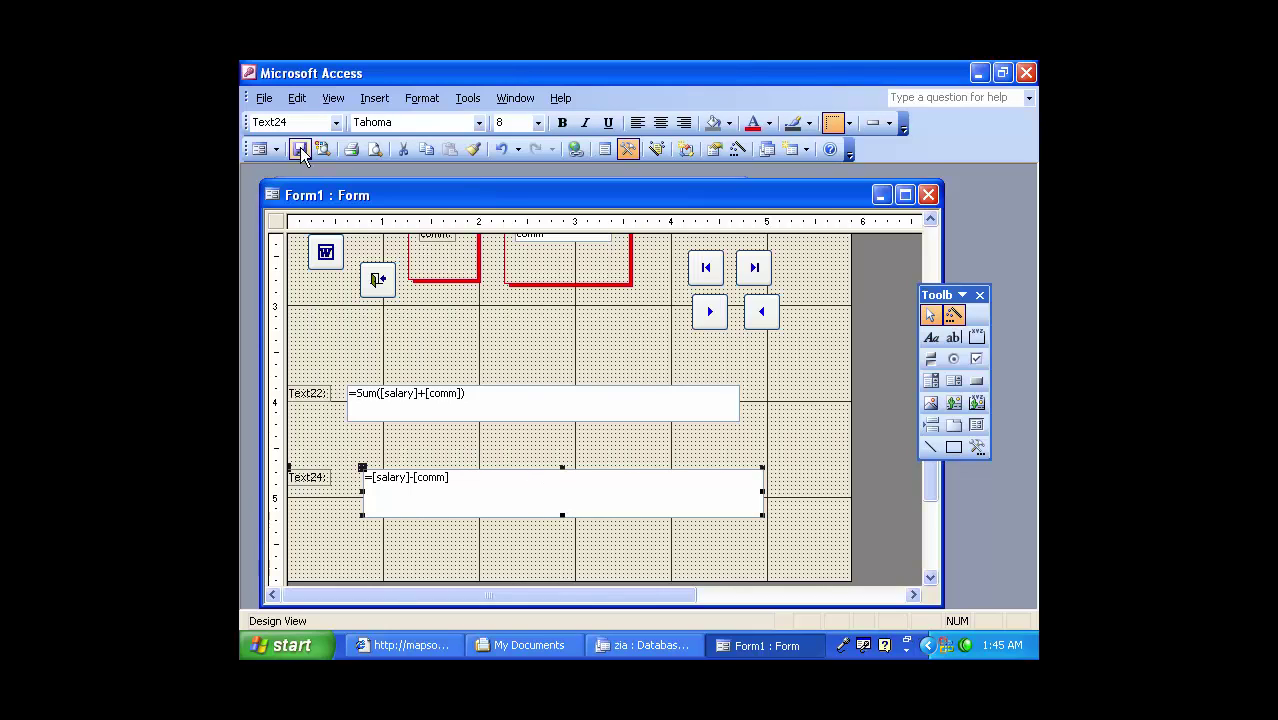
Display the form in Form view and check the result of the salary minus commission box.
left_click(258, 149)
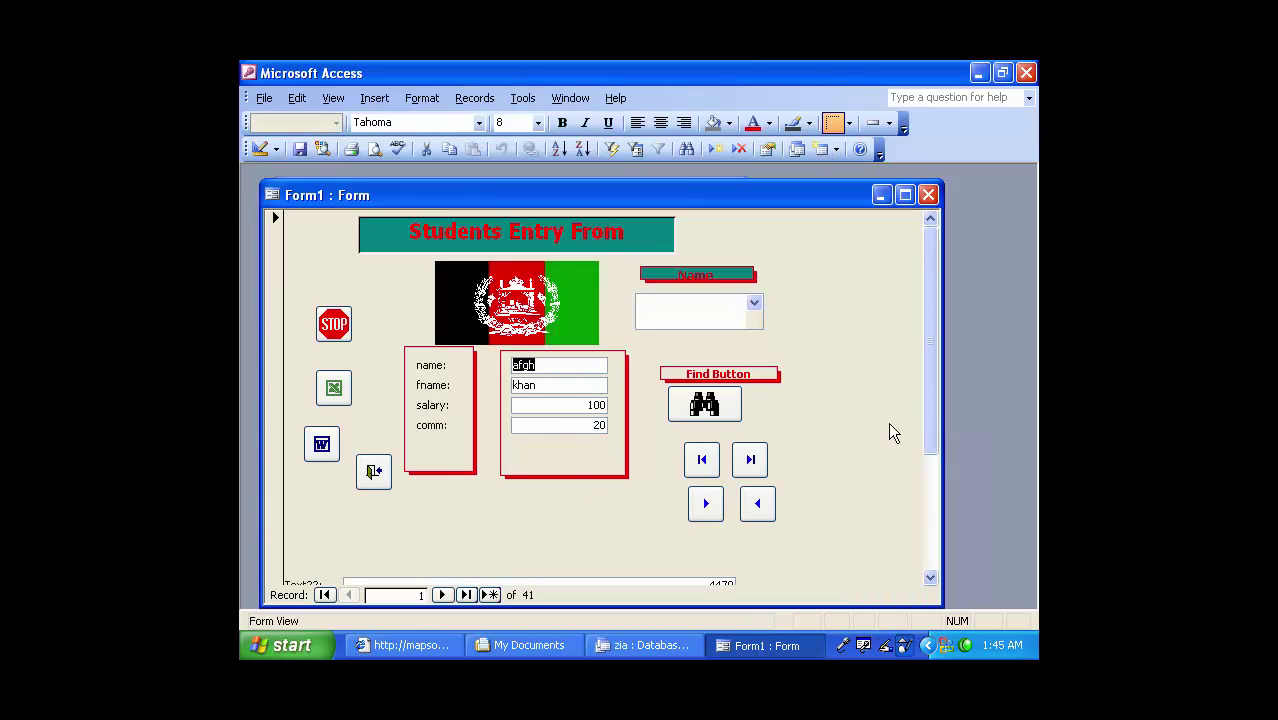
left_click_drag(929, 380, 944, 480)
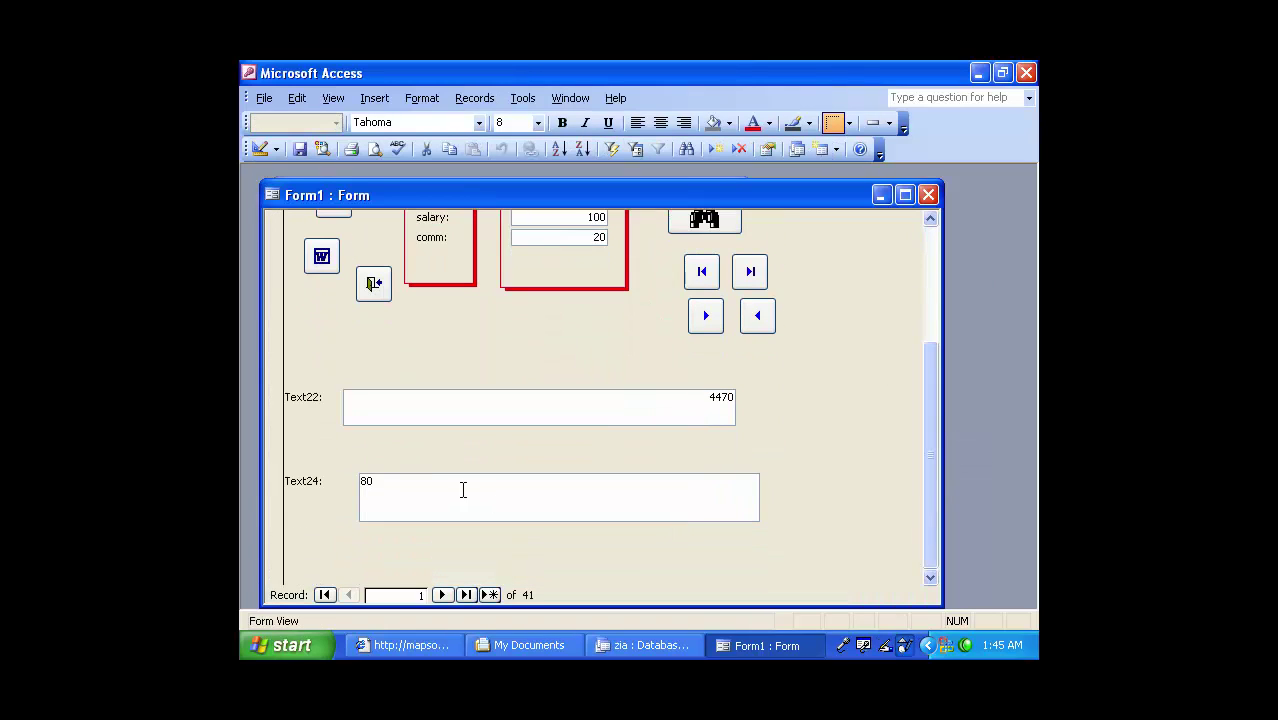
left_click(462, 491)
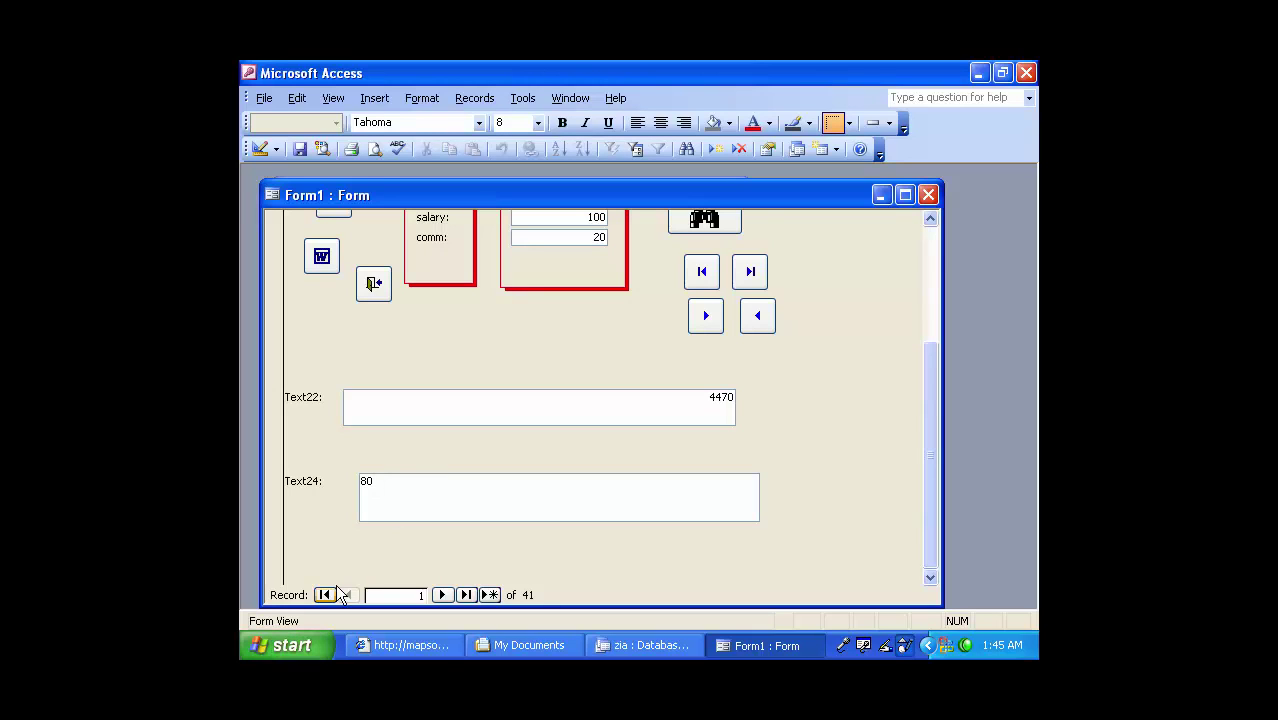
left_click_drag(399, 480, 242, 477)
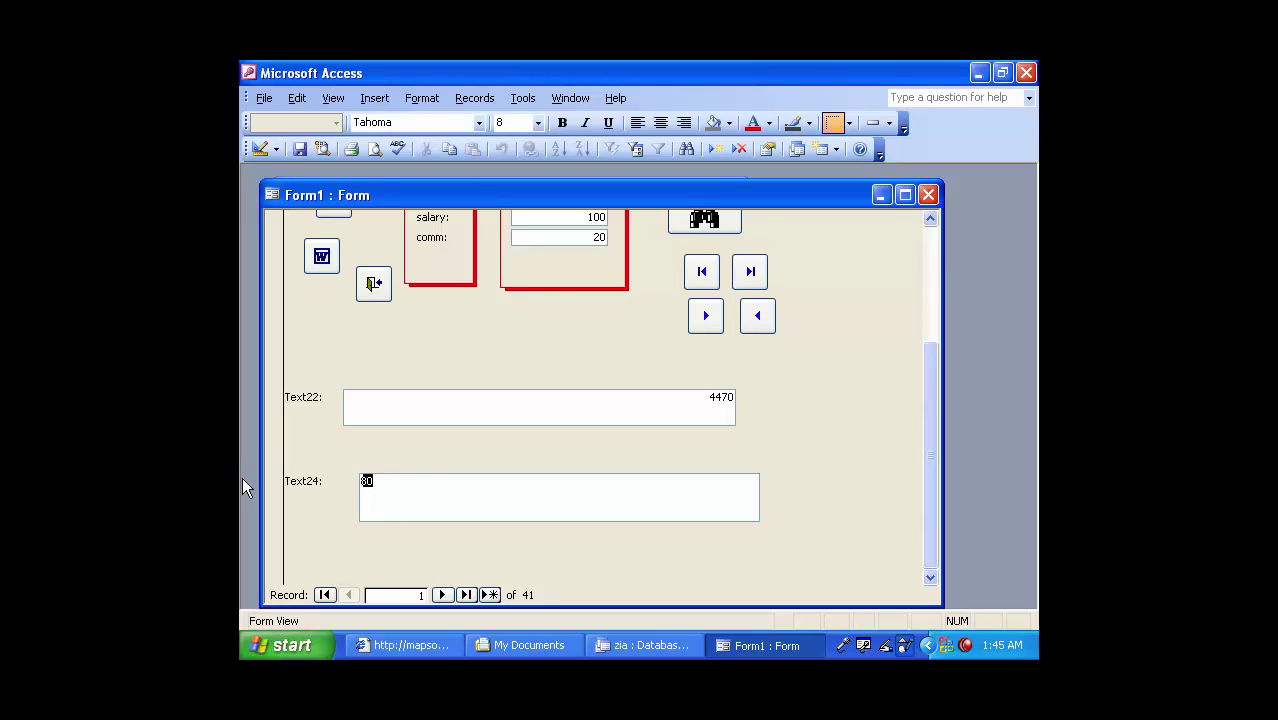
In Design view, add a third text box beneath the subtraction box with the formula =[salary]*10/100.
left_click(258, 149)
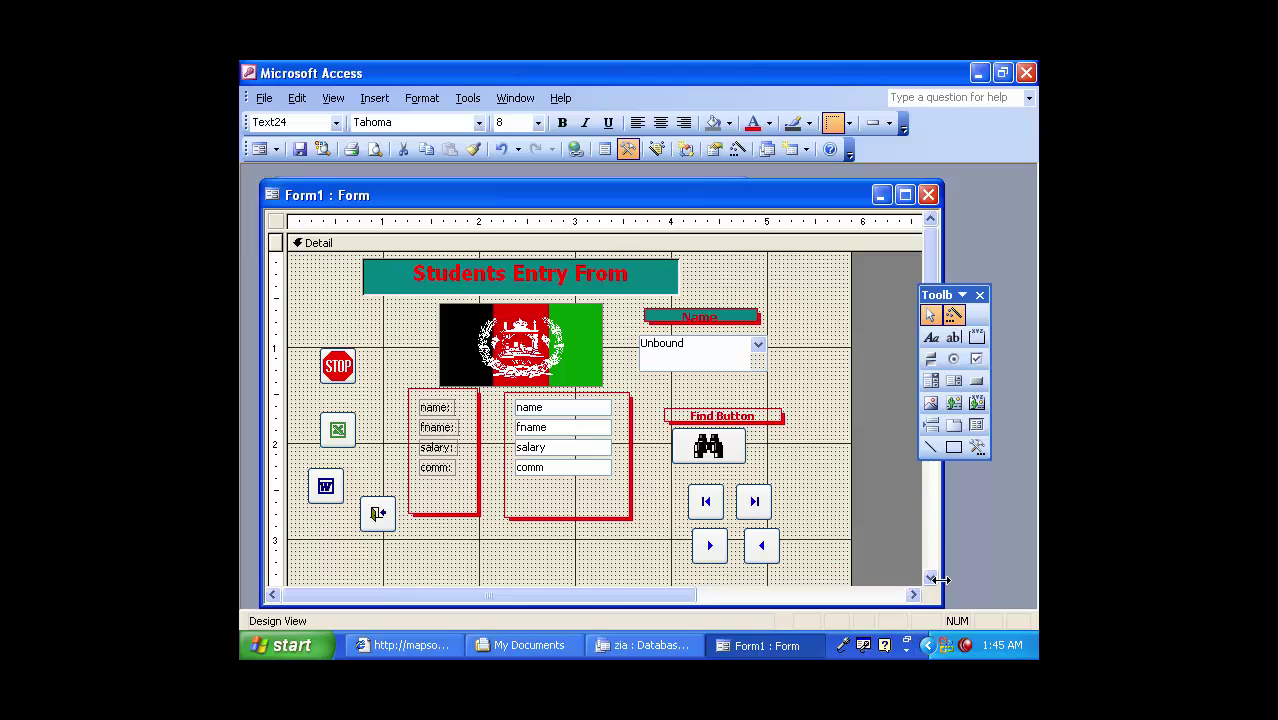
scroll(930, 571, "down", 5)
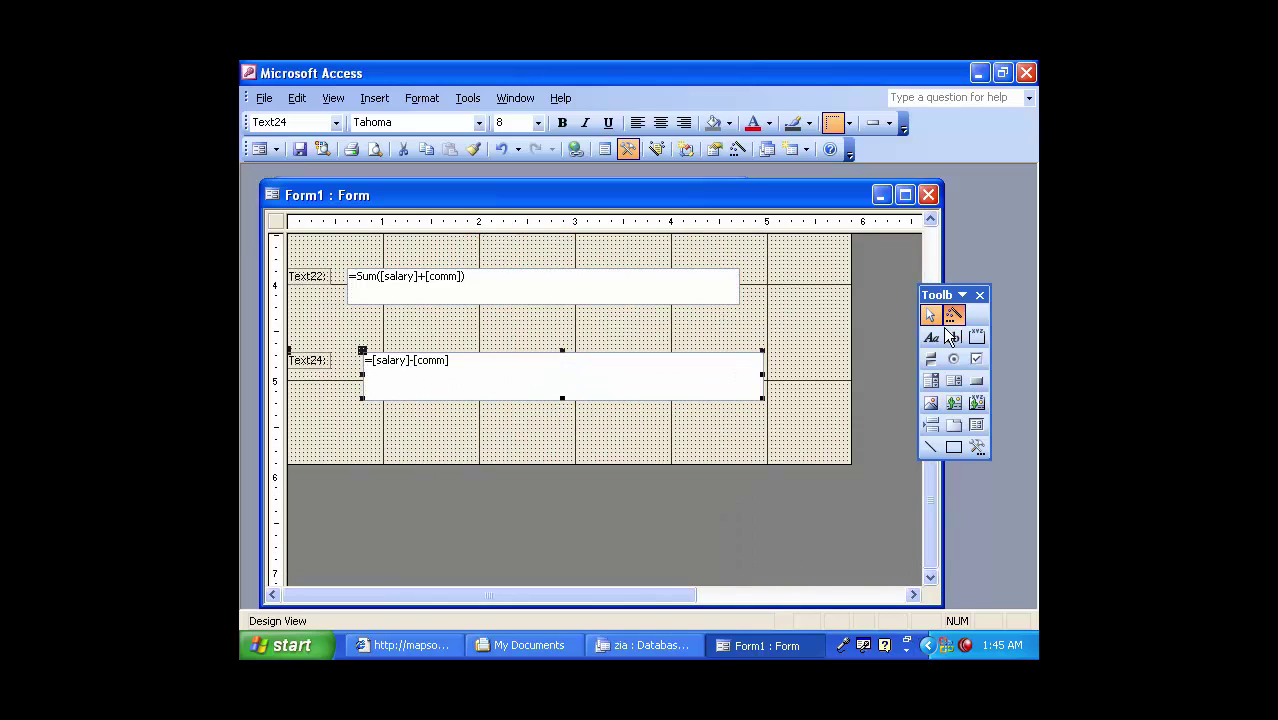
left_click(953, 337)
left_click_drag(366, 411, 755, 455)
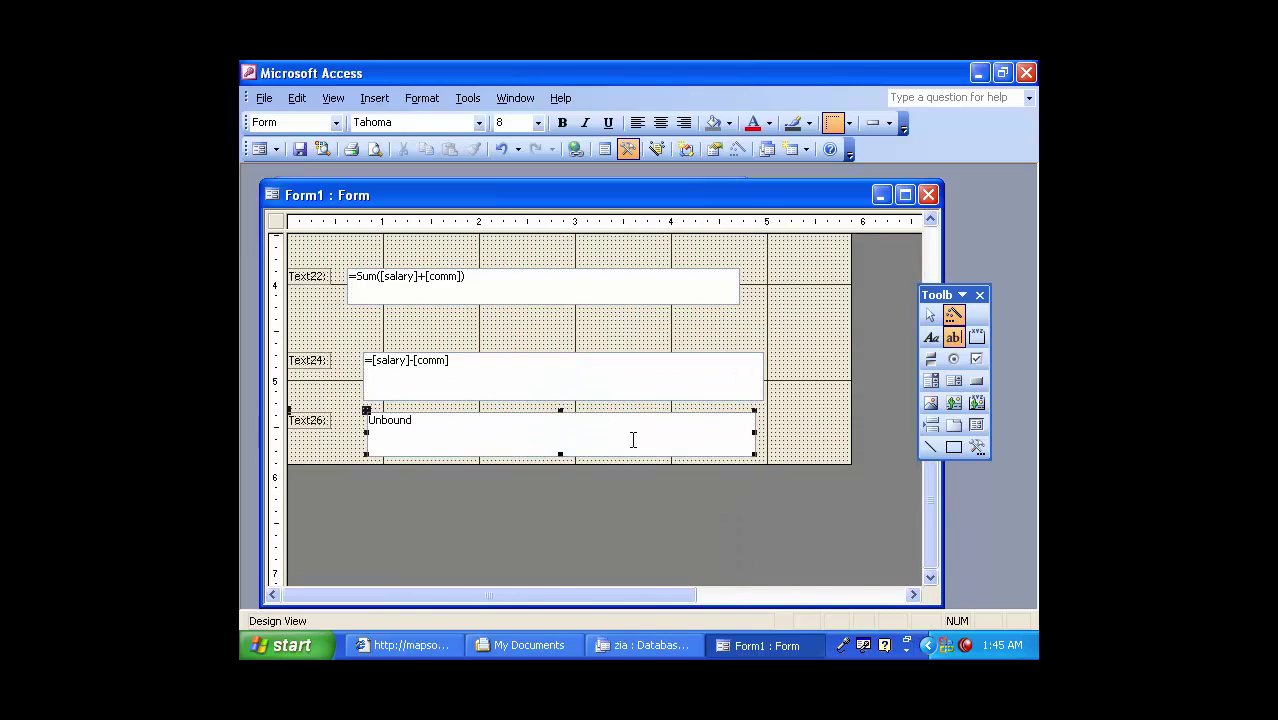
left_click(543, 438)
type("=sa")
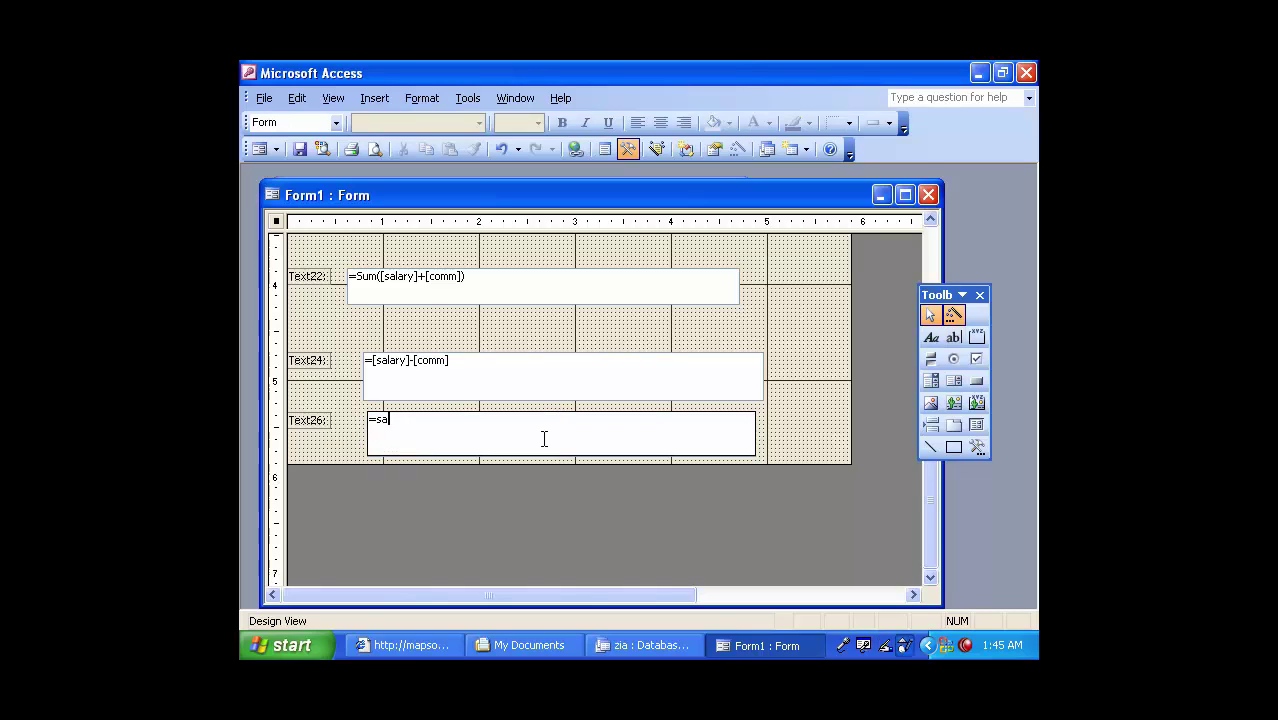
type("lary@")
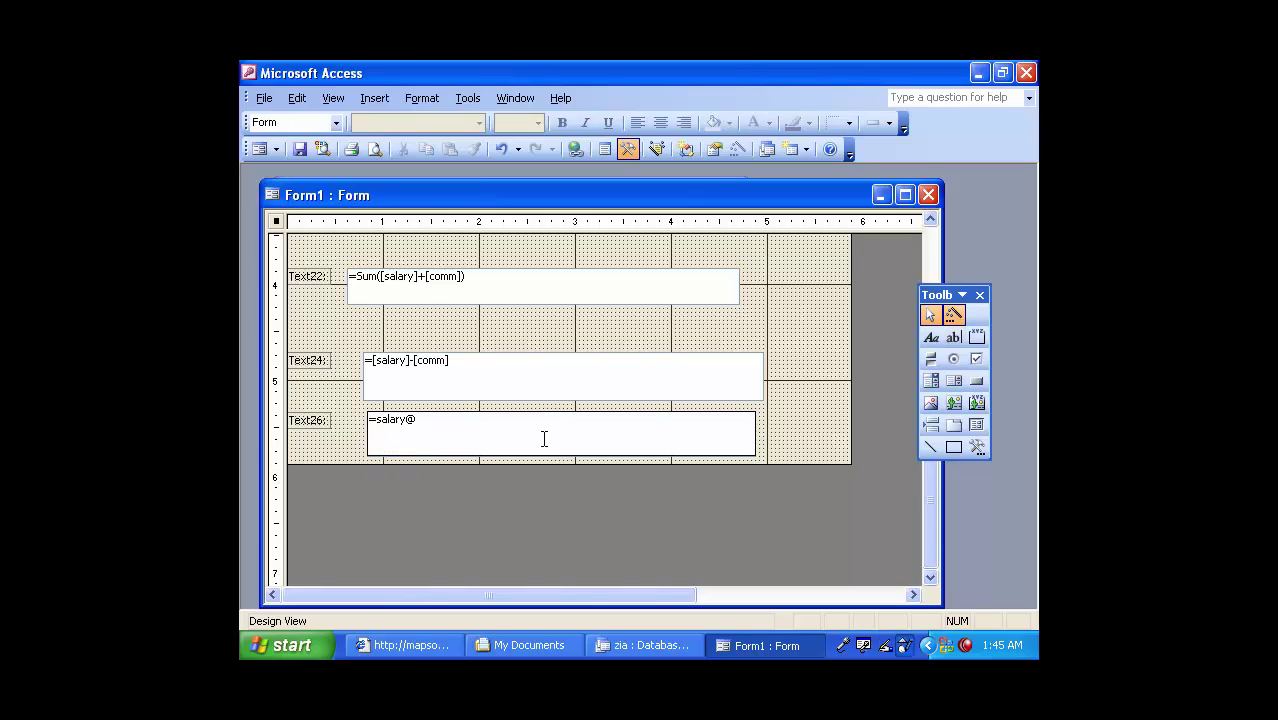
key("BackSpace")
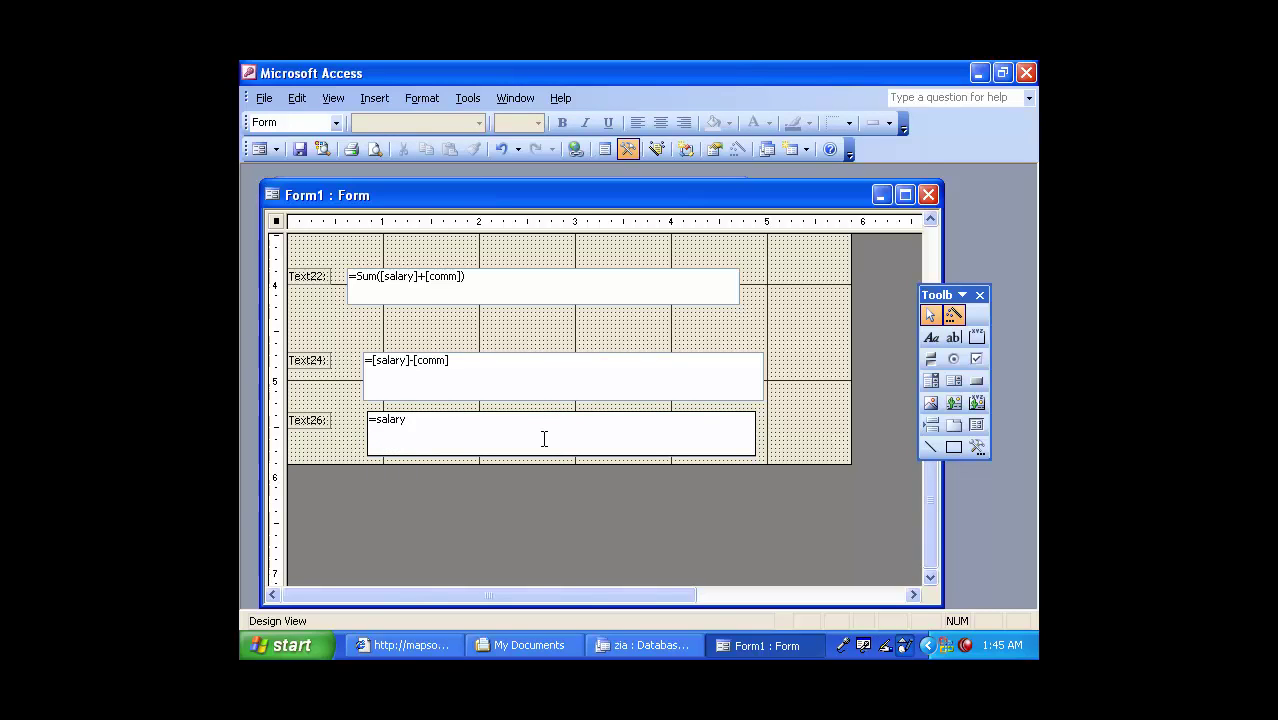
type("*10/100")
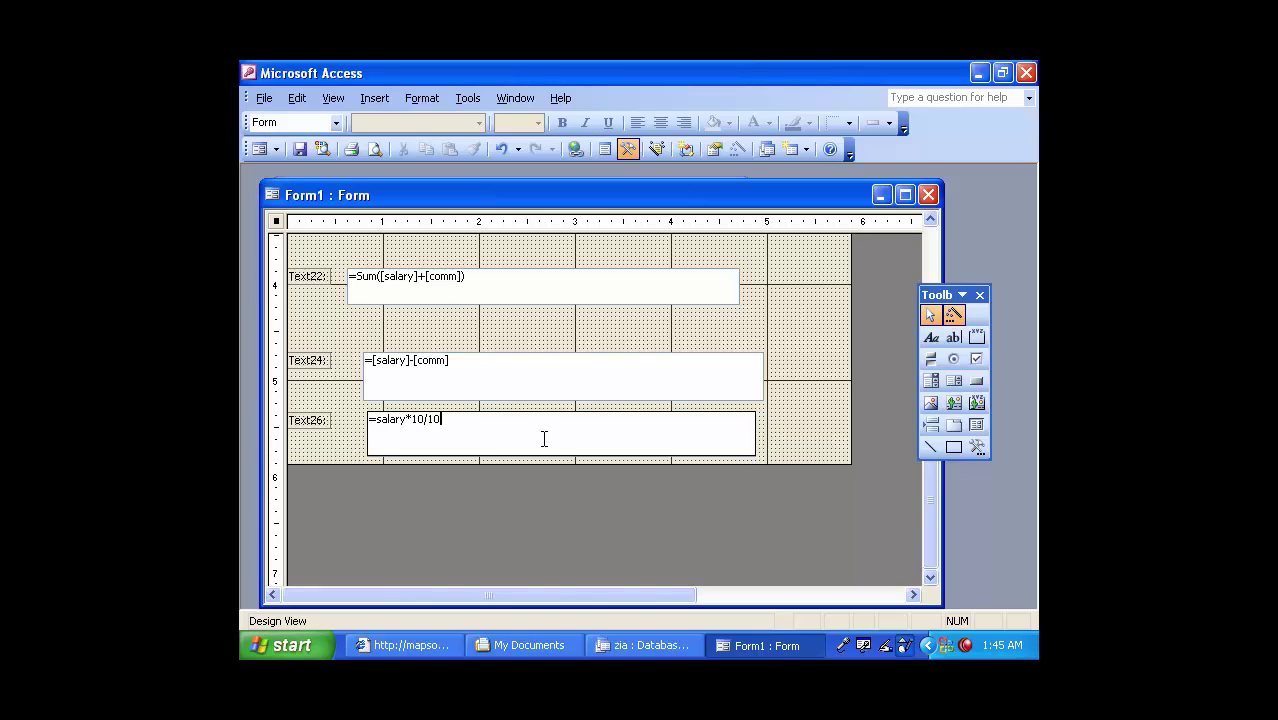
key("Return")
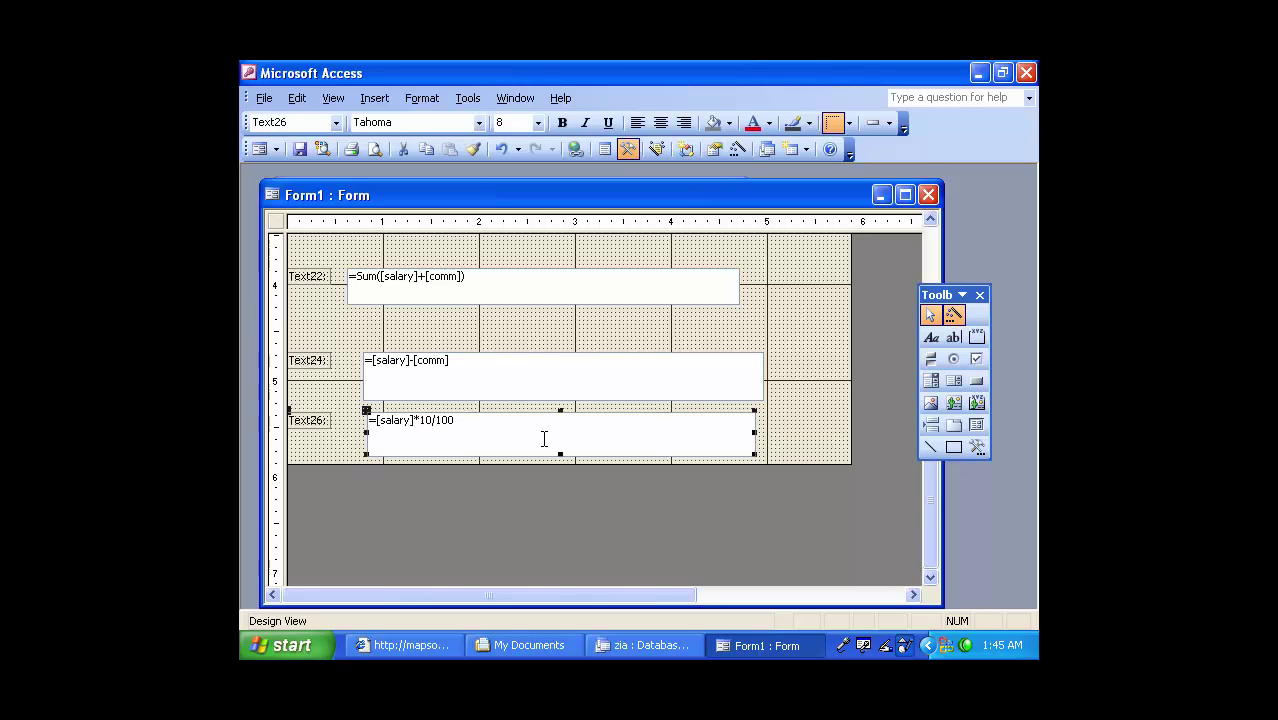
Switch to Form view and check the results of the percentage box and the sum box.
left_click(266, 150)
left_click_drag(930, 340, 936, 505)
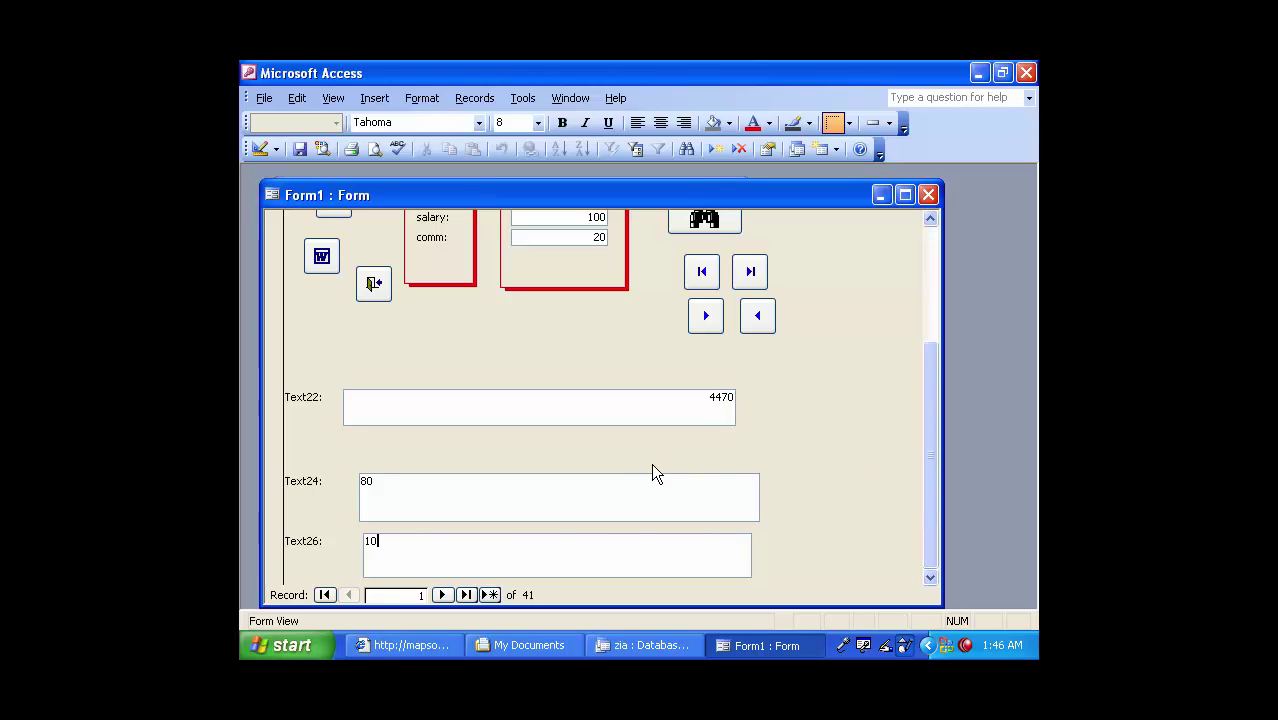
left_click_drag(474, 548, 266, 540)
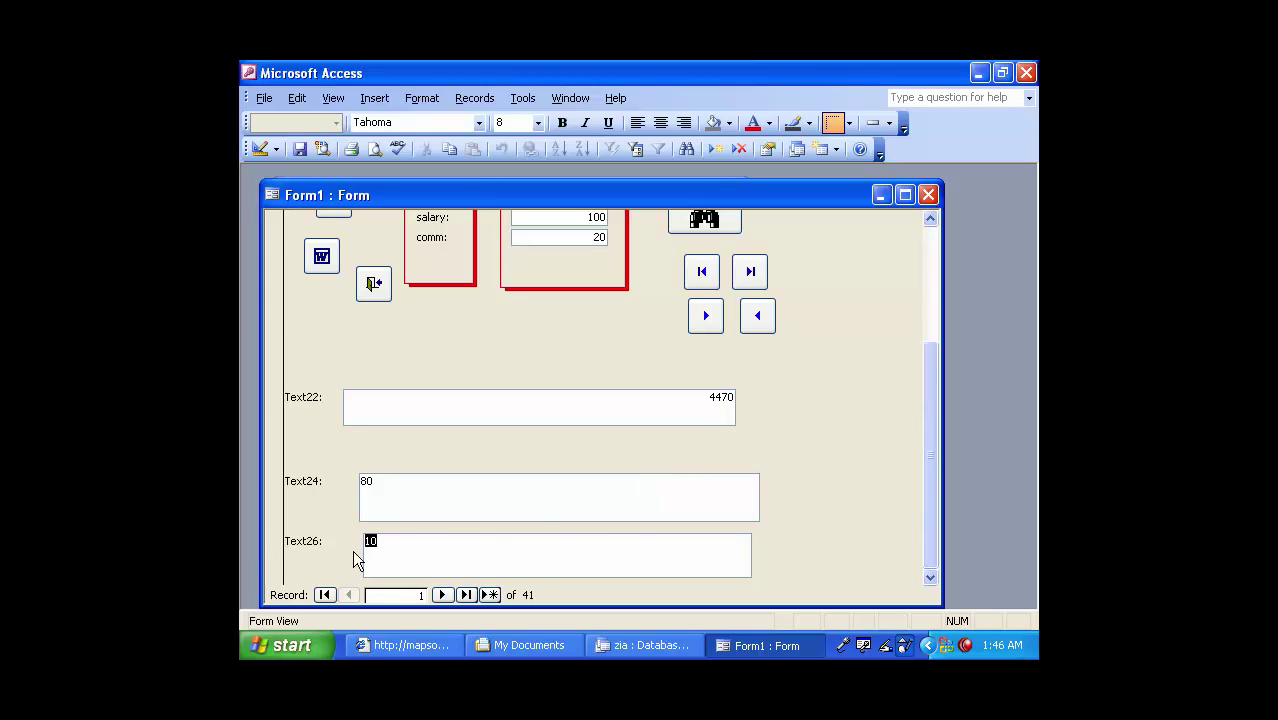
left_click(448, 542)
left_click_drag(698, 398, 853, 391)
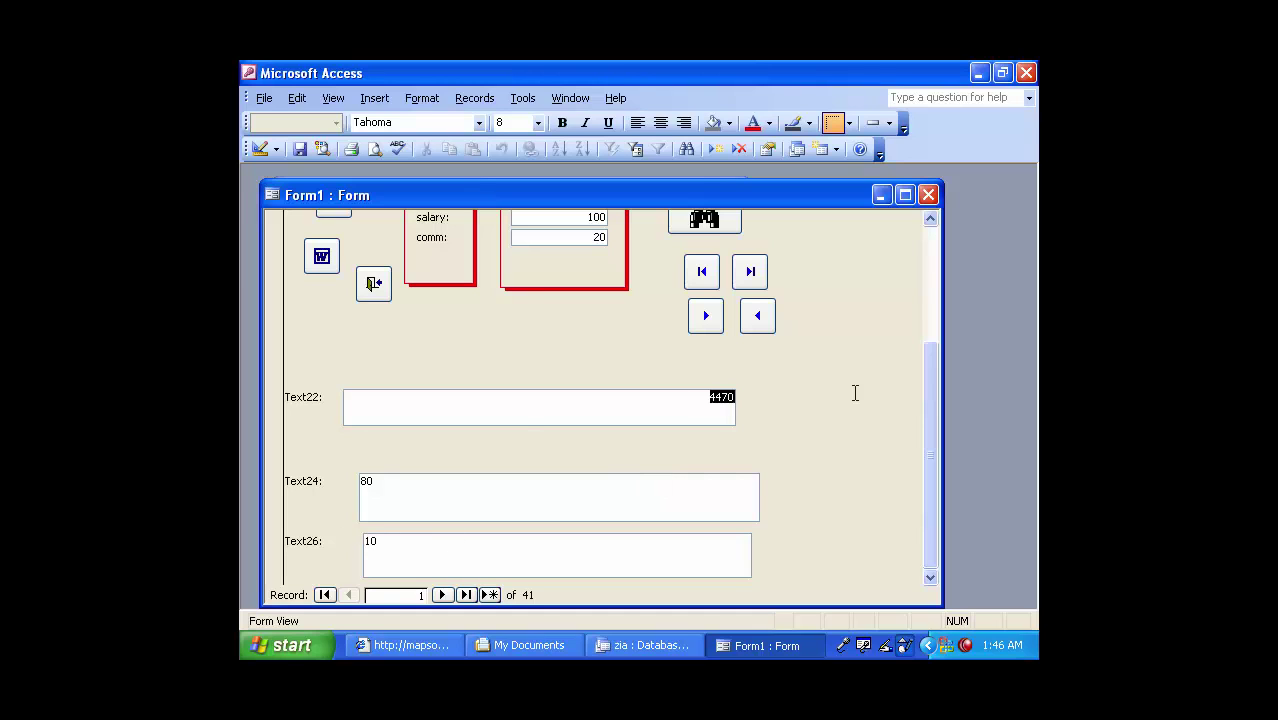
Return to Design view, move the toolbox clear of the form window, and close Form1.
left_click(259, 148)
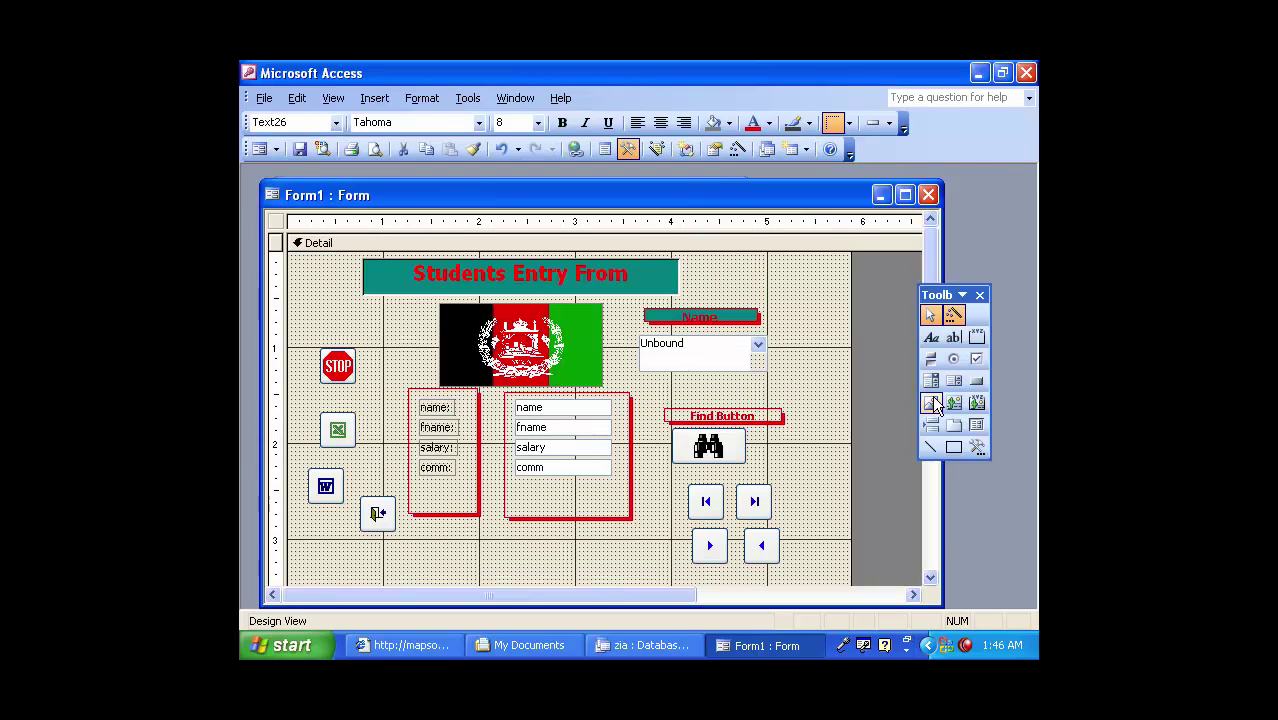
left_click_drag(937, 302, 982, 305)
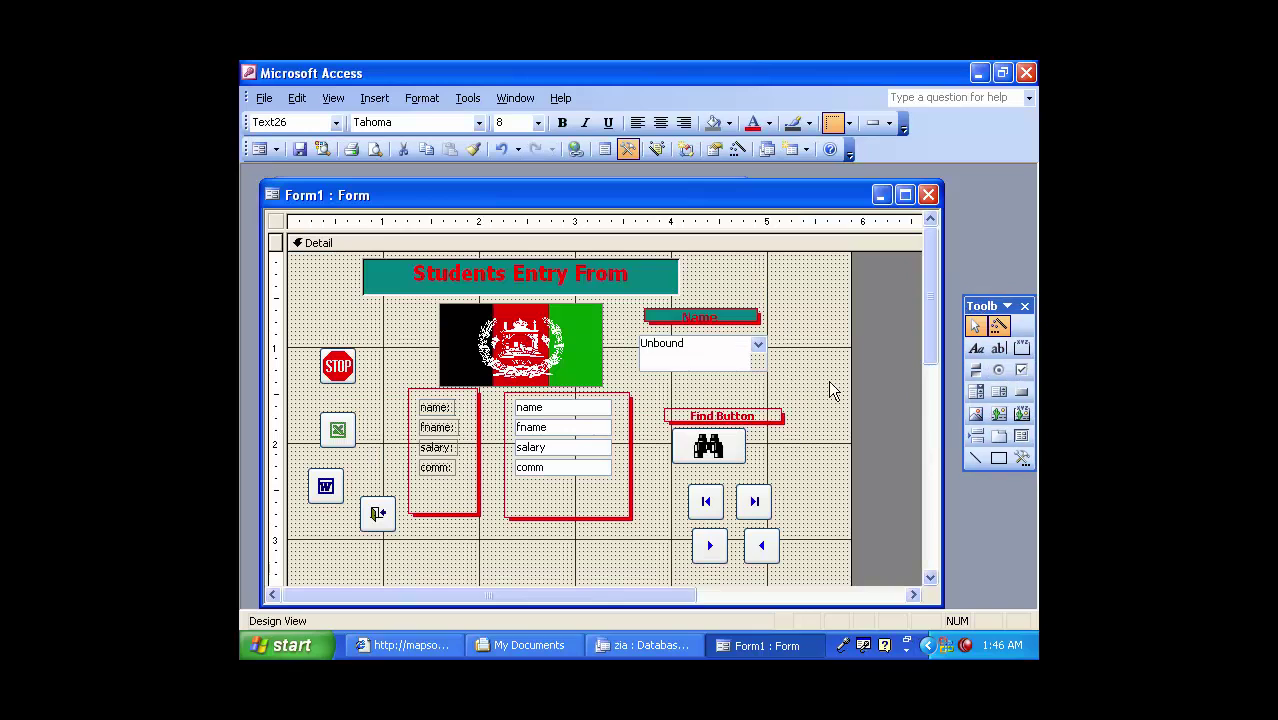
left_click_drag(921, 357, 930, 408)
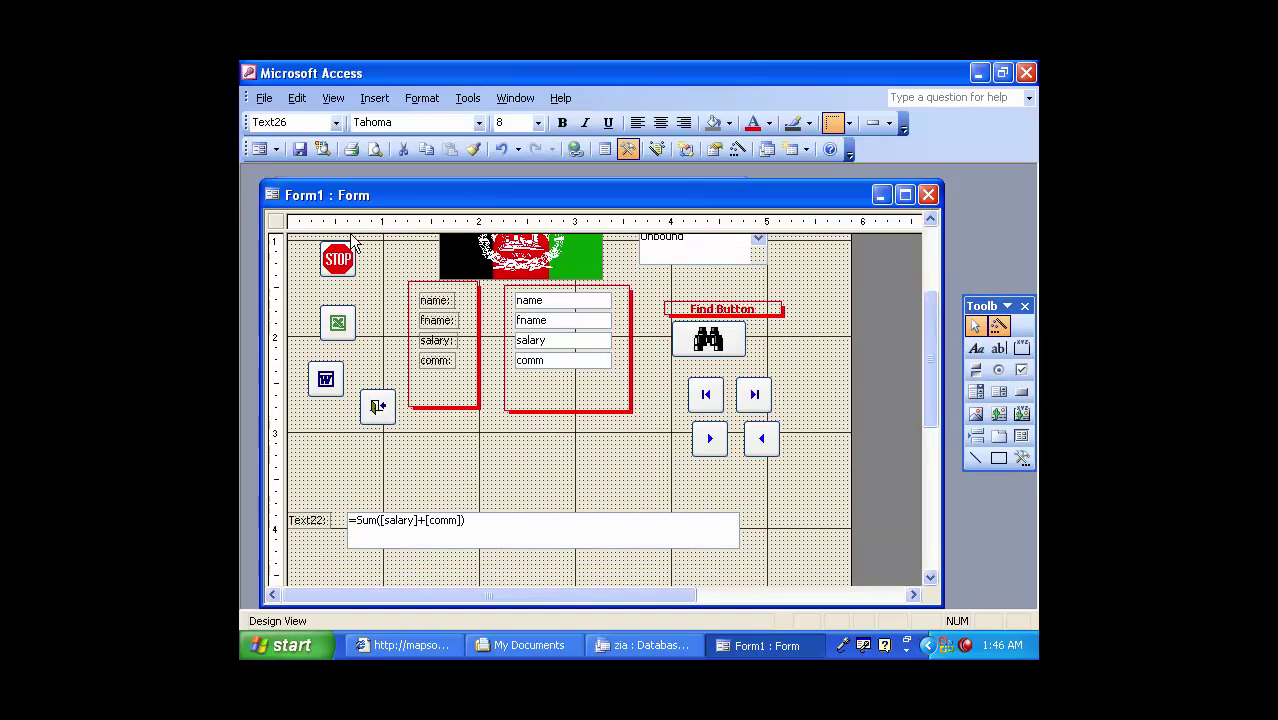
left_click(928, 194)
left_click(472, 350)
left_click(491, 271)
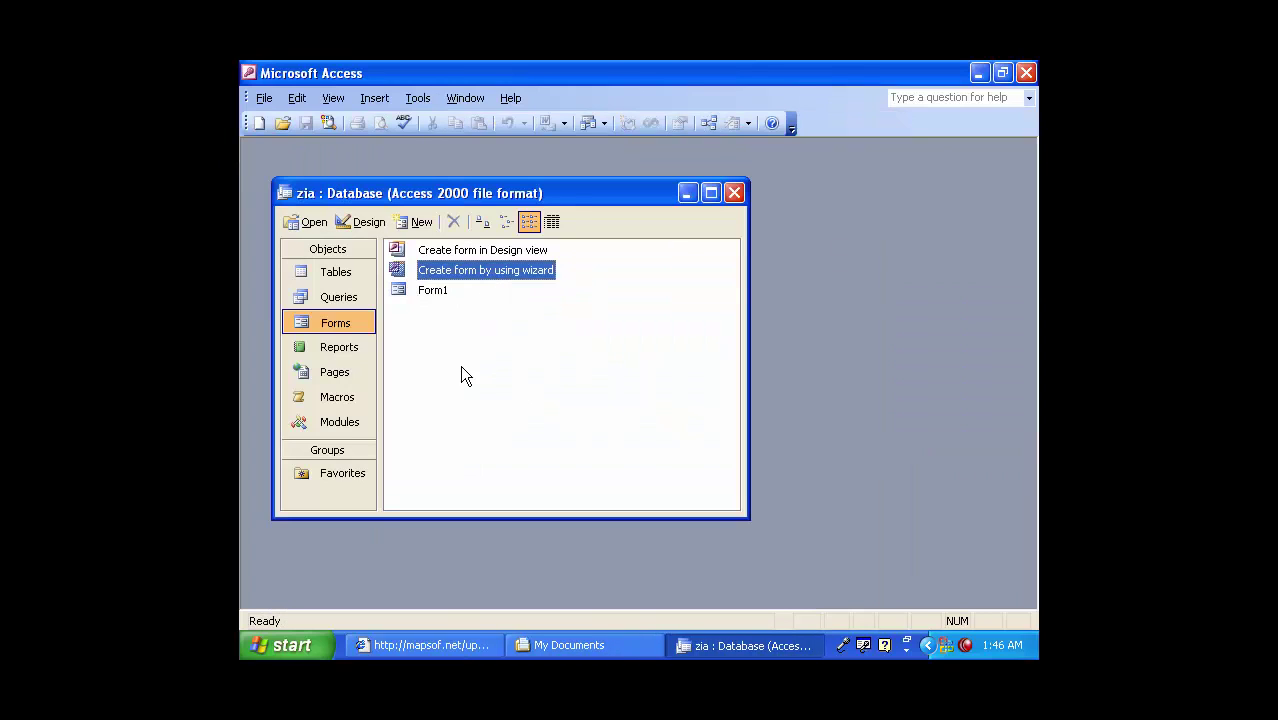
Start the form wizard on the Mailing List table and include FirstName, MiddleName, LastName, Nickname, Title, OrganizationName, City and HomePhone.
double_click(526, 270)
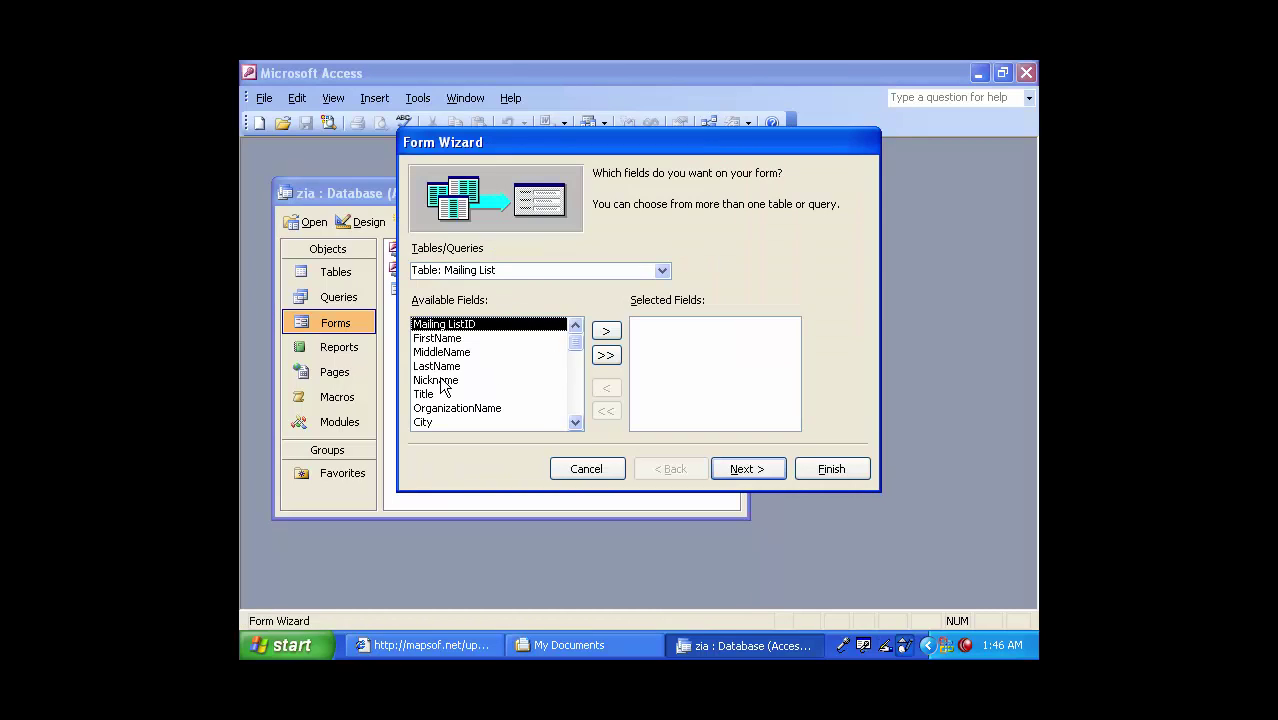
left_click(520, 339)
left_click(602, 330)
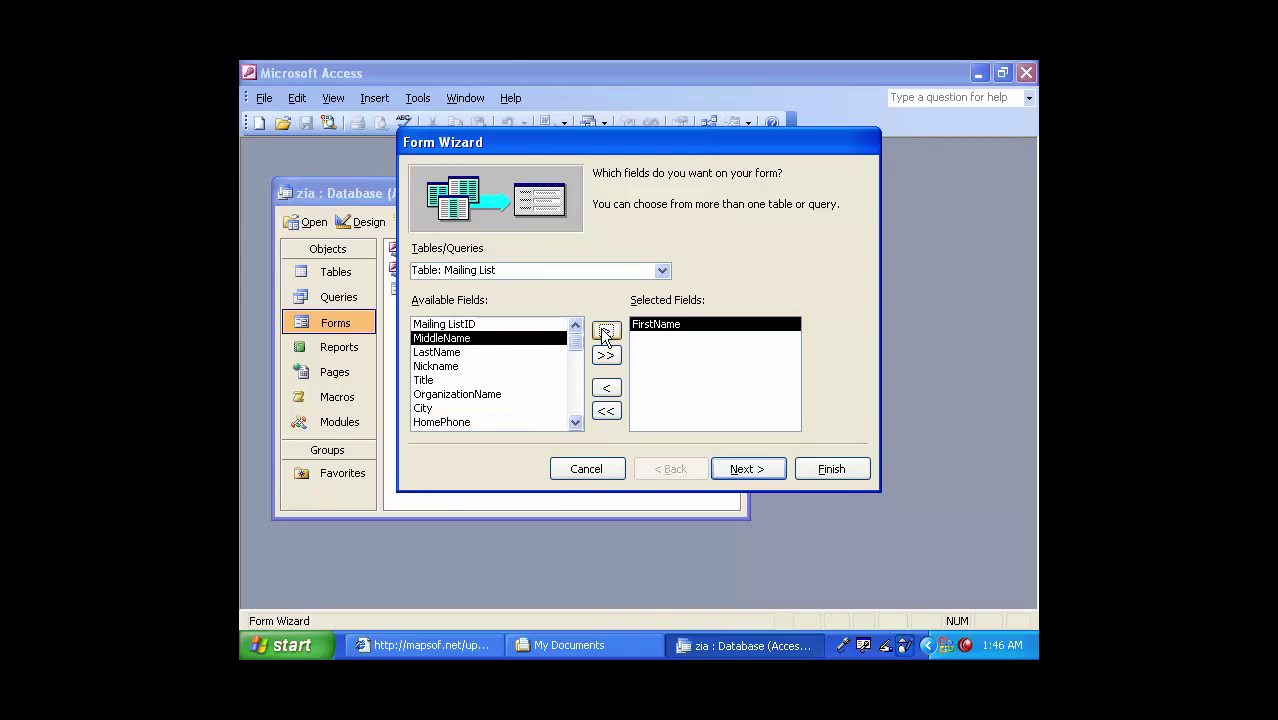
left_click(602, 330)
left_click(602, 330)
left_click(604, 331)
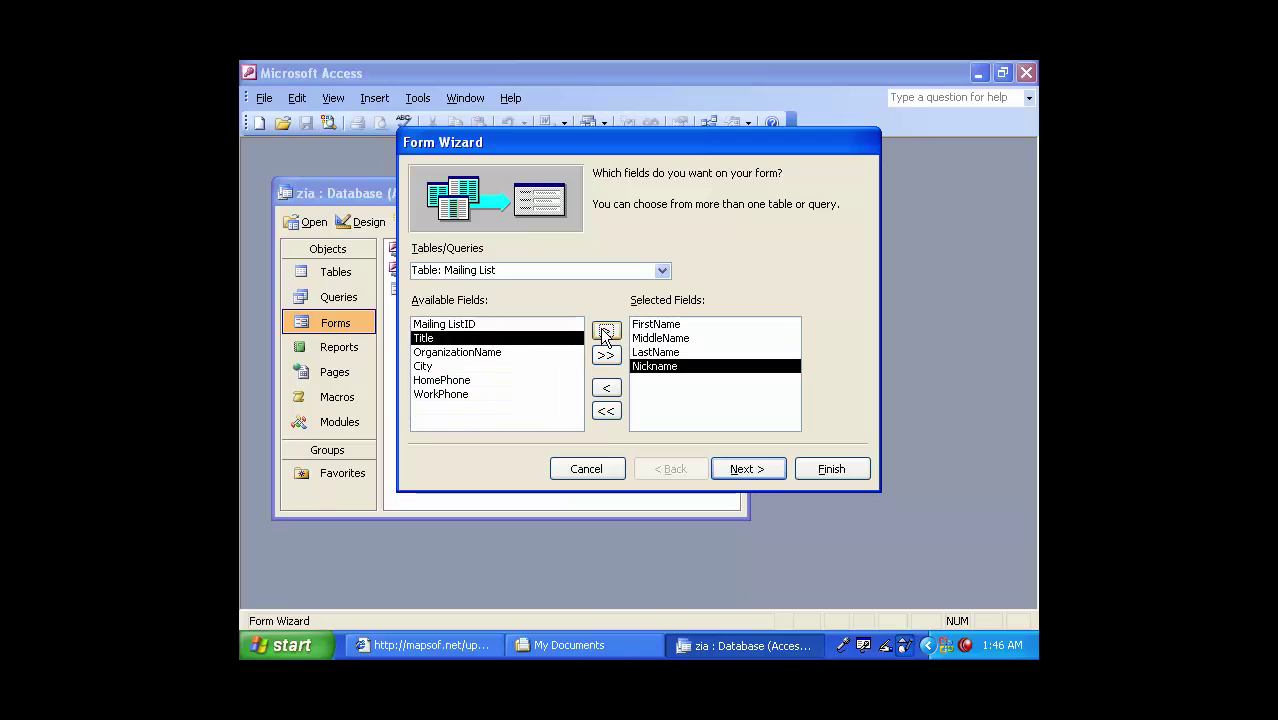
left_click(604, 331)
left_click(604, 331)
left_click(604, 331)
left_click(604, 331)
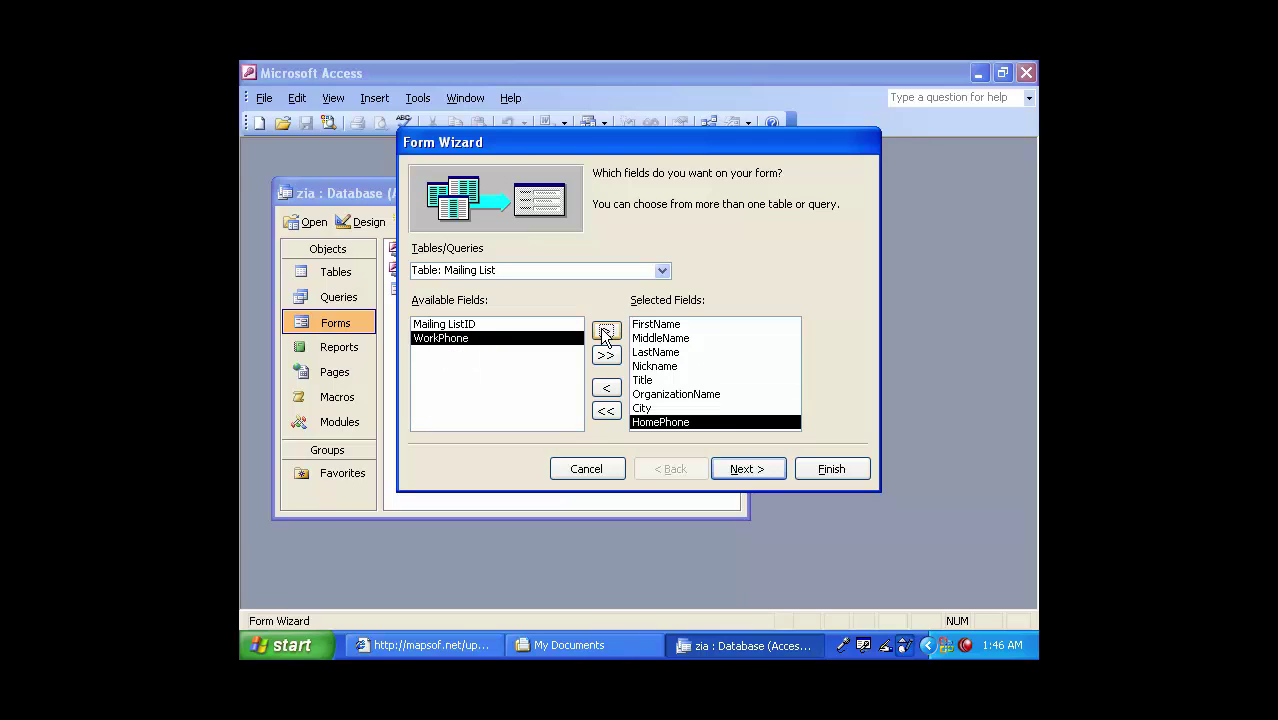
left_click(765, 473)
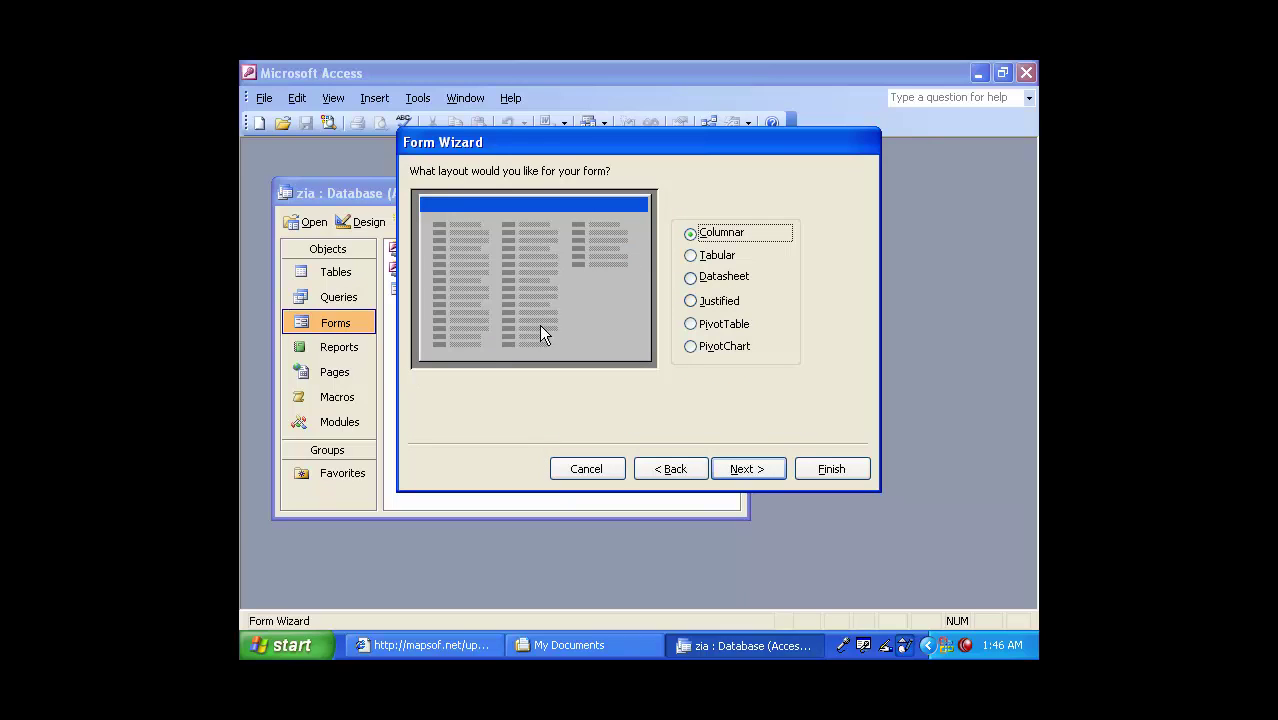
Preview the Datasheet, Justified, PivotTable and PivotChart layouts, and choose the Tabular layout for the form.
left_click(712, 258)
left_click(716, 280)
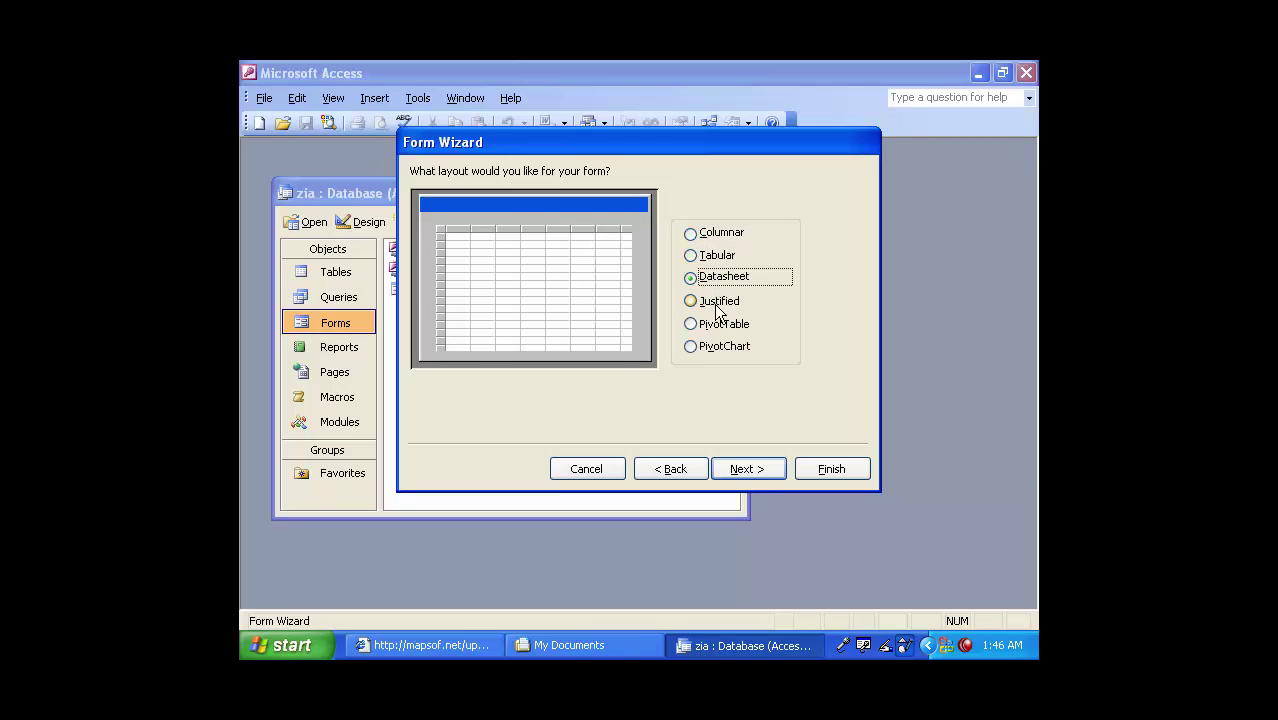
left_click(716, 302)
left_click(716, 325)
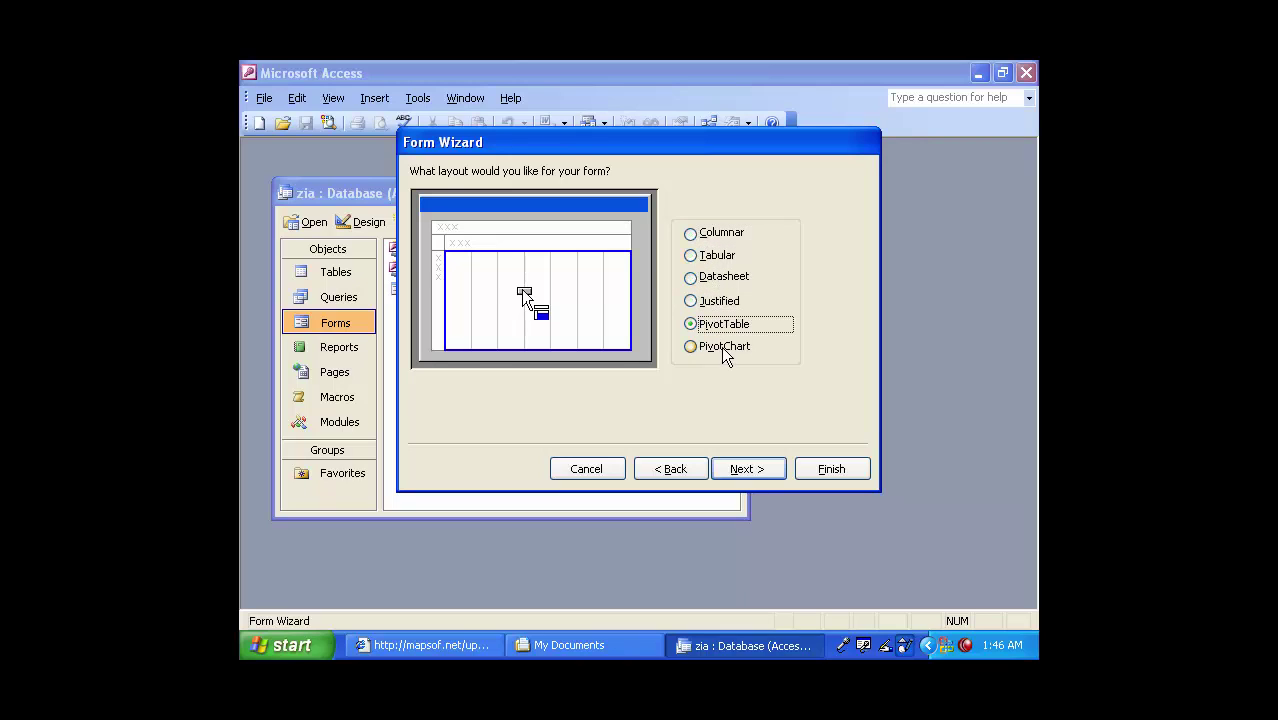
left_click(722, 349)
left_click(717, 256)
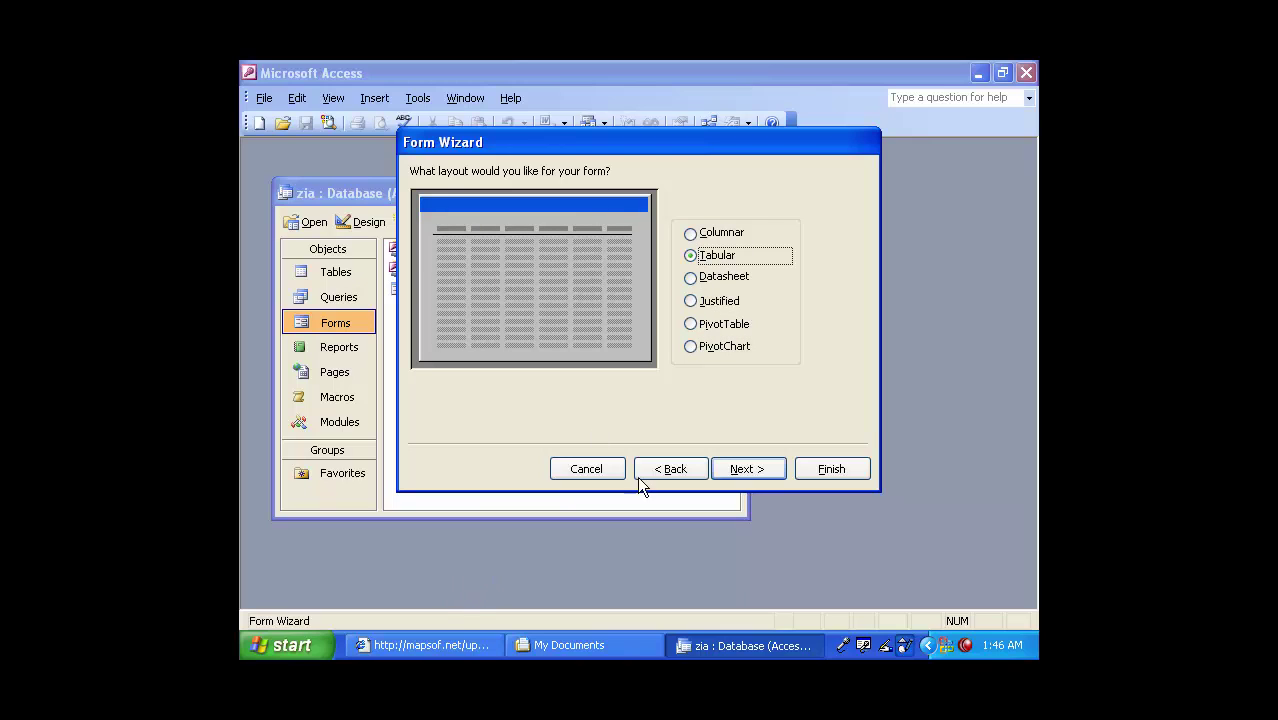
left_click(740, 474)
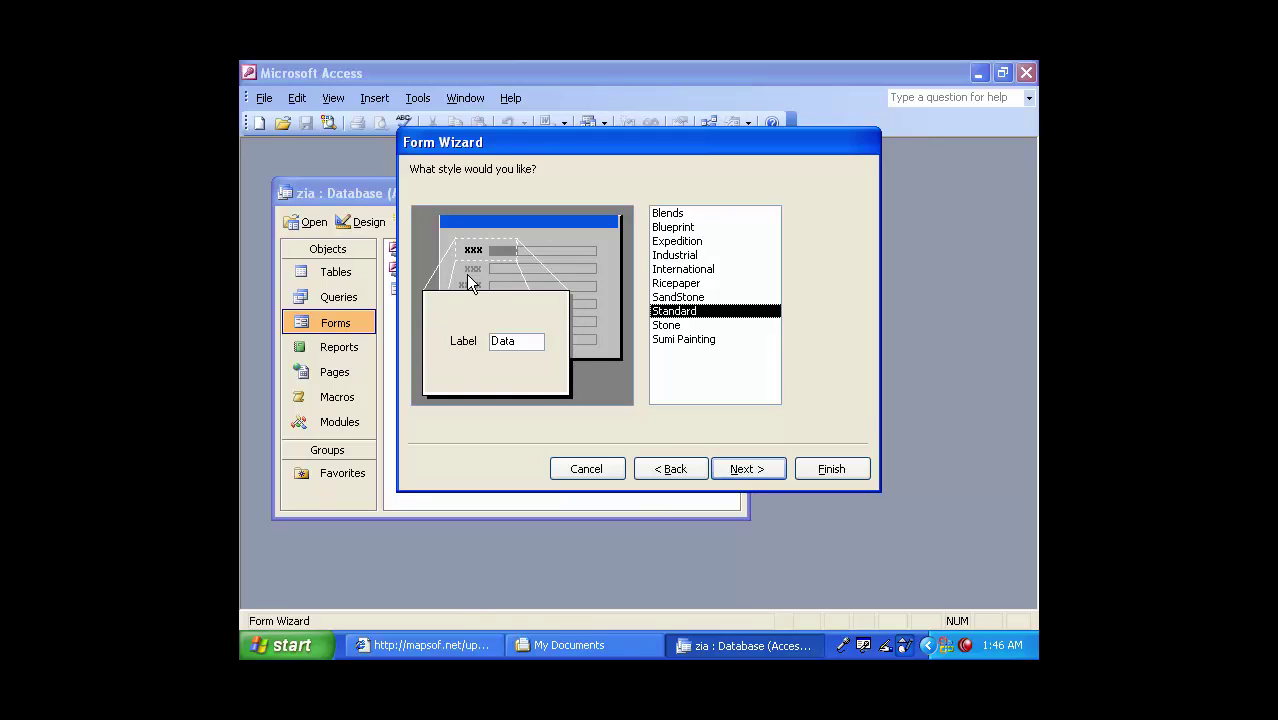
Preview a few form styles, choose Ricepaper, and finish the wizard with the title Mailing List, opening the form for data entry.
left_click(678, 297)
left_click(676, 283)
left_click(683, 270)
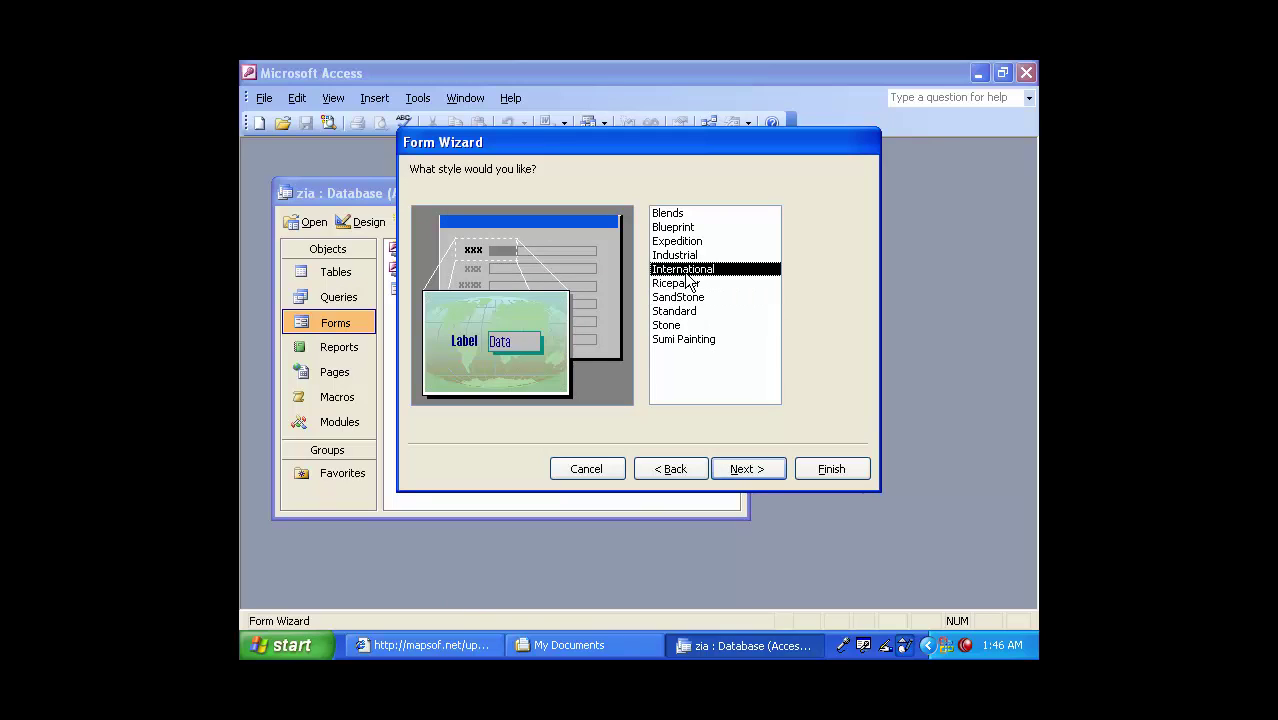
left_click(676, 284)
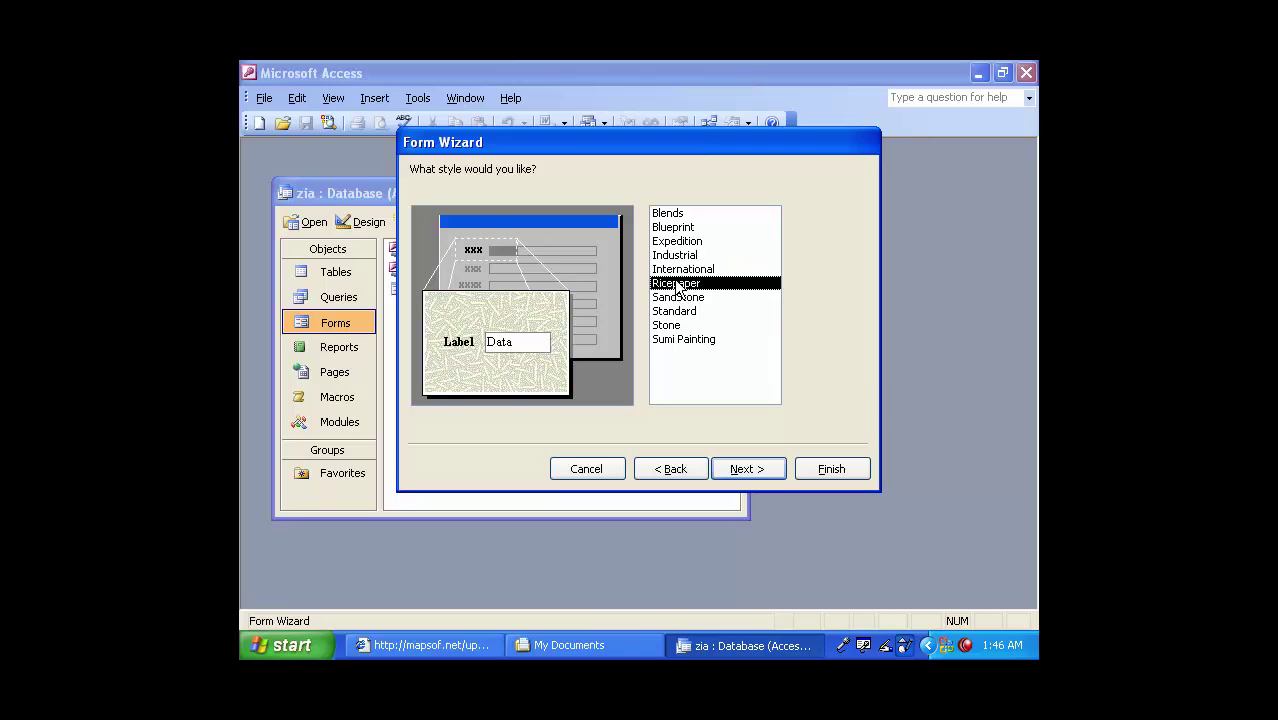
left_click(754, 470)
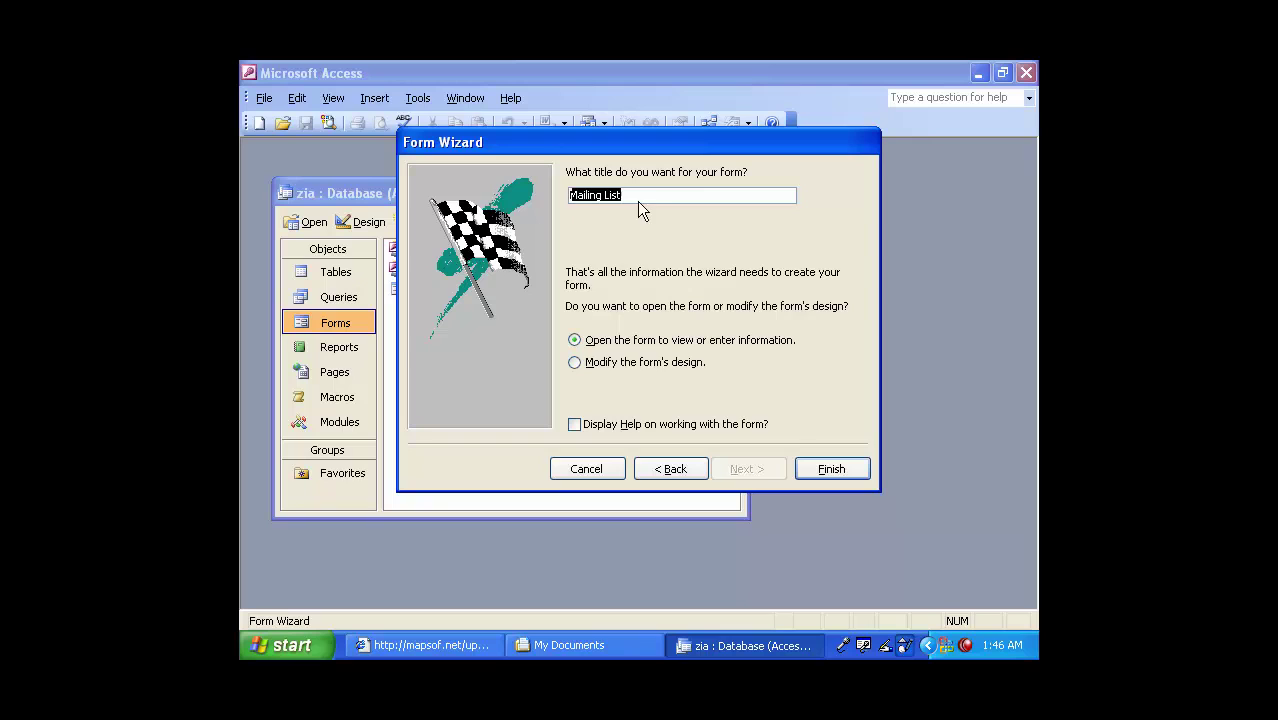
left_click(822, 474)
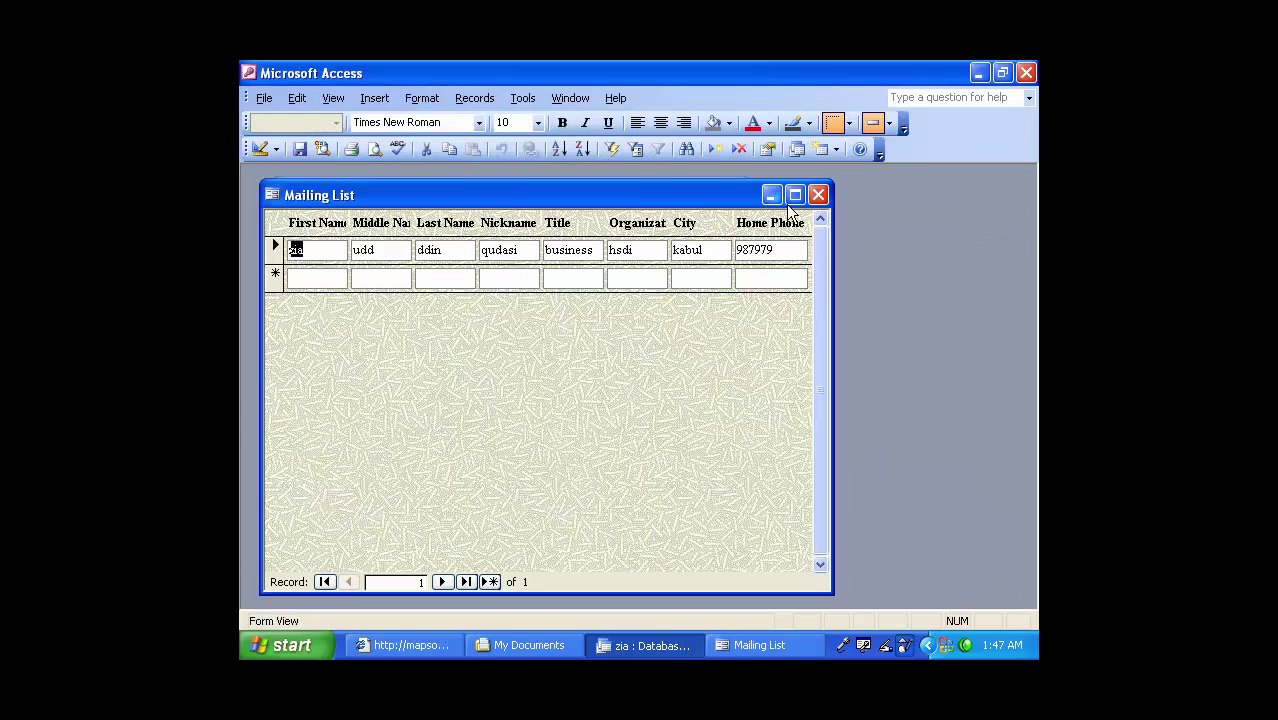
Add a second record to the Mailing List form with only the person's first name, leaving its other fields blank.
left_click(788, 198)
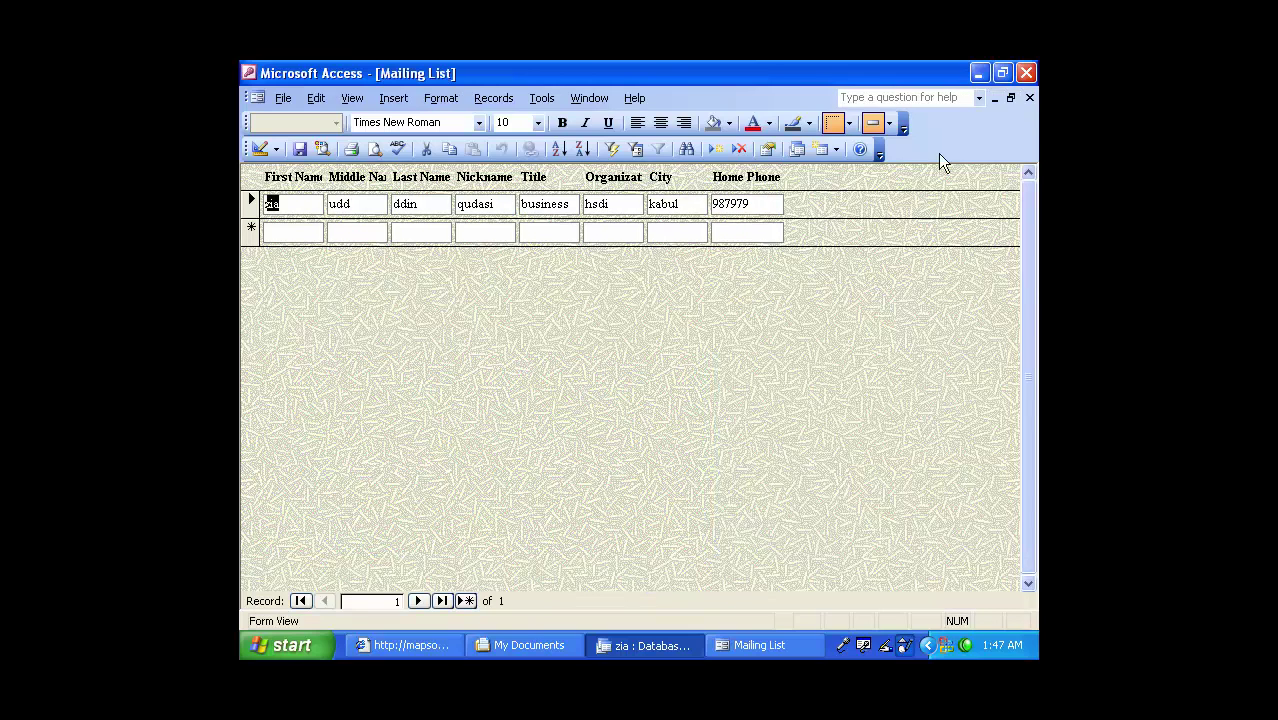
key("ctrl+F5")
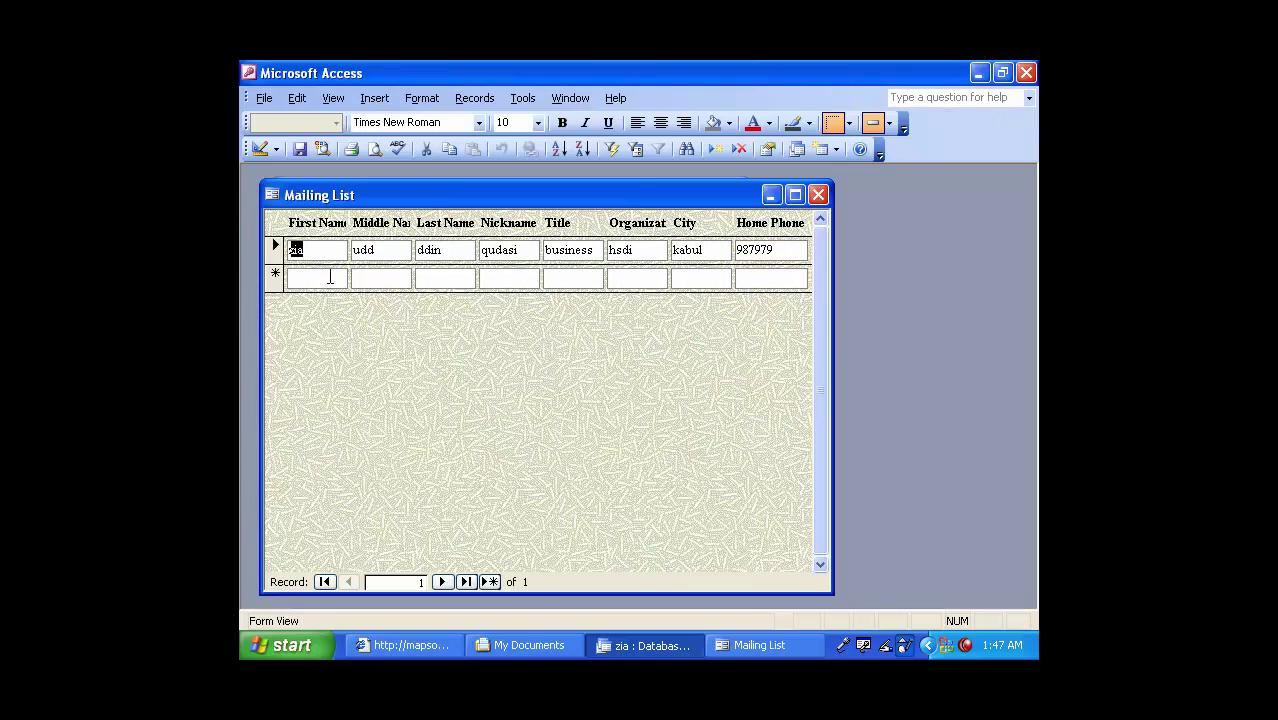
left_click(333, 278)
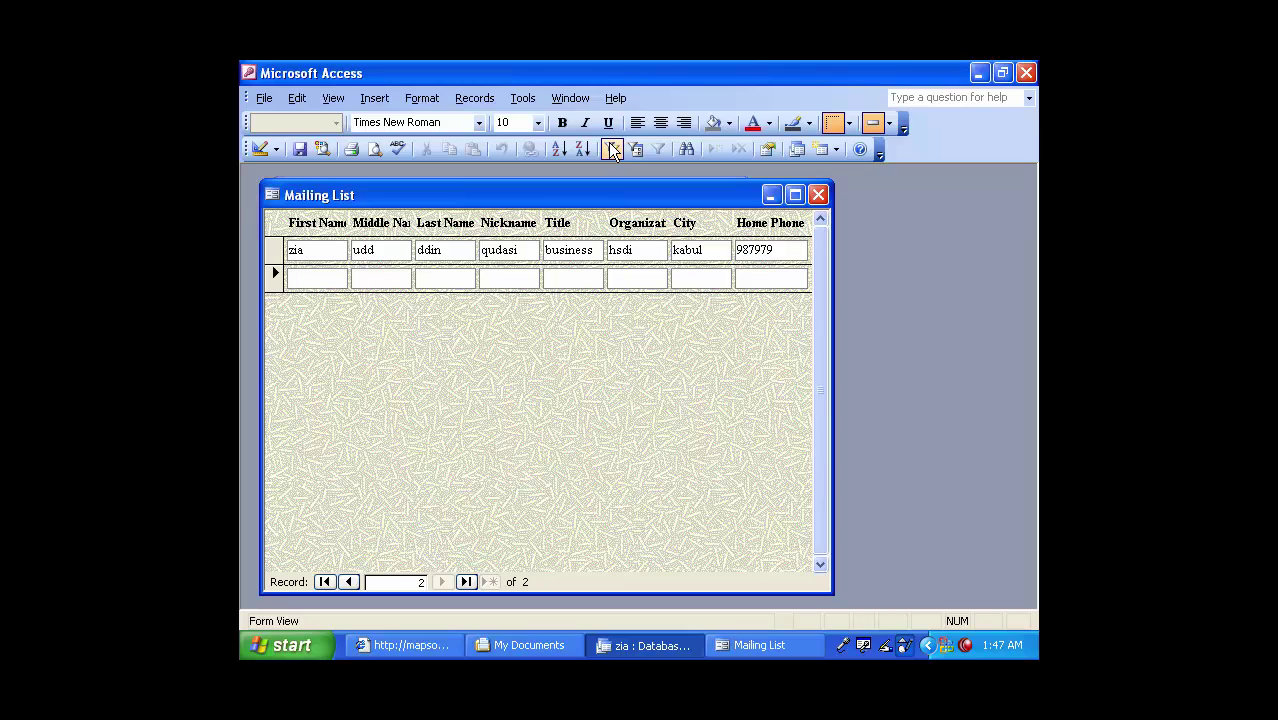
type("muzaim")
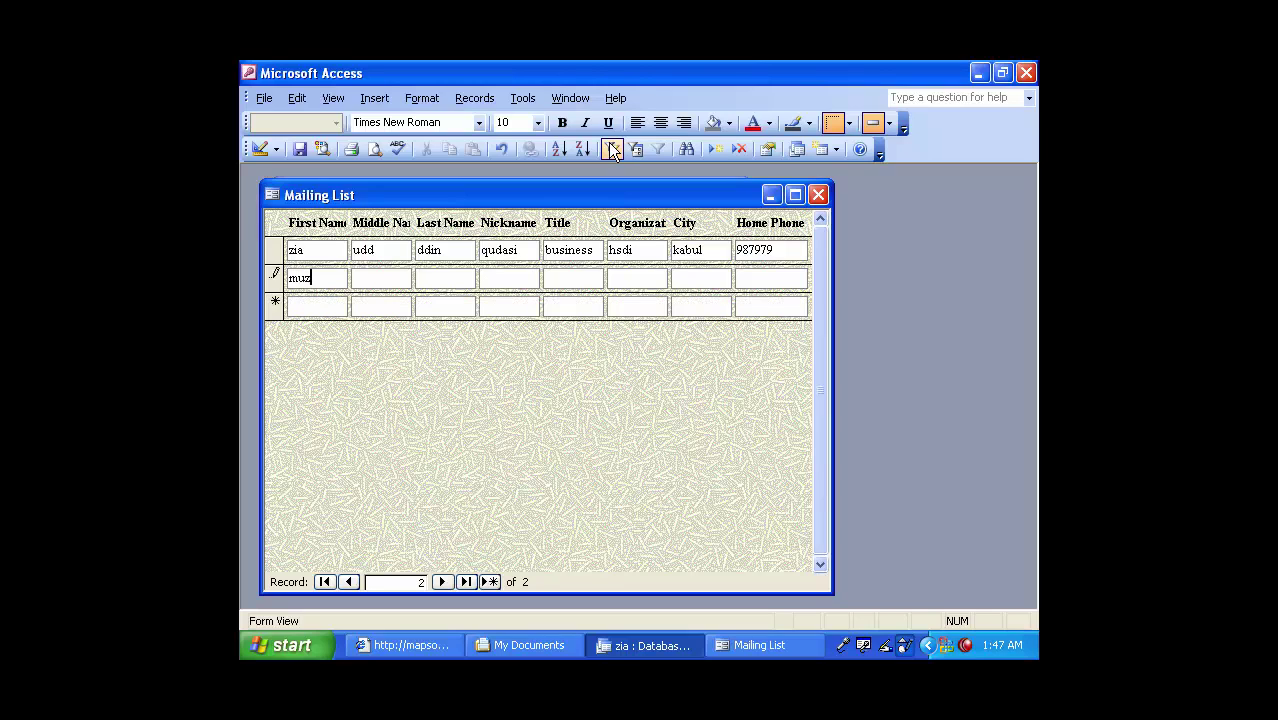
key("Tab")
key("Tab")
key("Tab")
key("Tab")
key("Tab")
key("Tab")
key("Tab")
key("Tab")
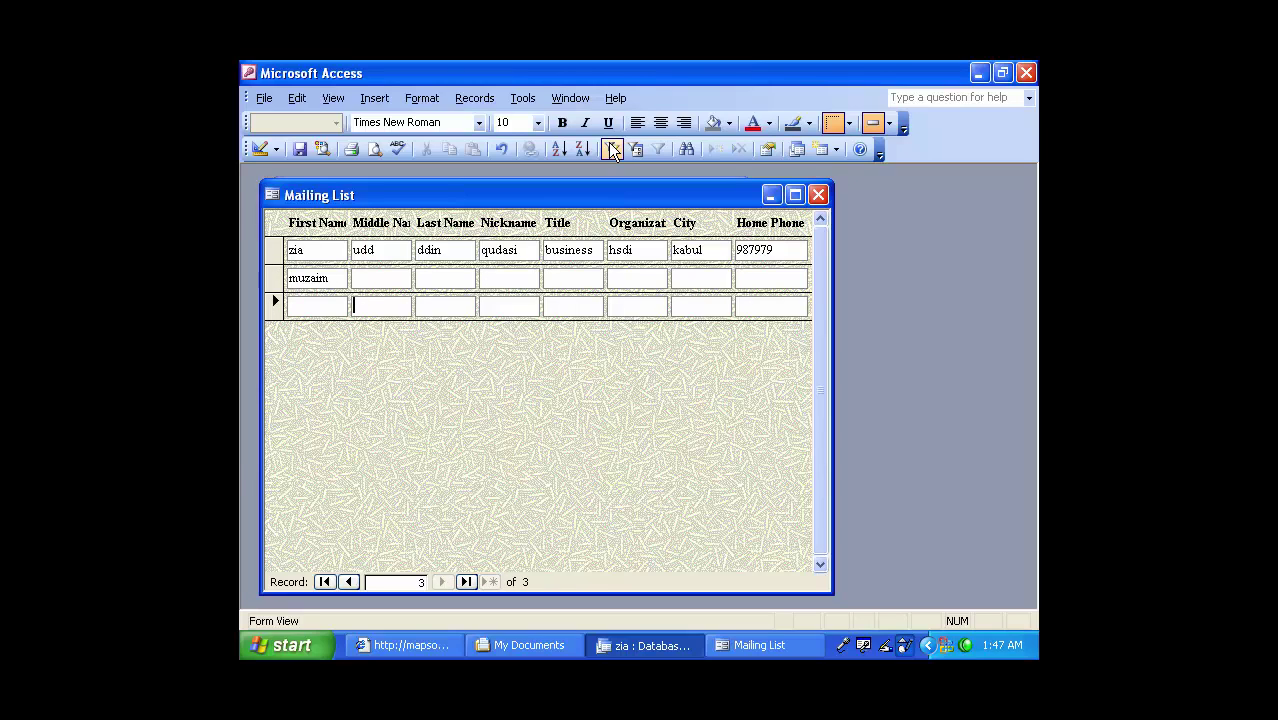
Add eight more records with placeholder first names: sdfsd, dfsdf, sdfsdfs, sdfsd, sdfsd, sdfsdfsd, sdfsdfs and sdfsd.
left_click(308, 305)
type("sd")
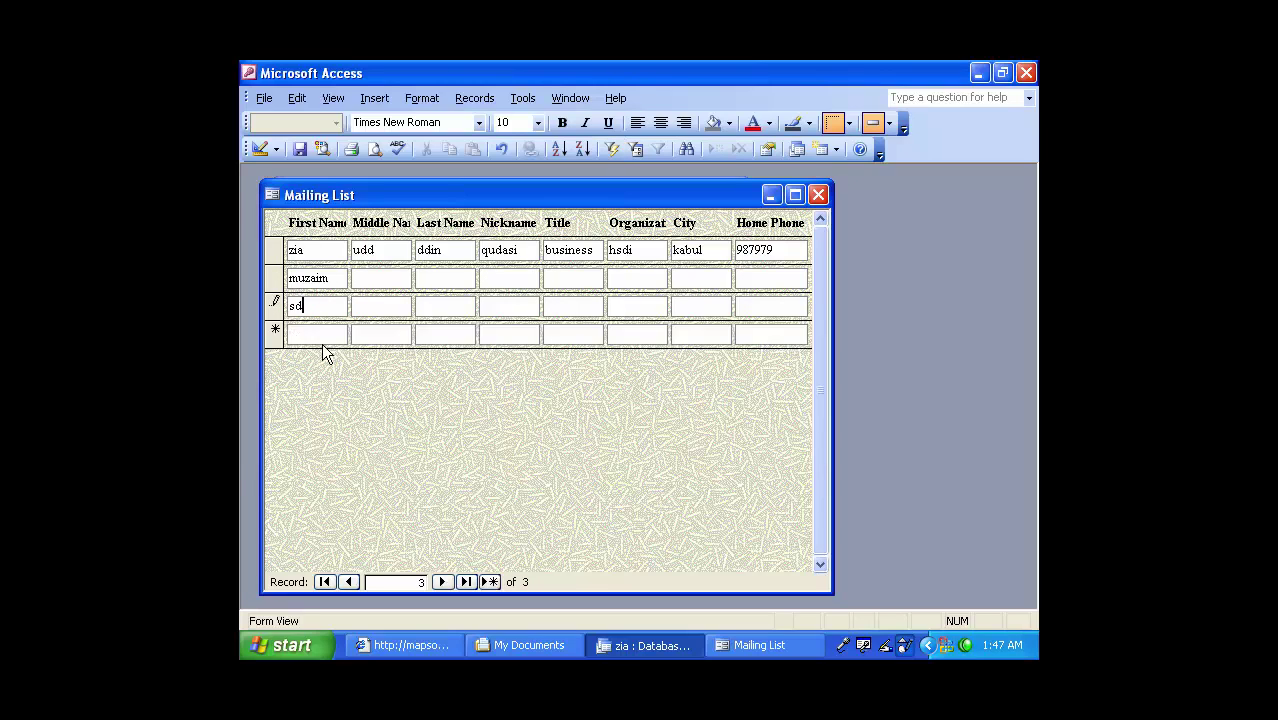
type("fsd")
left_click(325, 334)
type("dfsdf")
left_click(322, 362)
type("sdfsdf")
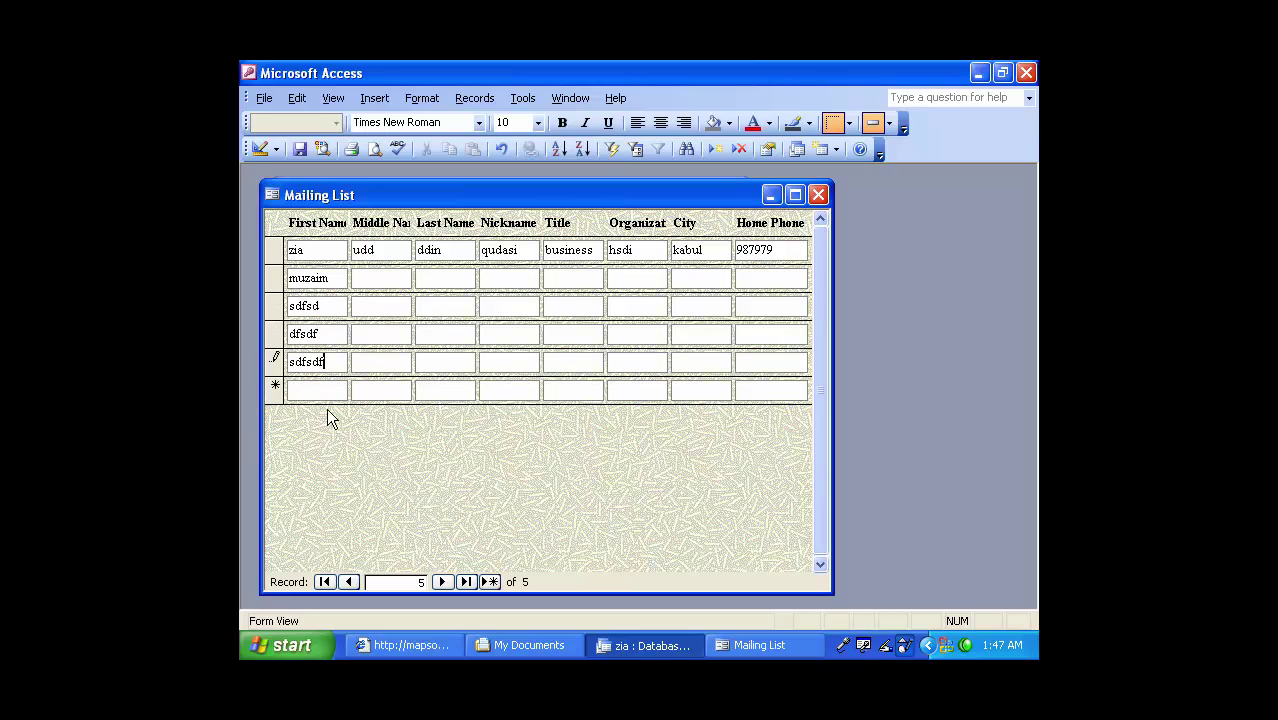
type("s")
left_click(330, 390)
type("sdfsd")
left_click(322, 418)
type("sdfsd")
left_click(323, 446)
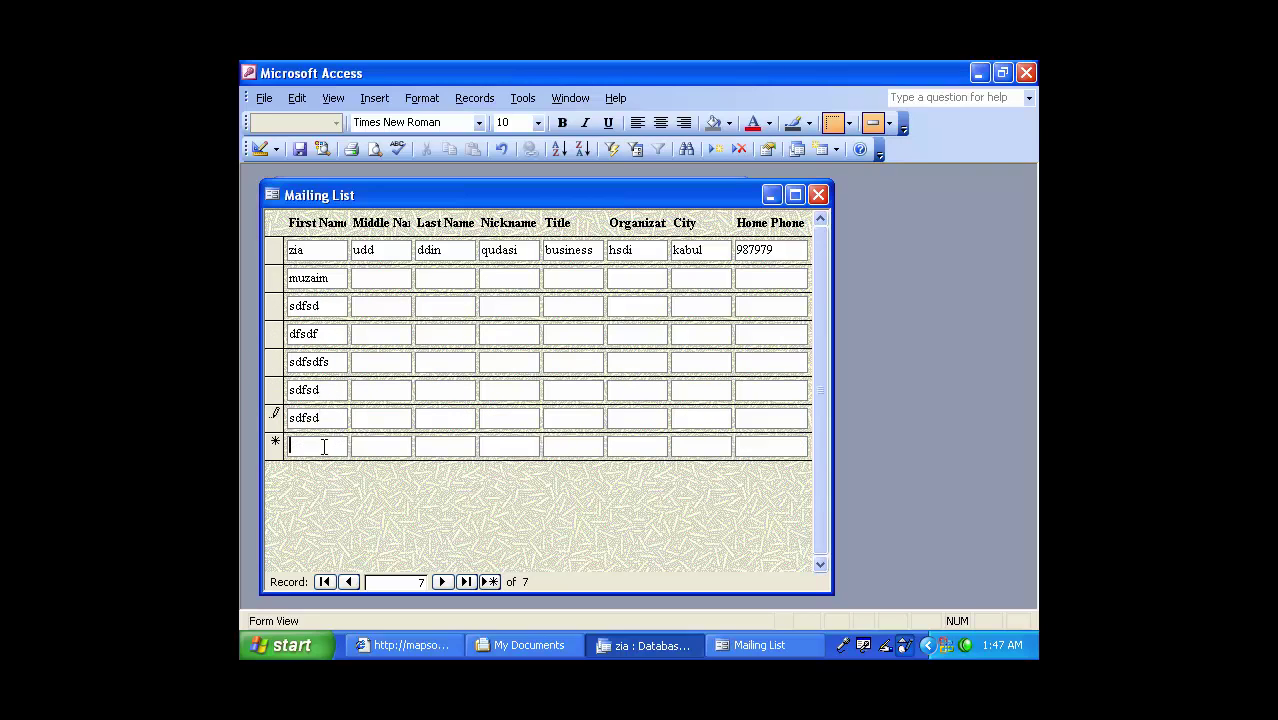
type("sdfsdfsd")
left_click(334, 486)
type("sdfsdfs")
left_click(328, 512)
type("s")
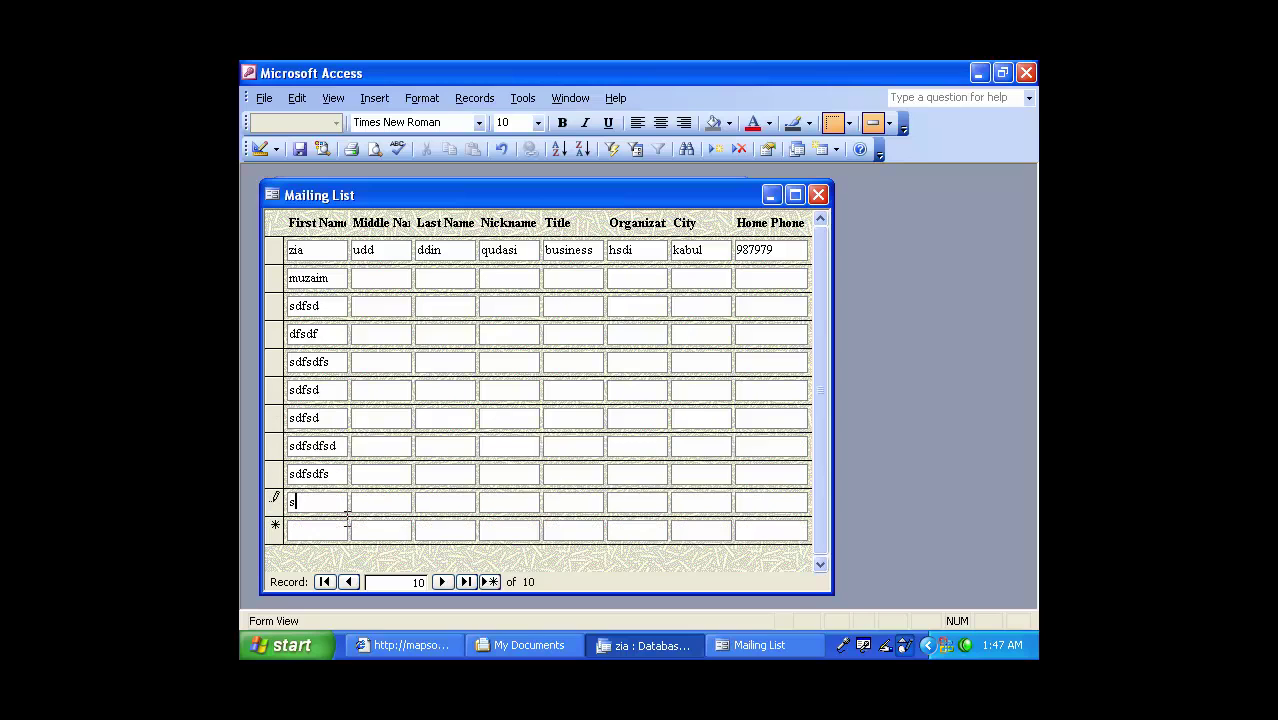
type("dfsd")
Check the Mailing List form in print preview at 100% zoom and close it.
left_click(377, 150)
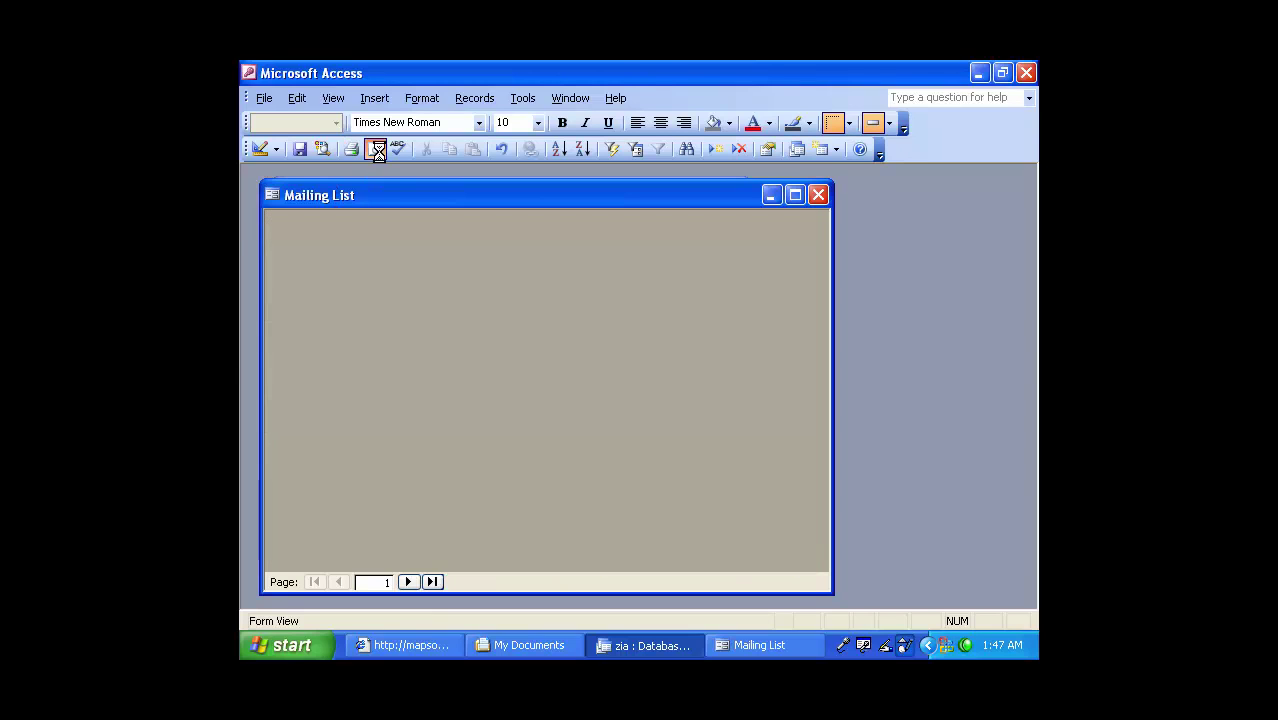
left_click(513, 273)
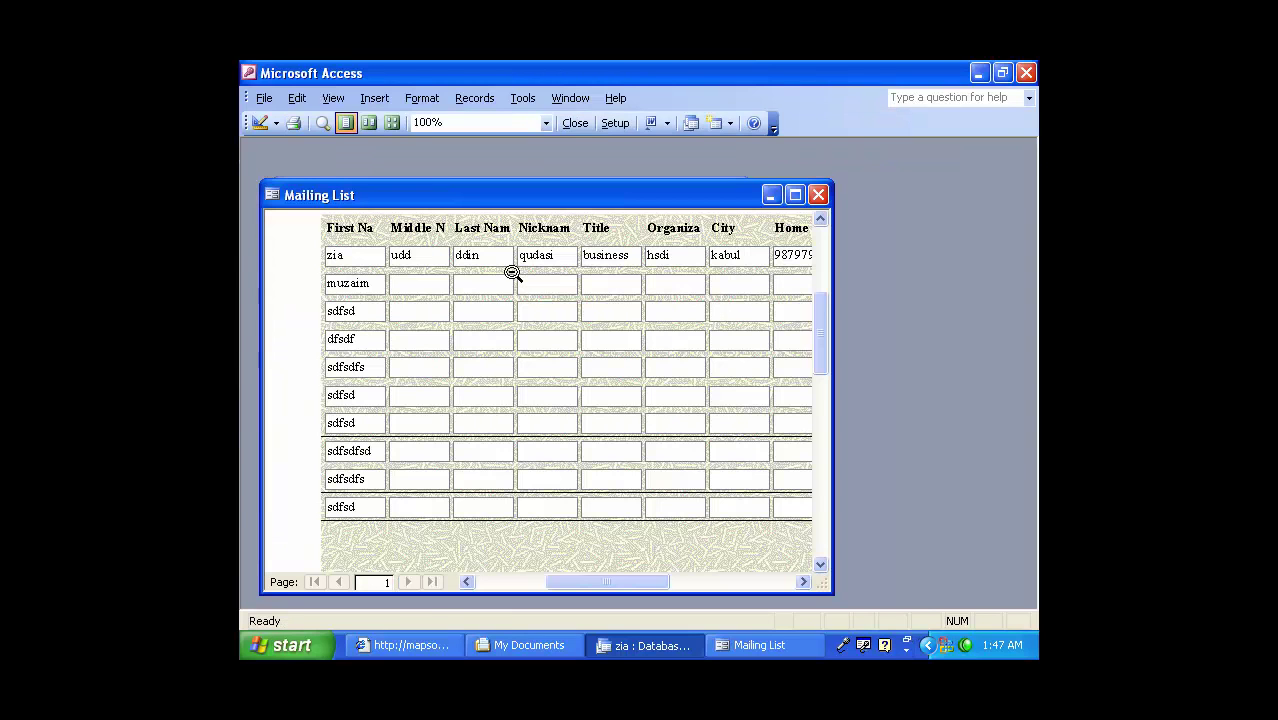
left_click(818, 195)
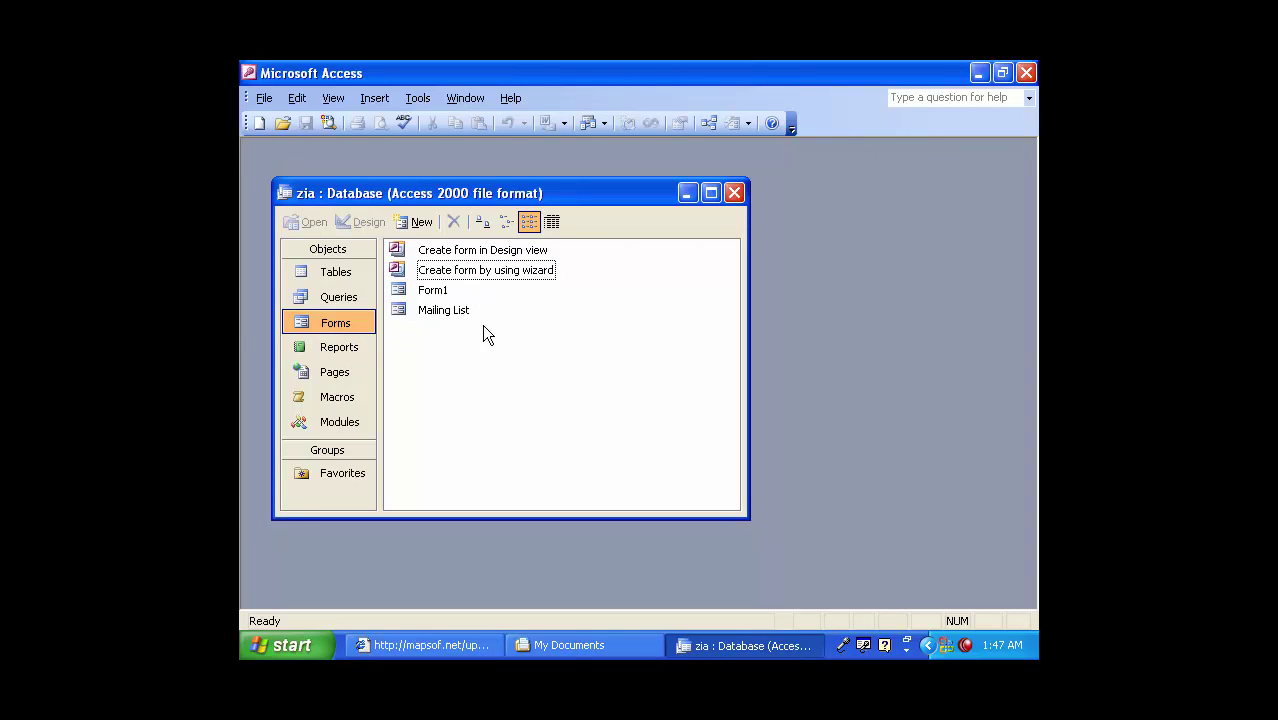